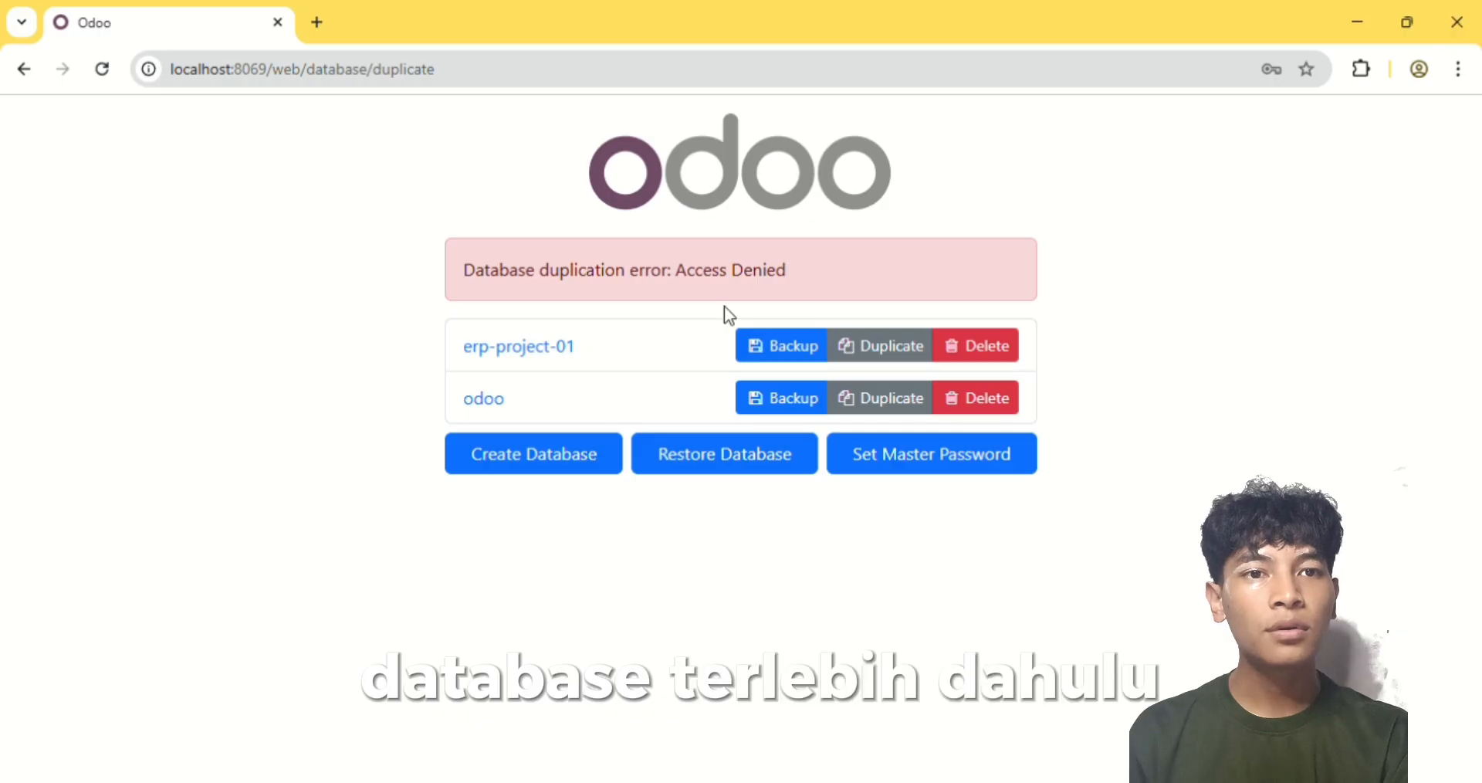
Create a database named ERP-PROJECT-01 with language English (US), country Indonesia and no demo data
{"action": "left_click", "coordinate": [538, 461]}
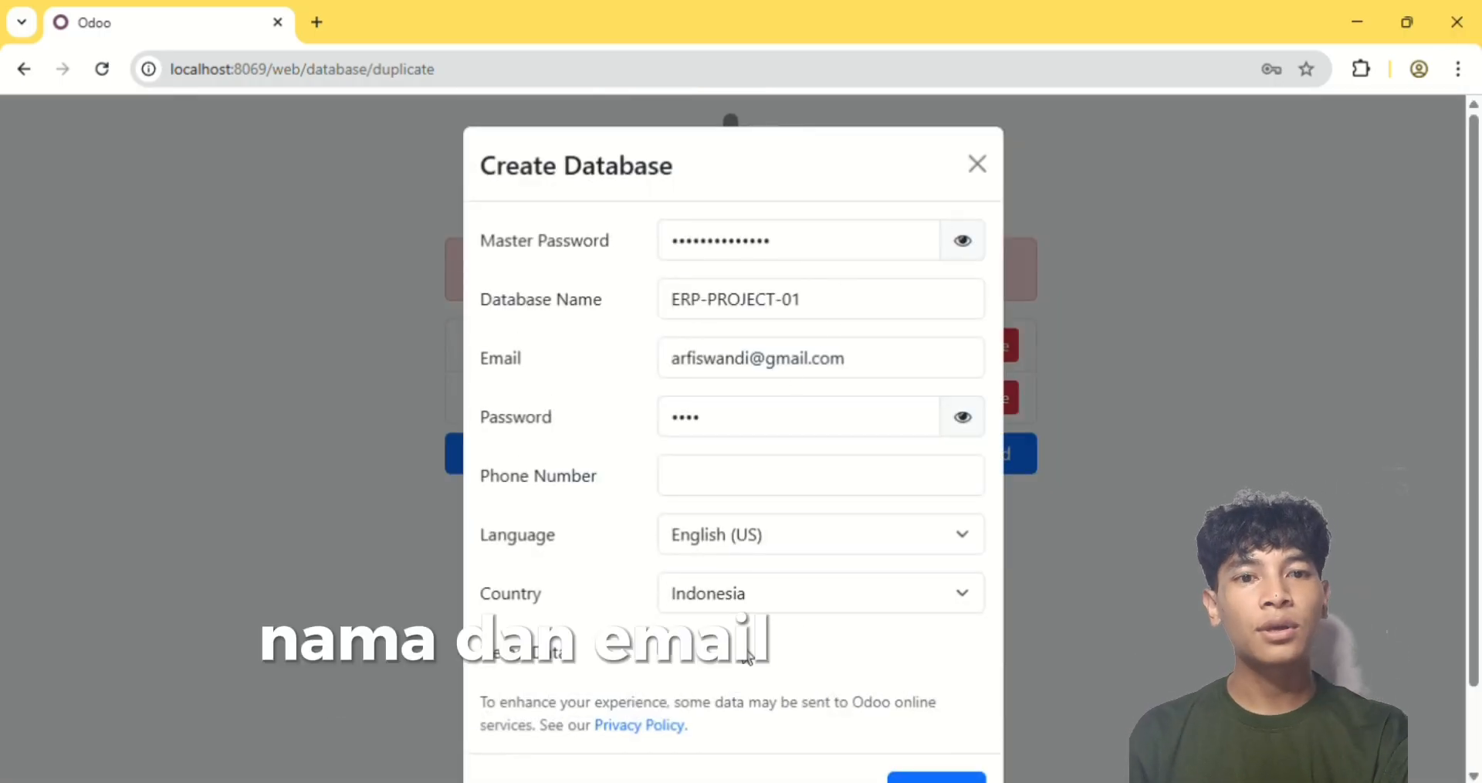
{"action": "scroll", "coordinate": [777, 668], "scroll_direction": "down", "scroll_amount": 2}
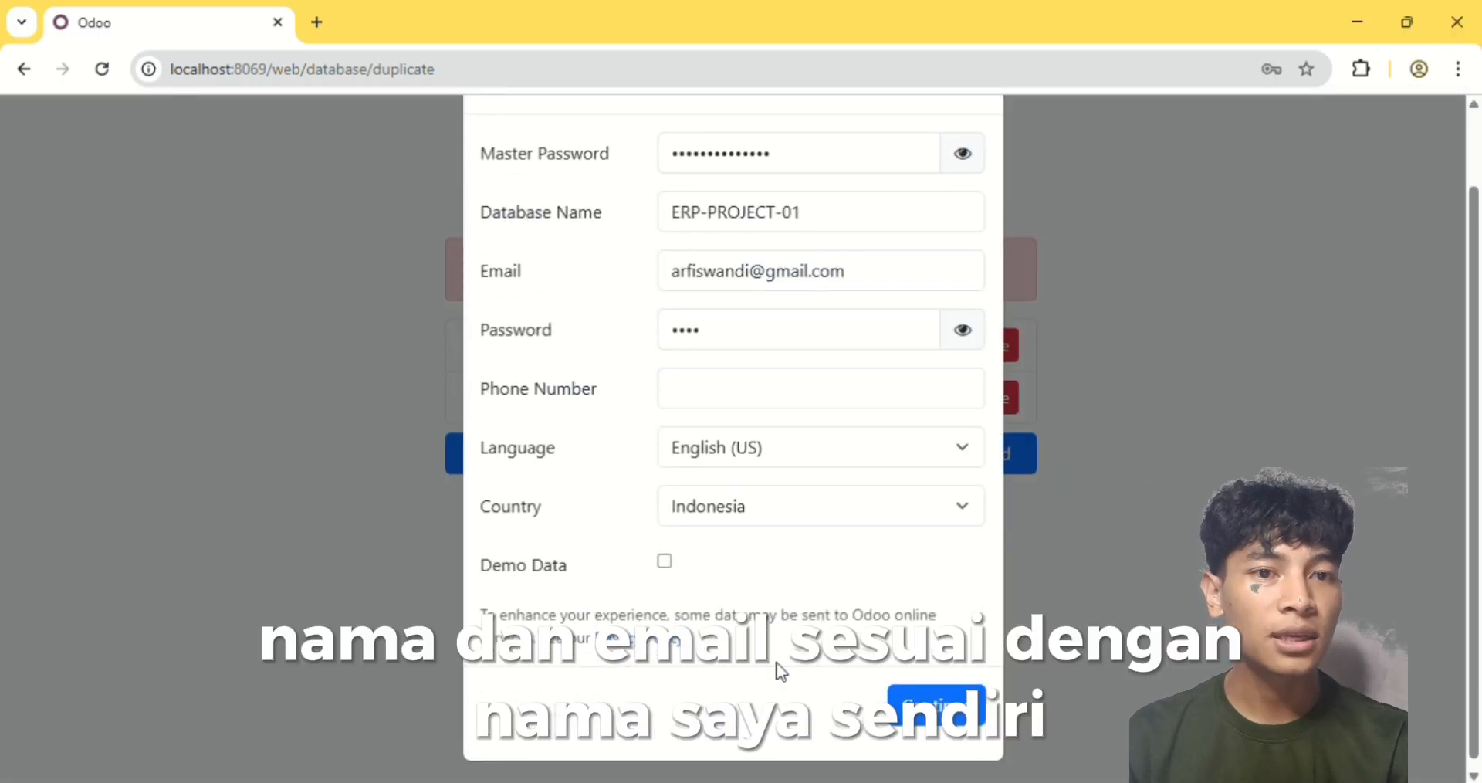
{"action": "left_click", "coordinate": [945, 702]}
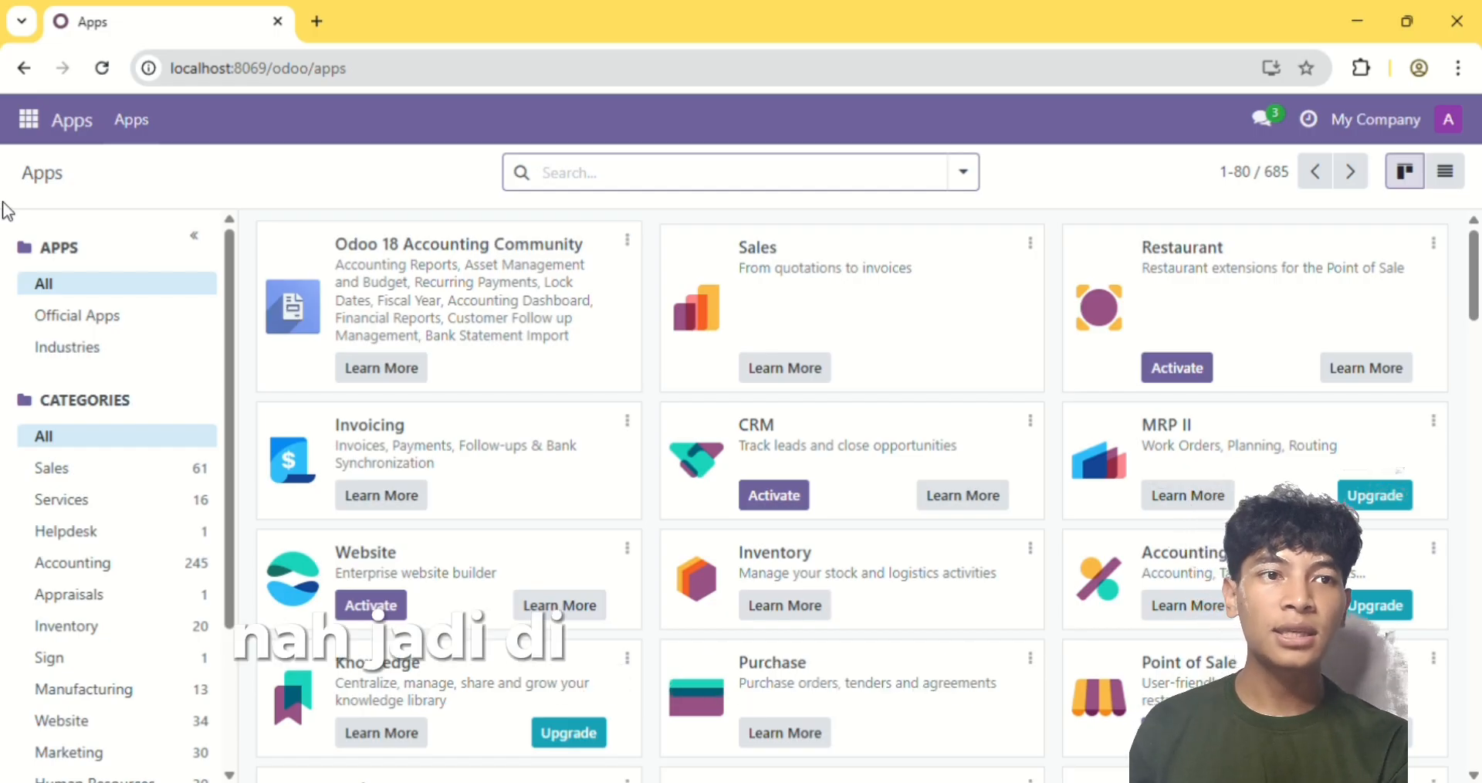
Open the Chart of Accounts from the Accounting app's configuration
{"action": "left_click", "coordinate": [30, 142]}
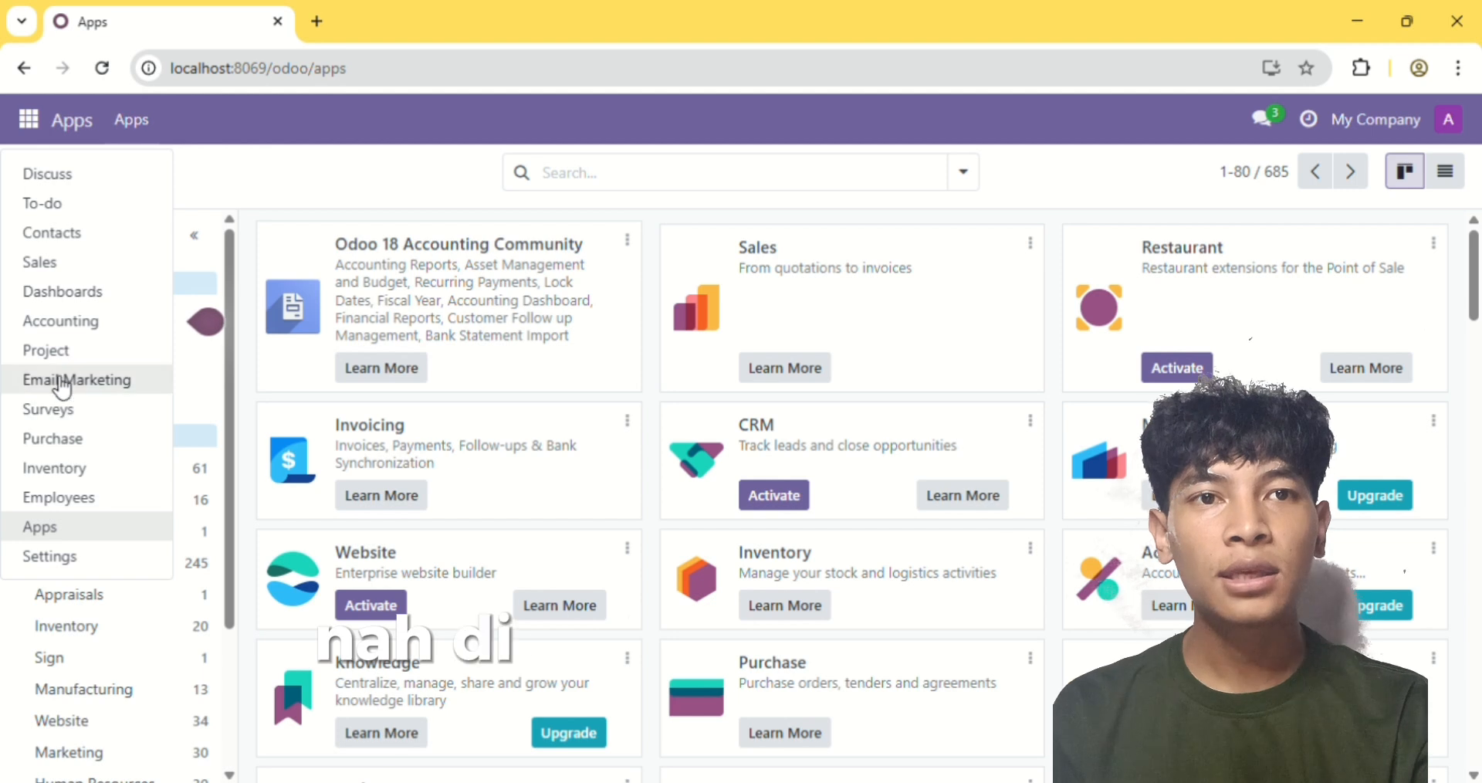
{"action": "left_click", "coordinate": [93, 323]}
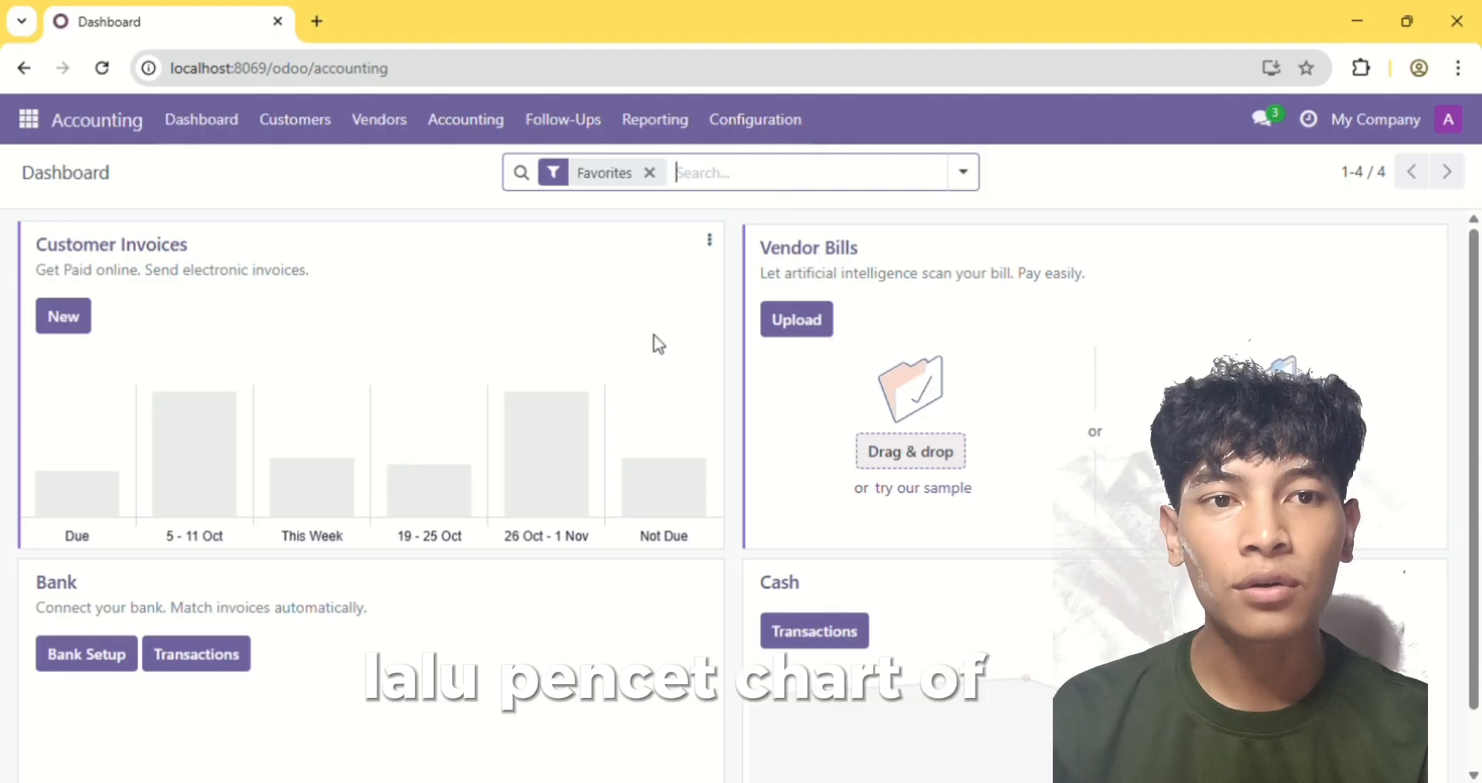
{"action": "left_click", "coordinate": [754, 121]}
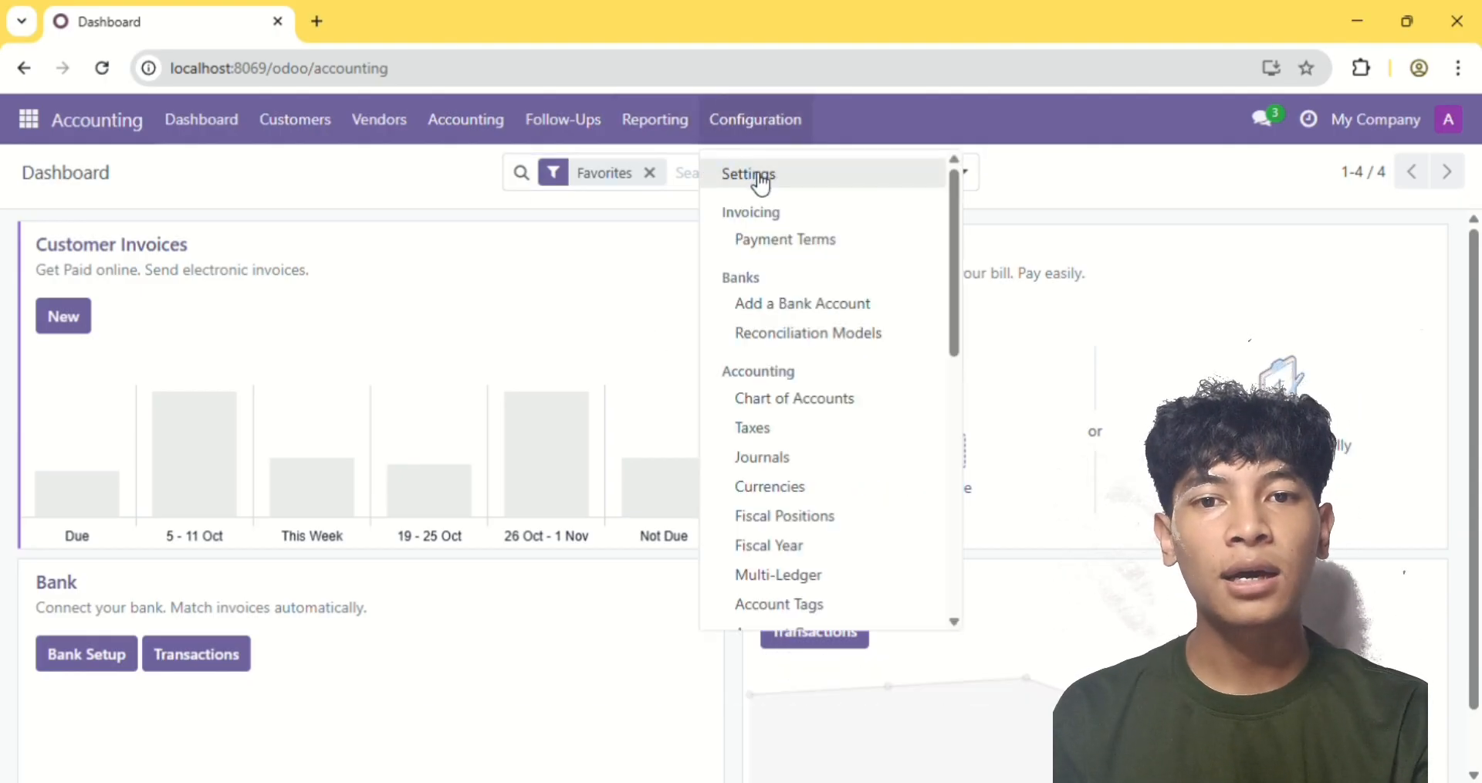
{"action": "left_click", "coordinate": [778, 408]}
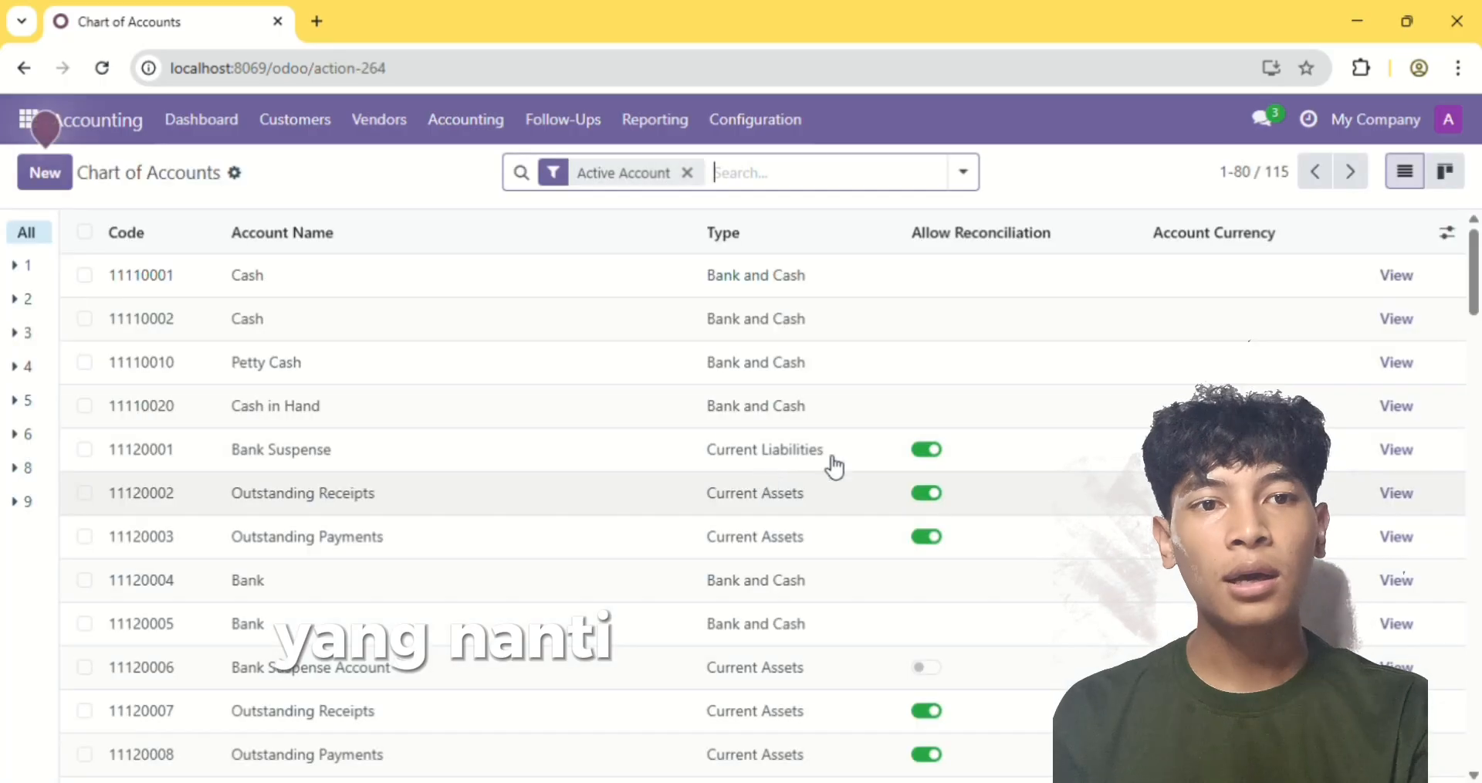
Review the account codes, names and types in the chart of accounts, from assets through to expenses
{"action": "scroll", "coordinate": [1143, 484], "scroll_direction": "down", "scroll_amount": 7}
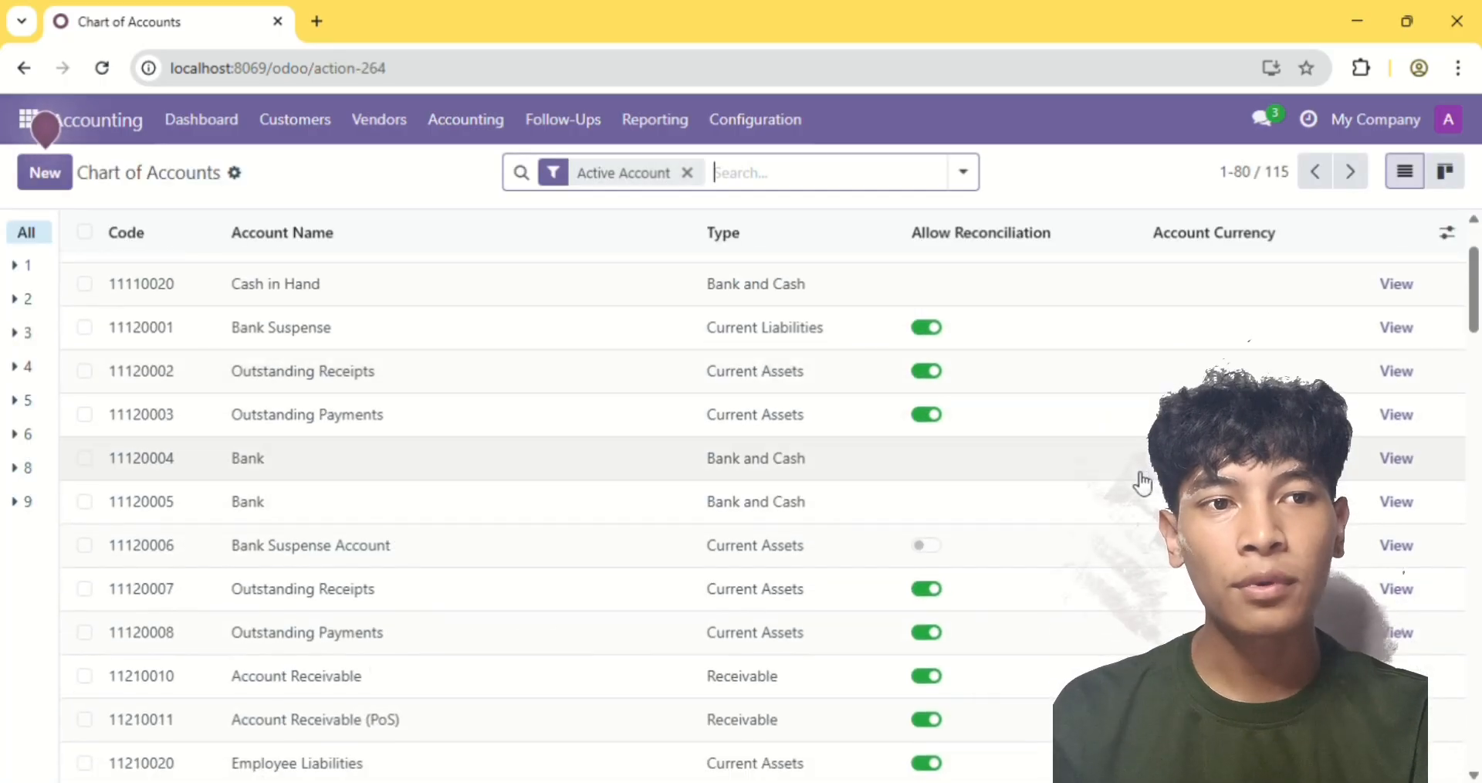
{"action": "scroll", "coordinate": [1143, 484], "scroll_direction": "down", "scroll_amount": 12}
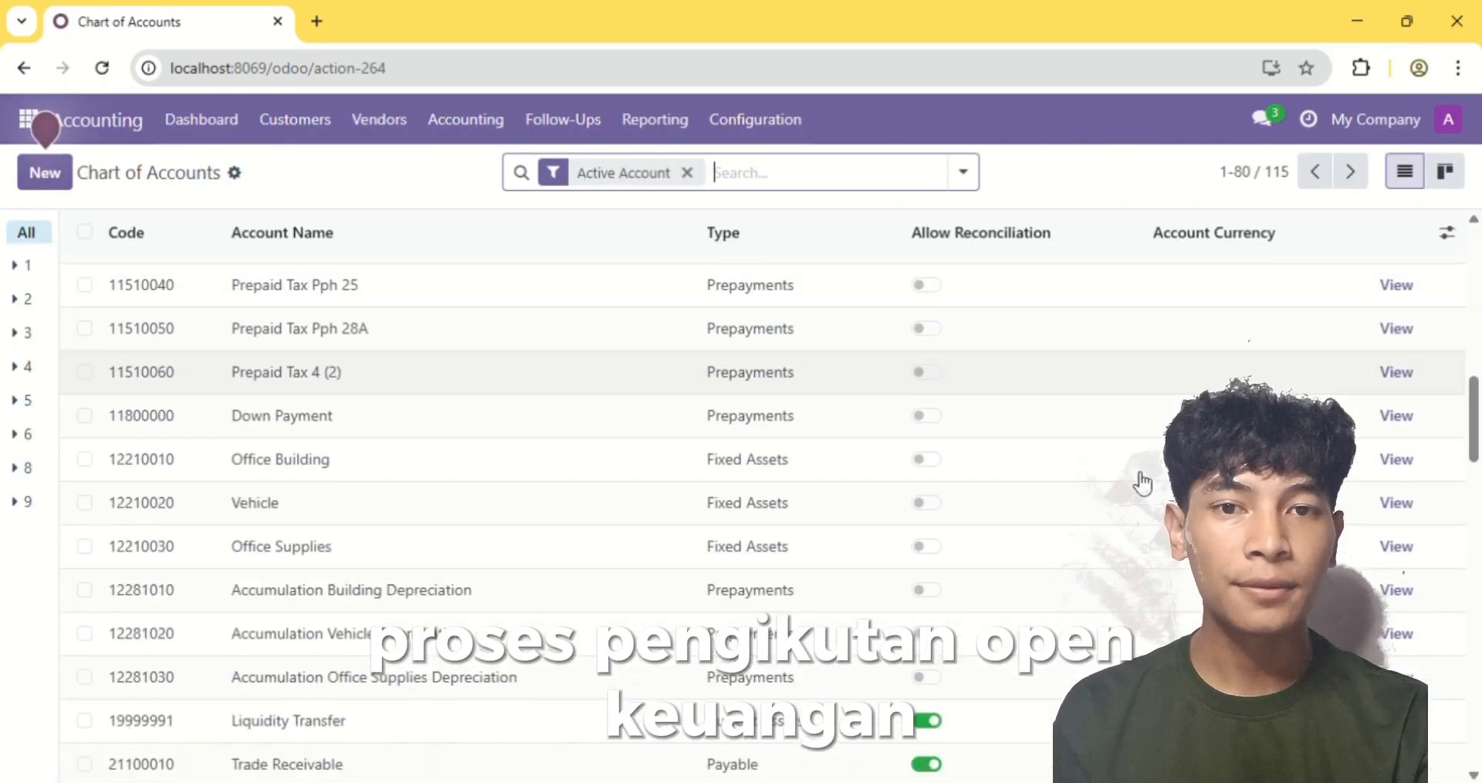
{"action": "scroll", "coordinate": [1143, 480], "scroll_direction": "down", "scroll_amount": 11}
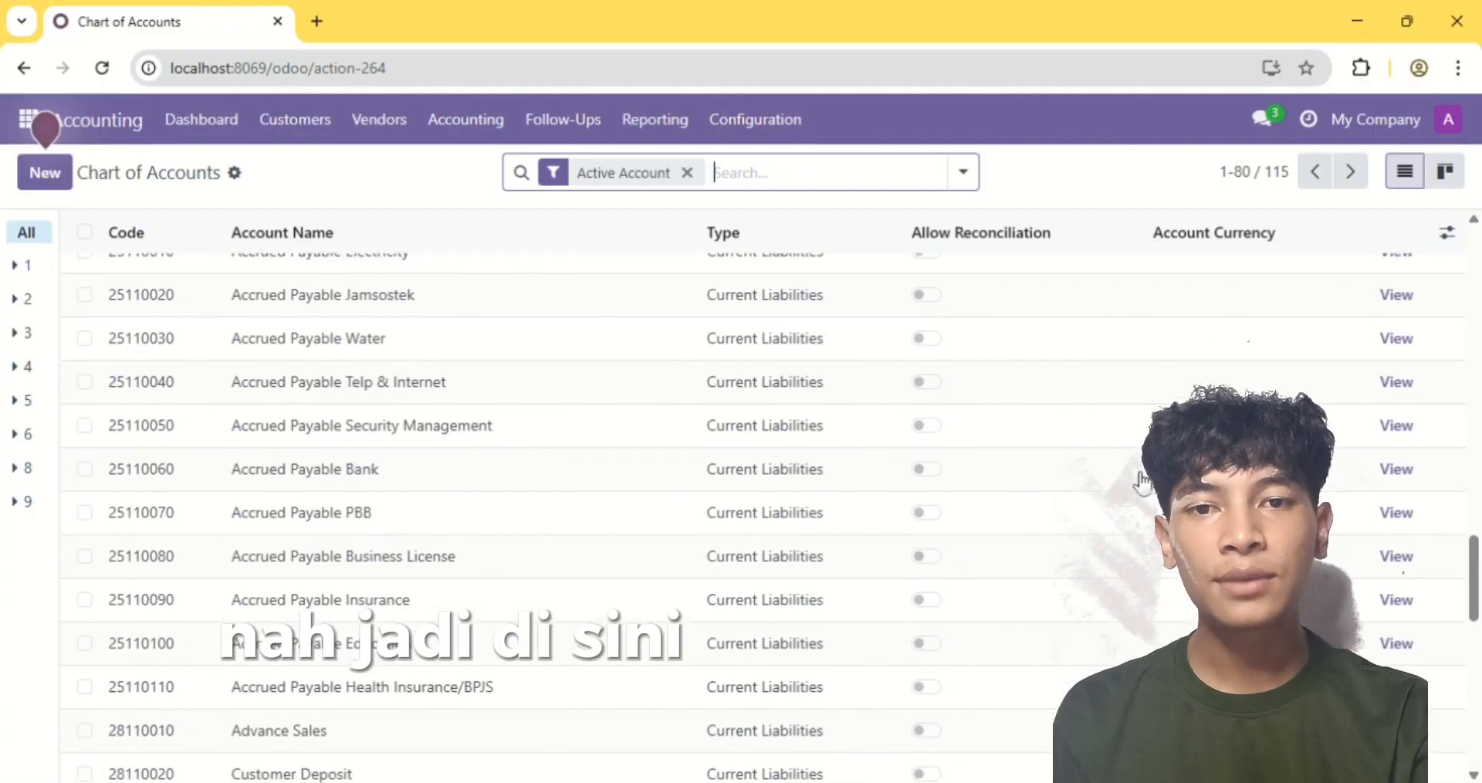
{"action": "scroll", "coordinate": [1143, 483], "scroll_direction": "down", "scroll_amount": 3}
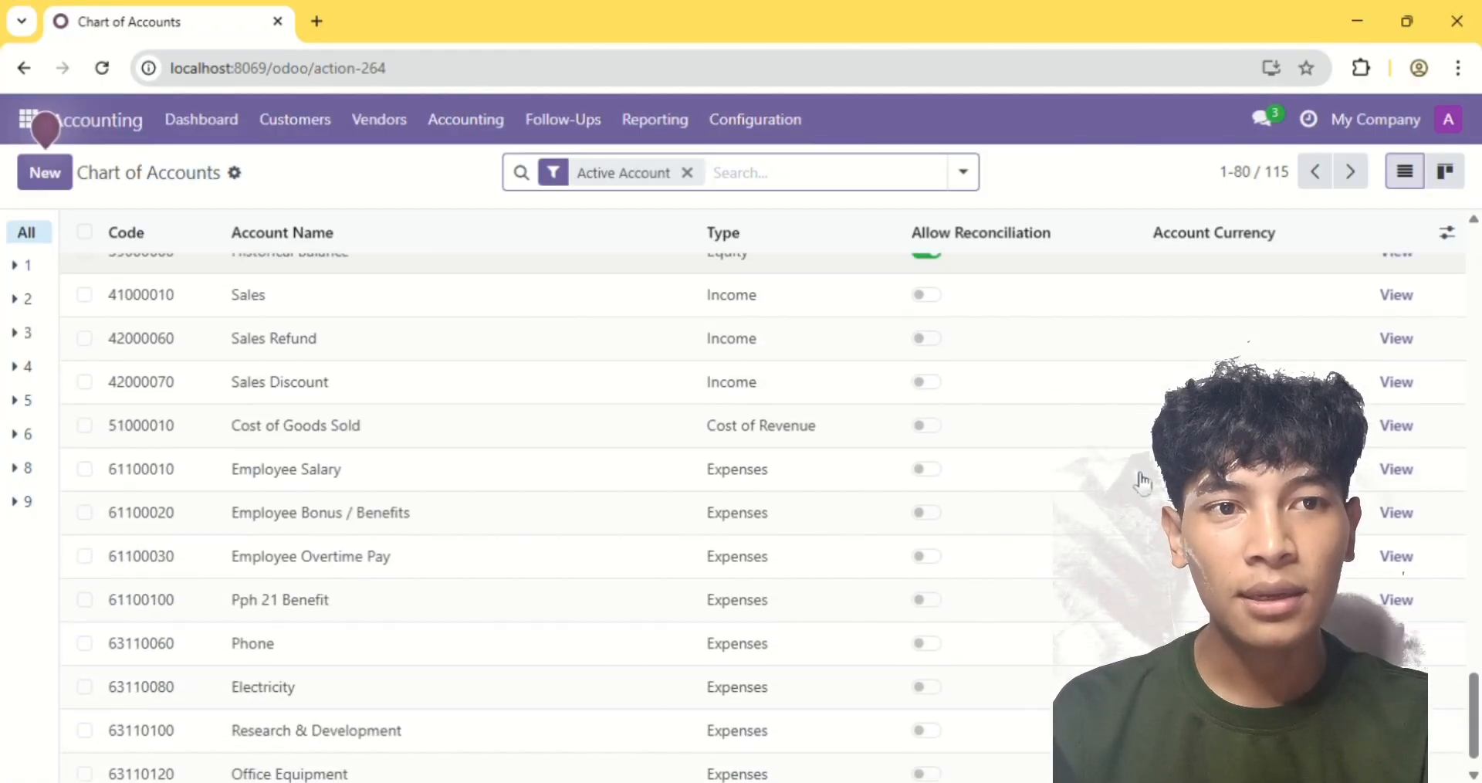
{"action": "scroll", "coordinate": [1144, 483], "scroll_direction": "up", "scroll_amount": 3}
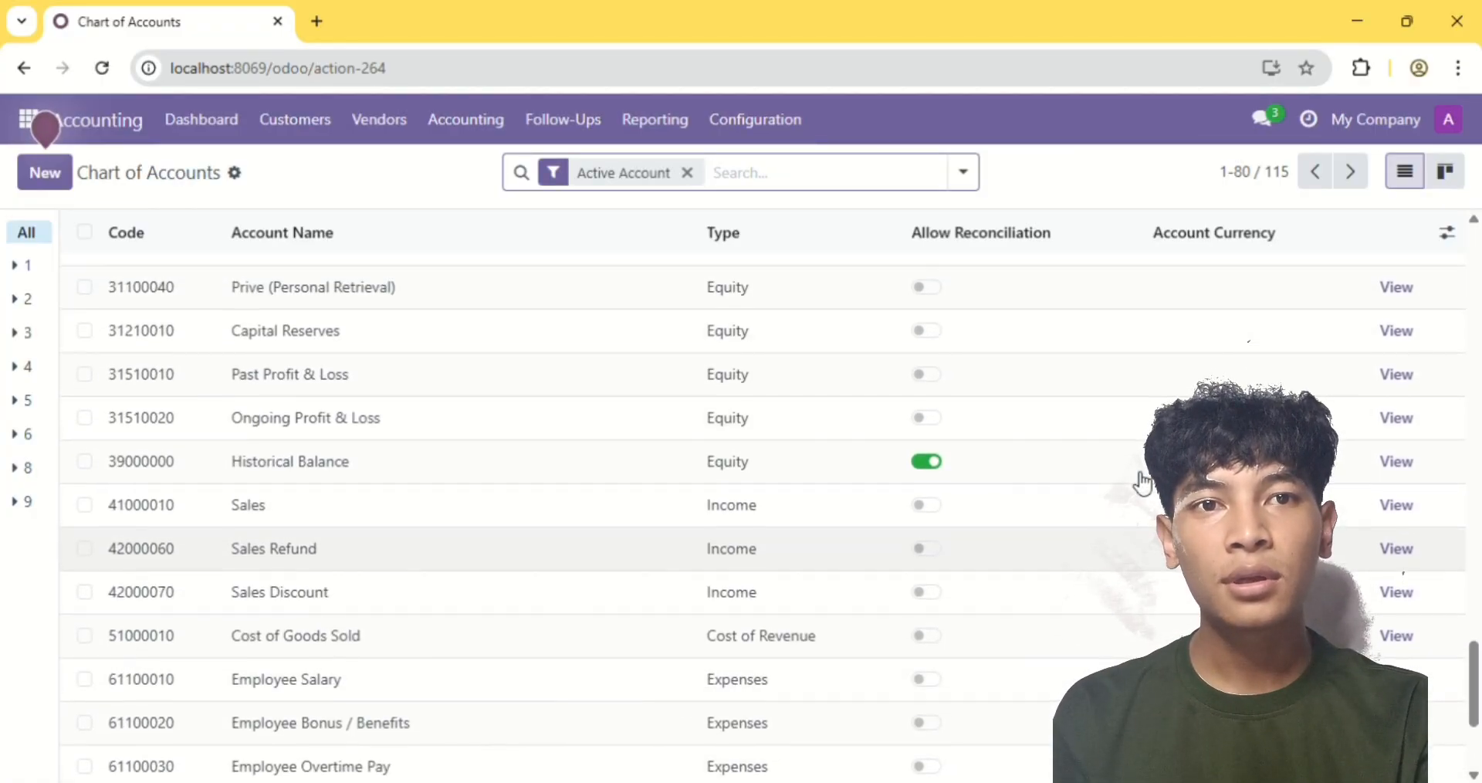
{"action": "scroll", "coordinate": [1143, 484], "scroll_direction": "down", "scroll_amount": 3}
{"action": "scroll", "coordinate": [1142, 484], "scroll_direction": "up", "scroll_amount": 1}
{"action": "scroll", "coordinate": [1142, 484], "scroll_direction": "up", "scroll_amount": 1}
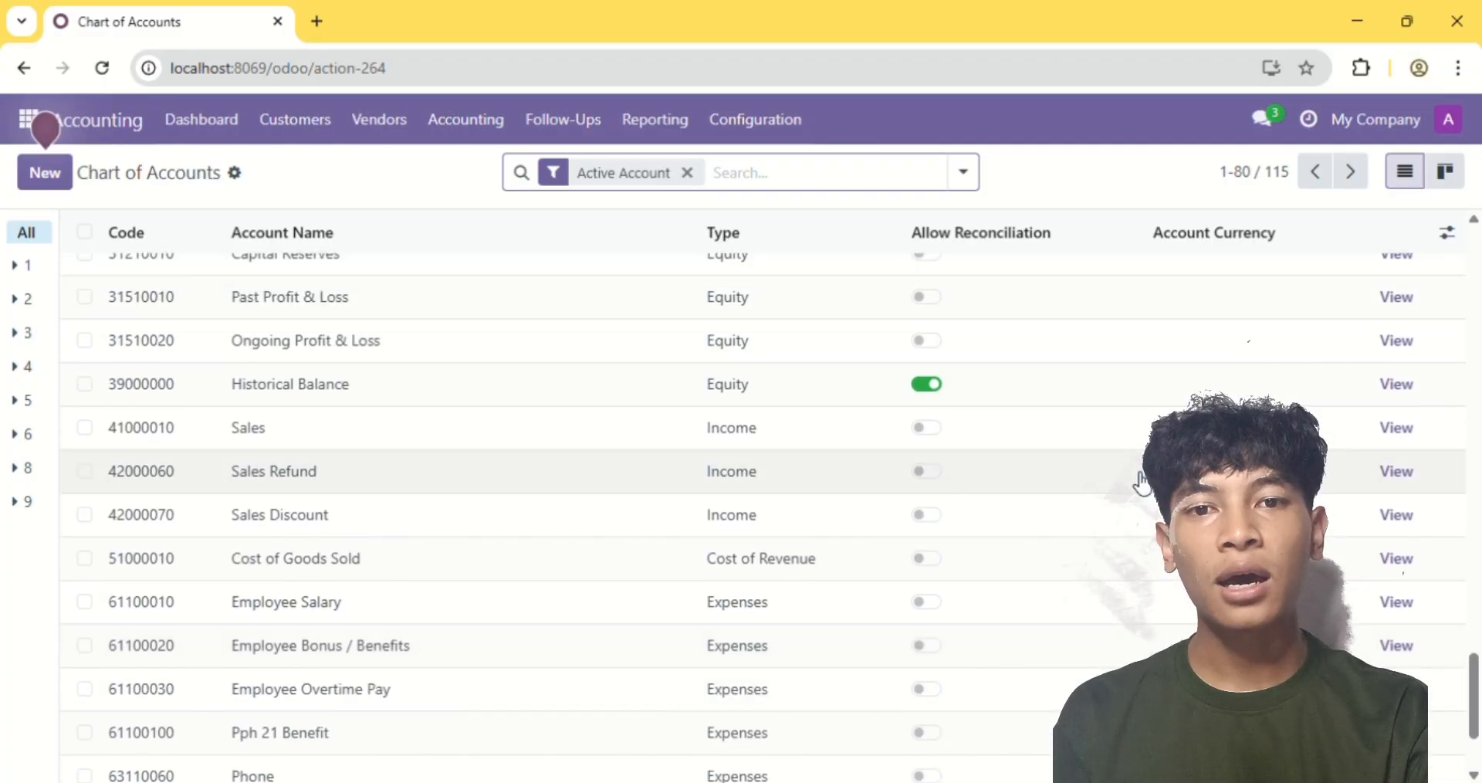
Open the accounting journals list and start a new journal named Opening Balance
{"action": "left_click", "coordinate": [789, 124]}
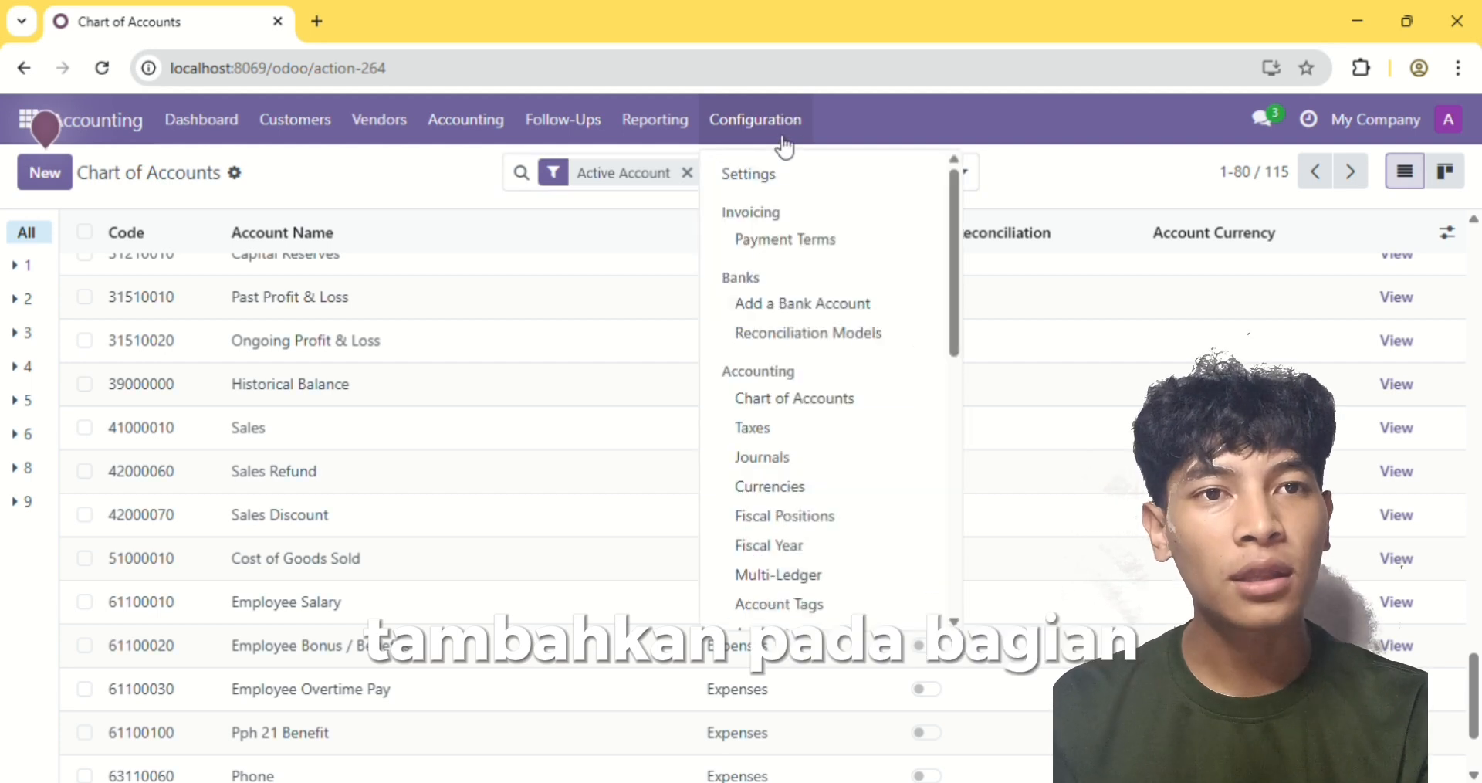
{"action": "left_click", "coordinate": [778, 466]}
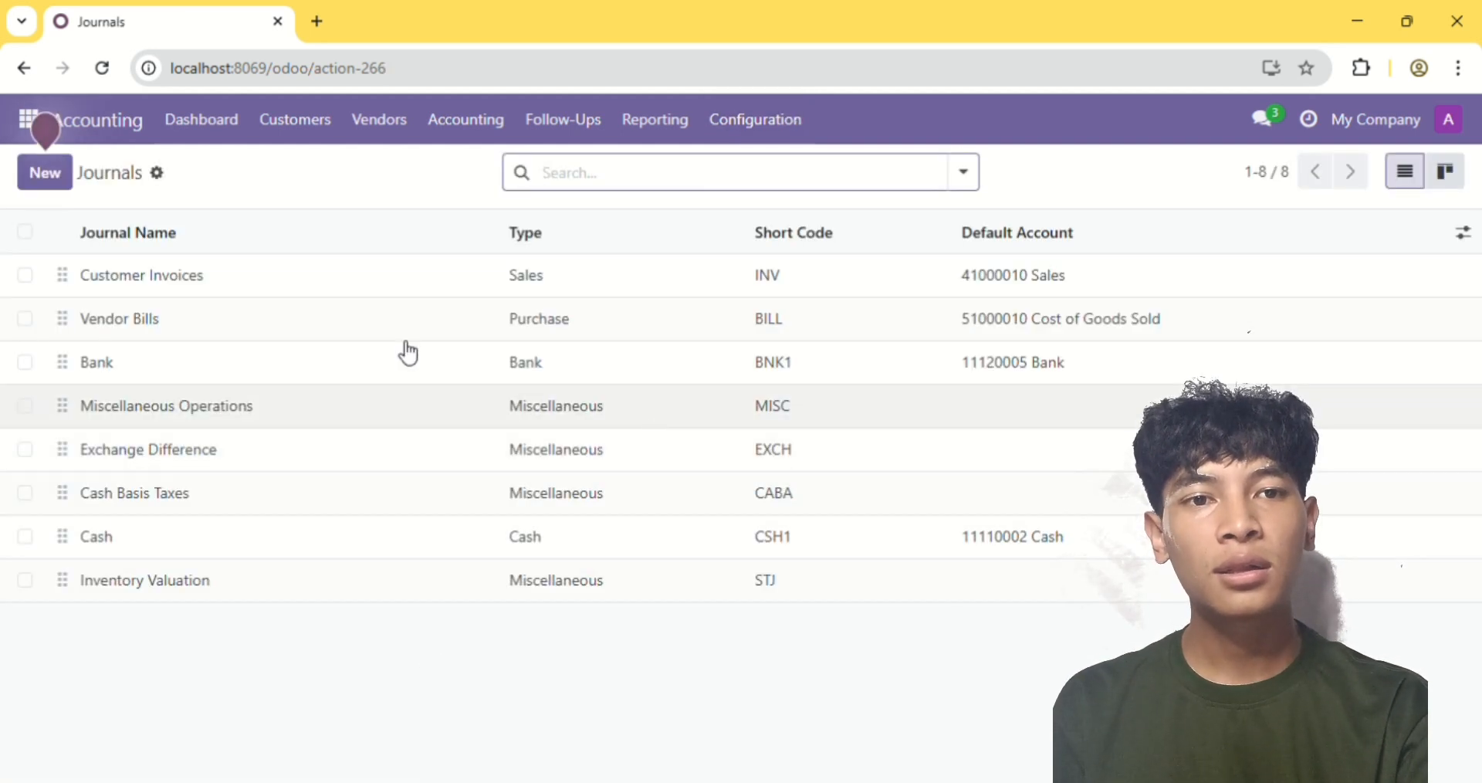
{"action": "left_click", "coordinate": [45, 182]}
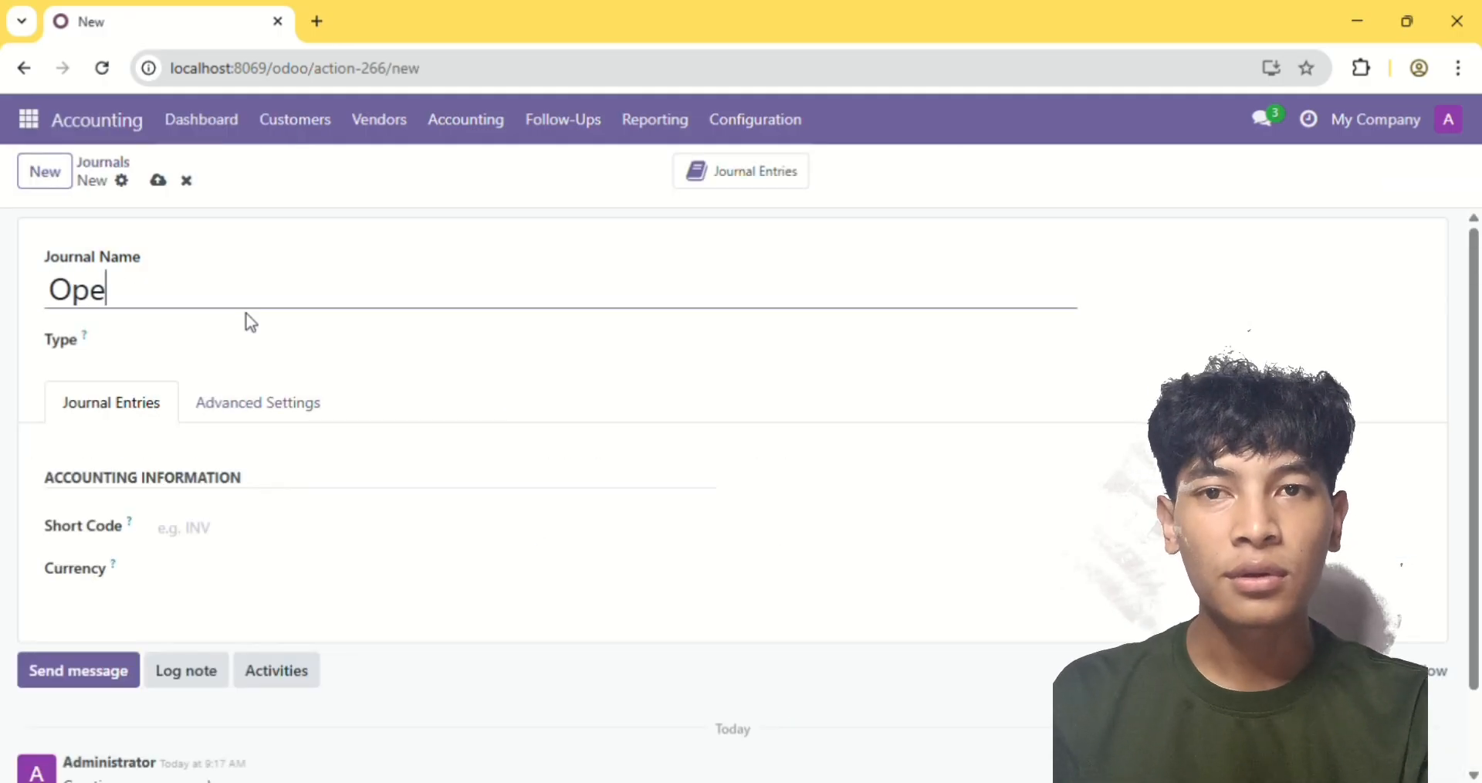
{"action": "type", "text": "Opening Balance"}
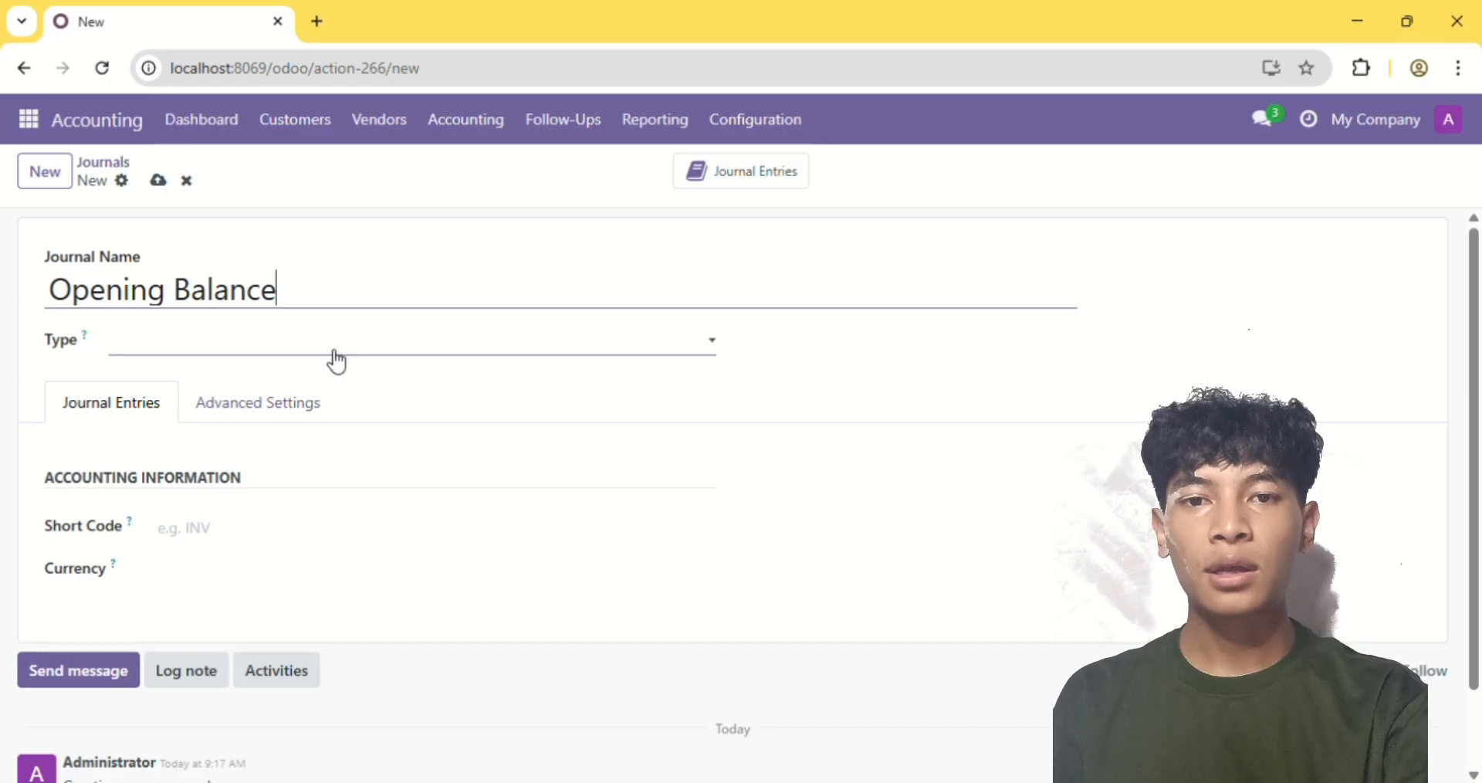
Set the Opening Balance journal's type to Miscellaneous and leave its default account empty
{"action": "left_click", "coordinate": [334, 351]}
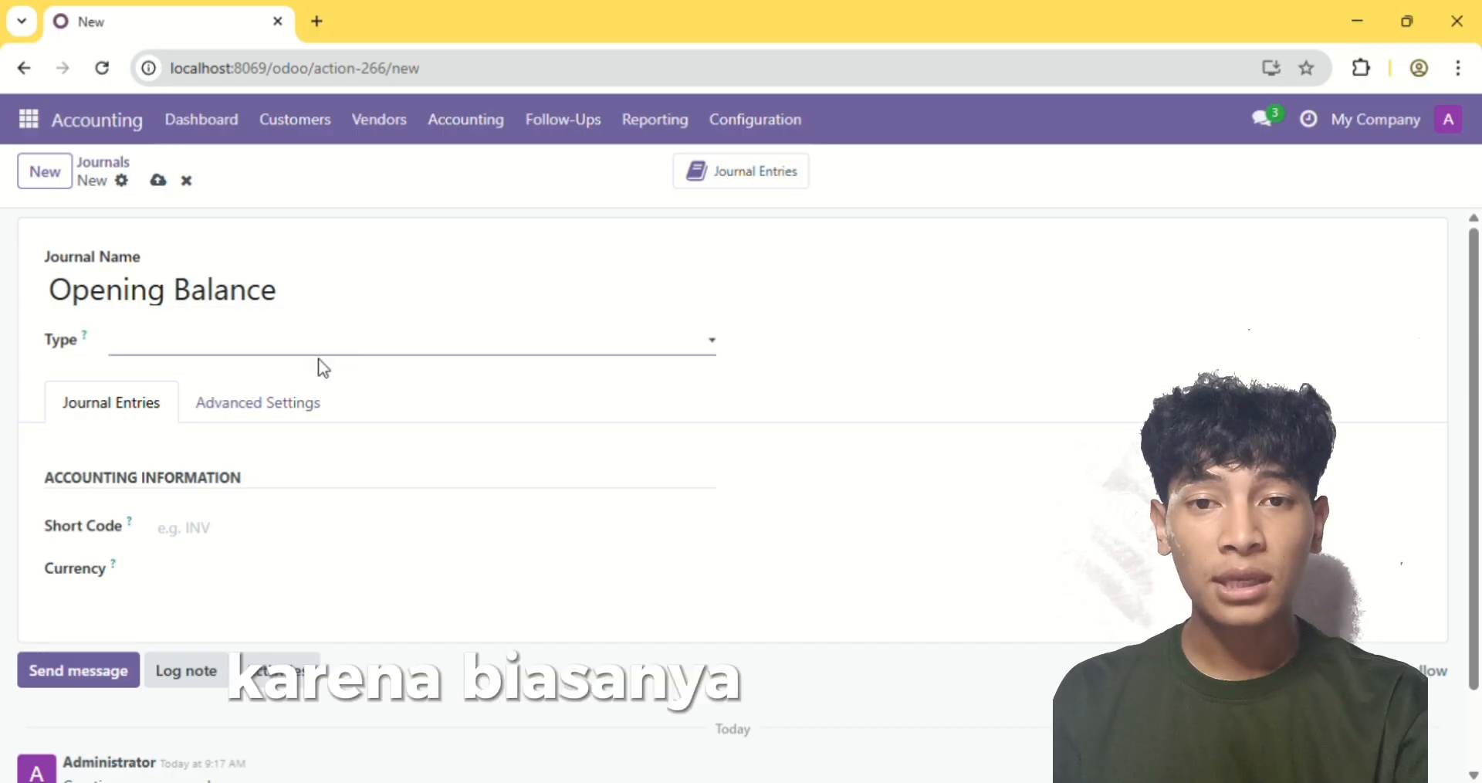
{"action": "left_click", "coordinate": [261, 528]}
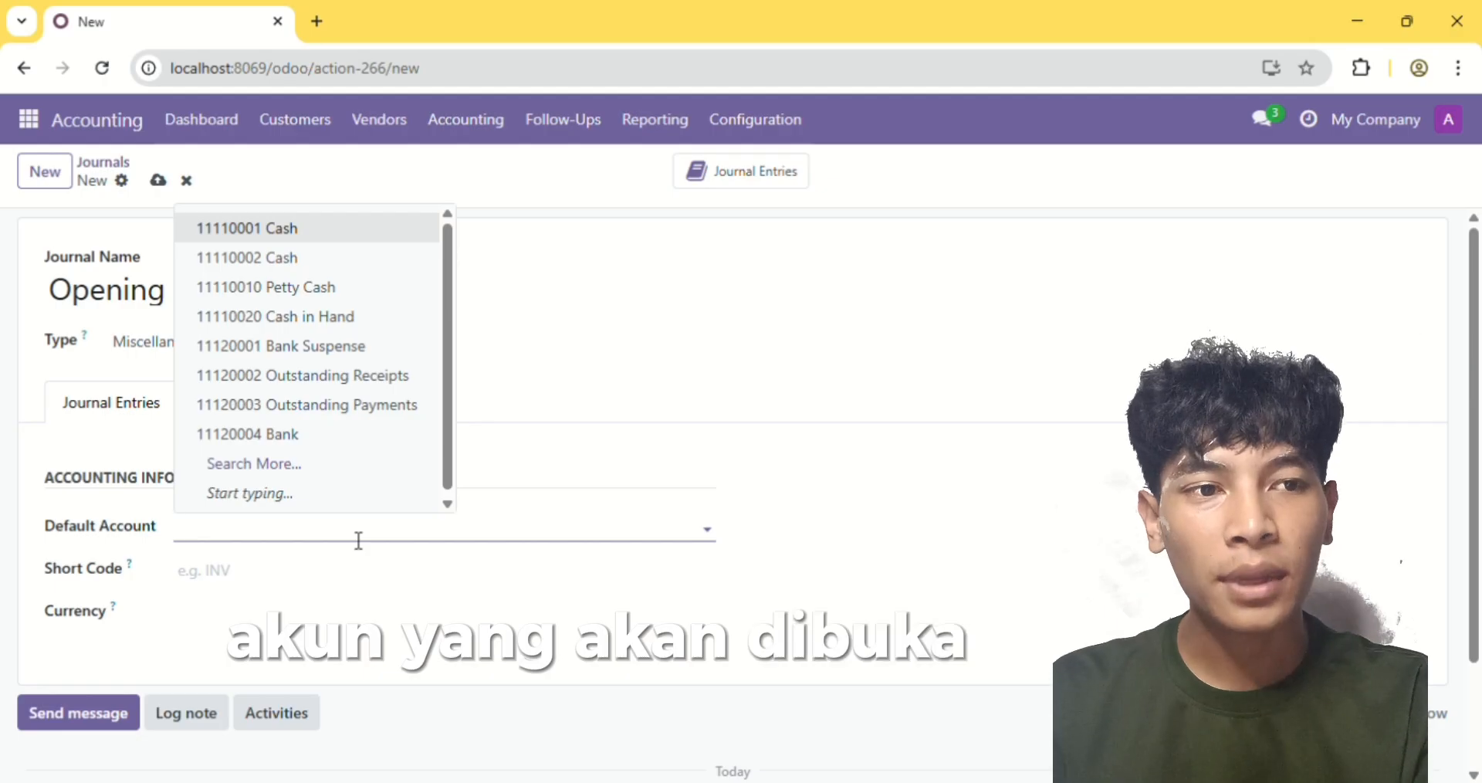
{"action": "left_click", "coordinate": [670, 531]}
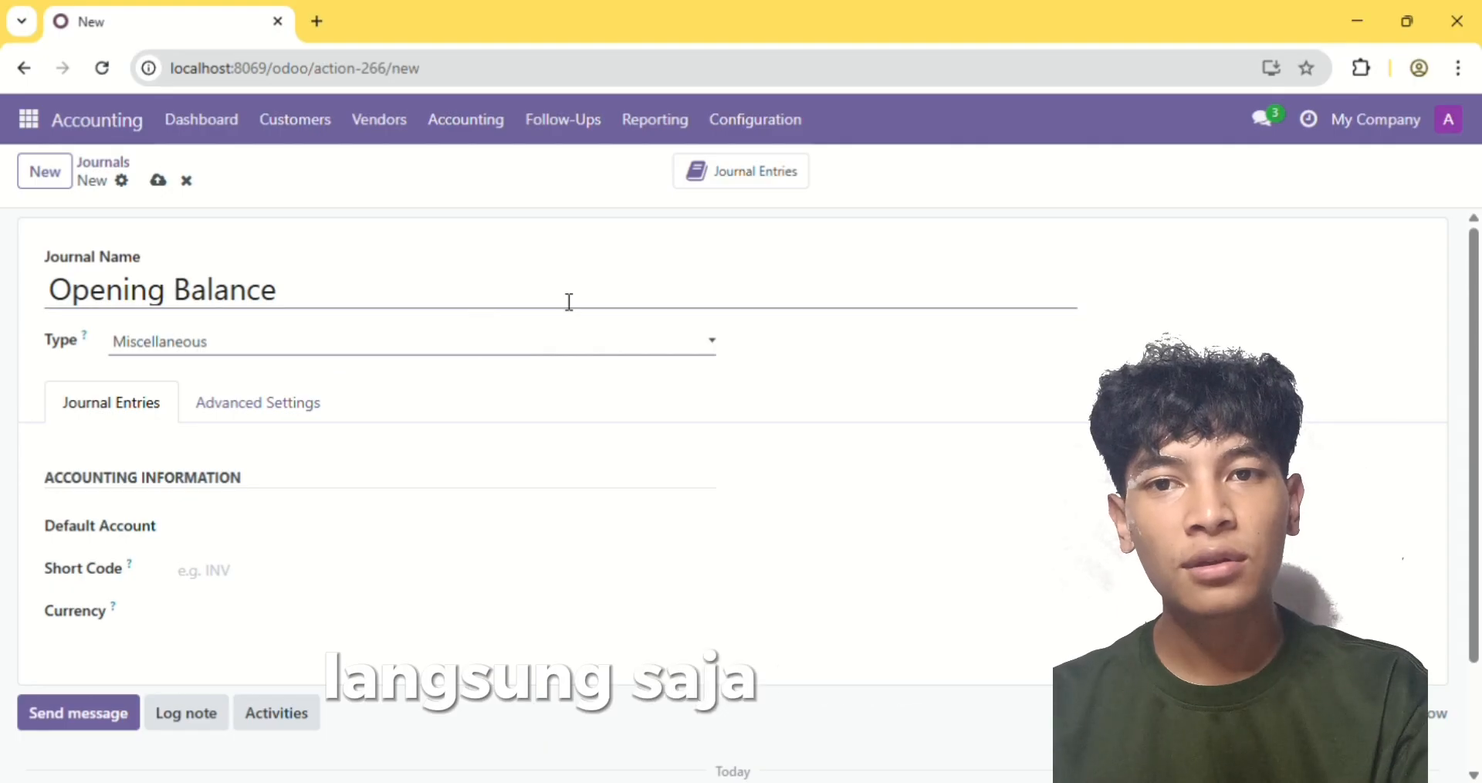
Give the Opening Balance journal the short code OPB without a currency, save it and return to the journals list
{"action": "scroll", "coordinate": [591, 472], "scroll_direction": "down", "scroll_amount": 2}
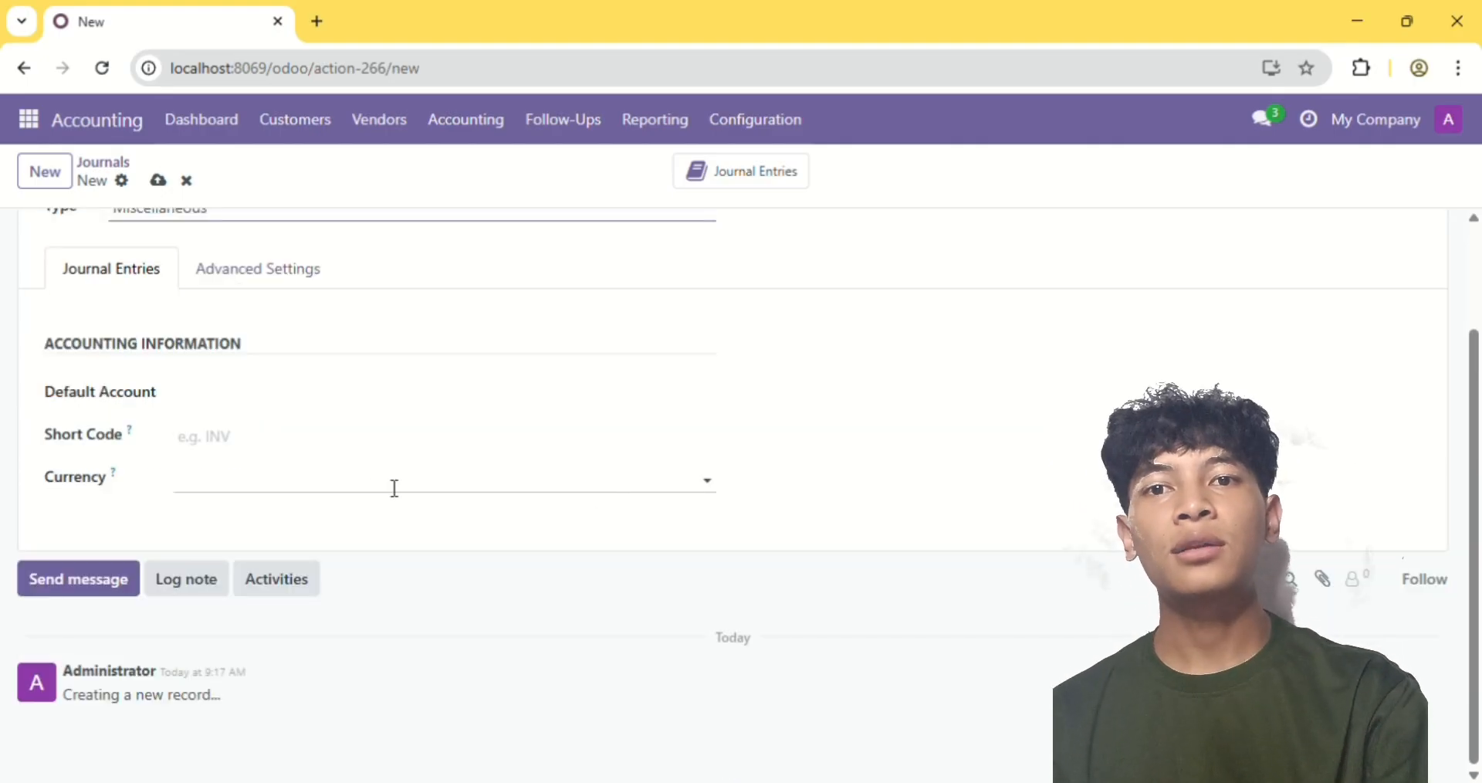
{"action": "left_click", "coordinate": [421, 457]}
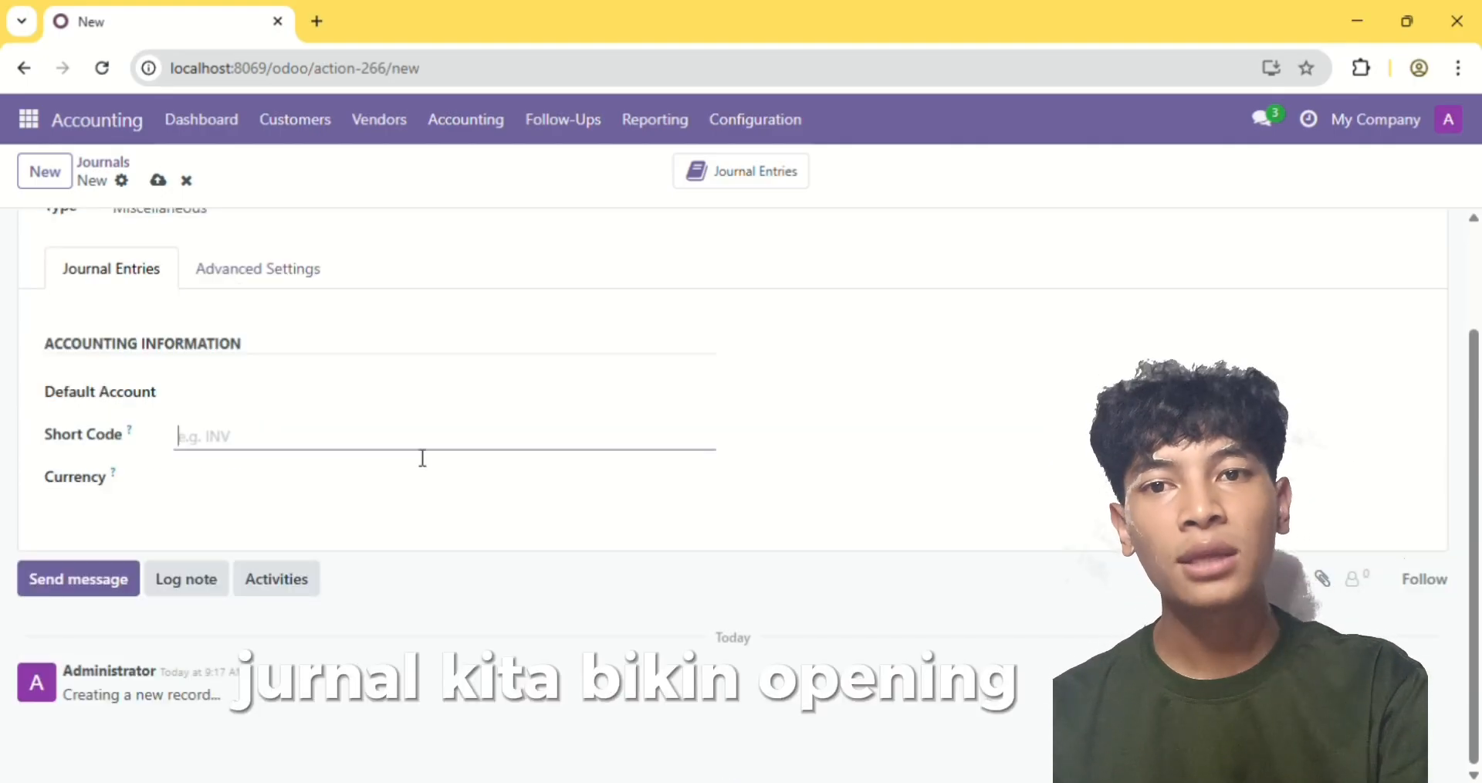
{"action": "type", "text": "OPB"}
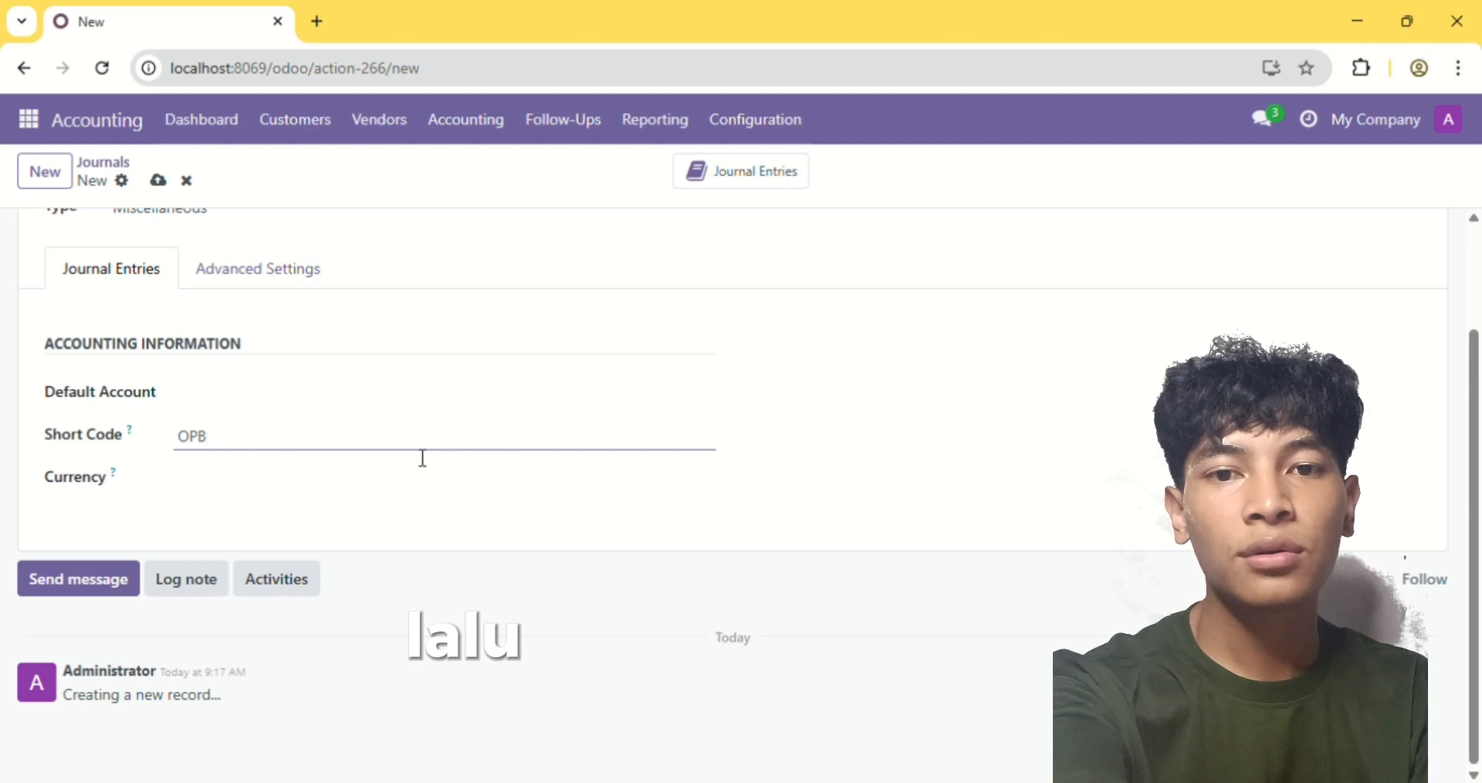
{"action": "left_click", "coordinate": [456, 497]}
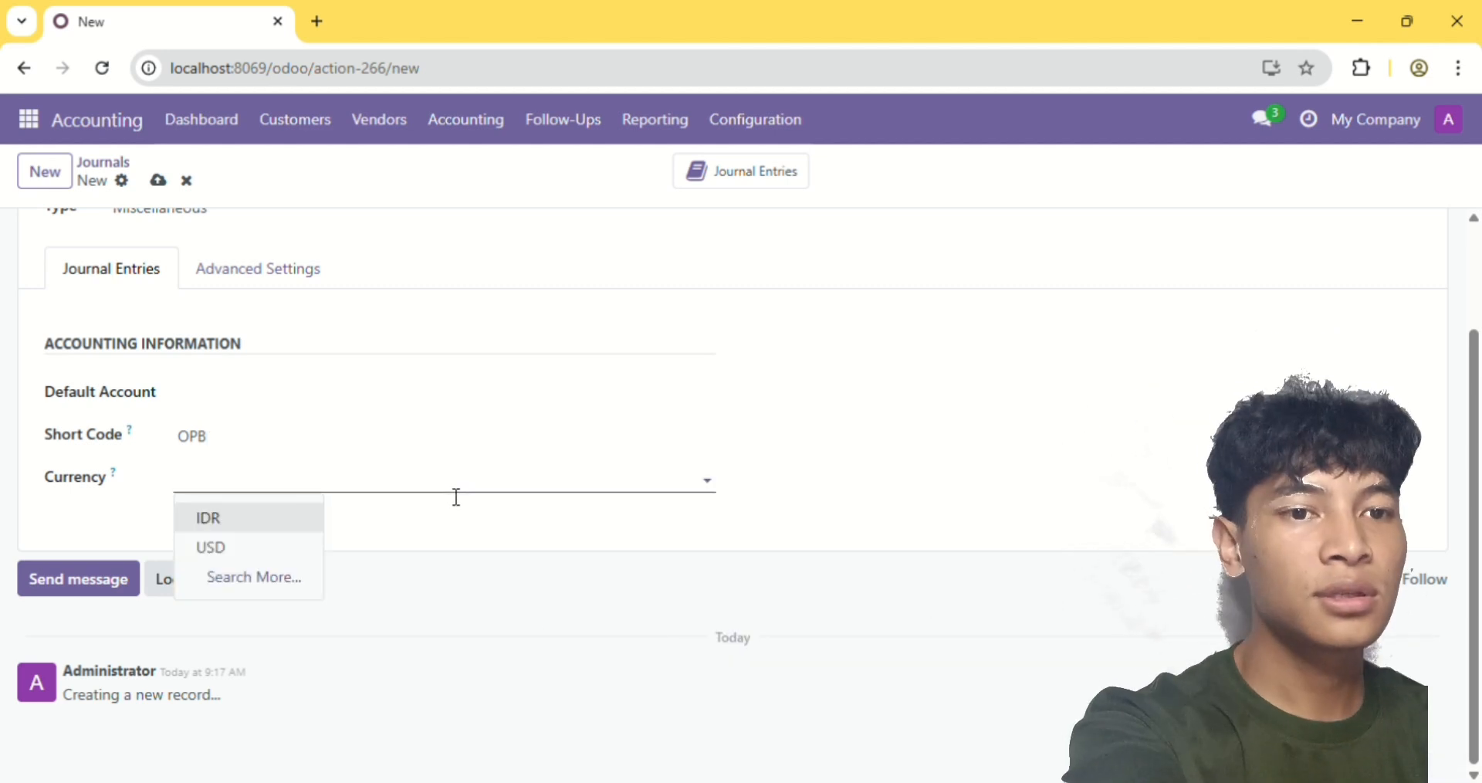
{"action": "left_click", "coordinate": [473, 508]}
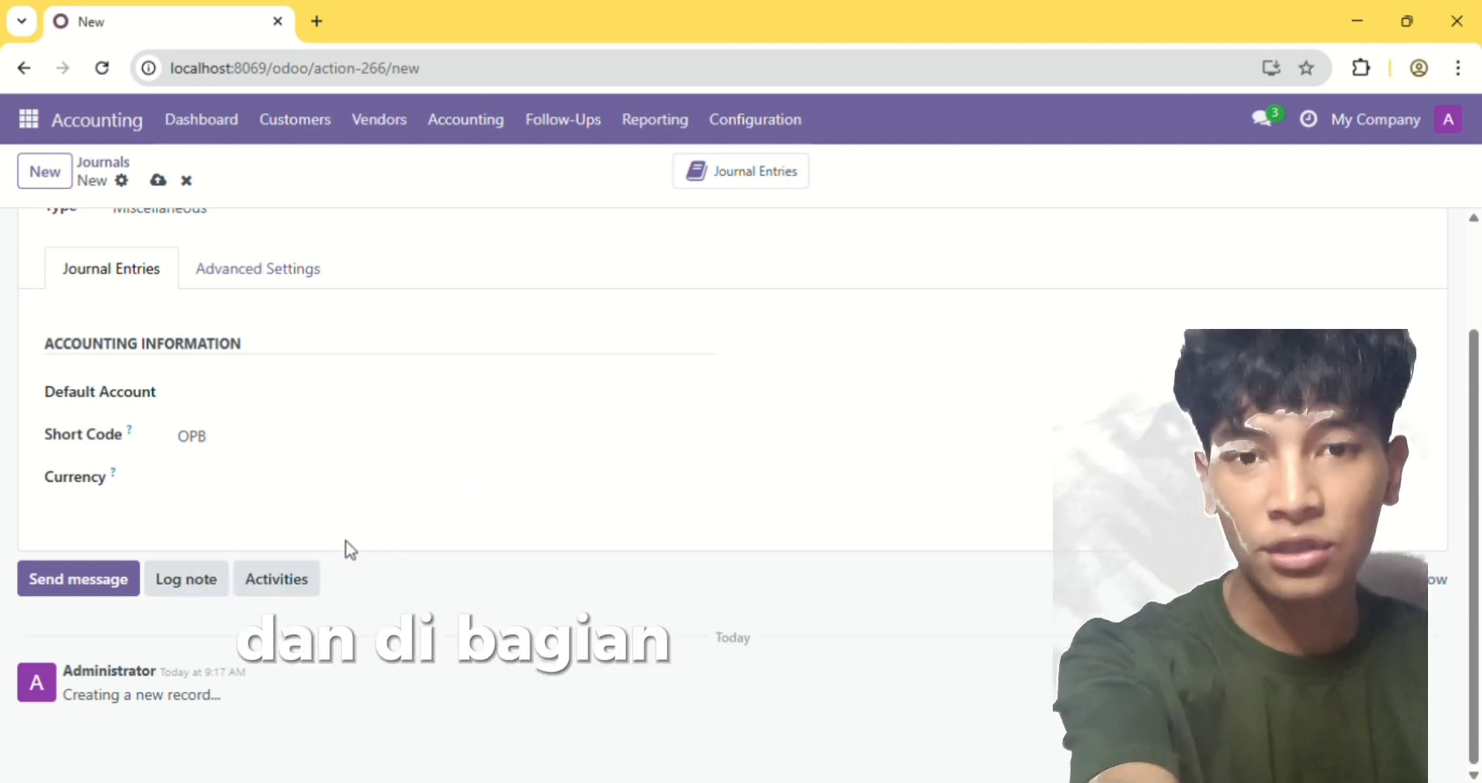
{"action": "scroll", "coordinate": [488, 588], "scroll_direction": "up", "scroll_amount": 2}
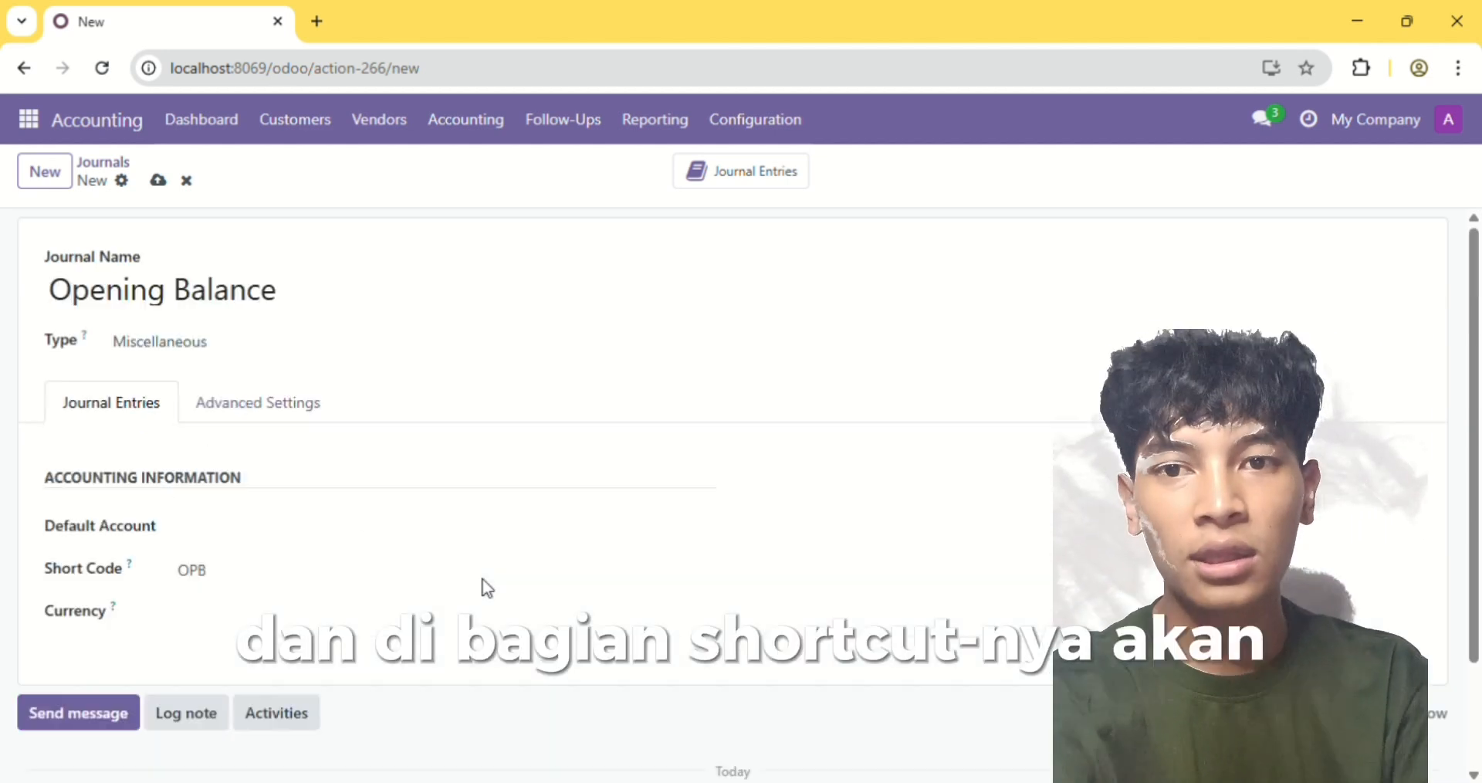
{"action": "left_click", "coordinate": [162, 183]}
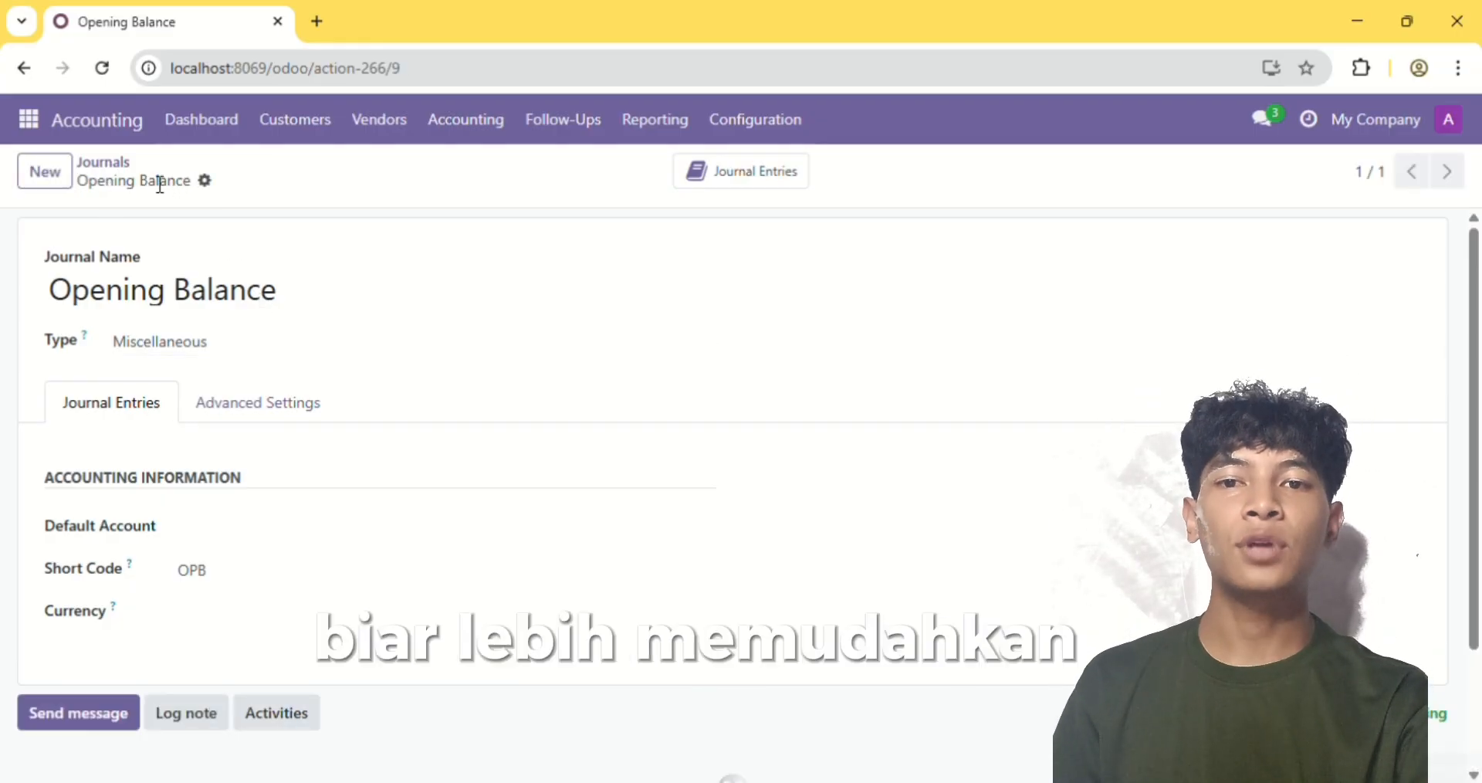
{"action": "left_click", "coordinate": [133, 165]}
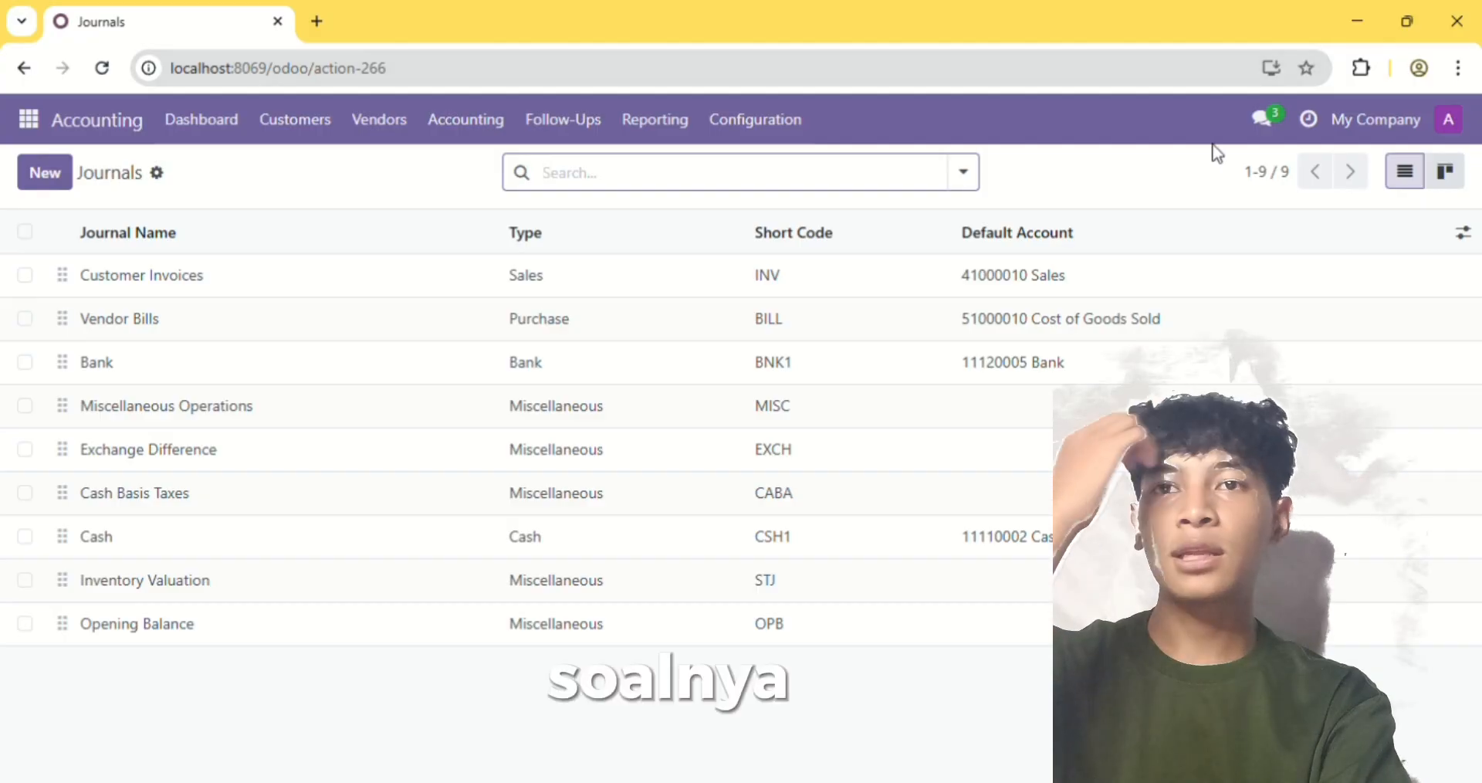
Activate the developer mode in the general settings
{"action": "left_click", "coordinate": [28, 123]}
{"action": "left_click", "coordinate": [50, 556]}
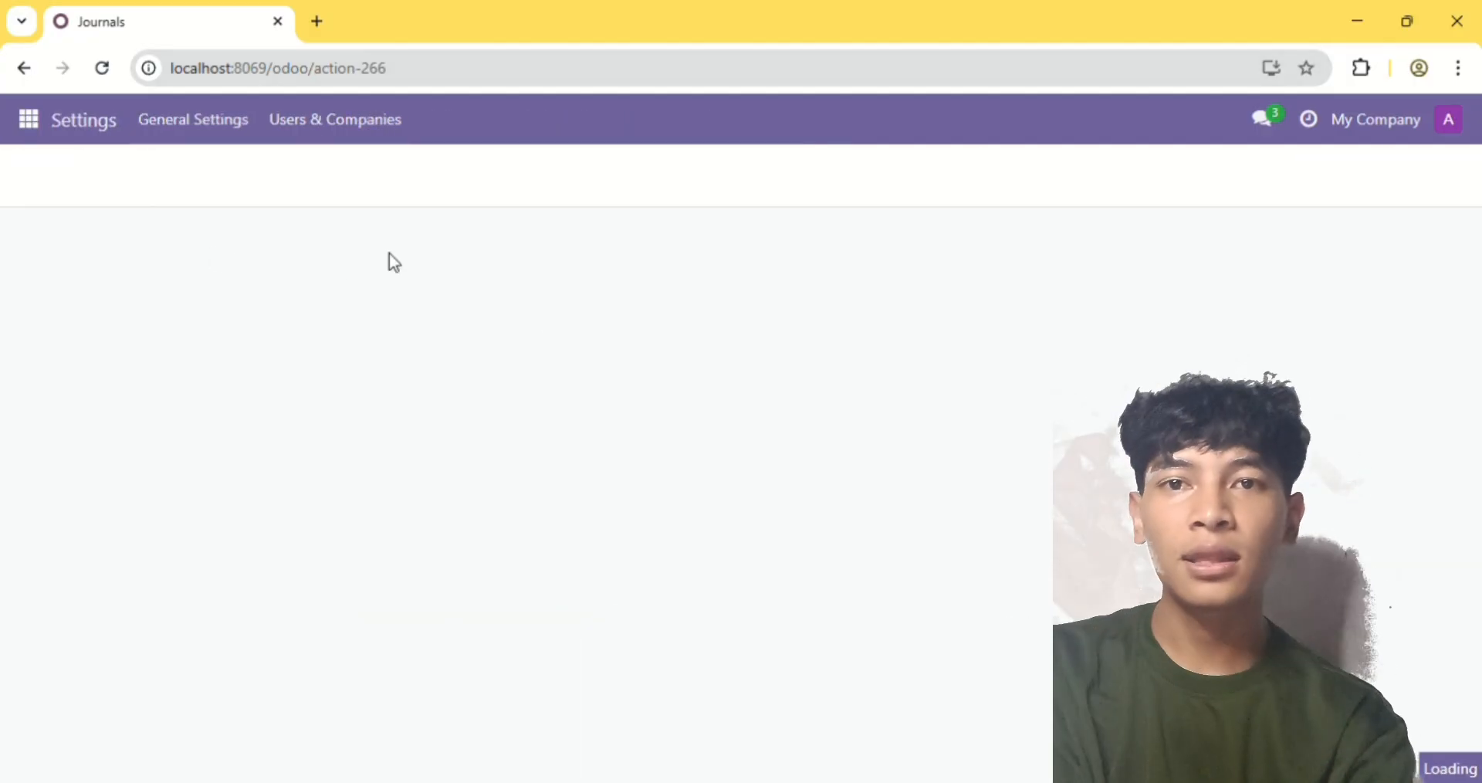
{"action": "scroll", "coordinate": [456, 552], "scroll_direction": "down", "scroll_amount": 15}
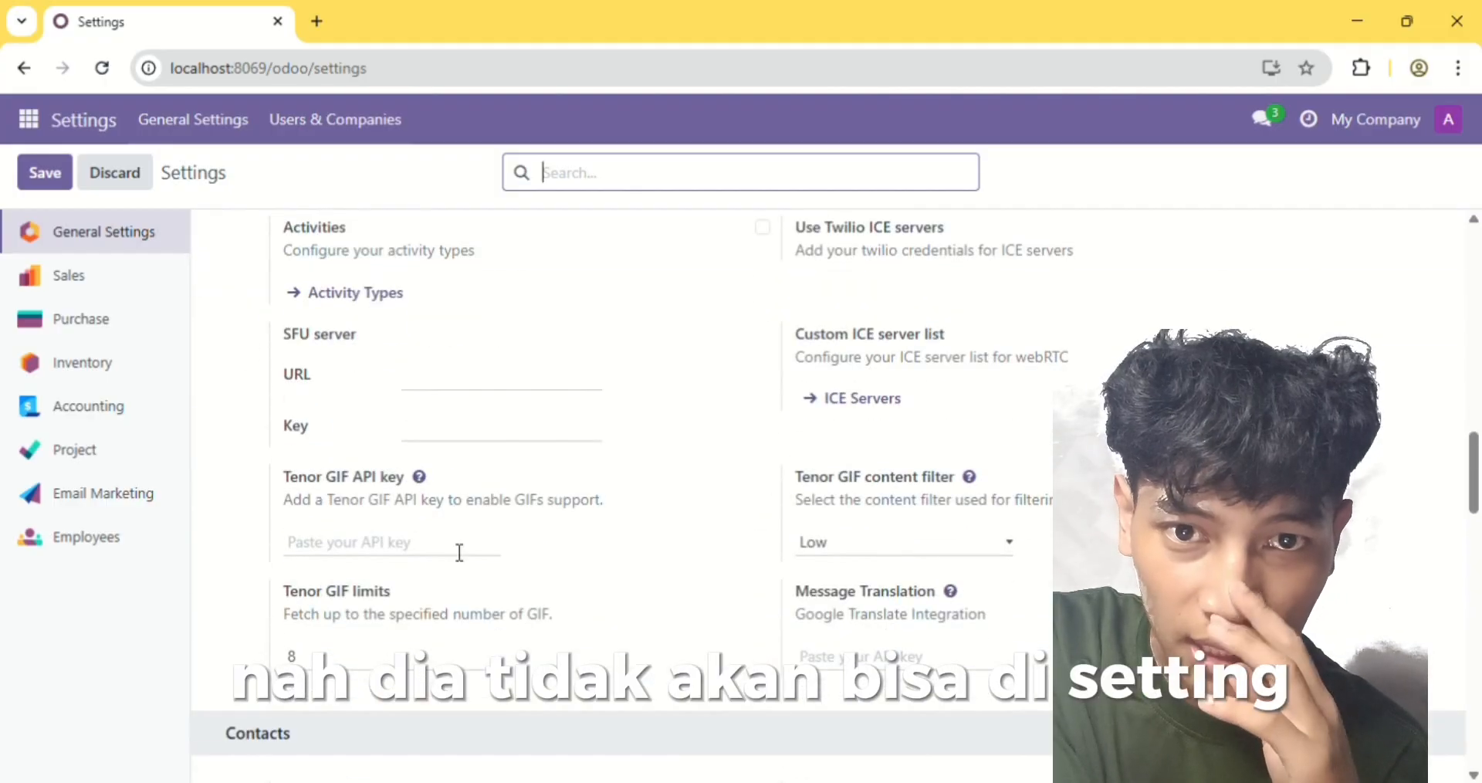
{"action": "scroll", "coordinate": [540, 593], "scroll_direction": "down", "scroll_amount": 5}
{"action": "left_click", "coordinate": [454, 603]}
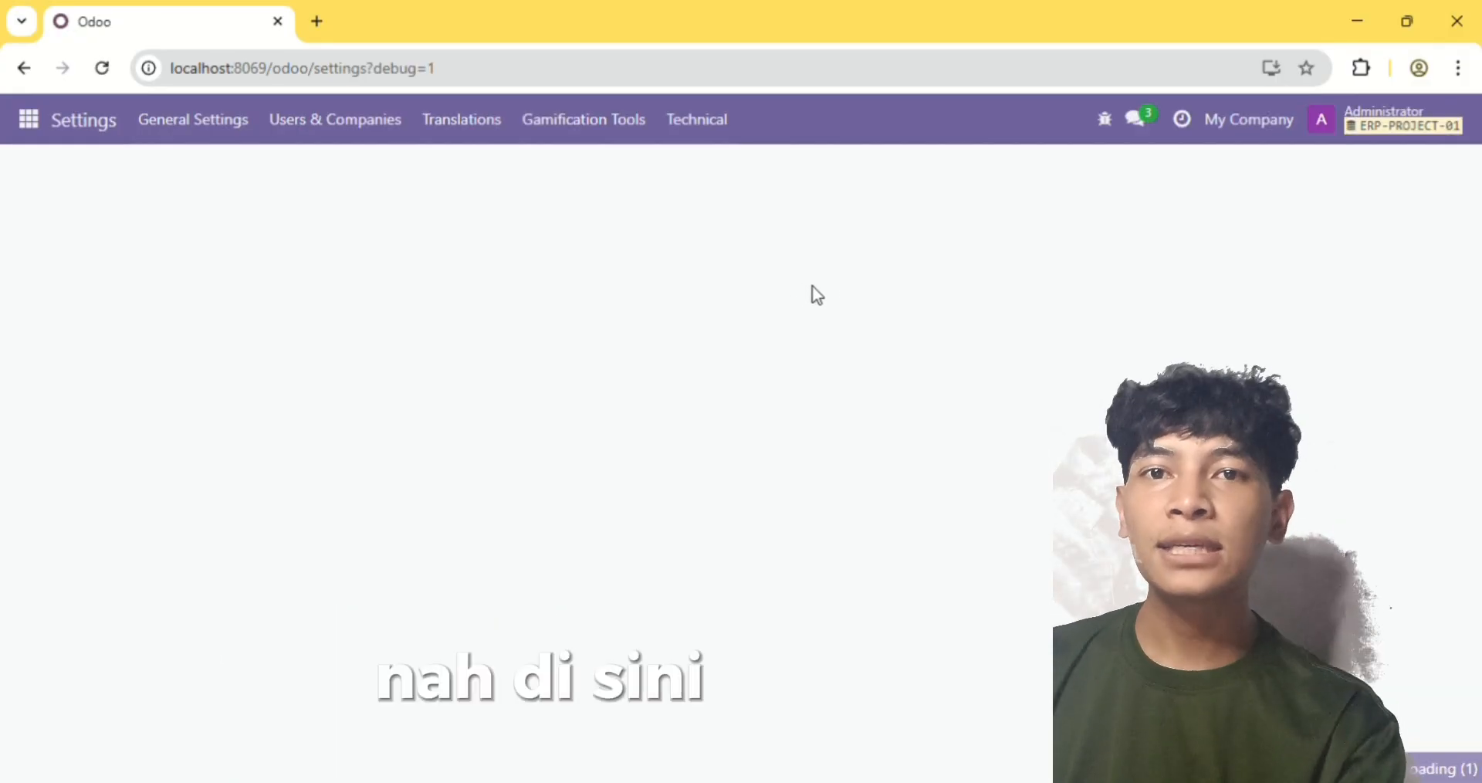
Open the Administrator user record from user management and replace its name with the administrator's full name
{"action": "left_click", "coordinate": [876, 345]}
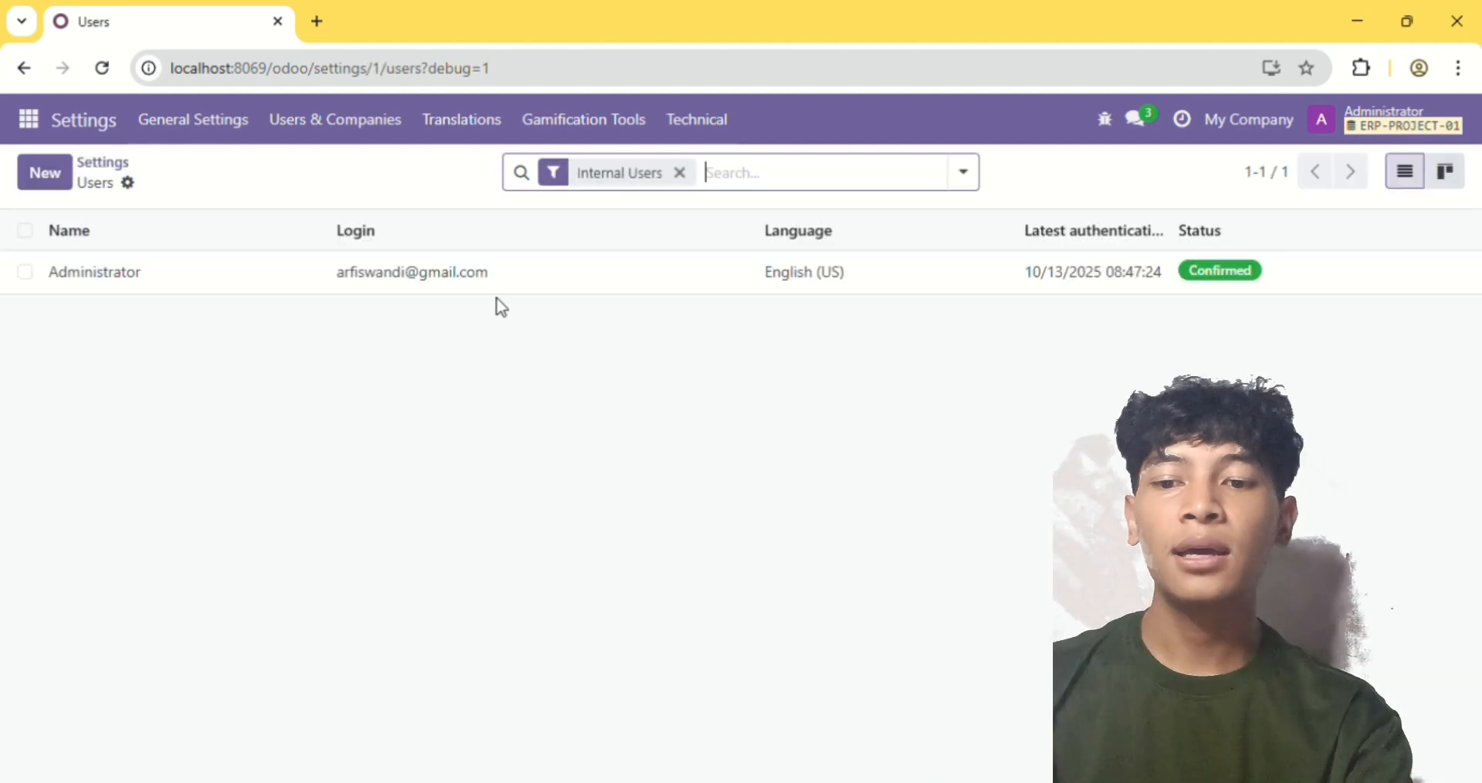
{"action": "left_click", "coordinate": [540, 278]}
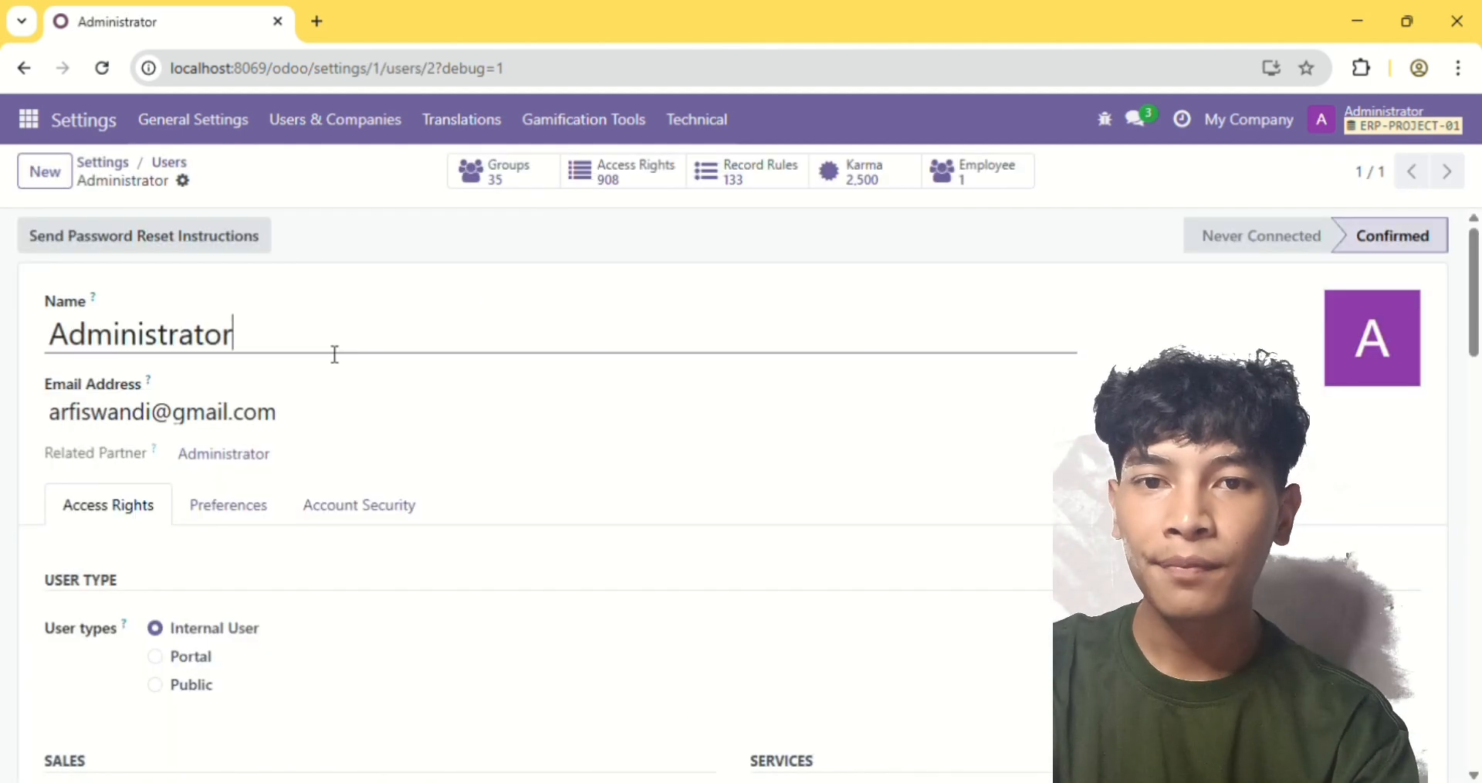
{"action": "key", "text": "BackSpace"}
{"action": "key", "text": "BackSpace"}
{"action": "key", "text": "BackSpace"}
{"action": "key", "text": "BackSpace"}
{"action": "key", "text": "BackSpace"}
{"action": "key", "text": "BackSpace"}
{"action": "key", "text": "BackSpace"}
{"action": "key", "text": "BackSpace"}
{"action": "key", "text": "BackSpace"}
{"action": "key", "text": "BackSpace"}
{"action": "key", "text": "BackSpace"}
{"action": "key", "text": "BackSpace"}
{"action": "type", "text": "Arfis Wa"}
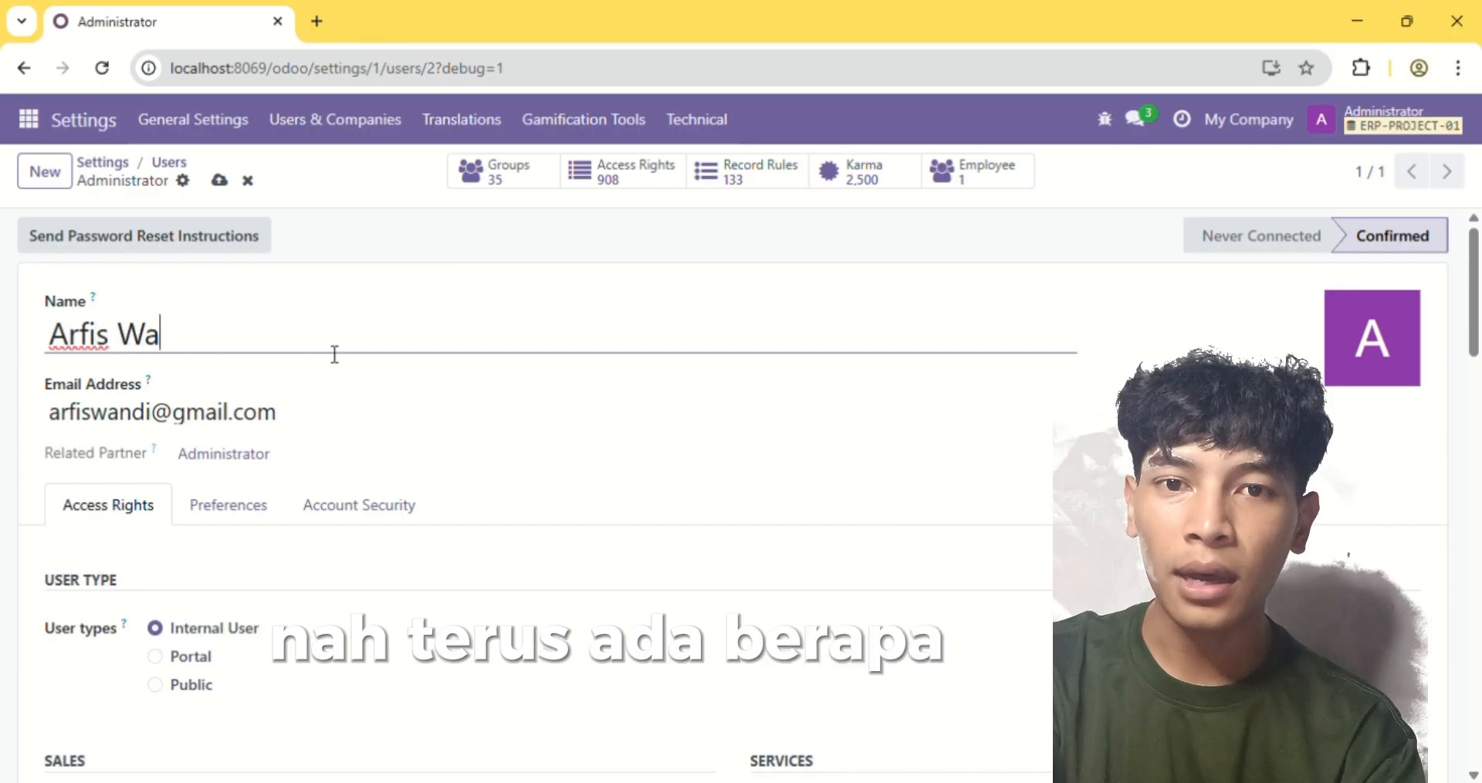
{"action": "type", "text": "ndi"}
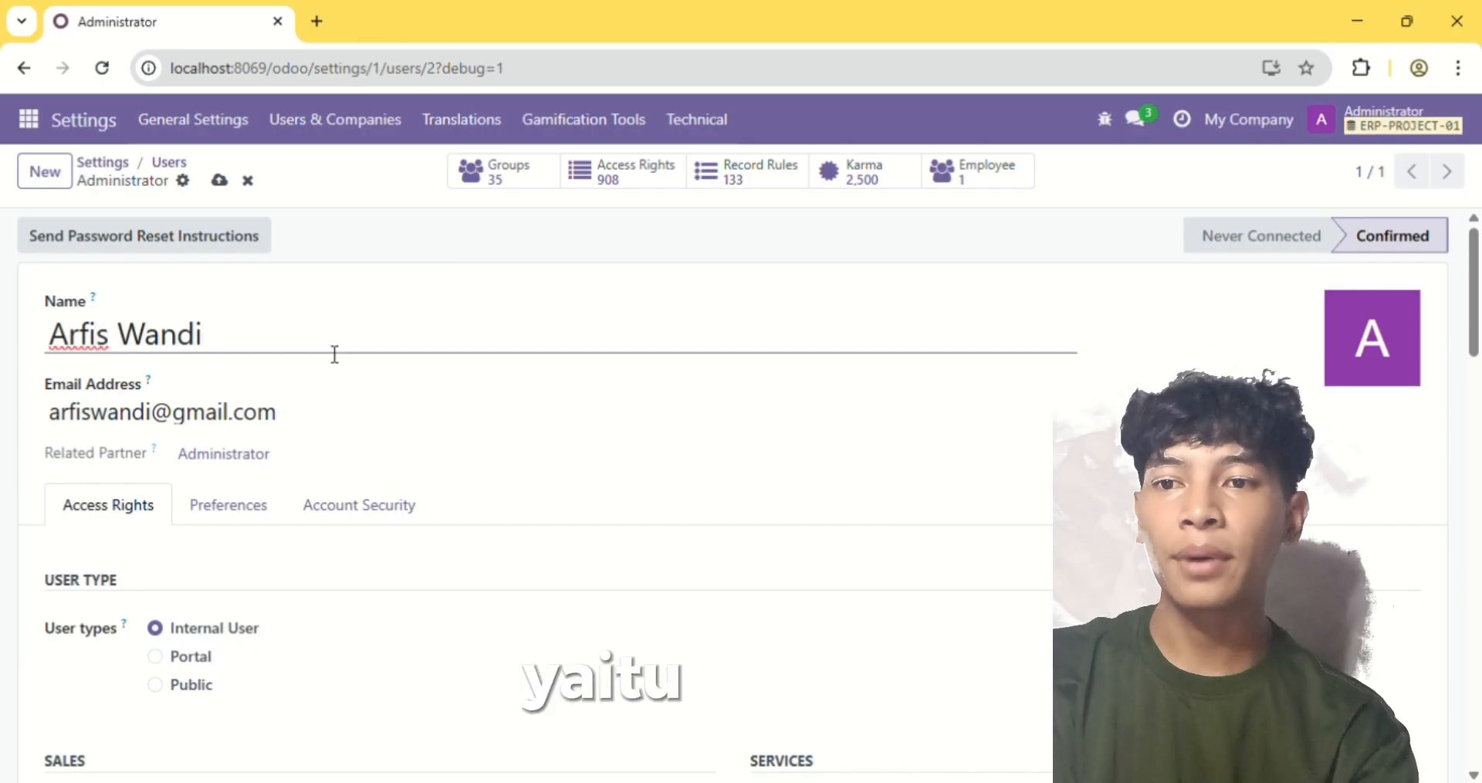
Enable Stock Accounting Automatic in the administrator user's technical access rights and save the user record
{"action": "scroll", "coordinate": [437, 503], "scroll_direction": "down", "scroll_amount": 9}
{"action": "scroll", "coordinate": [437, 503], "scroll_direction": "down", "scroll_amount": 10}
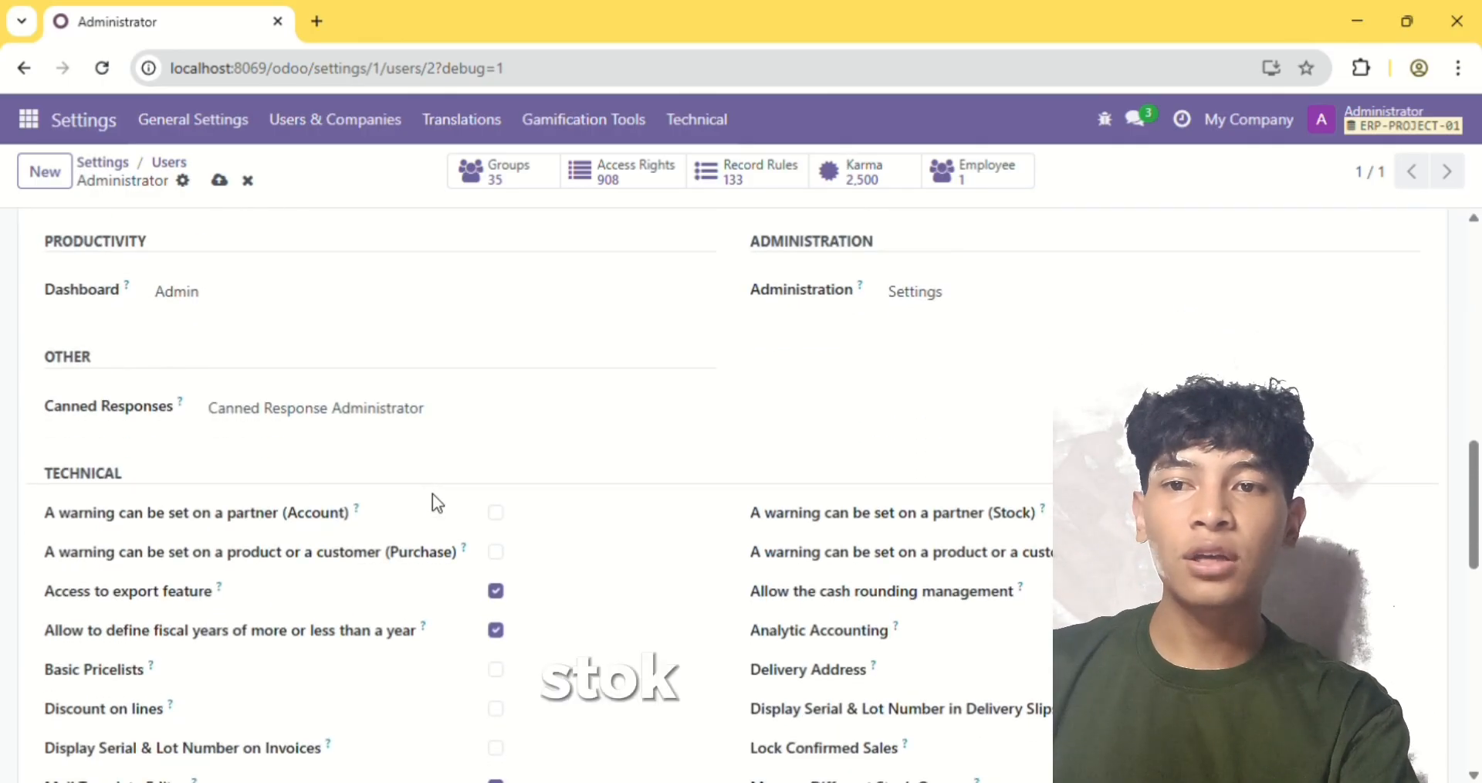
{"action": "scroll", "coordinate": [437, 510], "scroll_direction": "down", "scroll_amount": 3}
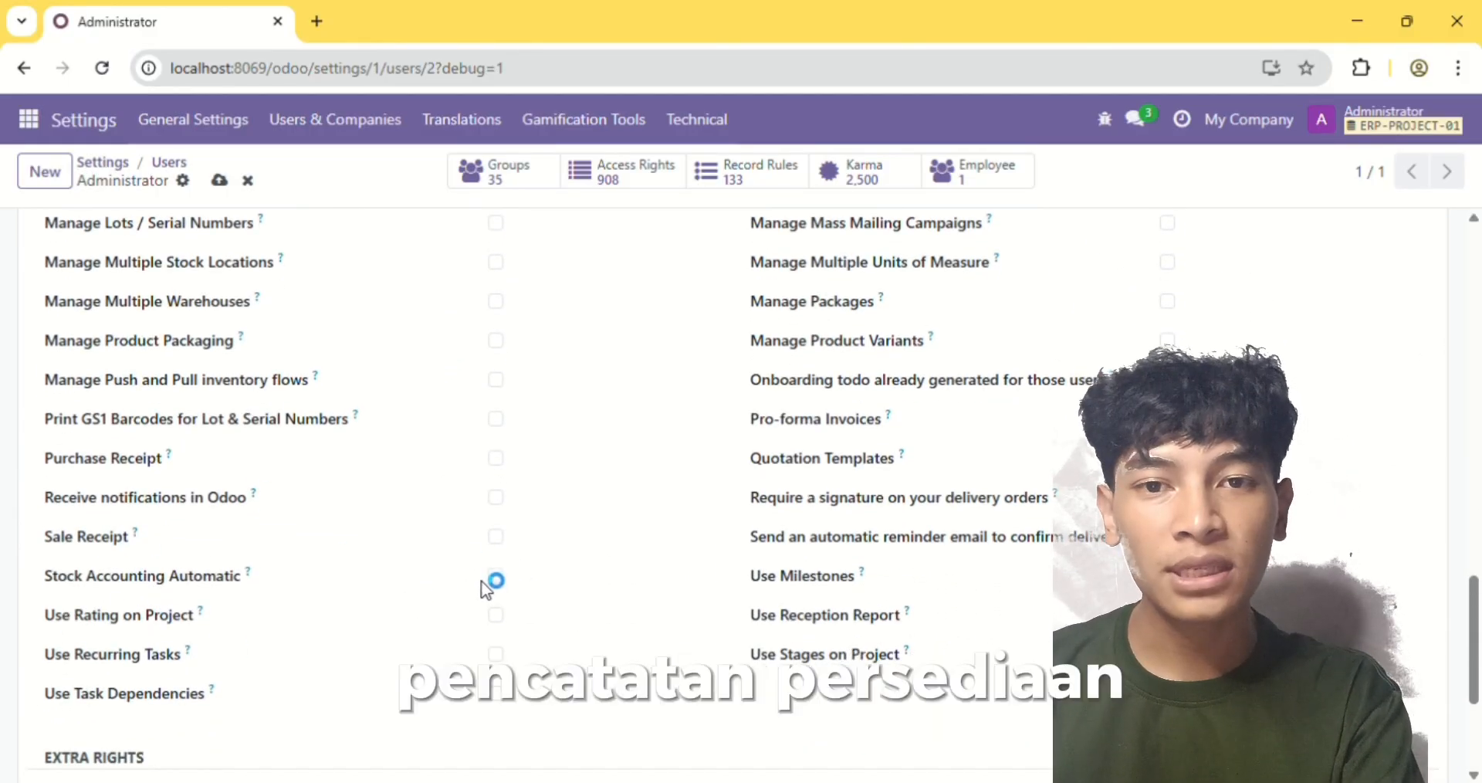
{"action": "left_click", "coordinate": [499, 575]}
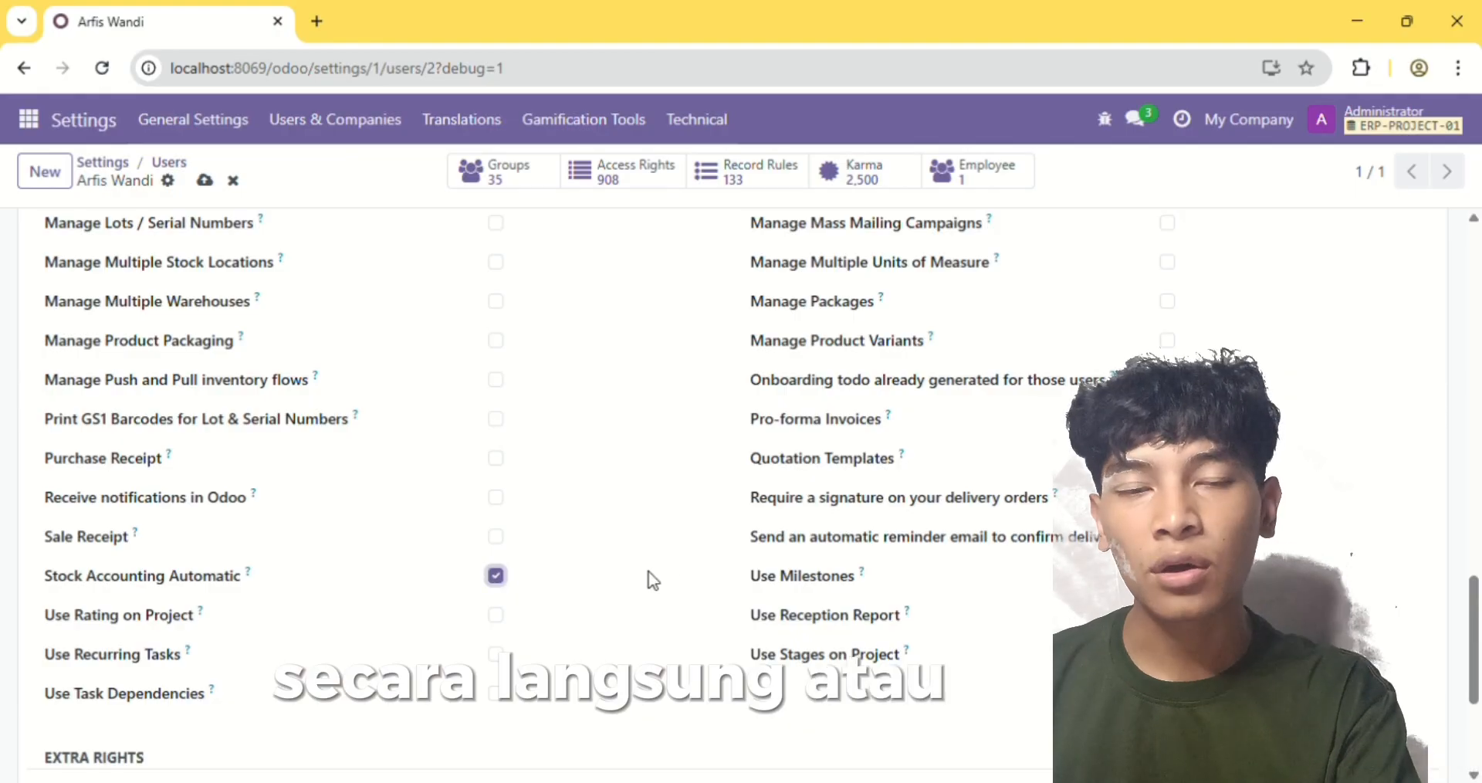
{"action": "left_click", "coordinate": [205, 181]}
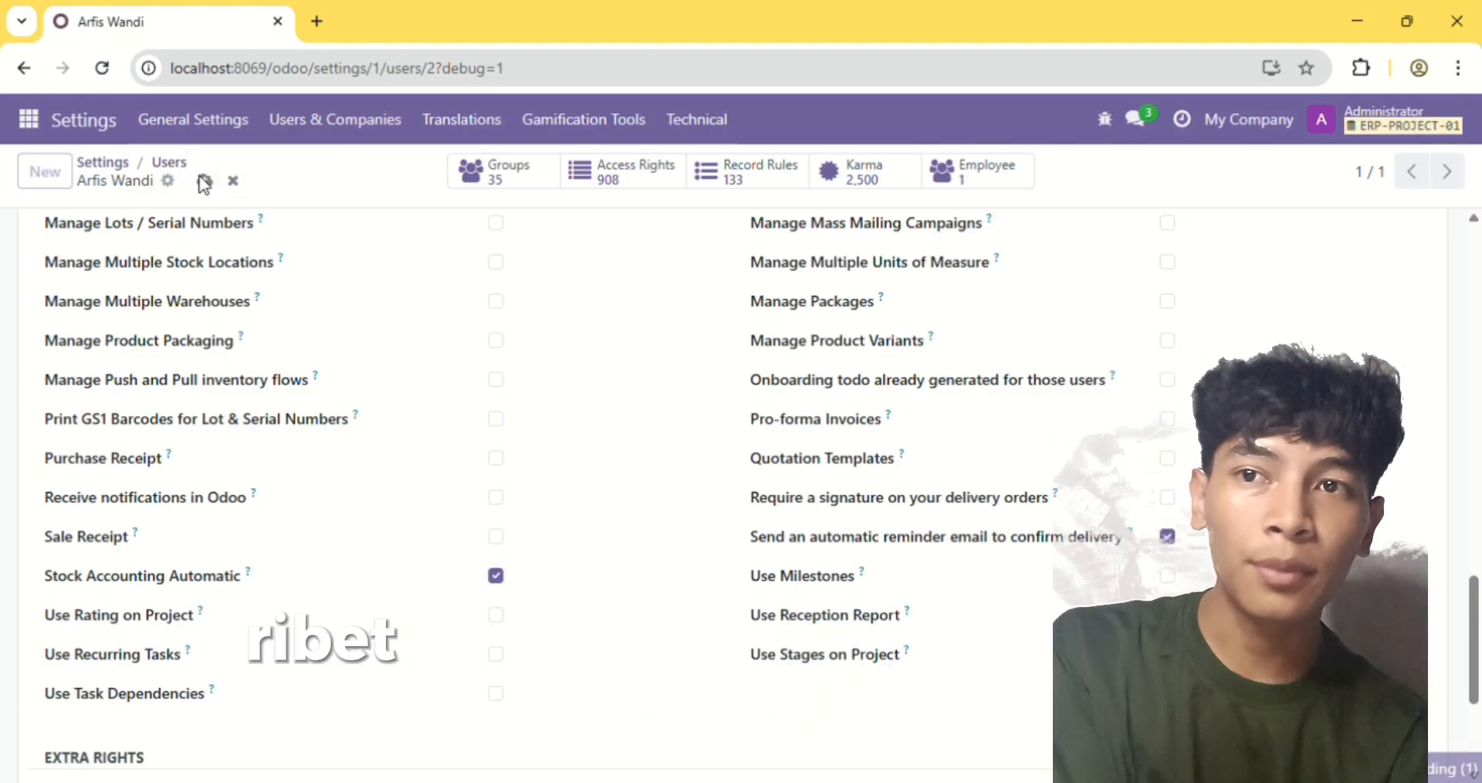
Return to the general settings and check the Anglo-Saxon Accounting option by searching for "anglo"
{"action": "left_click", "coordinate": [116, 164]}
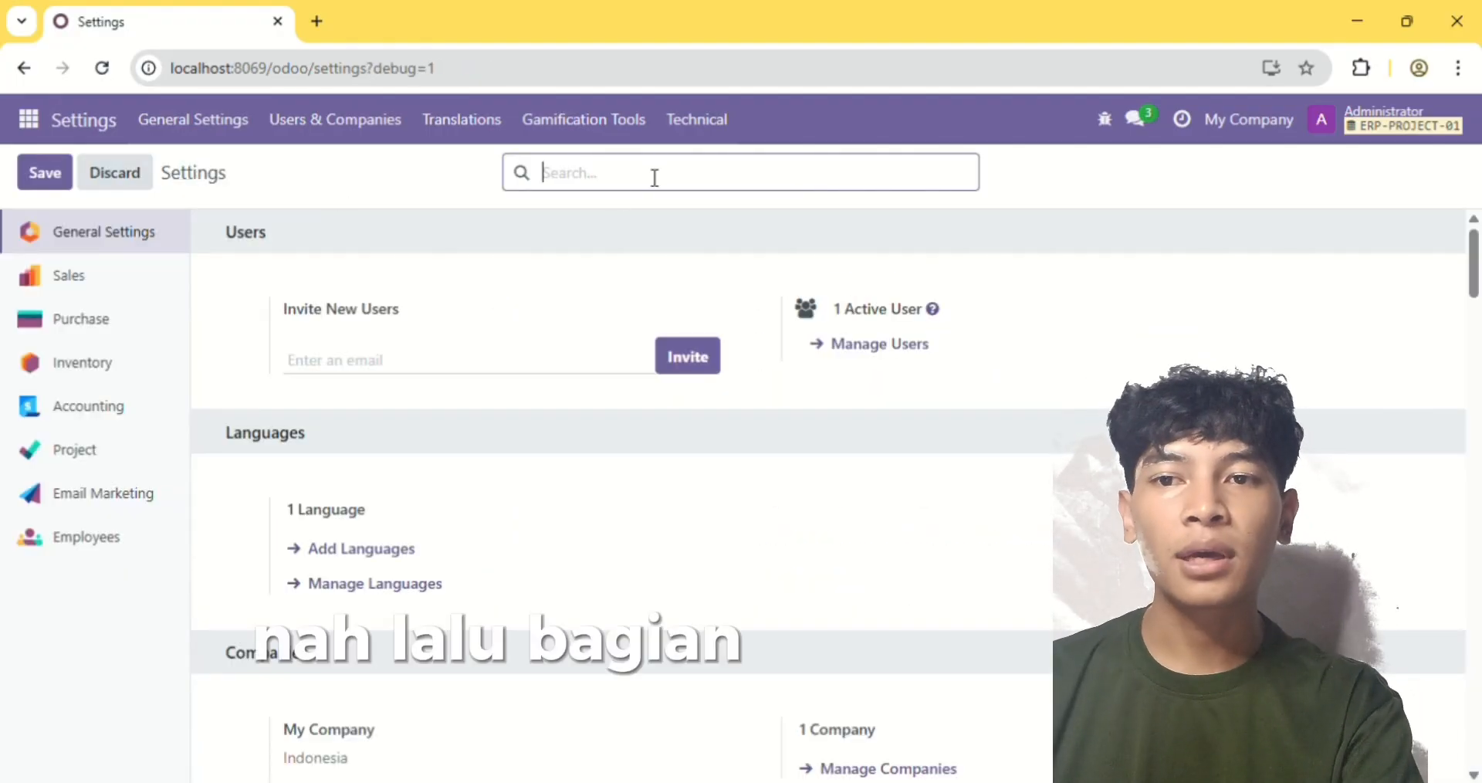
{"action": "type", "text": "anglo"}
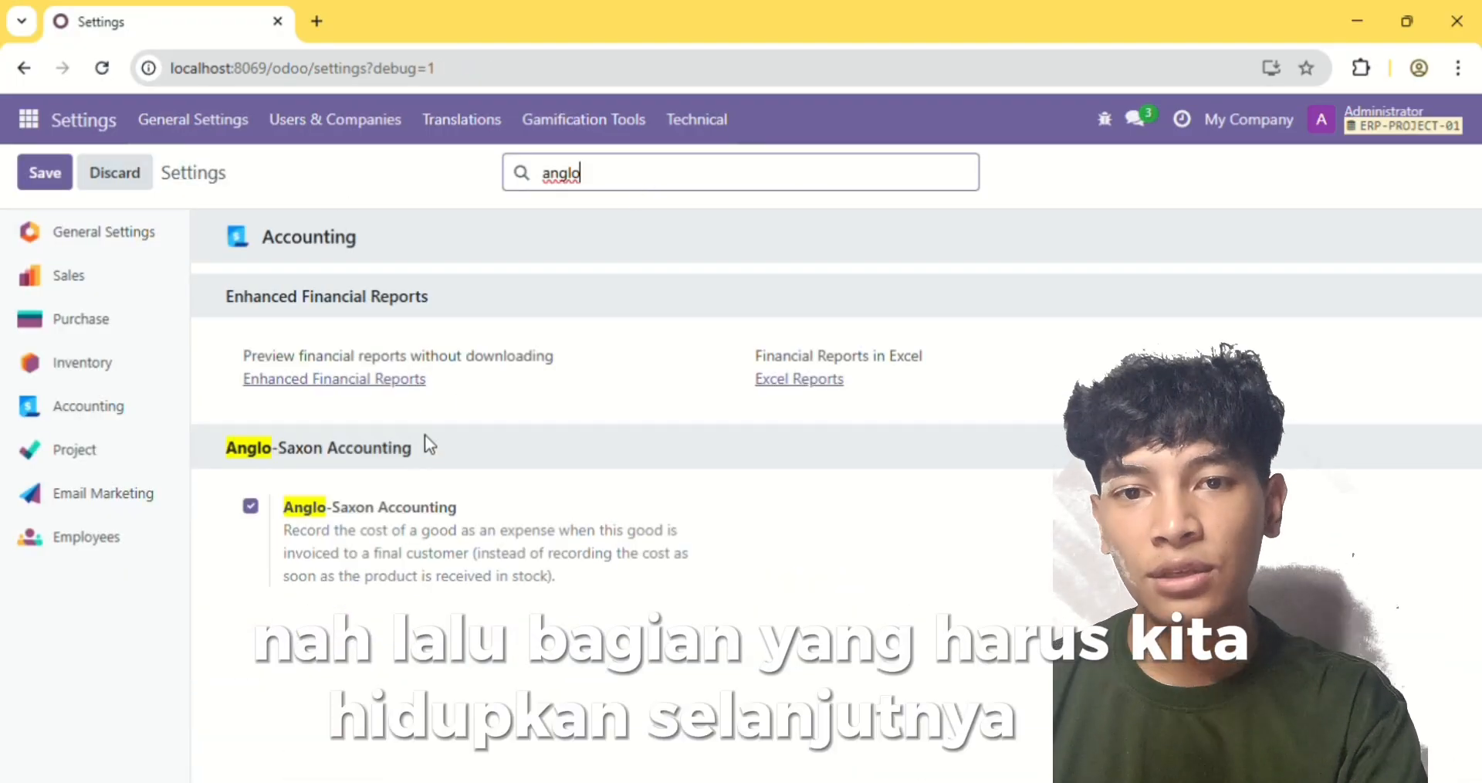
{"action": "left_click", "coordinate": [247, 505]}
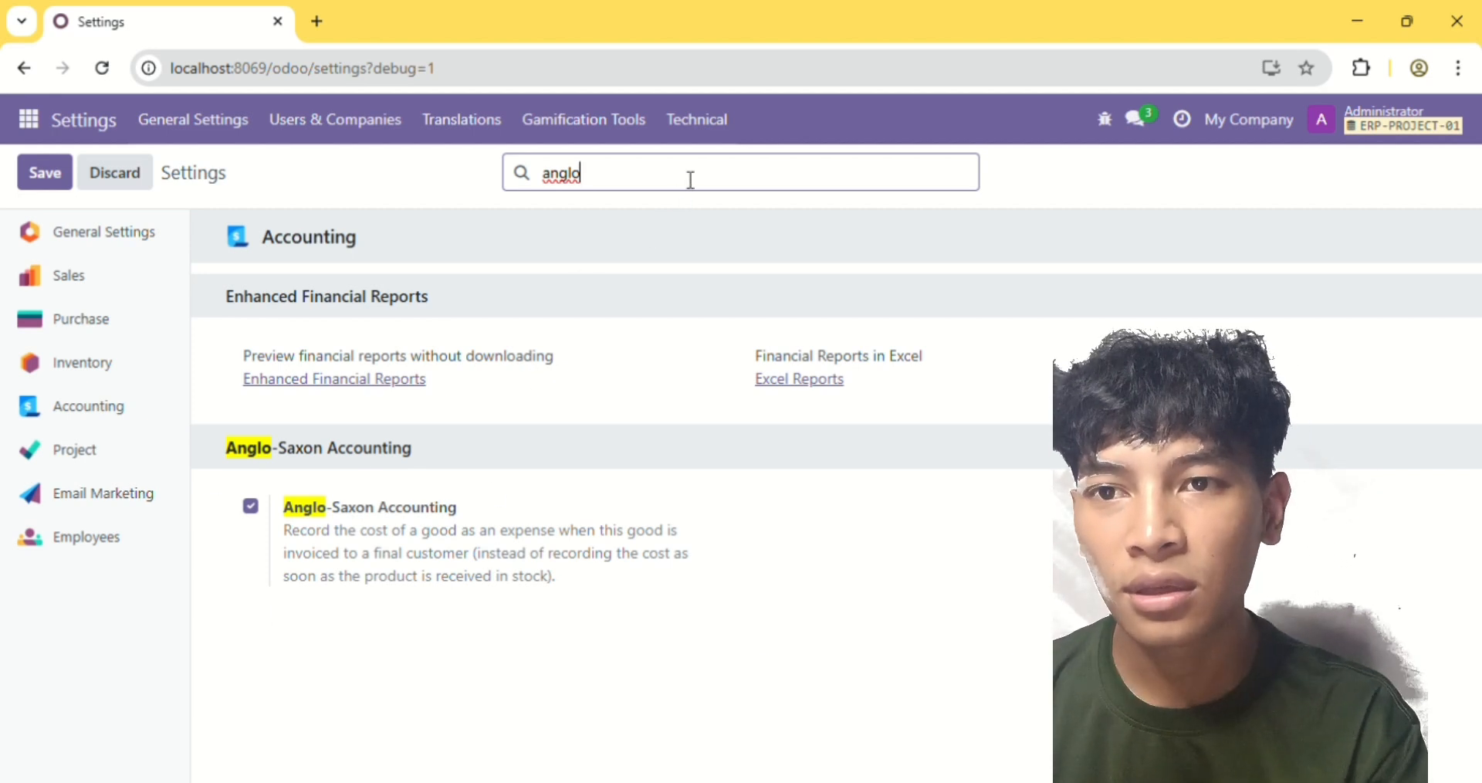
Search the settings for "unit", enable Units of Measure in the Sales product catalog and save the changes
{"action": "key", "text": "BackSpace"}
{"action": "key", "text": "BackSpace"}
{"action": "key", "text": "BackSpace"}
{"action": "key", "text": "BackSpace"}
{"action": "key", "text": "BackSpace"}
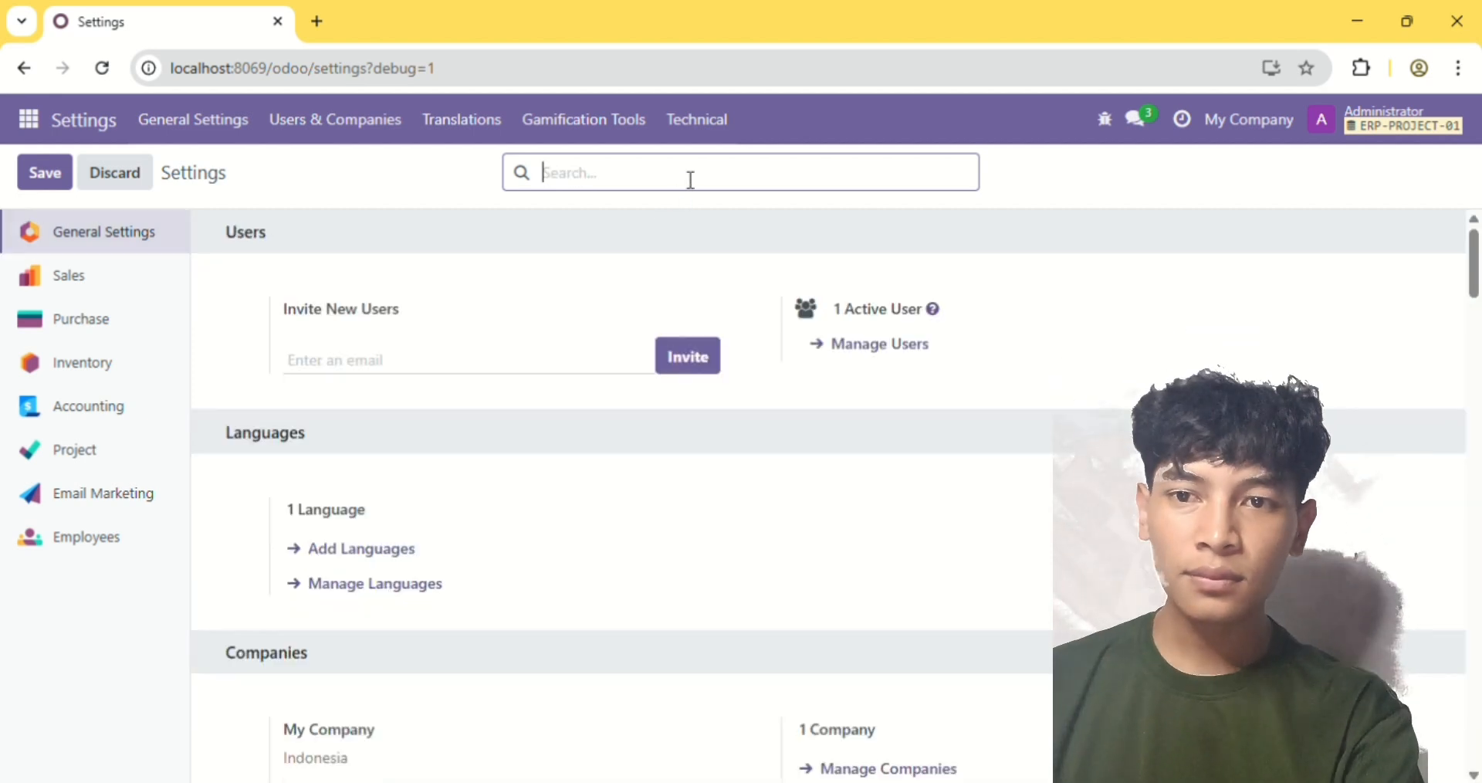
{"action": "type", "text": "unit"}
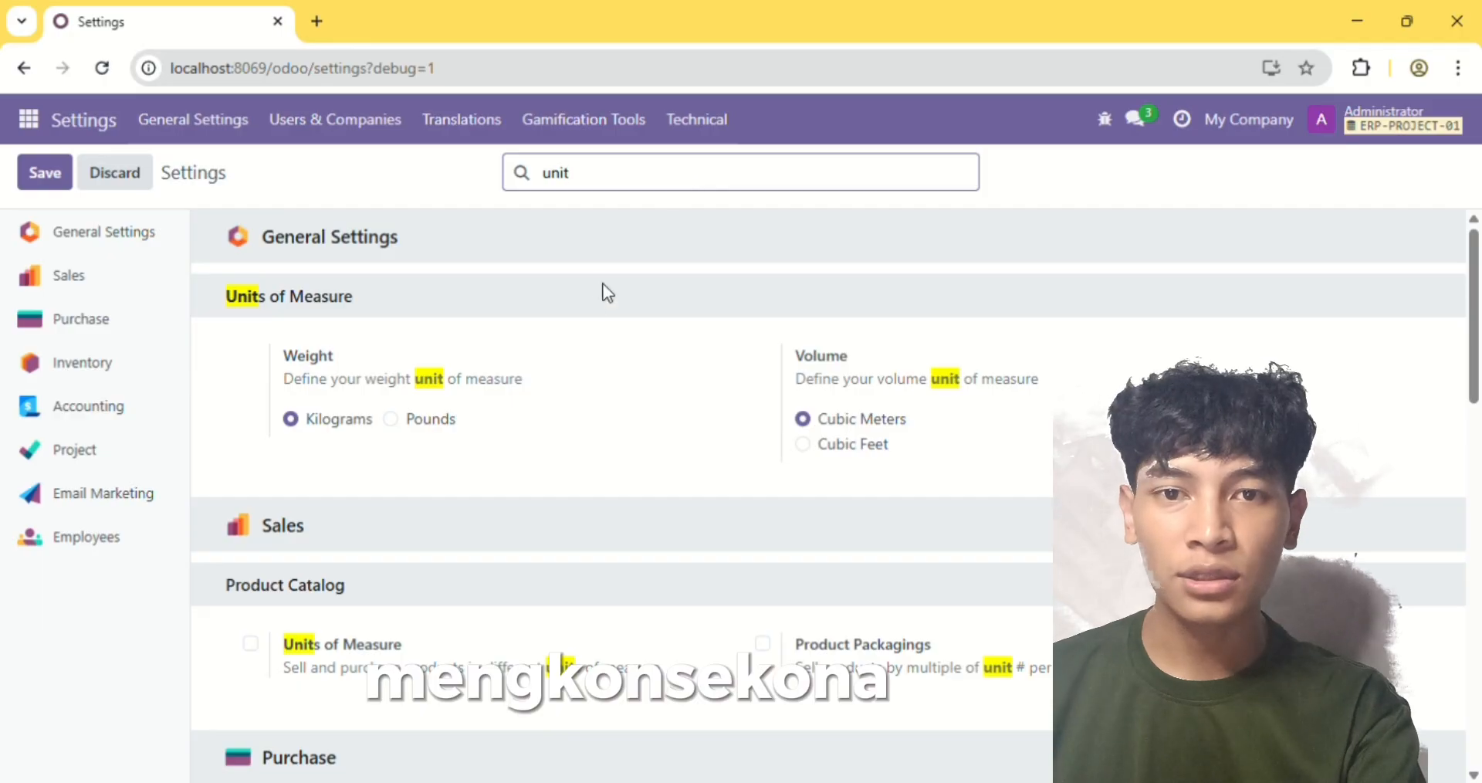
{"action": "scroll", "coordinate": [538, 434], "scroll_direction": "down", "scroll_amount": 2}
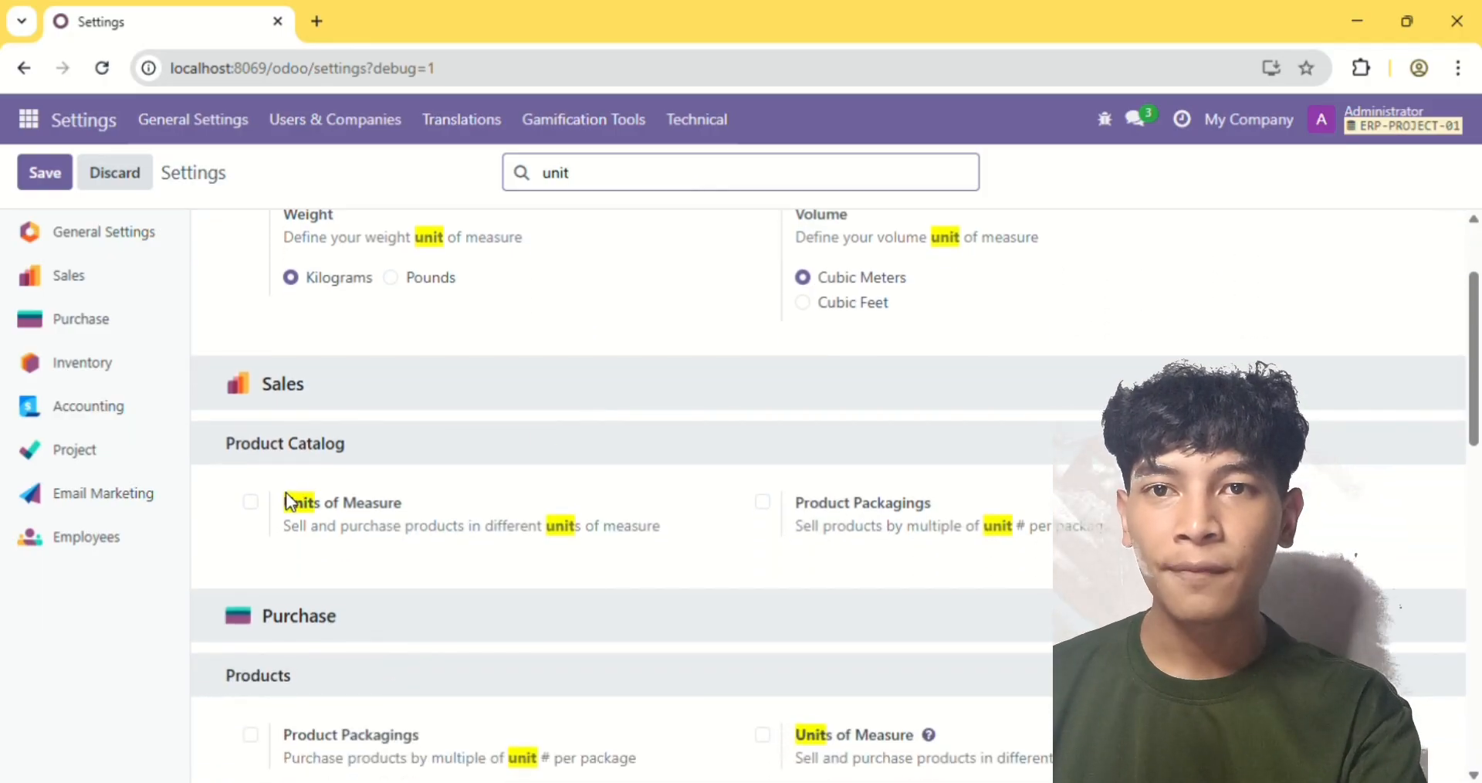
{"action": "left_click", "coordinate": [253, 503]}
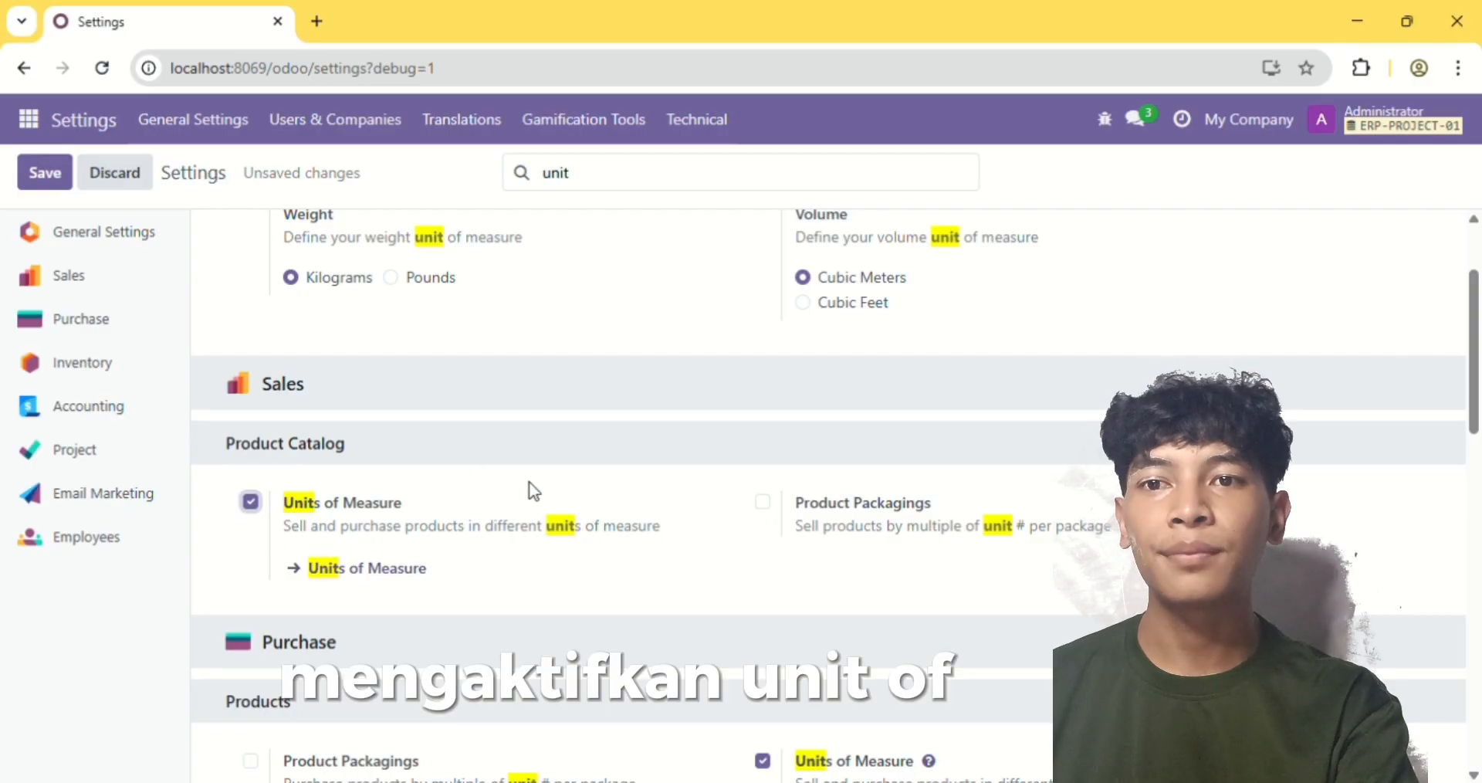
{"action": "left_click", "coordinate": [384, 588]}
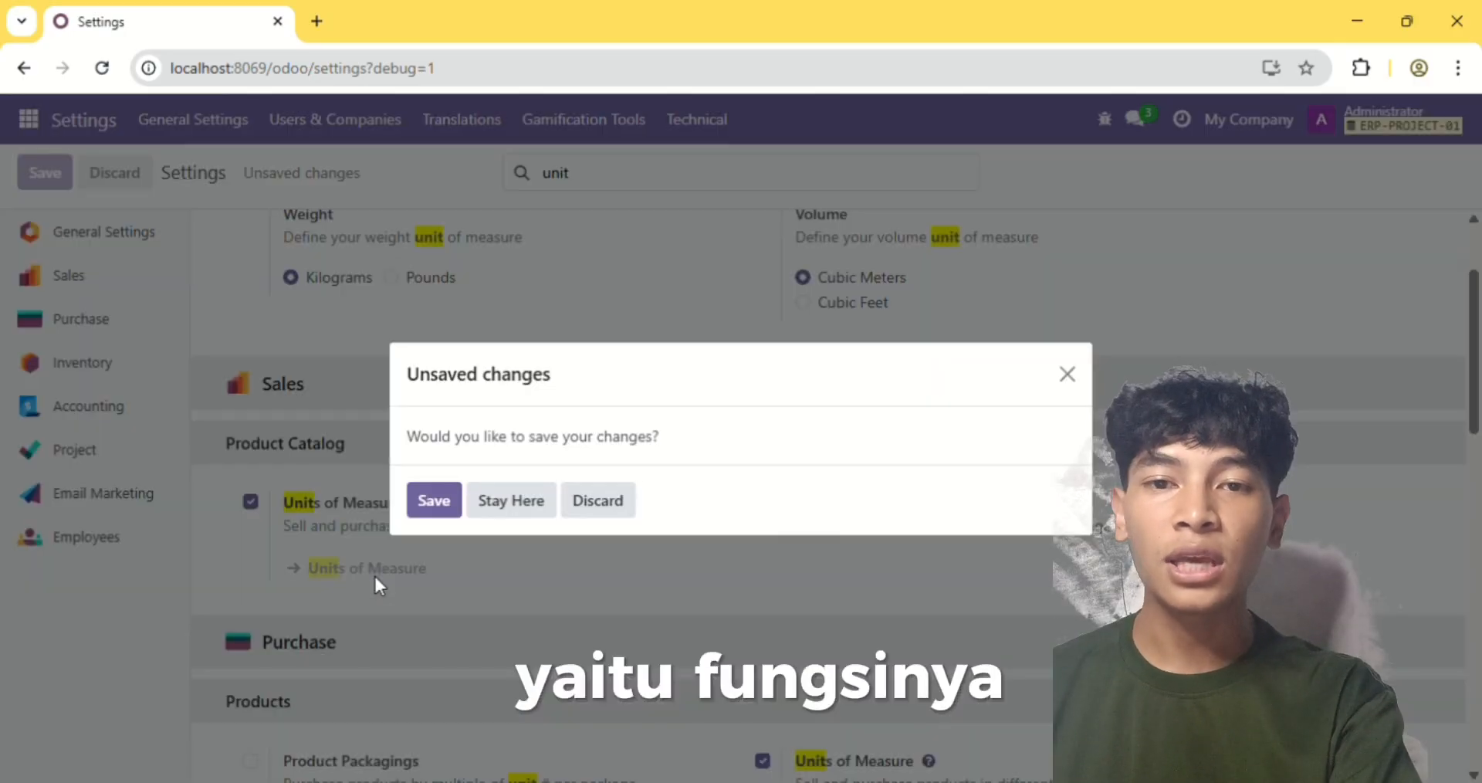
{"action": "left_click", "coordinate": [433, 500]}
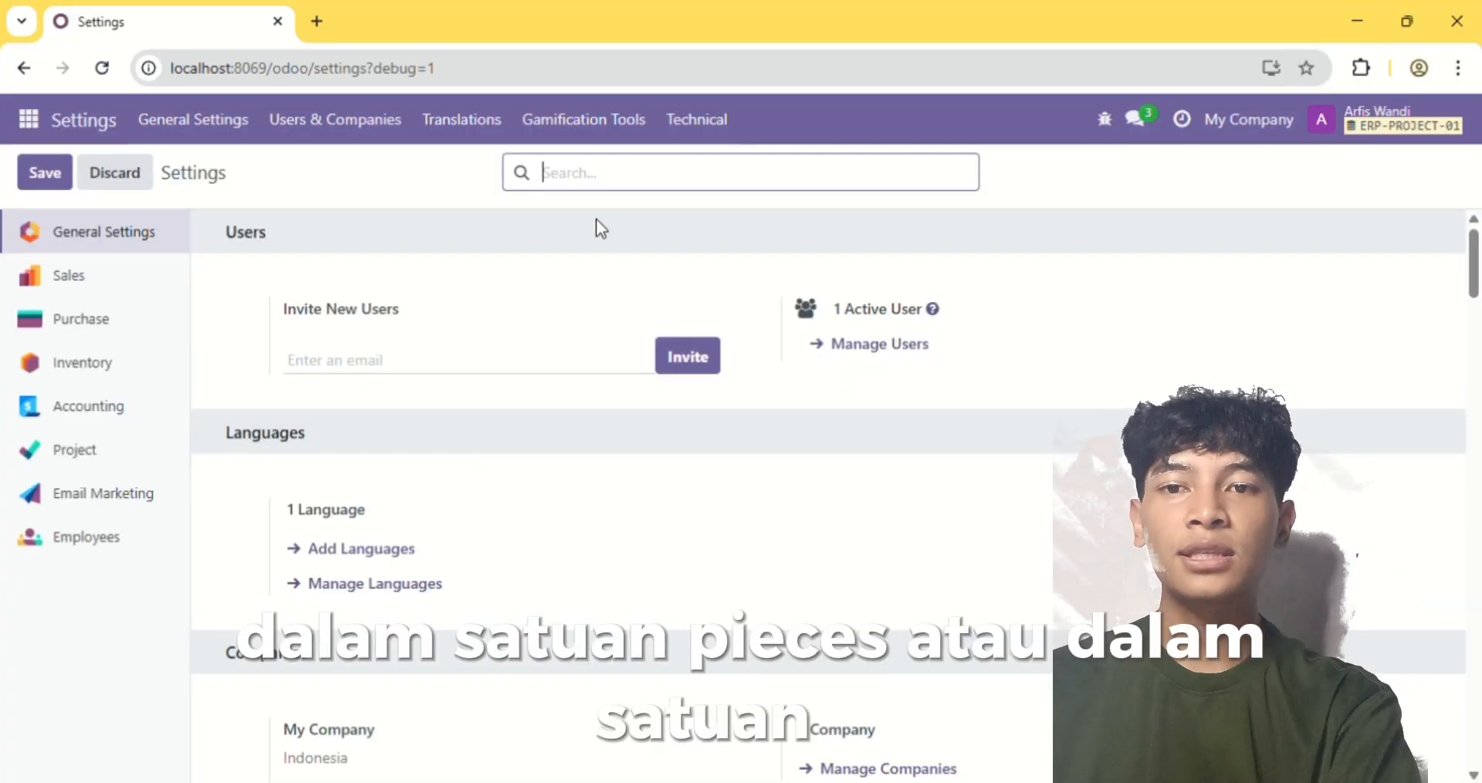
Find the Units of Measure setting again and open the Unit category from its list of categories
{"action": "type", "text": "unit"}
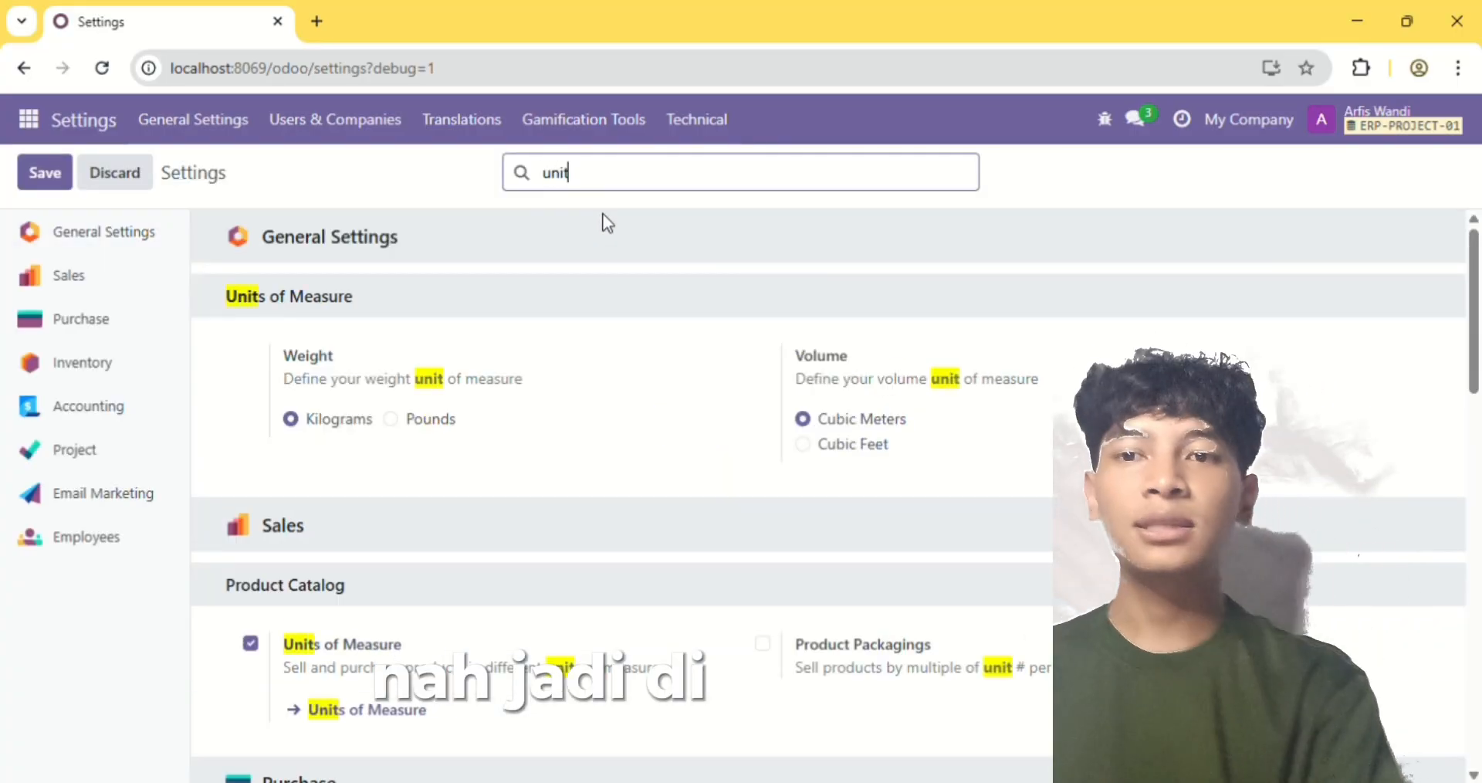
{"action": "scroll", "coordinate": [417, 572], "scroll_direction": "down", "scroll_amount": 2}
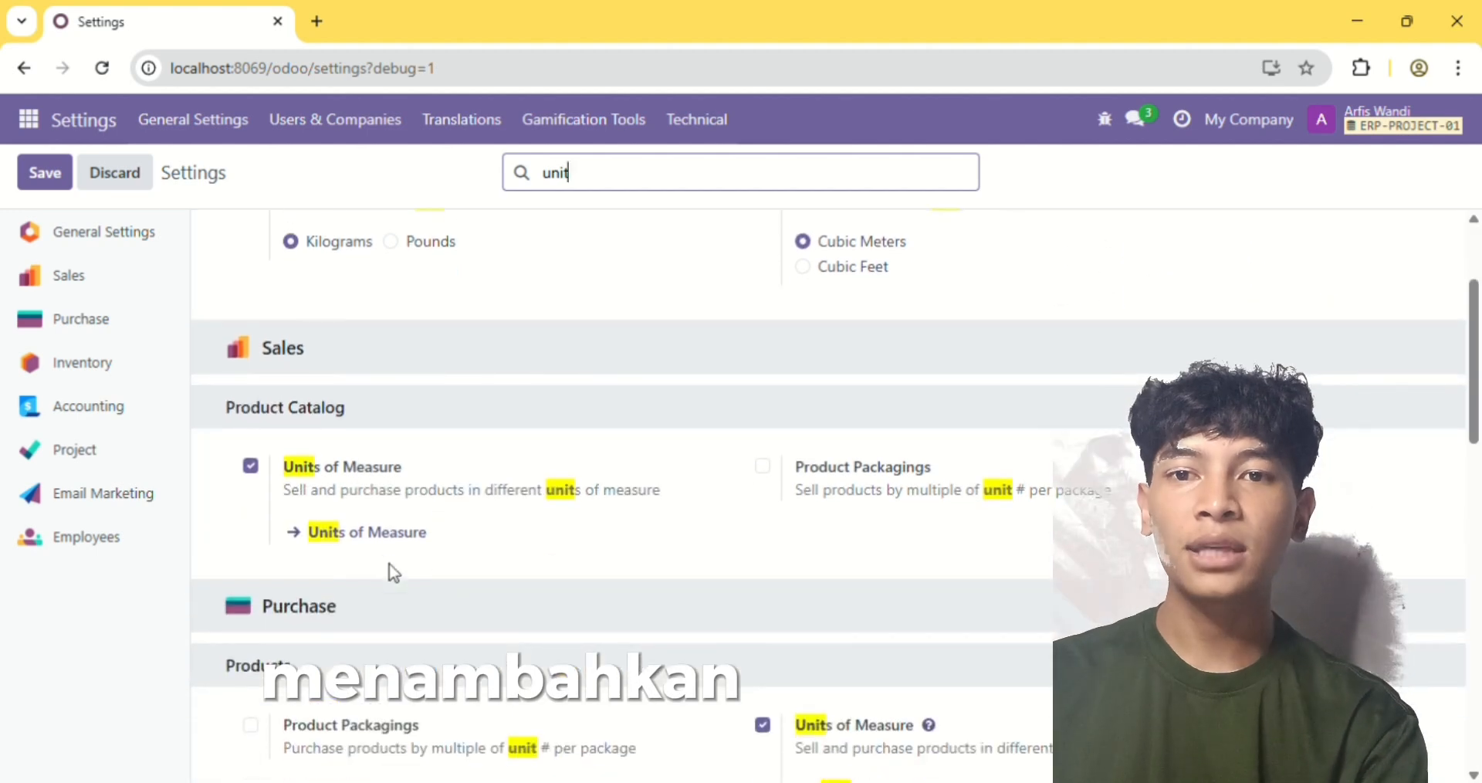
{"action": "left_click", "coordinate": [380, 541]}
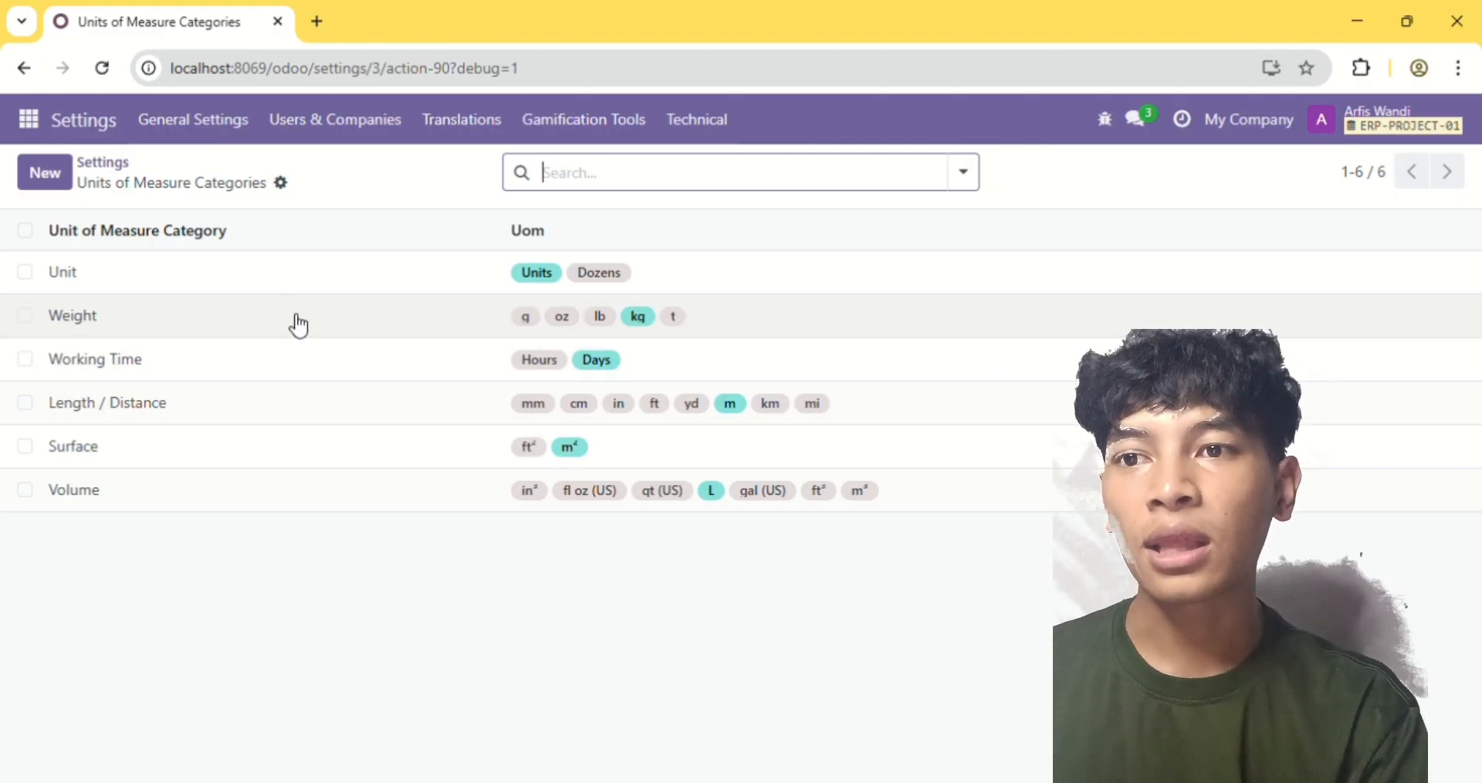
{"action": "left_click", "coordinate": [280, 269]}
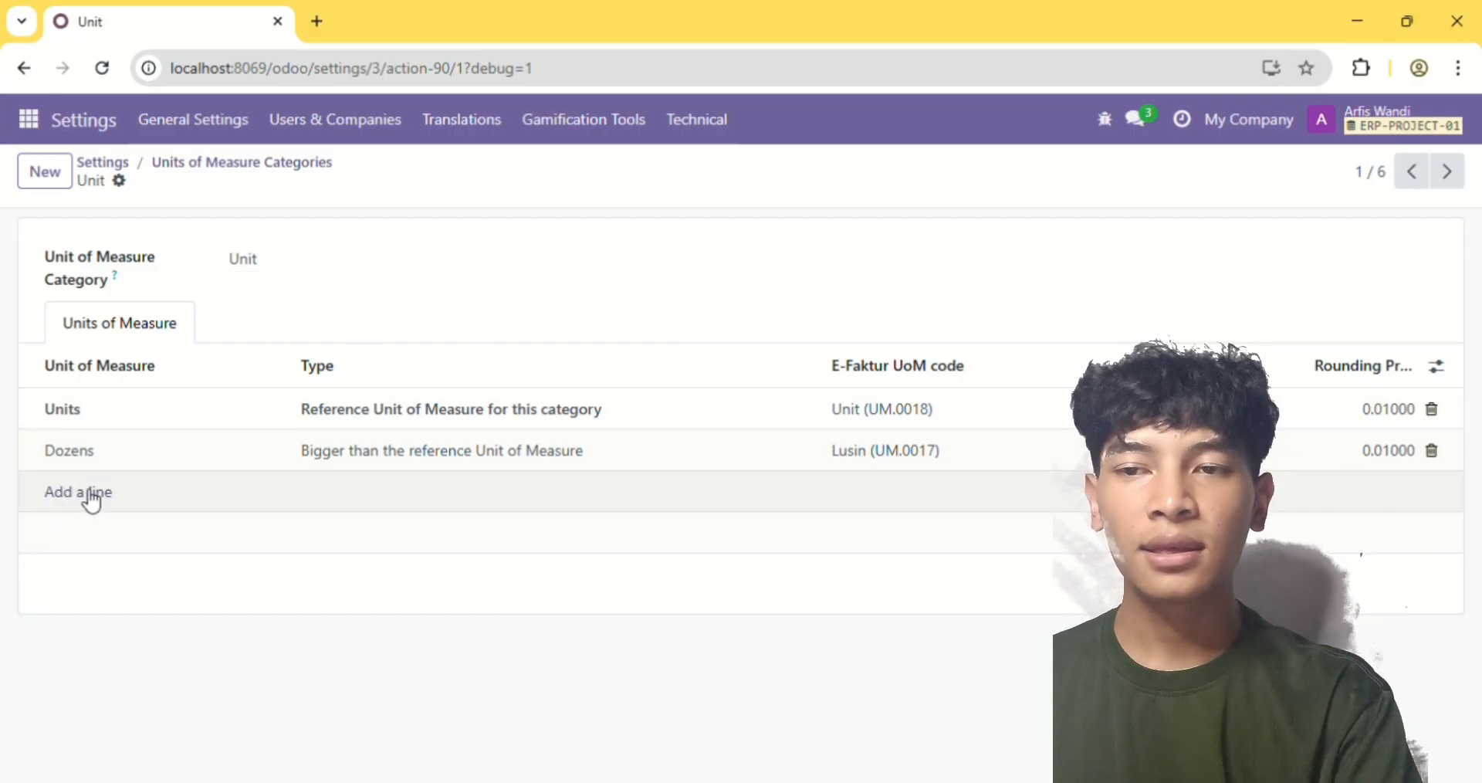
Add the units of measure Pcs and Set to the Unit category and save it
{"action": "left_click", "coordinate": [93, 494]}
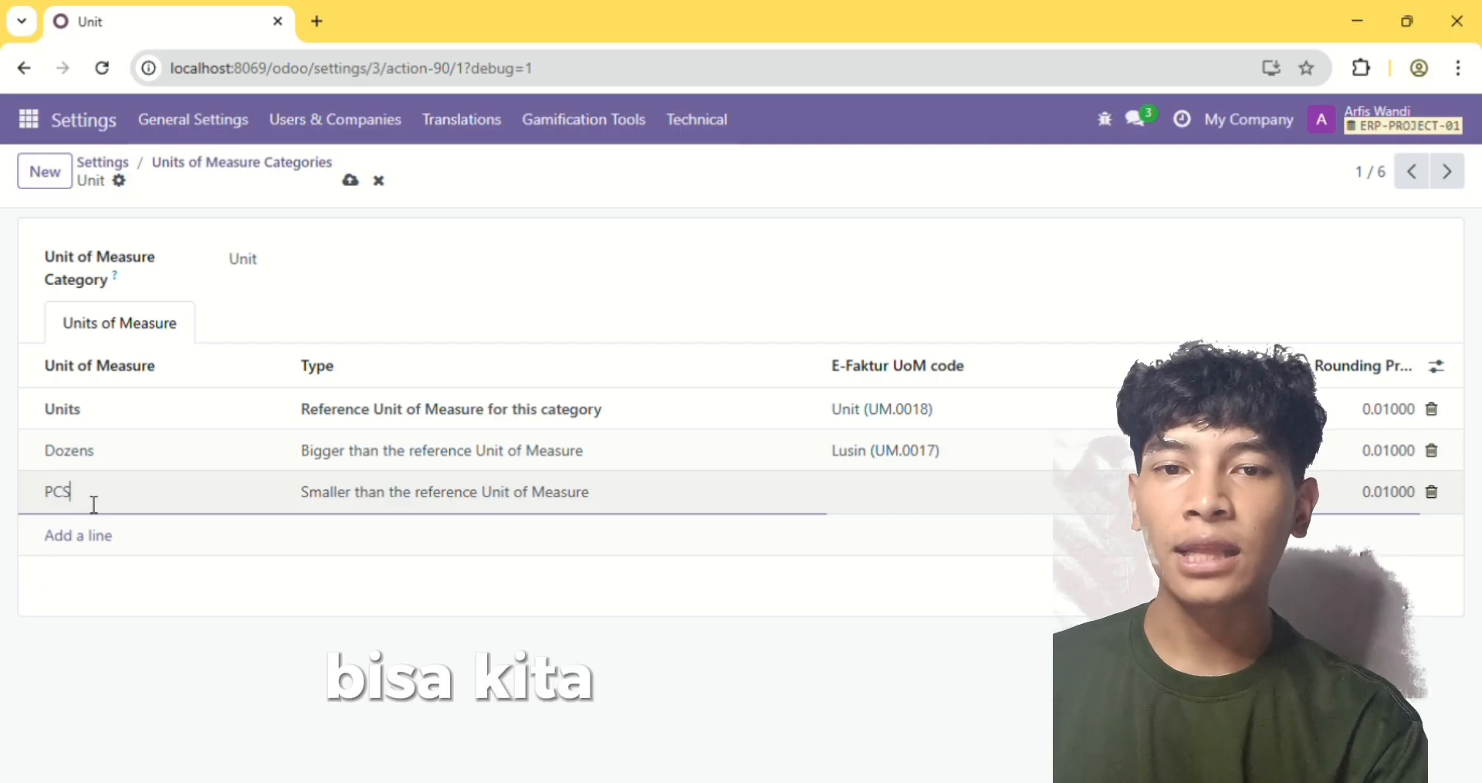
{"action": "type", "text": "Pcs"}
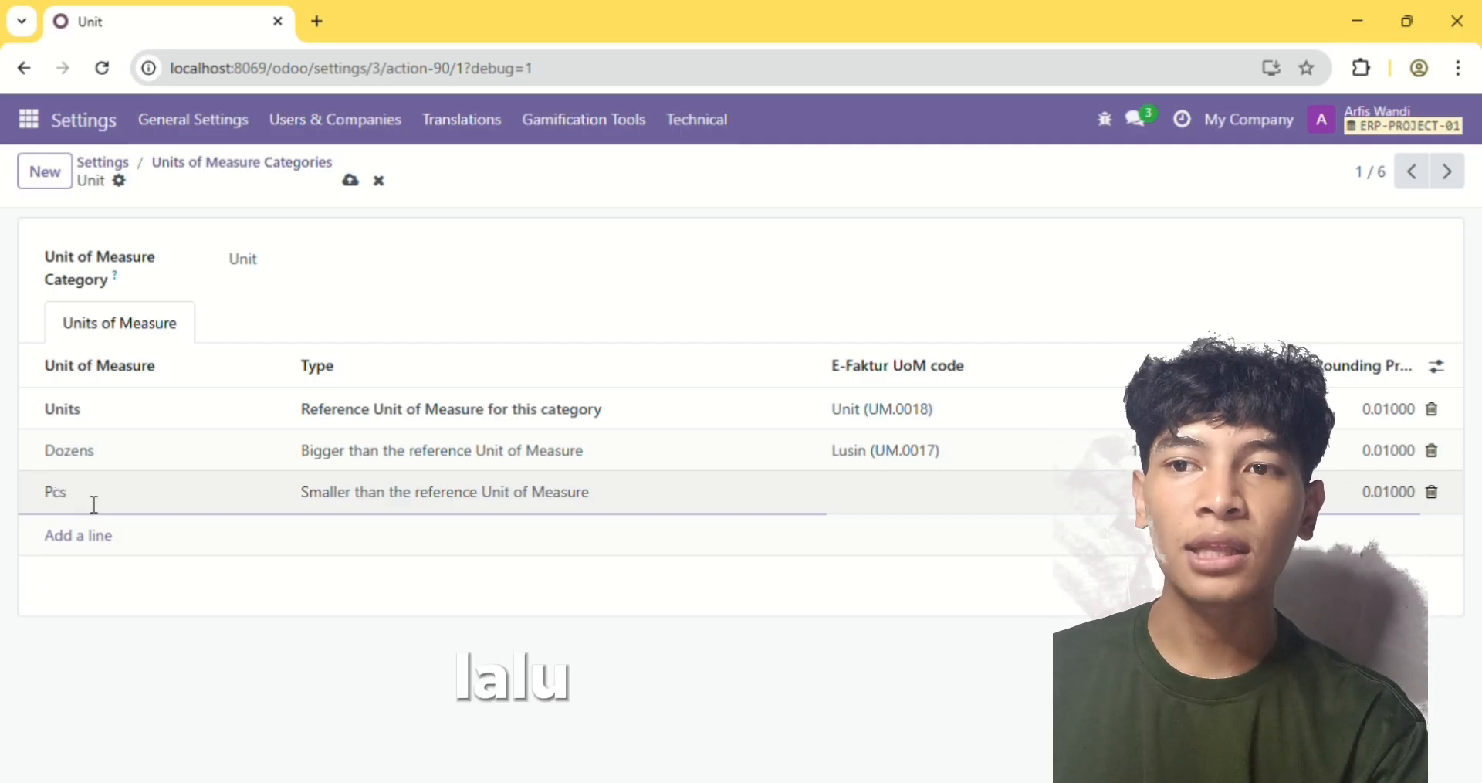
{"action": "left_click", "coordinate": [98, 540]}
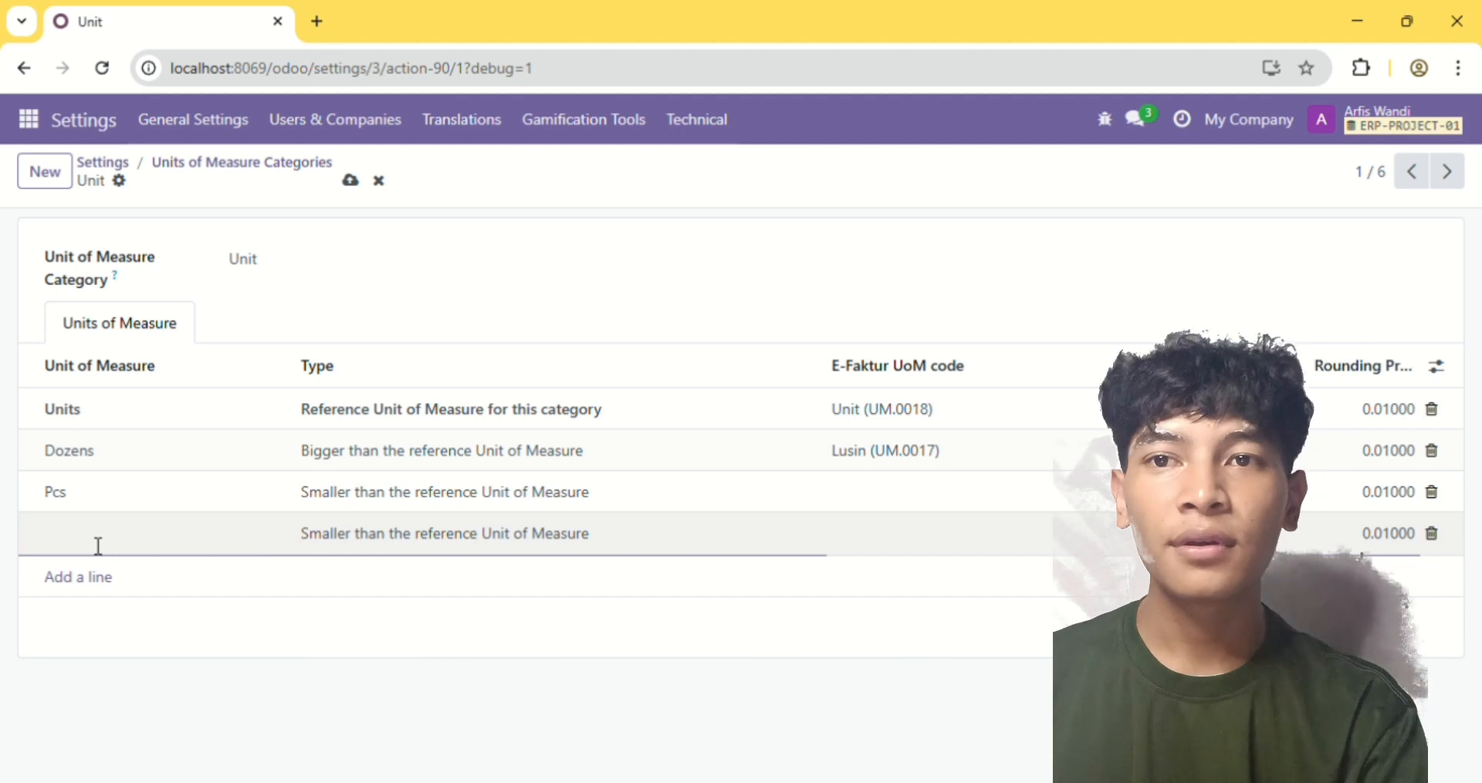
{"action": "type", "text": "s"}
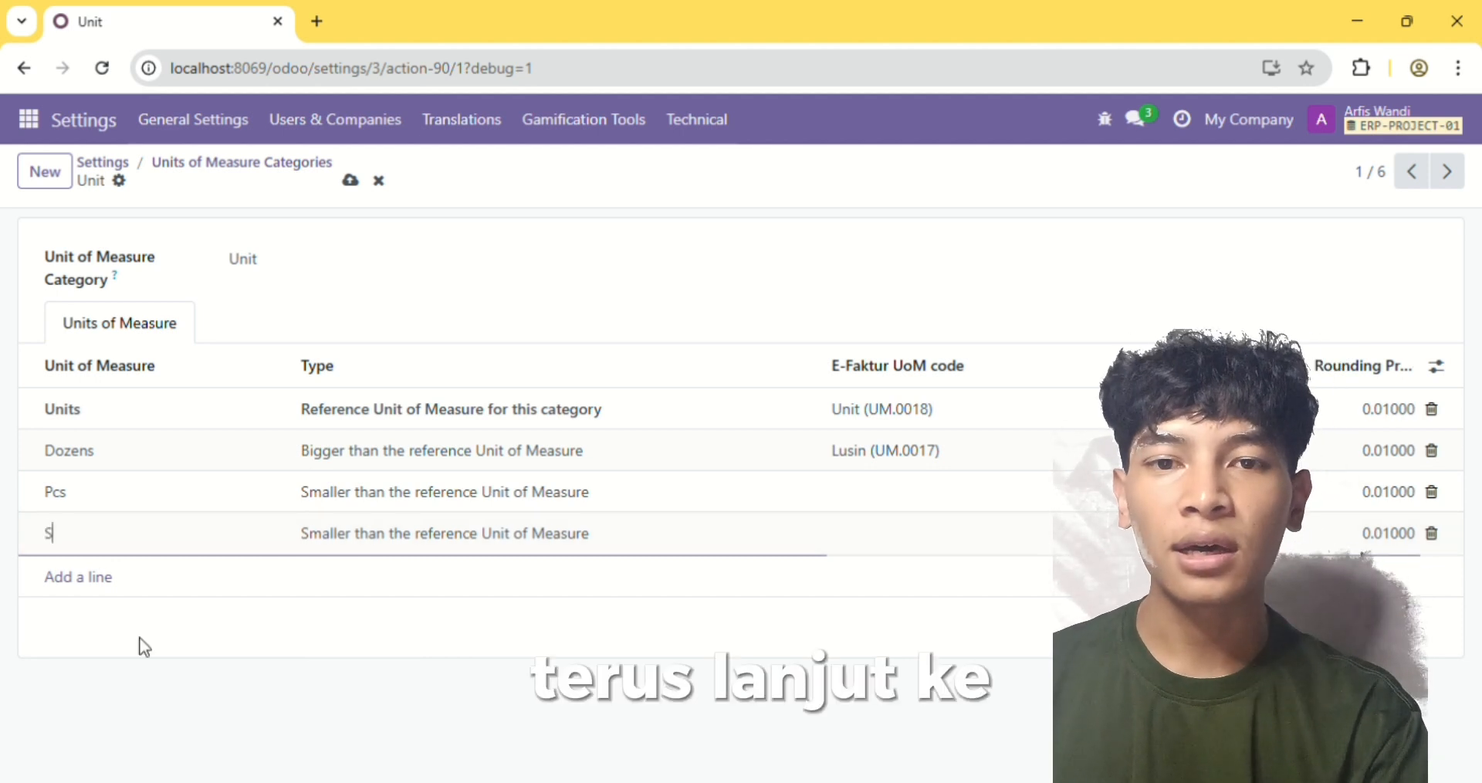
{"action": "type", "text": "et"}
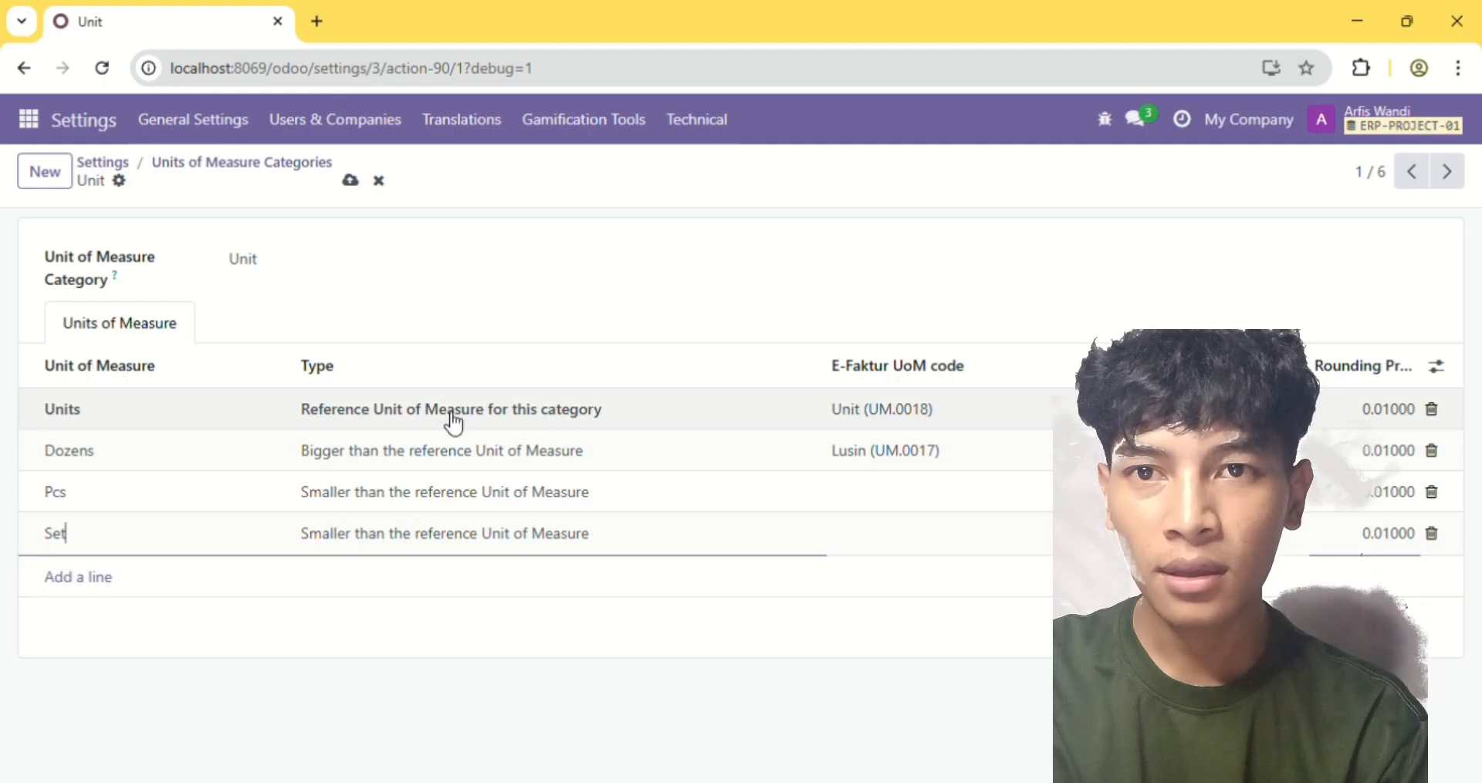
{"action": "left_click", "coordinate": [351, 182]}
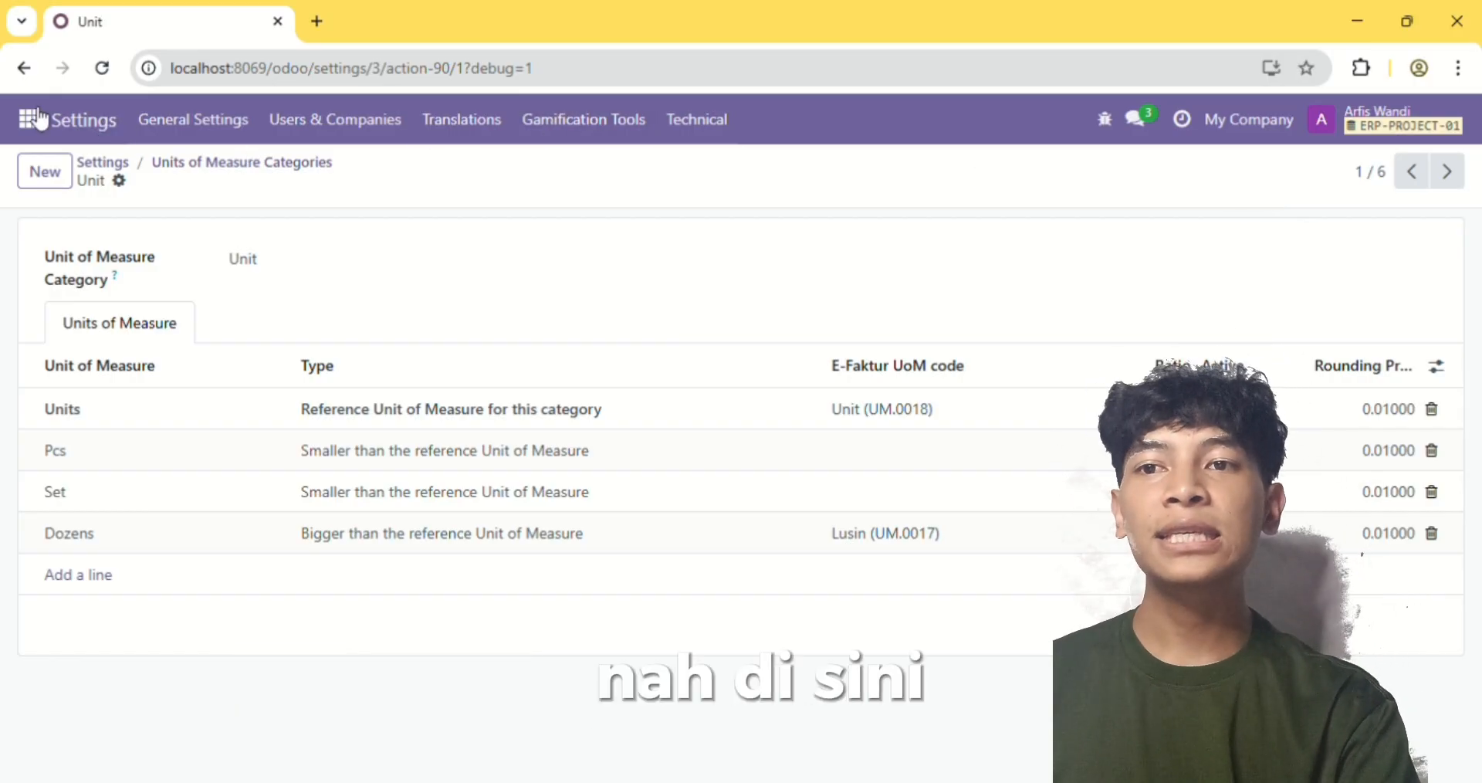
Switch to the Inventory app and open the My Company warehouse from the warehouse configuration
{"action": "left_click", "coordinate": [51, 118]}
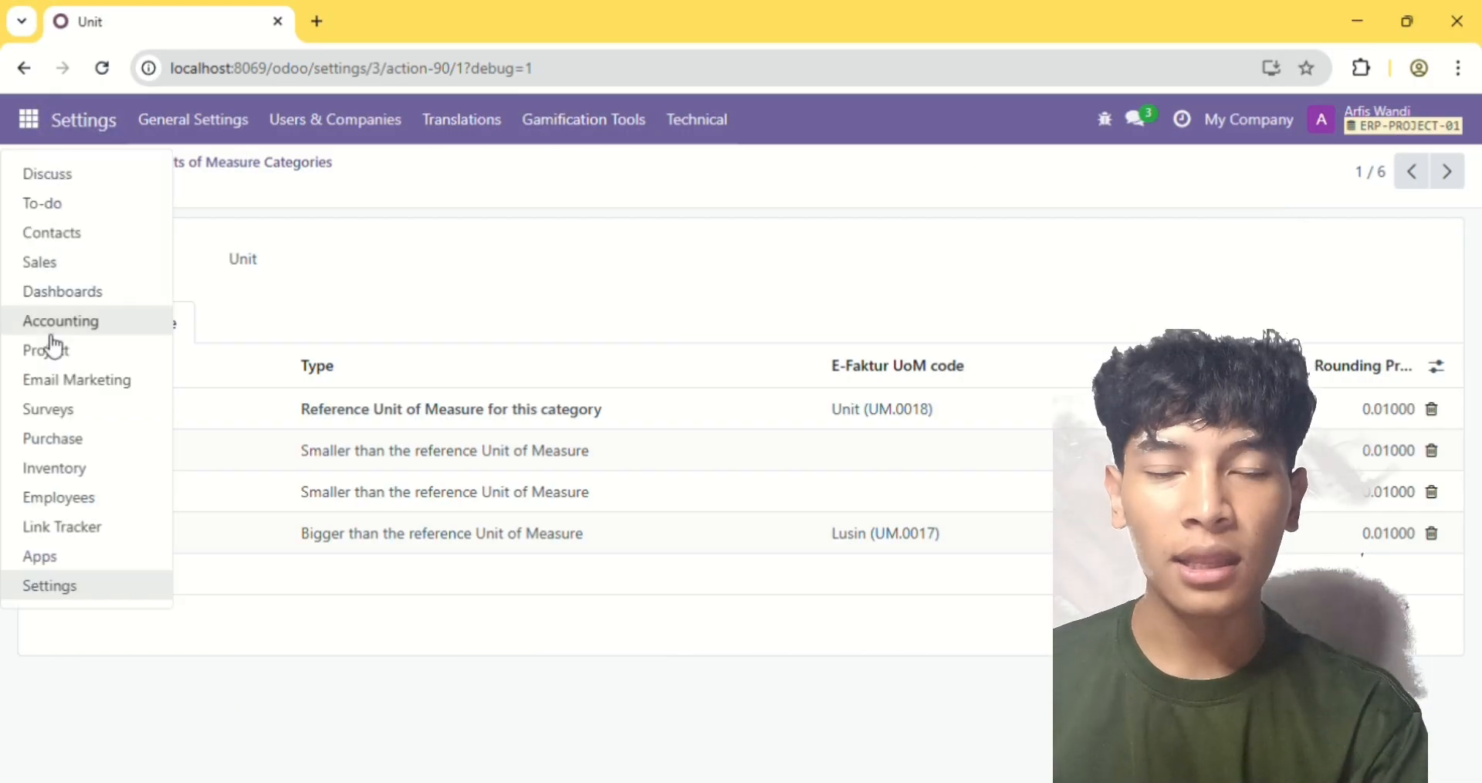
{"action": "left_click", "coordinate": [82, 472]}
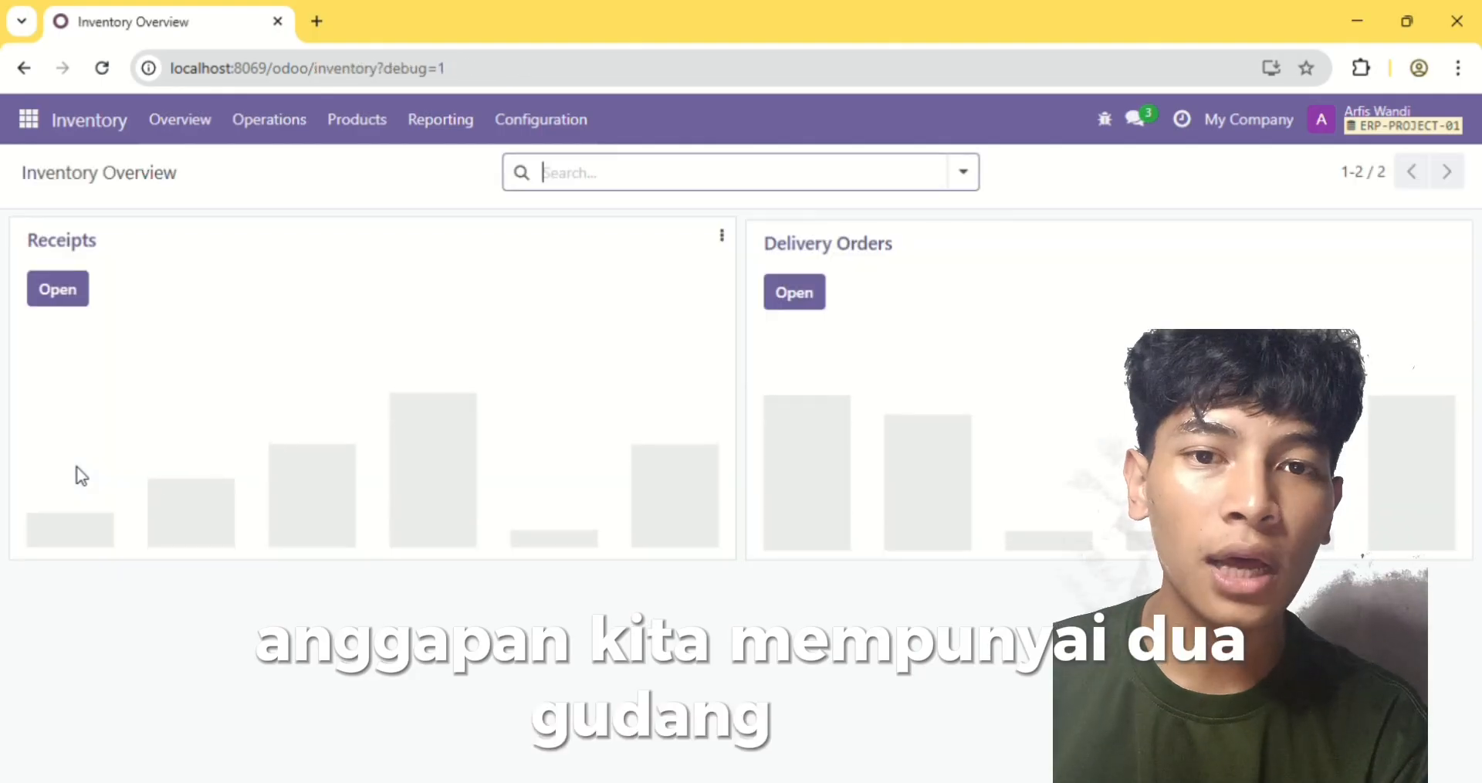
{"action": "left_click", "coordinate": [564, 124]}
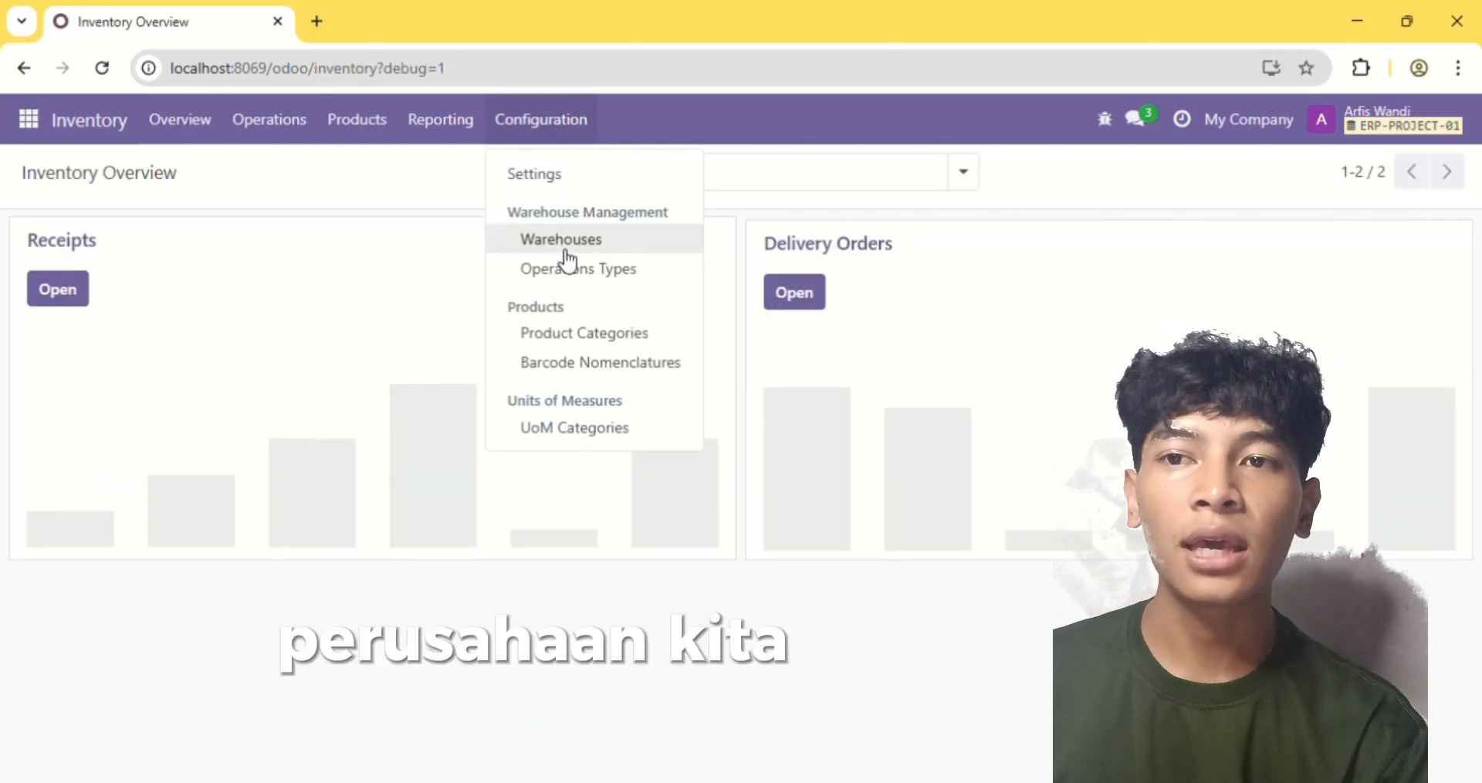
{"action": "left_click", "coordinate": [590, 247]}
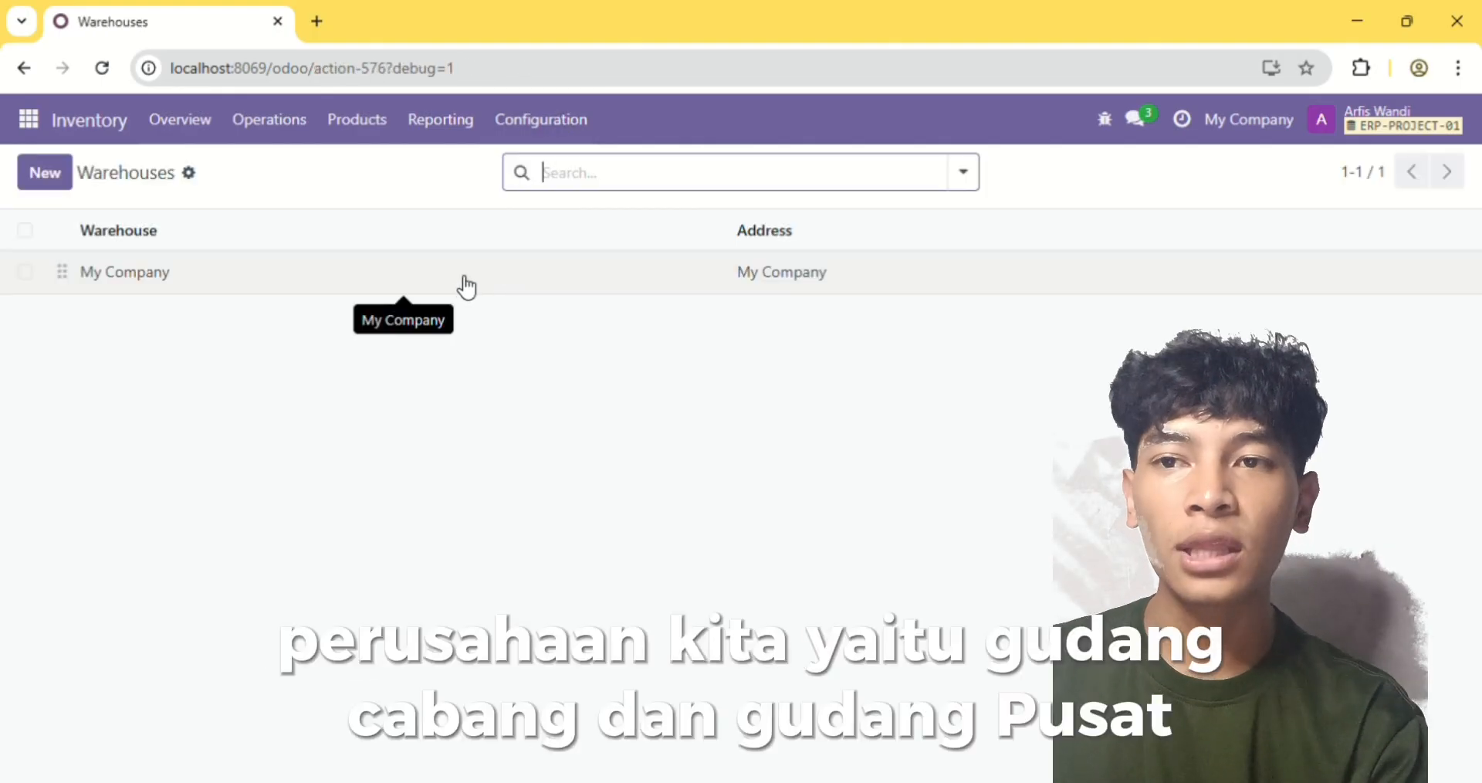
{"action": "left_click", "coordinate": [463, 288]}
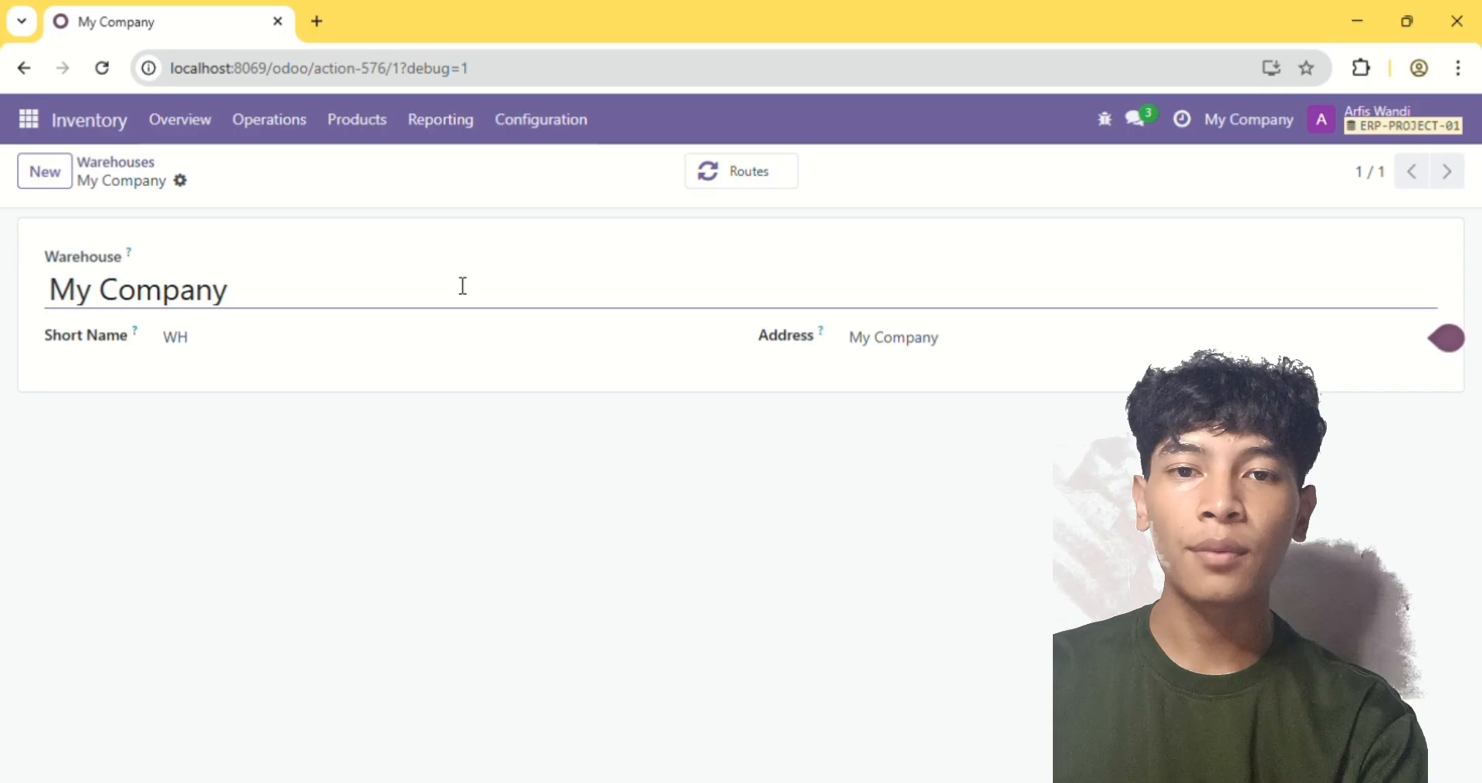
Rename the warehouse as Gudang Pusat with the short name GDP, save it and return to the warehouses list
{"action": "triple_click", "coordinate": [400, 305]}
{"action": "key", "text": "BackSpace"}
{"action": "type", "text": "Gudang Pusat"}
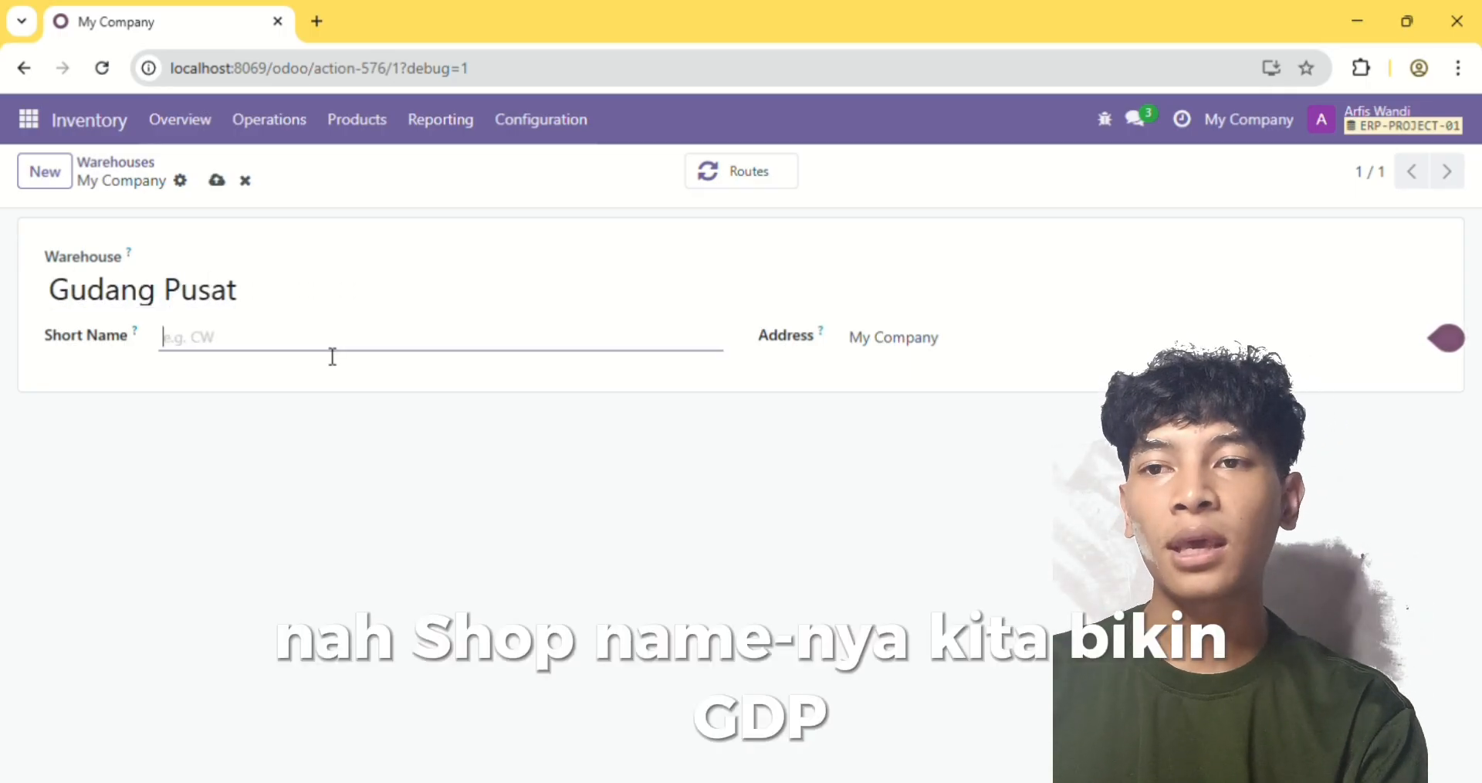
{"action": "type", "text": "GDP"}
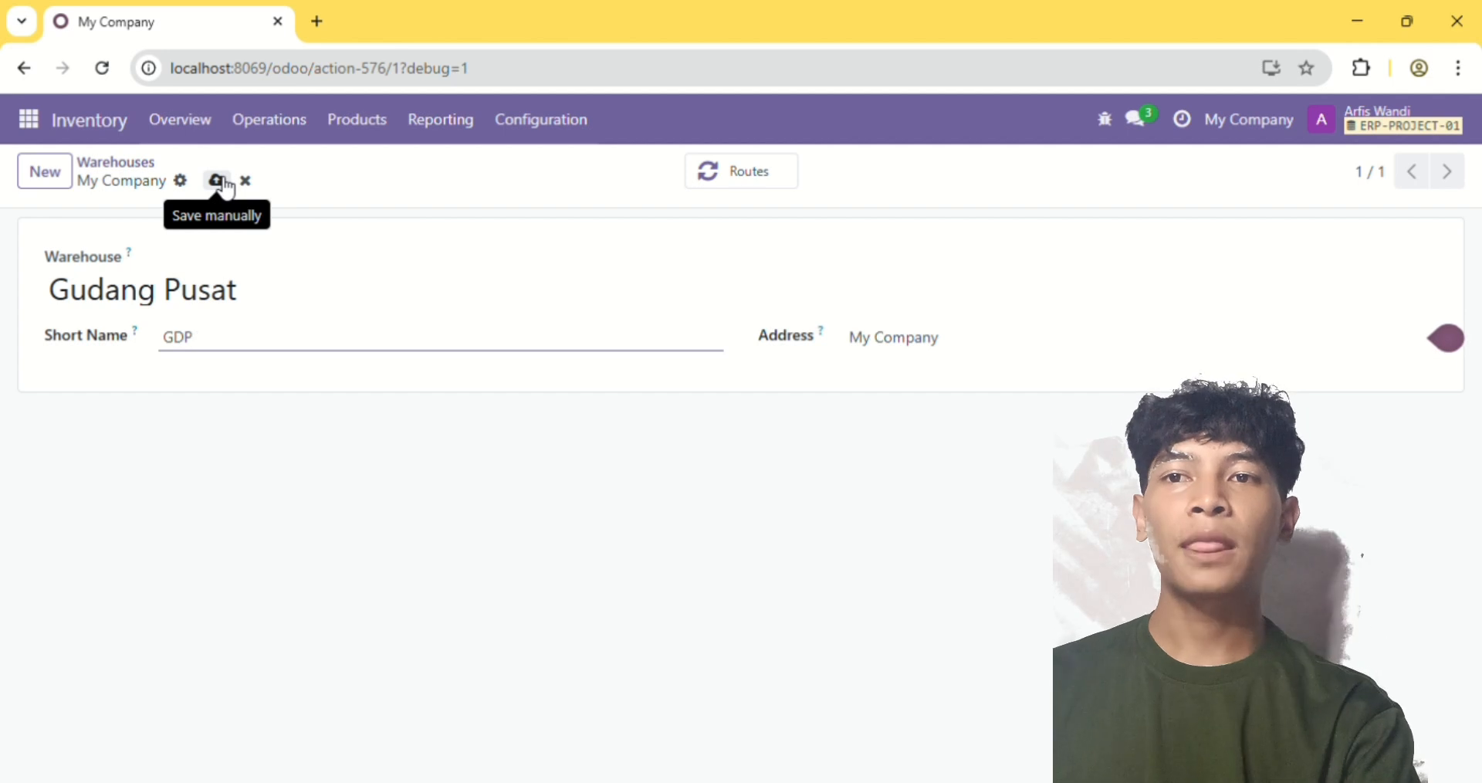
{"action": "left_click", "coordinate": [218, 182]}
{"action": "left_click", "coordinate": [129, 163]}
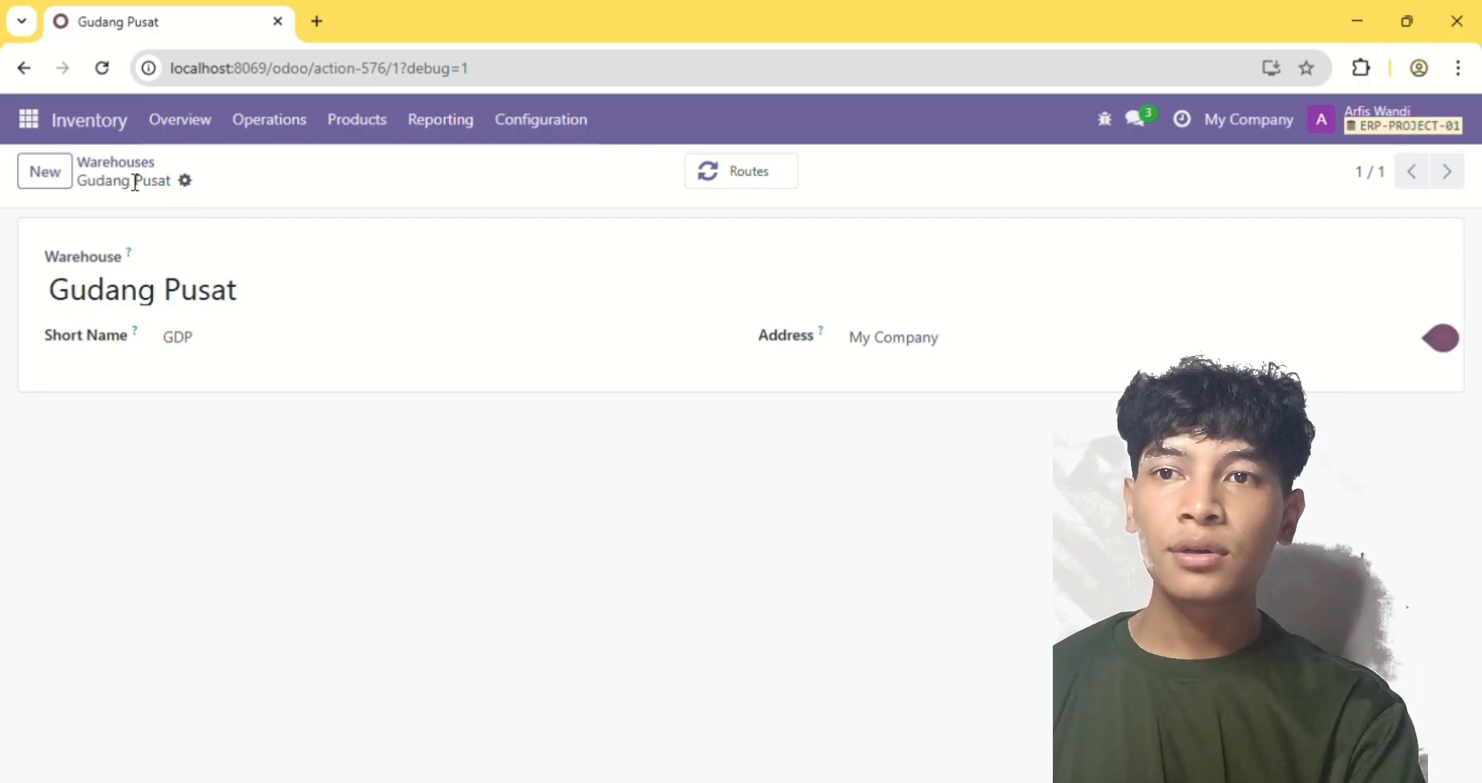
{"action": "left_click", "coordinate": [129, 168]}
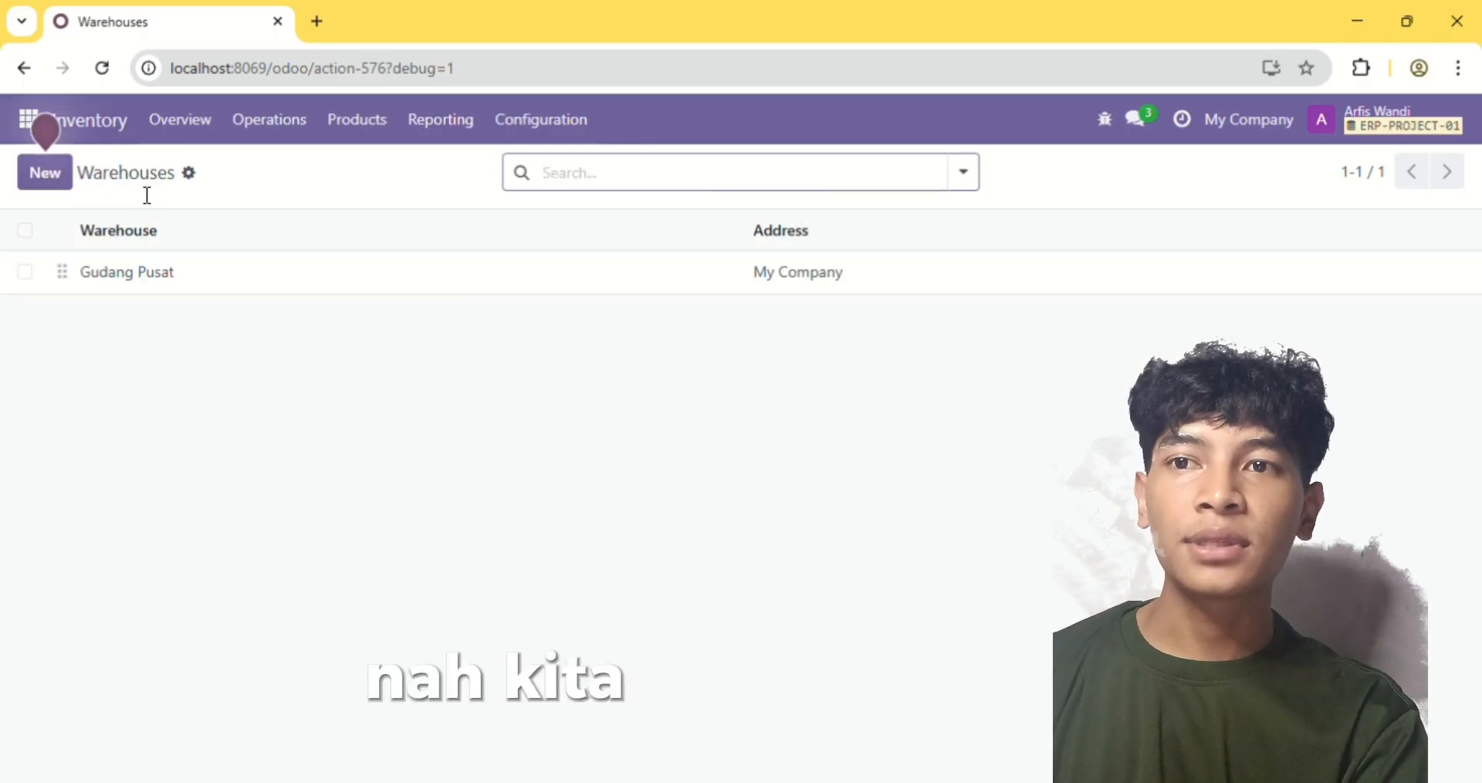
Create a new warehouse named Gudang Cabang, dismissing the Storage Locations warning
{"action": "left_click", "coordinate": [66, 178]}
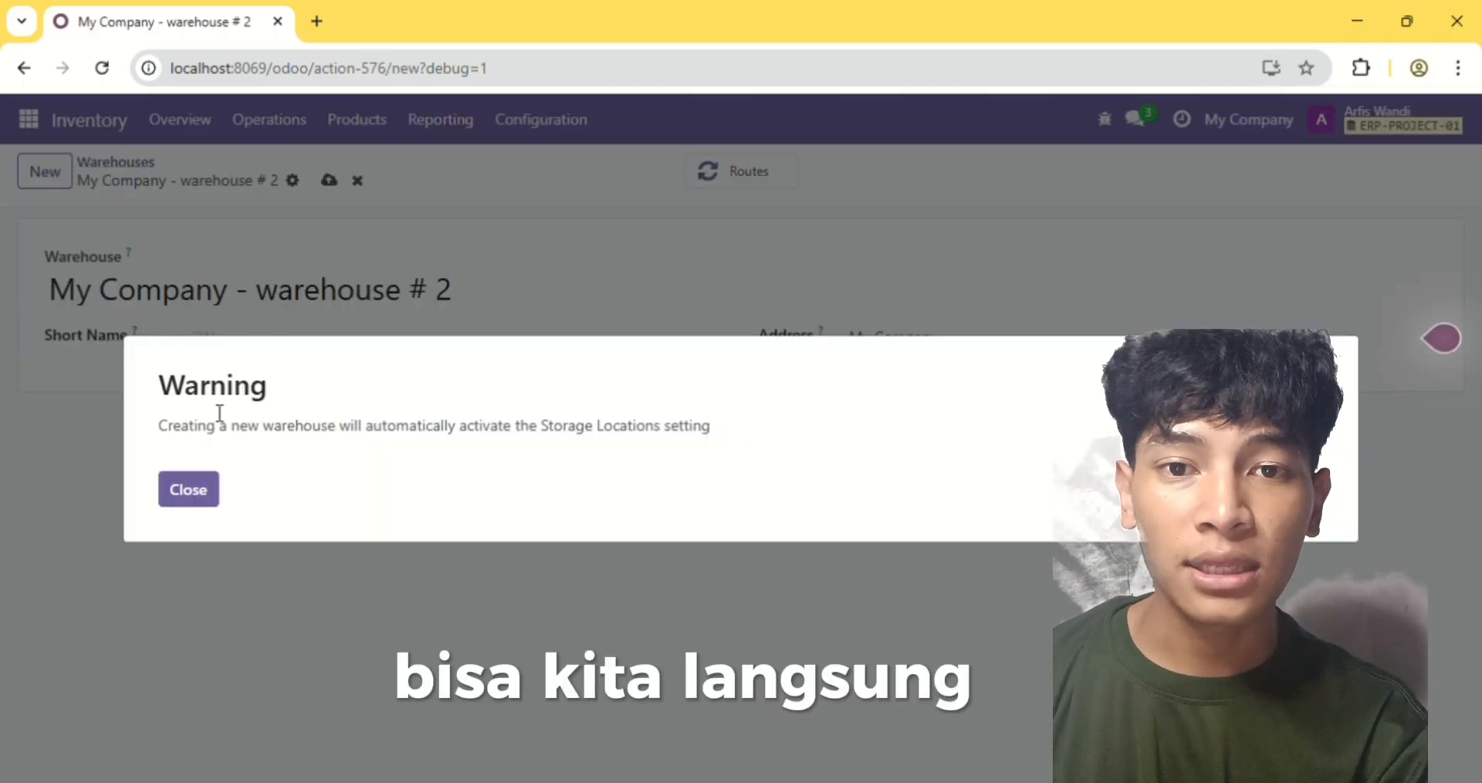
{"action": "left_click", "coordinate": [191, 501]}
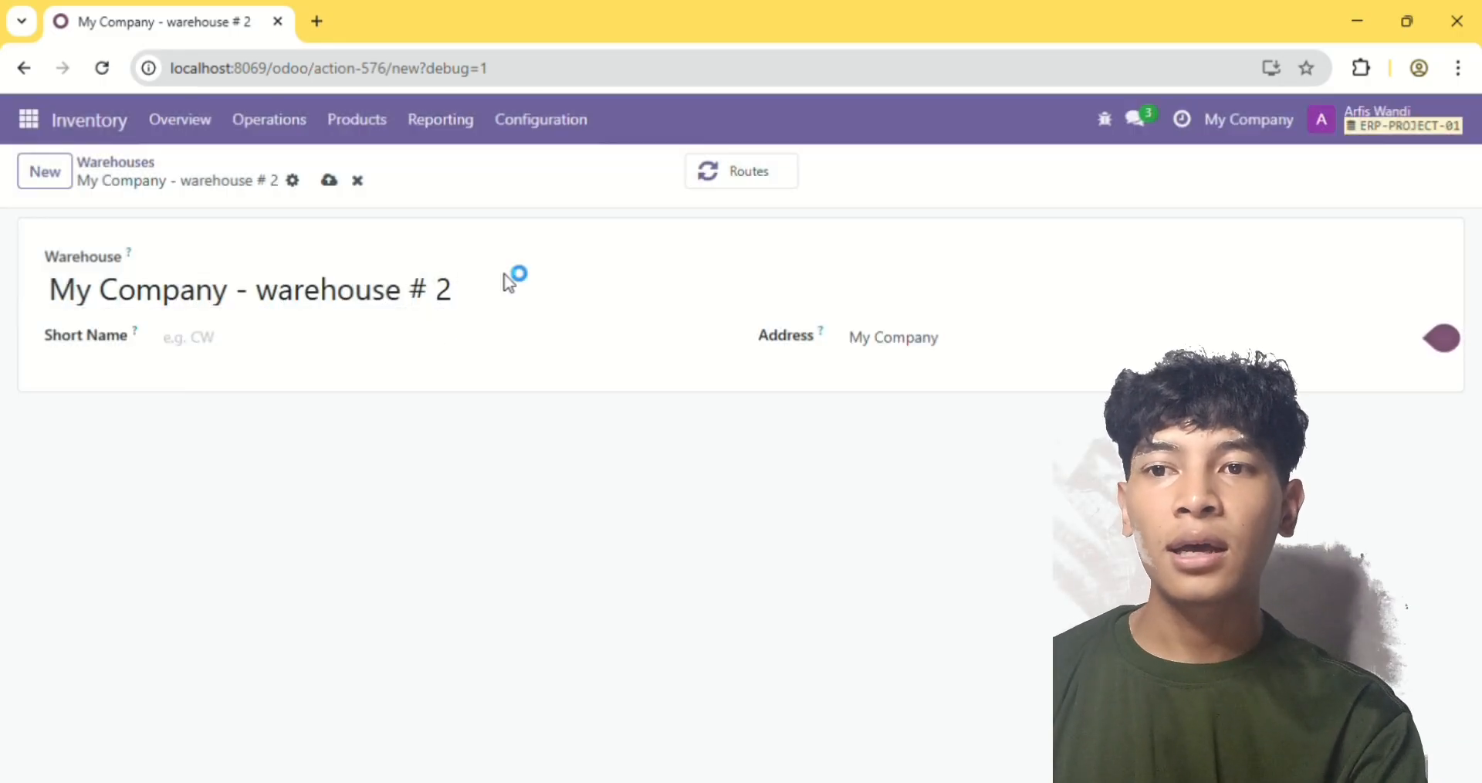
{"action": "key", "text": "BackSpace"}
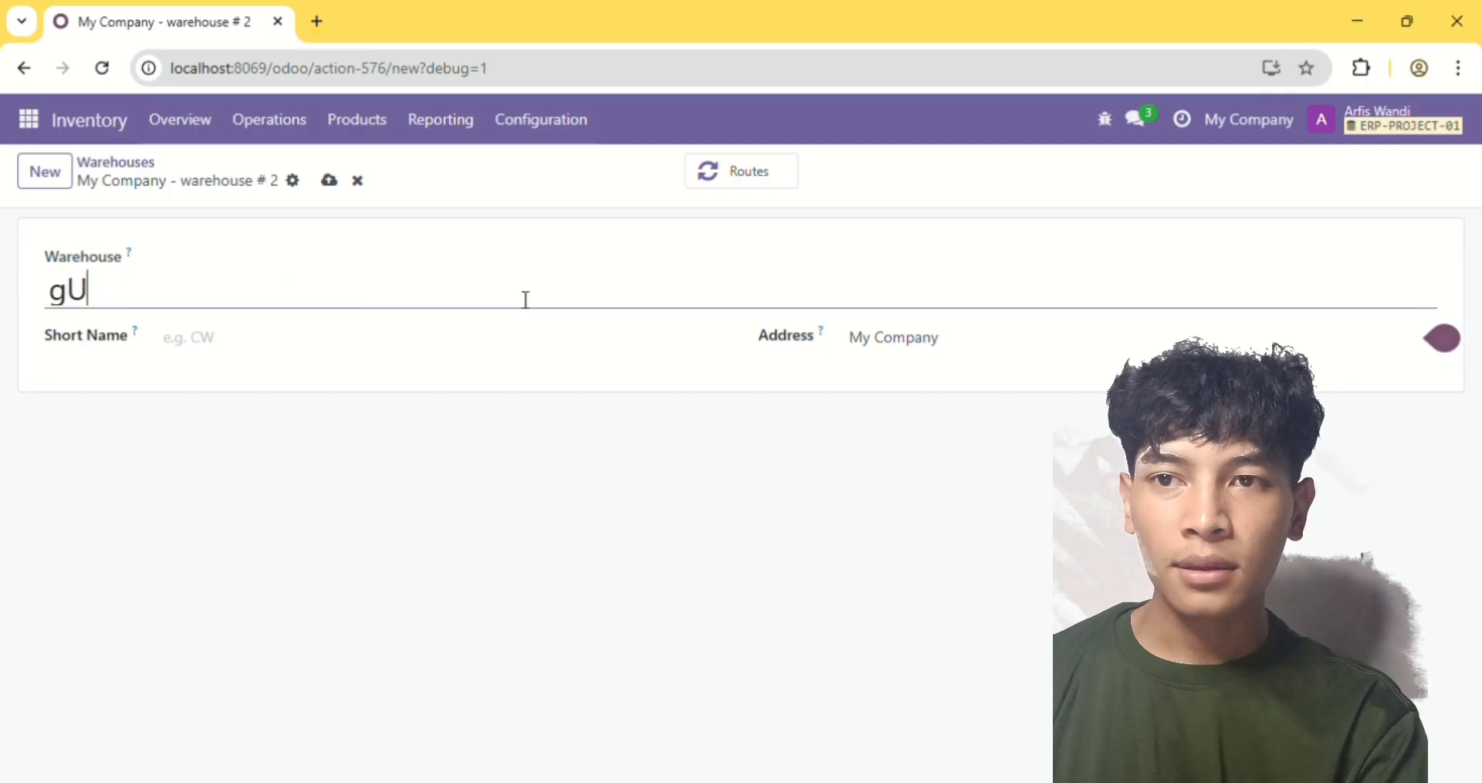
{"action": "type", "text": "DAN"}
{"action": "key", "text": "BackSpace"}
{"action": "key", "text": "BackSpace"}
{"action": "key", "text": "BackSpace"}
{"action": "key", "text": "BackSpace"}
{"action": "key", "text": "BackSpace"}
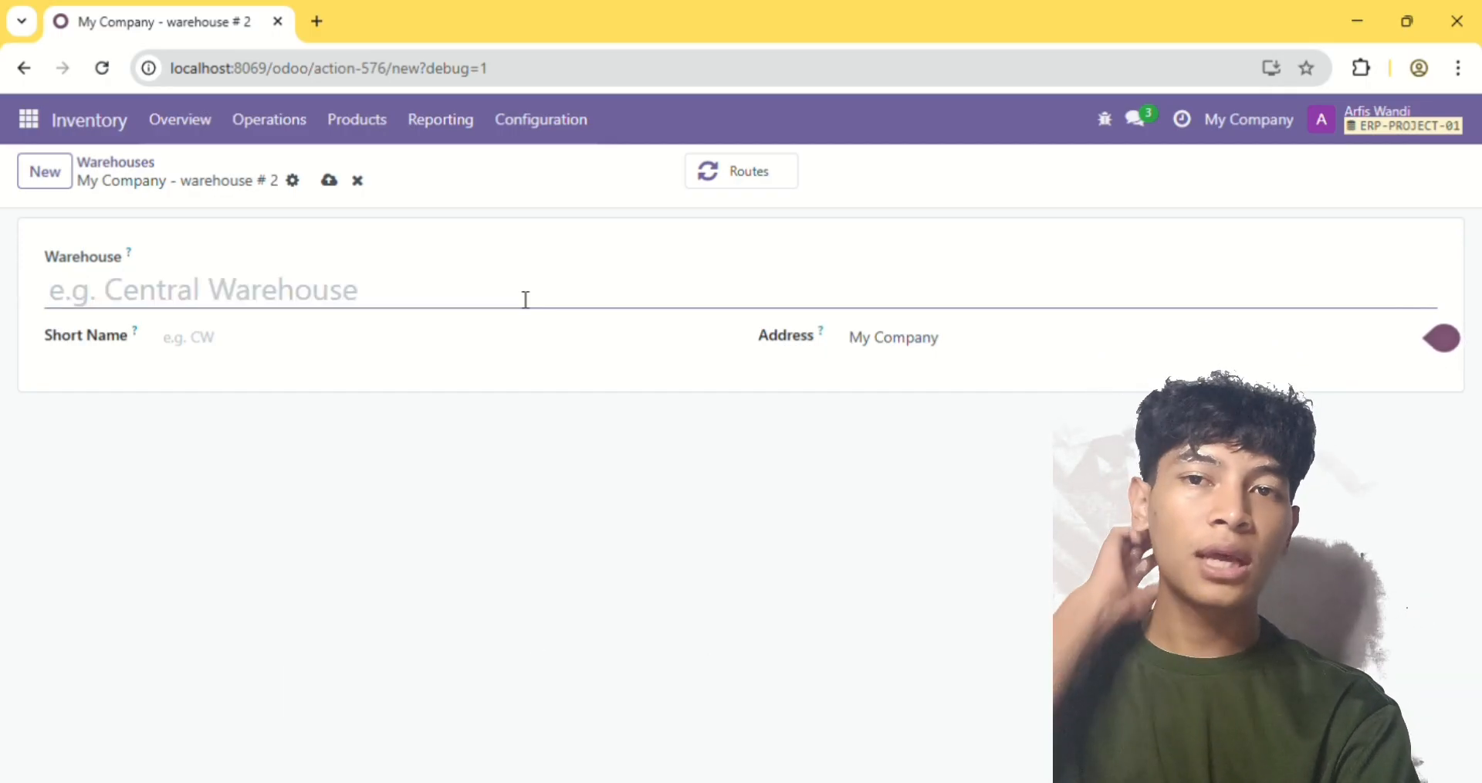
{"action": "type", "text": "Gudang V"}
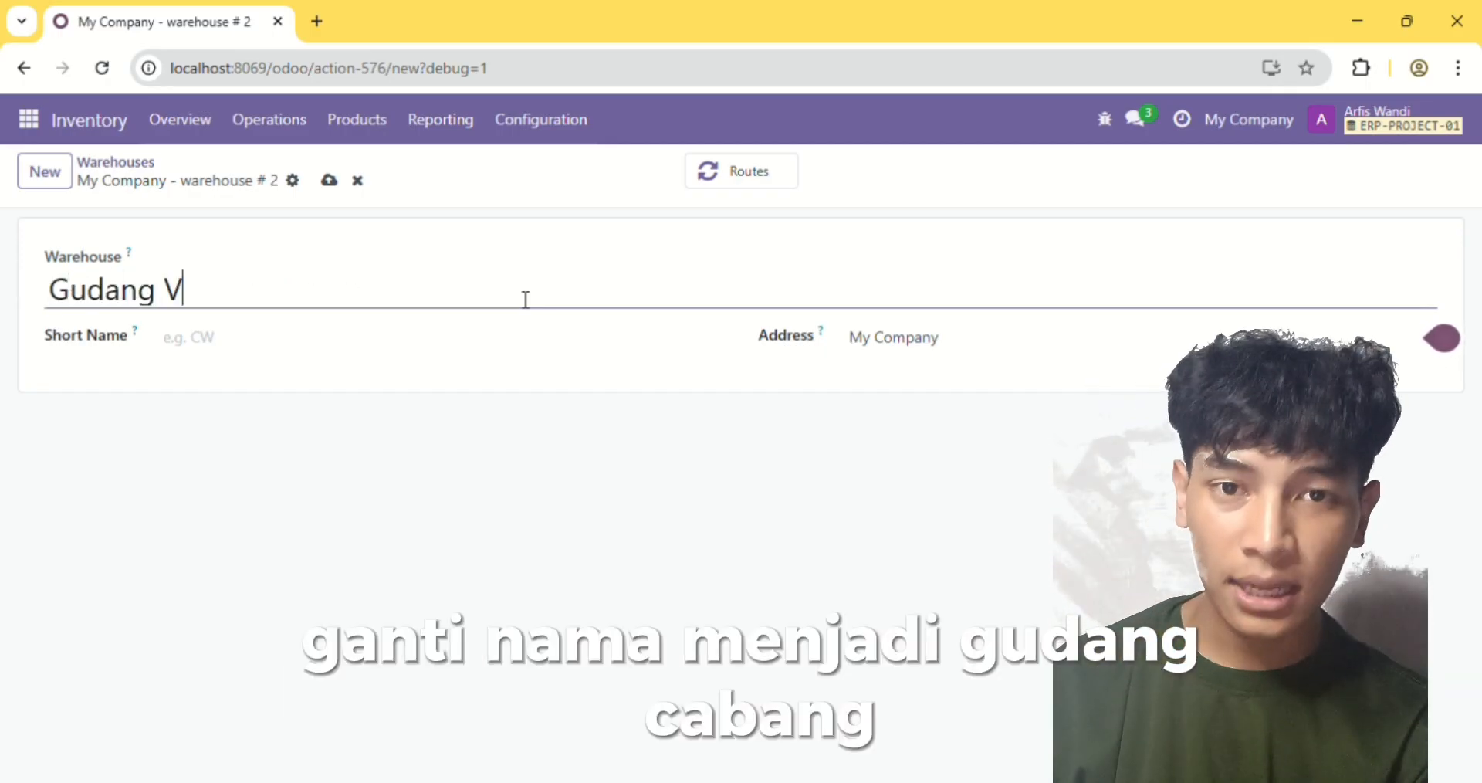
{"action": "key", "text": "BackSpace"}
{"action": "type", "text": "Cabang"}
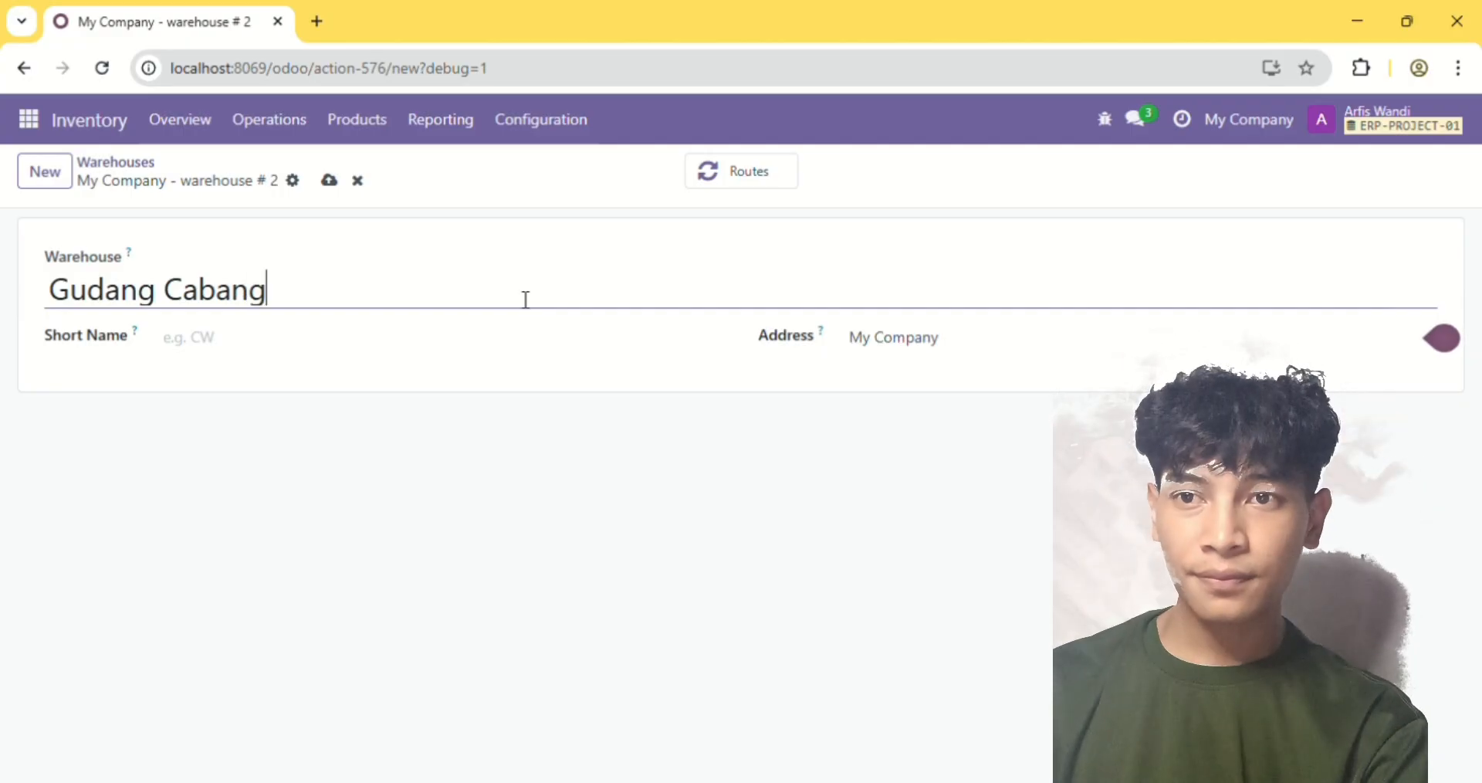
Give the Gudang Cabang warehouse the short name GDC and save it
{"action": "left_click", "coordinate": [457, 357]}
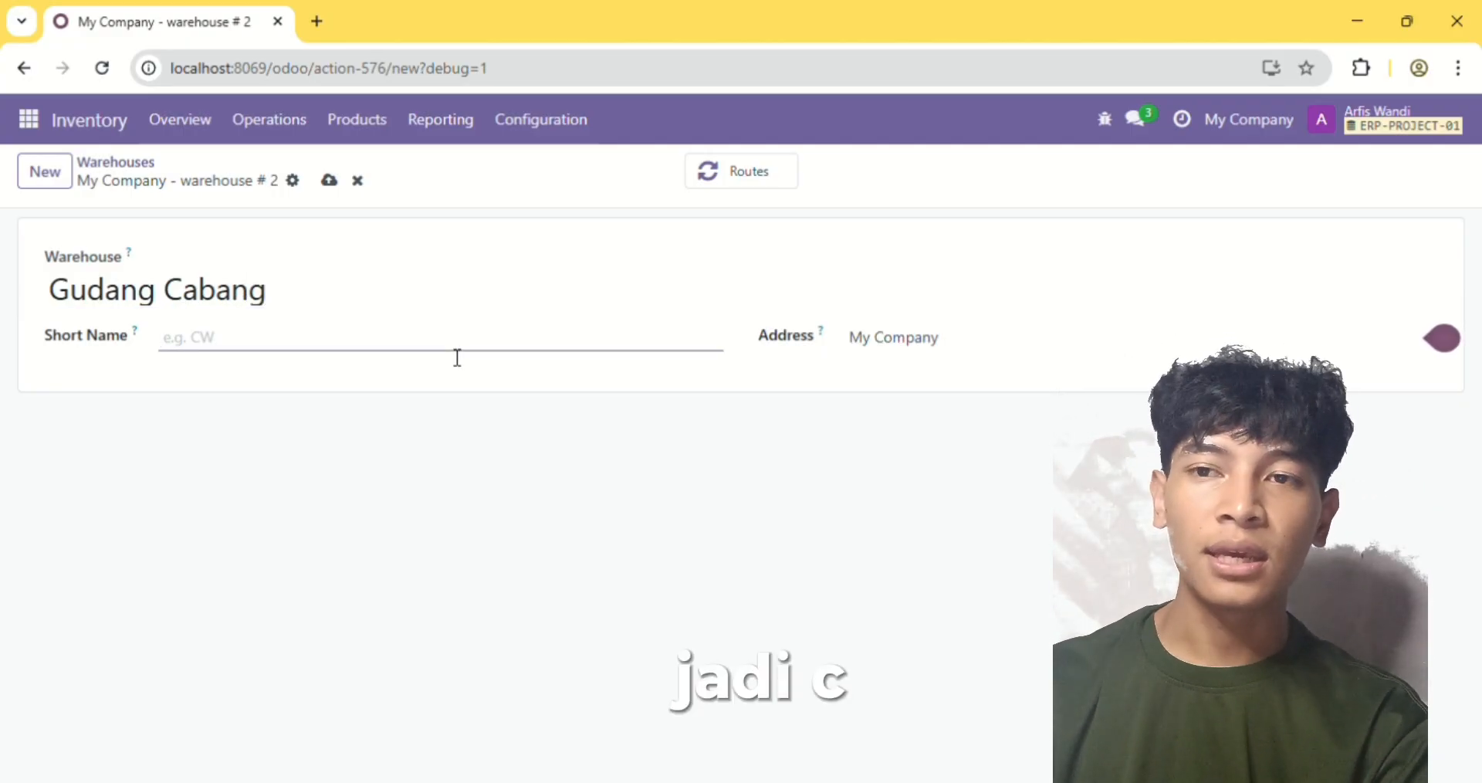
{"action": "type", "text": "GDC"}
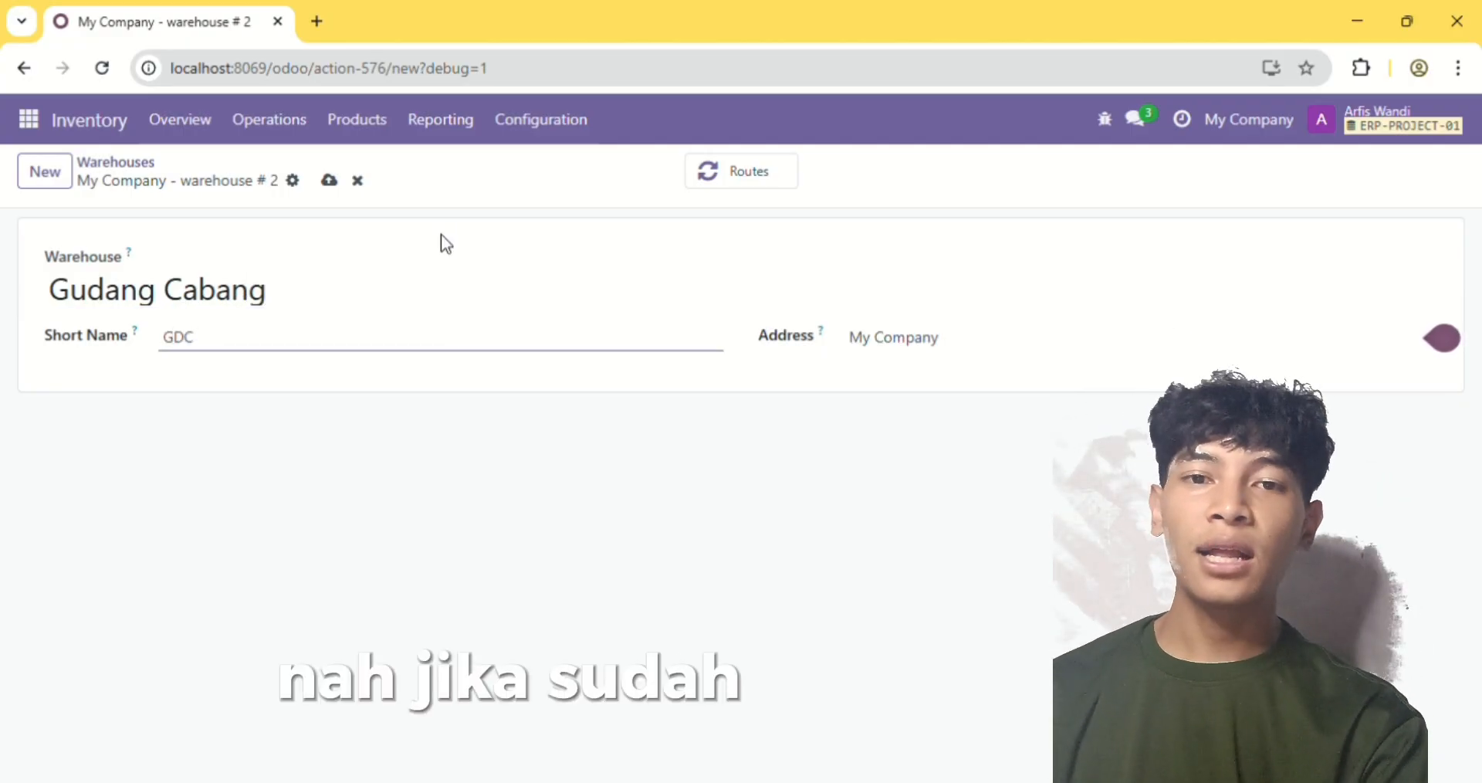
{"action": "left_click", "coordinate": [329, 181]}
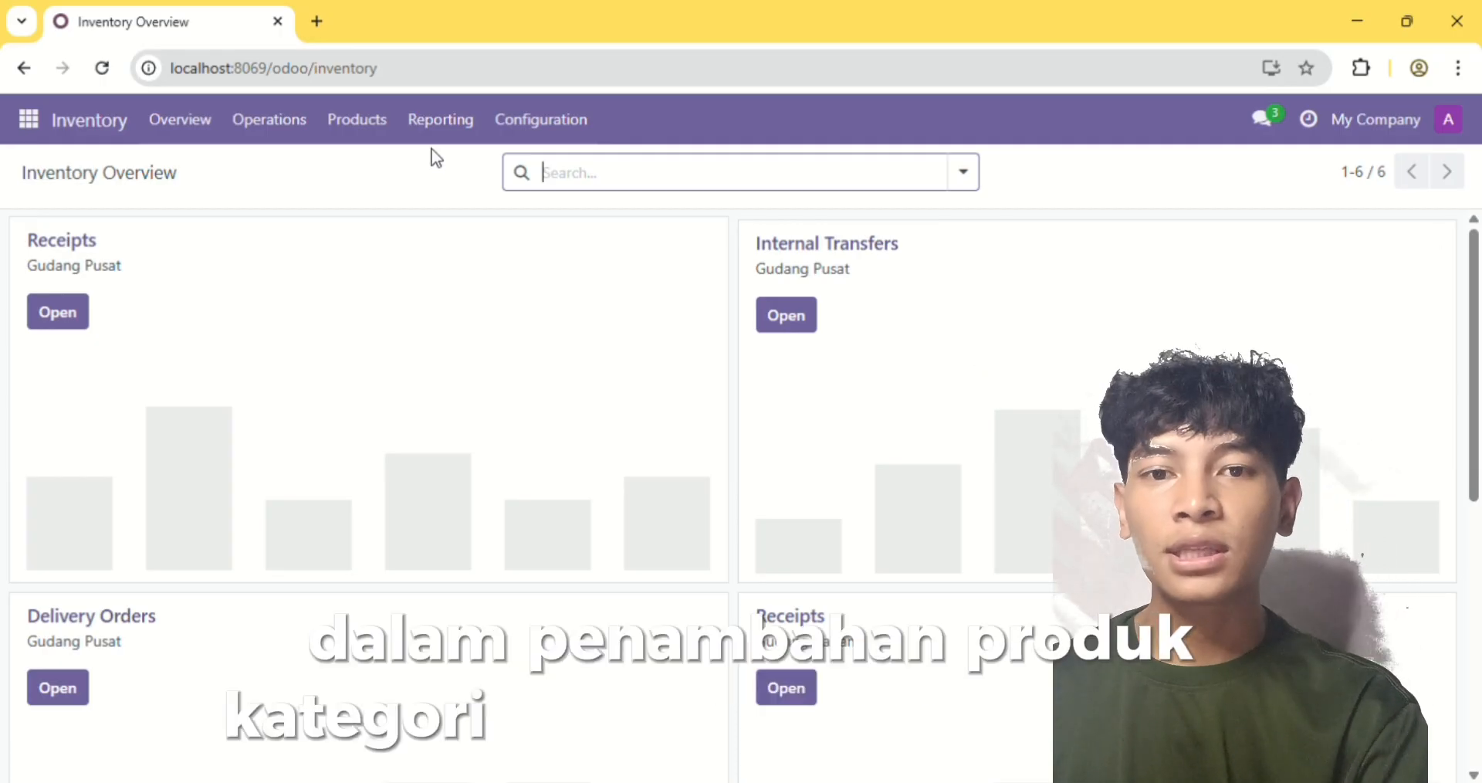
Create a new product category named AVCO under the parent category All in the Inventory configuration
{"action": "left_click", "coordinate": [517, 144]}
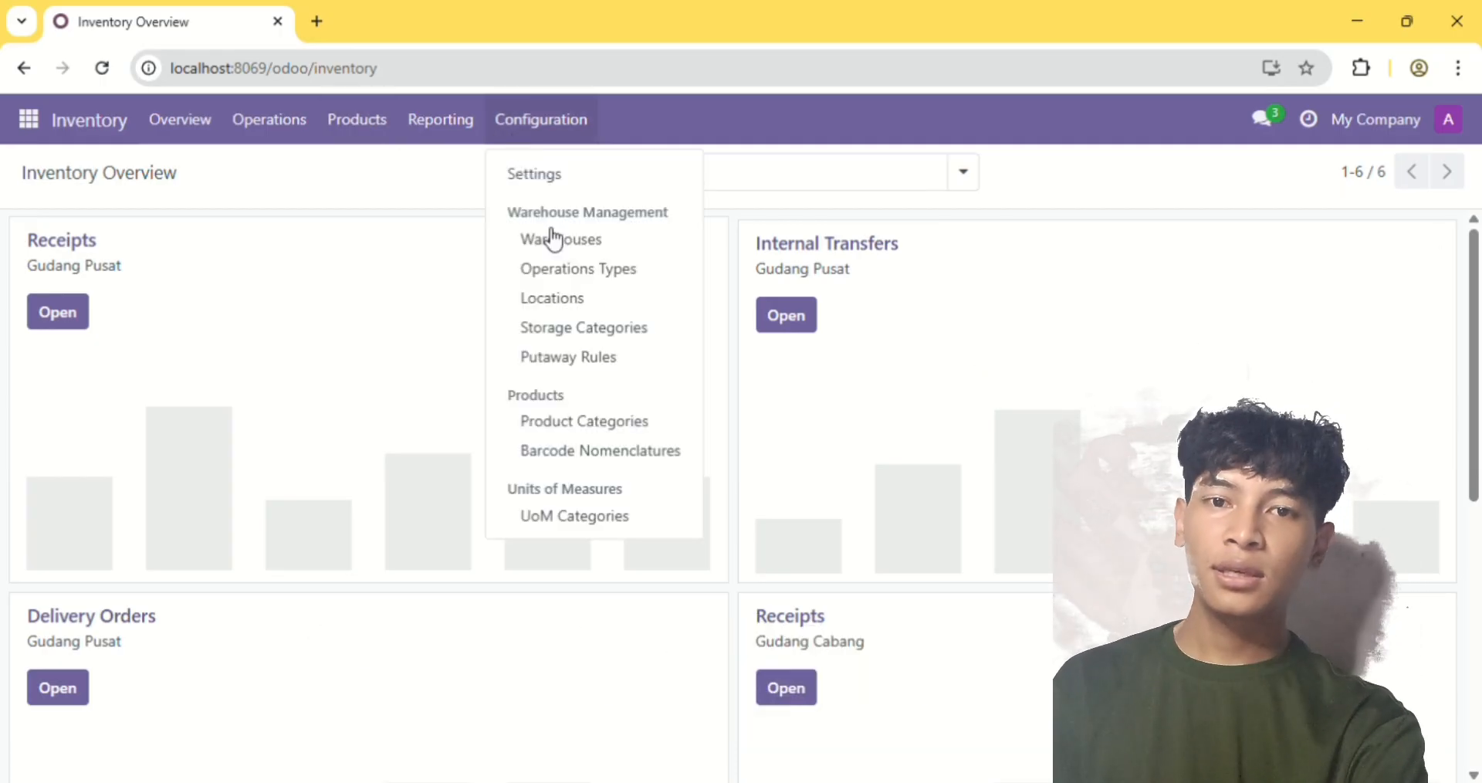
{"action": "left_click", "coordinate": [599, 424]}
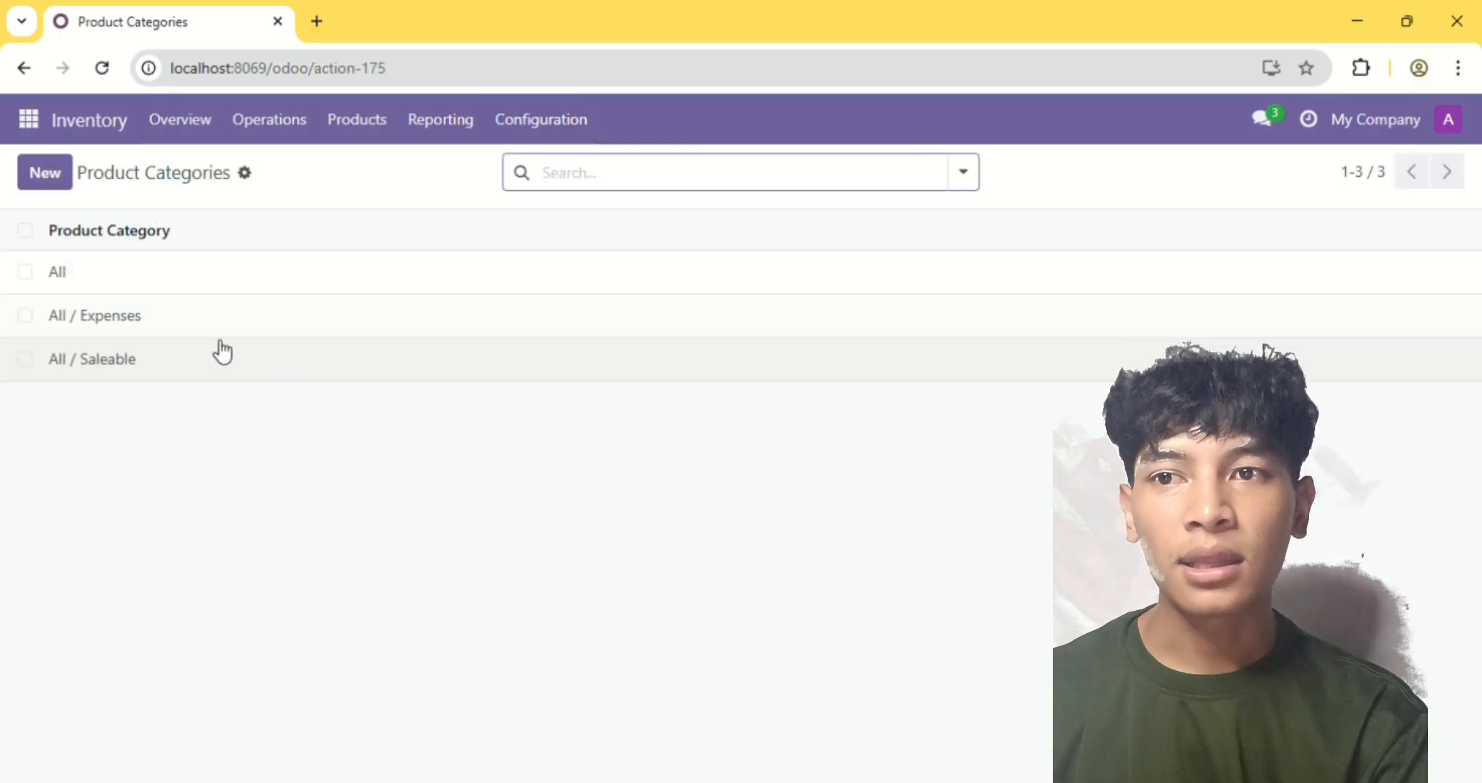
{"action": "left_click", "coordinate": [51, 182]}
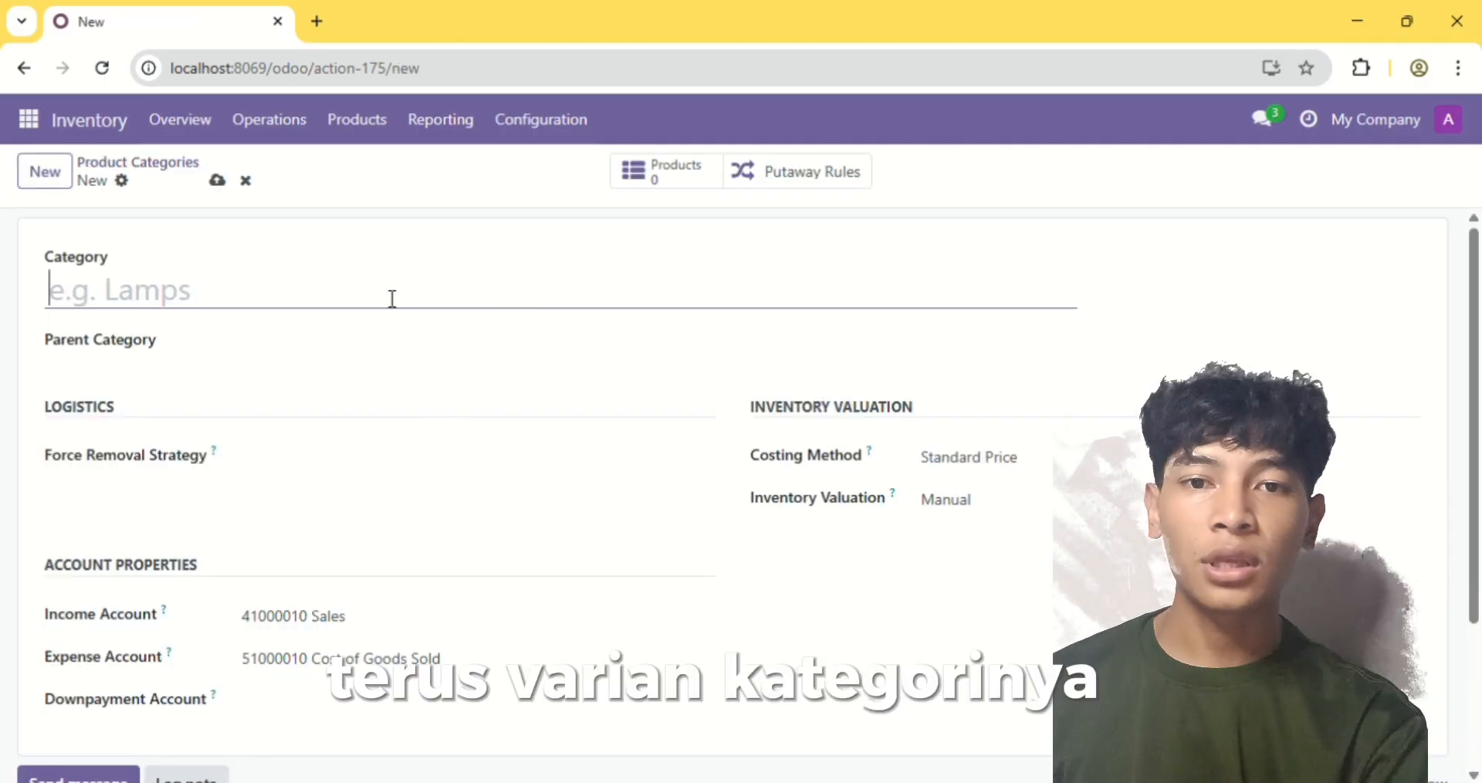
{"action": "type", "text": "AVCO"}
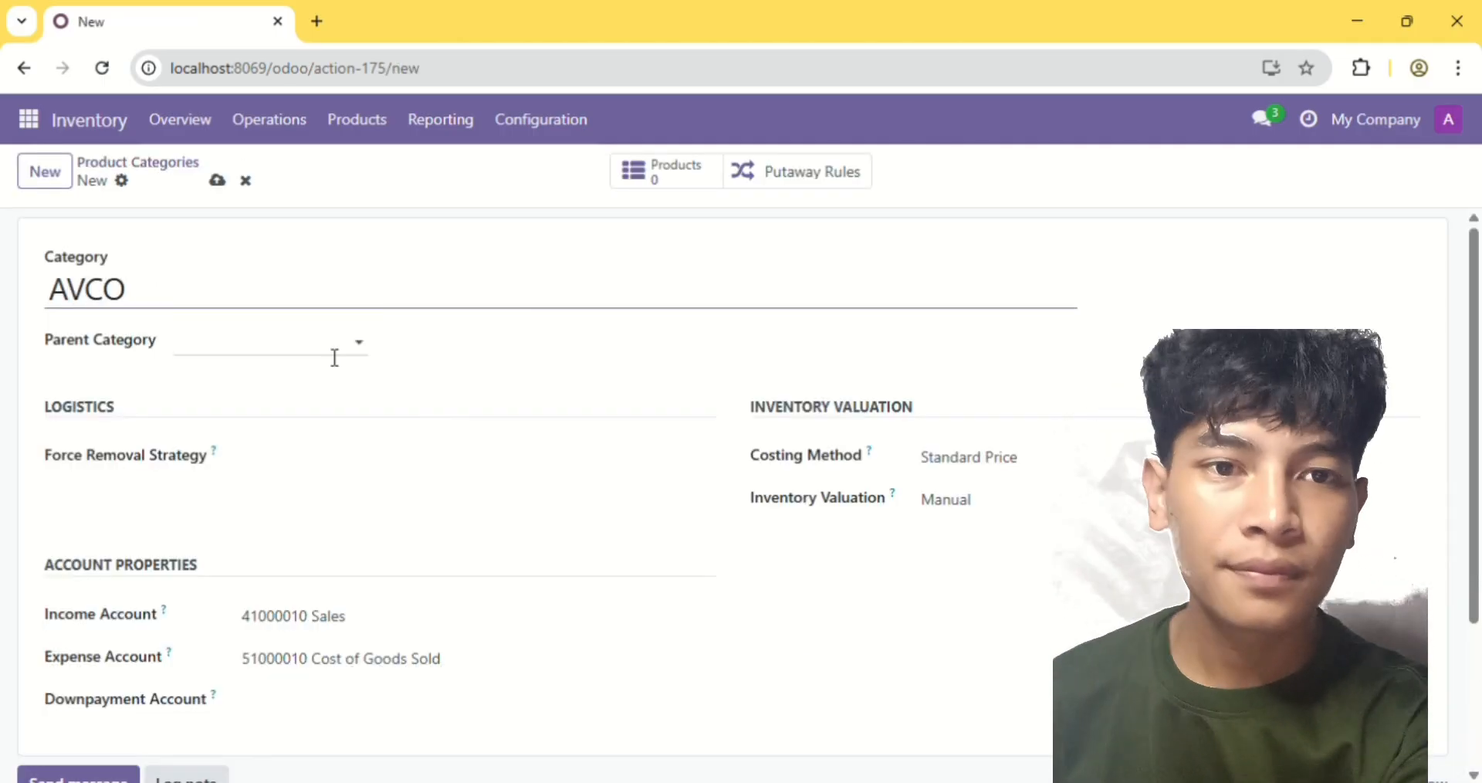
{"action": "left_click", "coordinate": [334, 357]}
{"action": "left_click", "coordinate": [294, 383]}
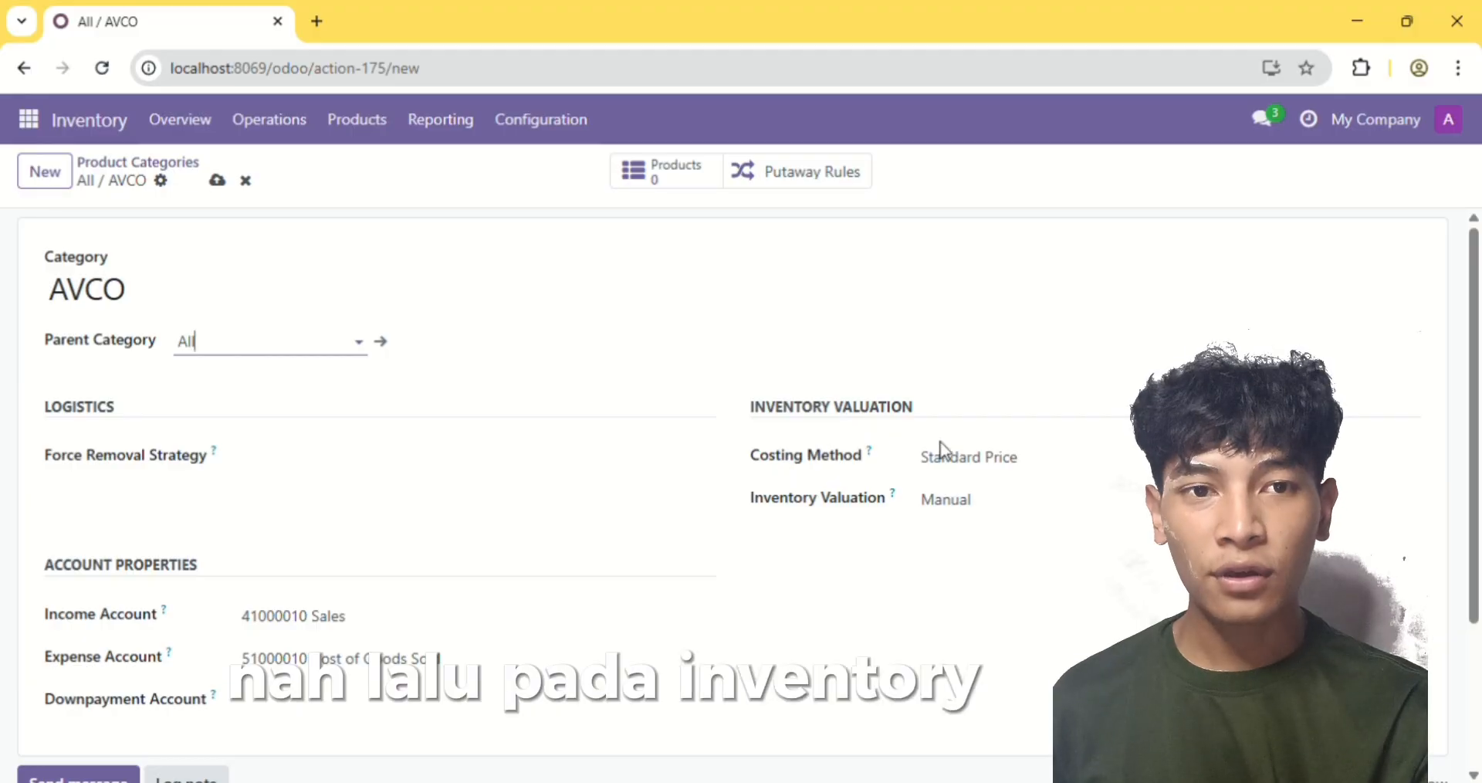
Set the AVCO category to Average Cost (AVCO) costing and Automated inventory valuation, save it and return to the categories list
{"action": "left_click", "coordinate": [977, 458]}
{"action": "left_click", "coordinate": [991, 535]}
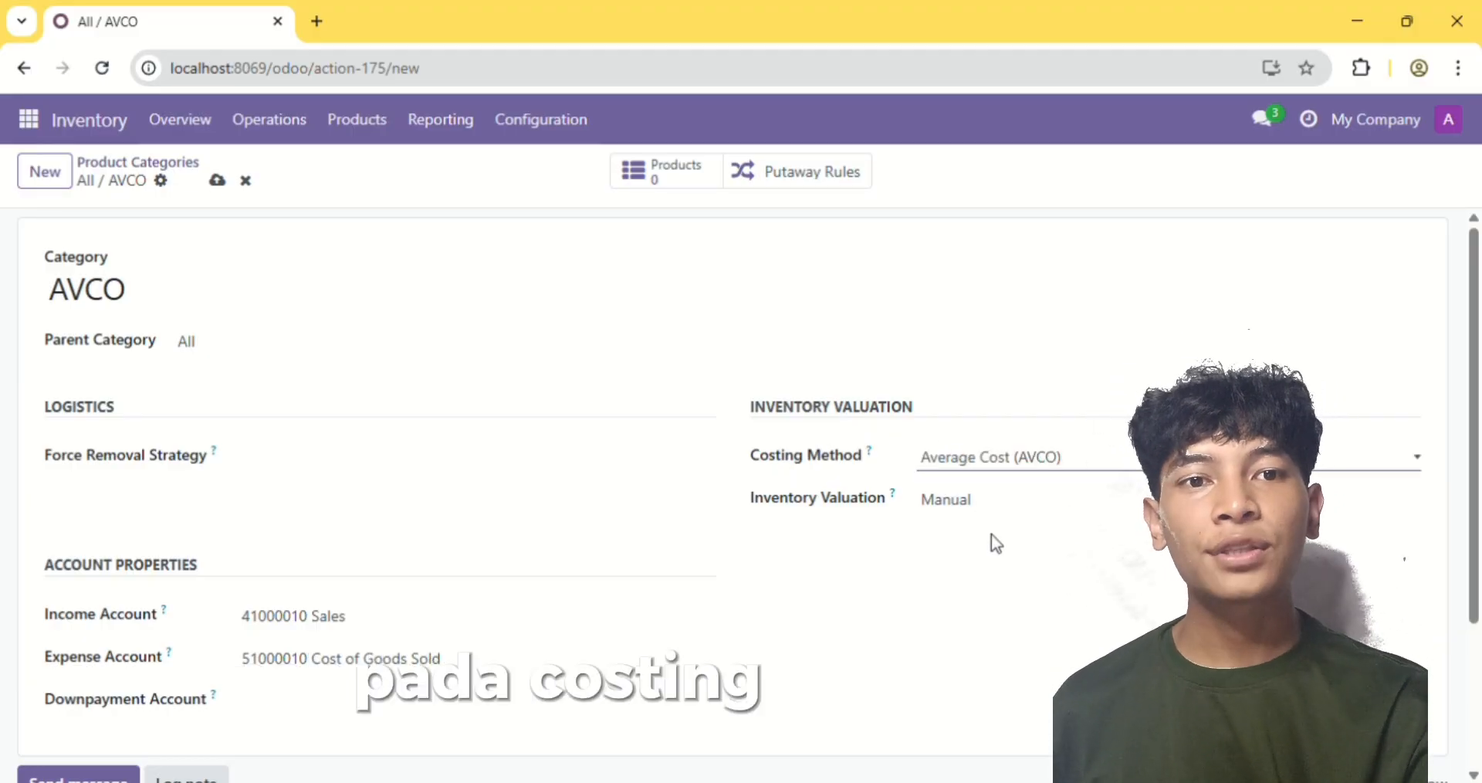
{"action": "left_click", "coordinate": [1017, 516]}
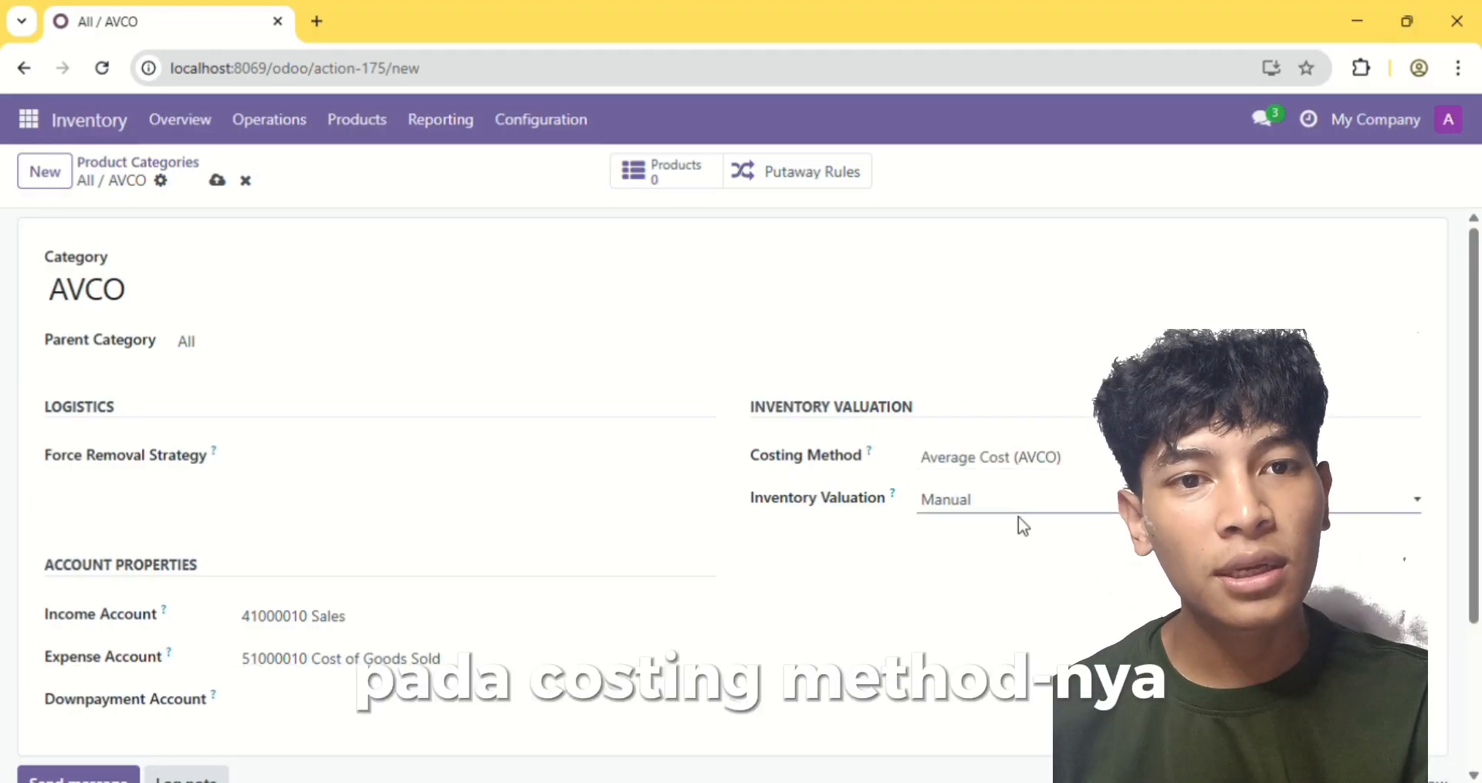
{"action": "left_click", "coordinate": [996, 593]}
{"action": "scroll", "coordinate": [1084, 598], "scroll_direction": "down", "scroll_amount": 3}
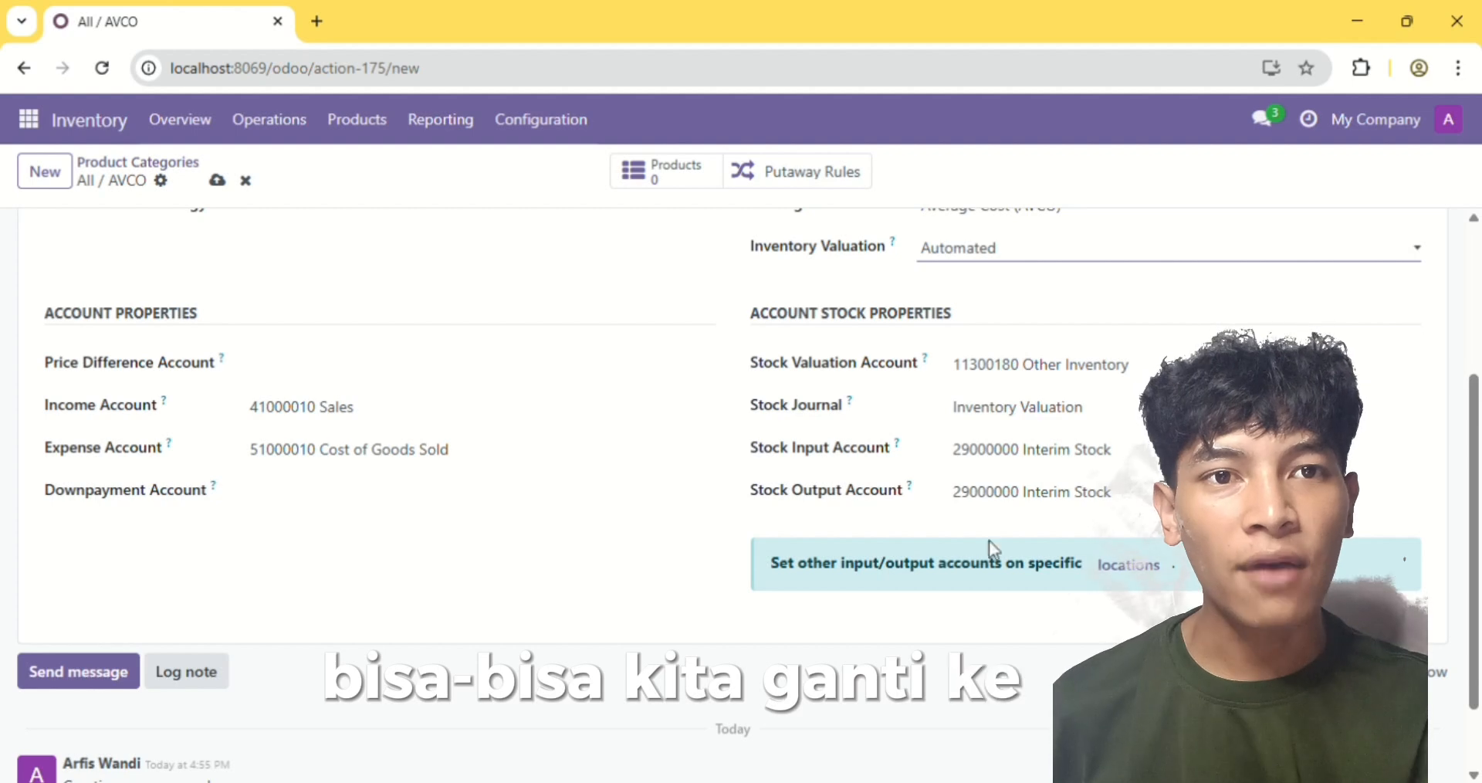
{"action": "scroll", "coordinate": [923, 503], "scroll_direction": "up", "scroll_amount": 3}
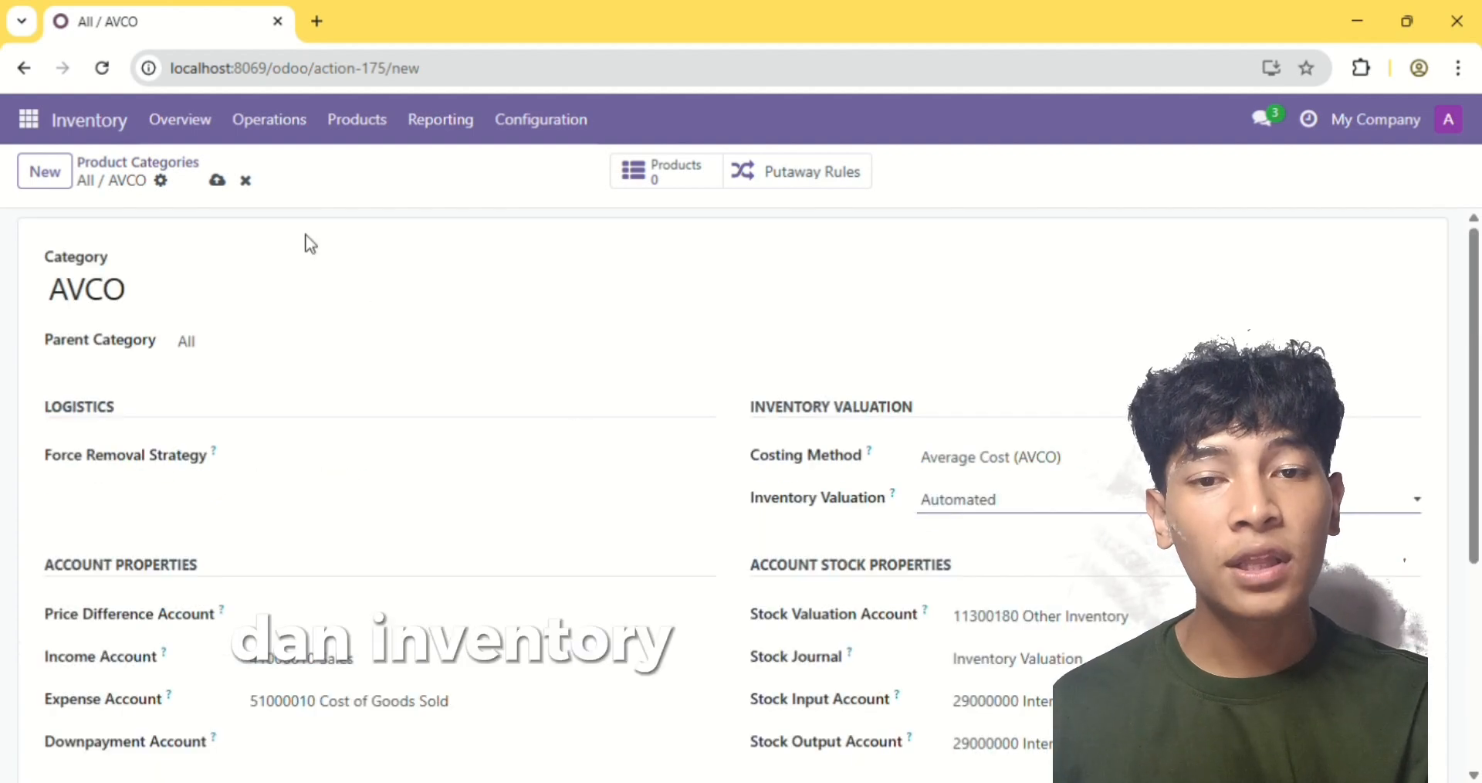
{"action": "left_click", "coordinate": [217, 183]}
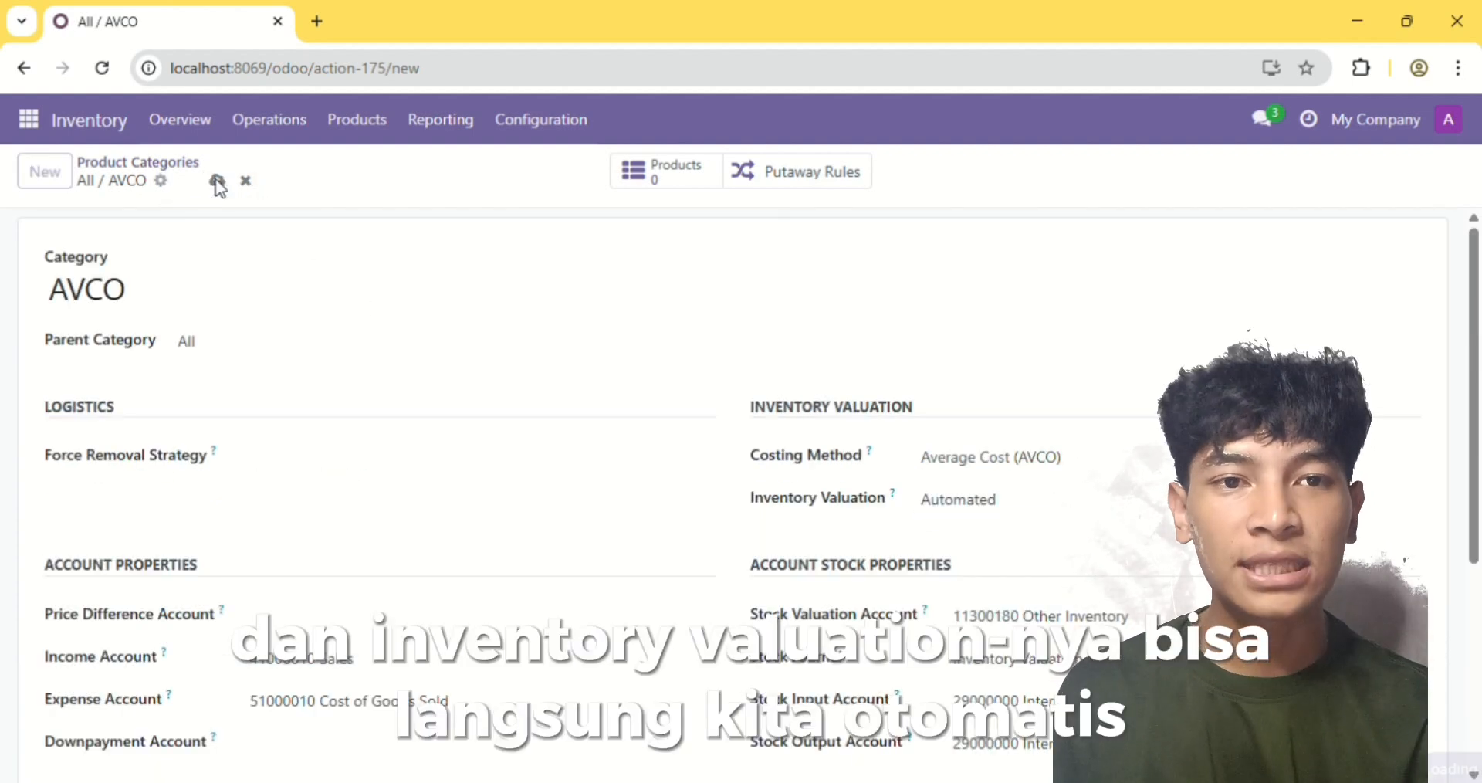
{"action": "left_click", "coordinate": [138, 171]}
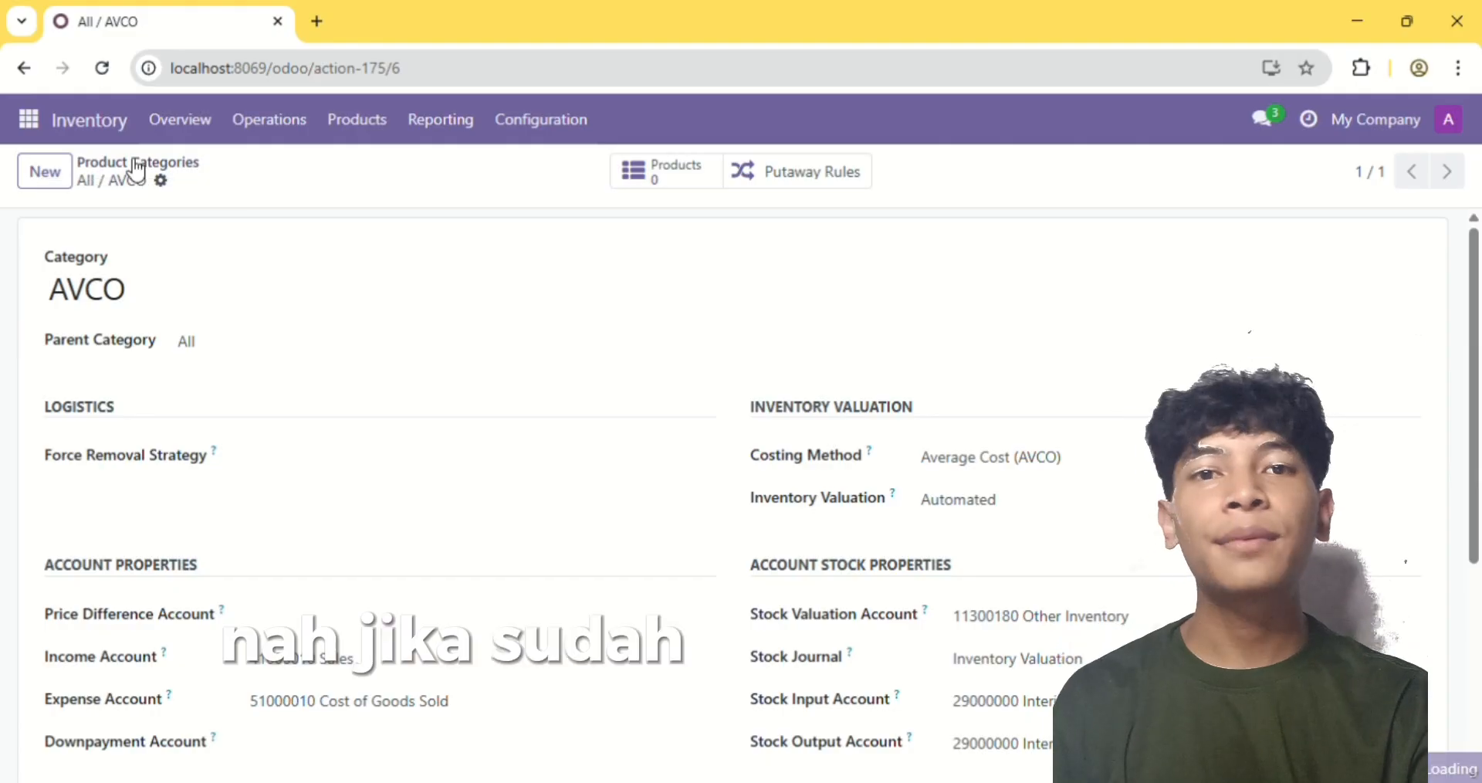
Open the products list, start a records import and load the file Produk erp.xlsx
{"action": "left_click", "coordinate": [355, 133]}
{"action": "left_click", "coordinate": [359, 179]}
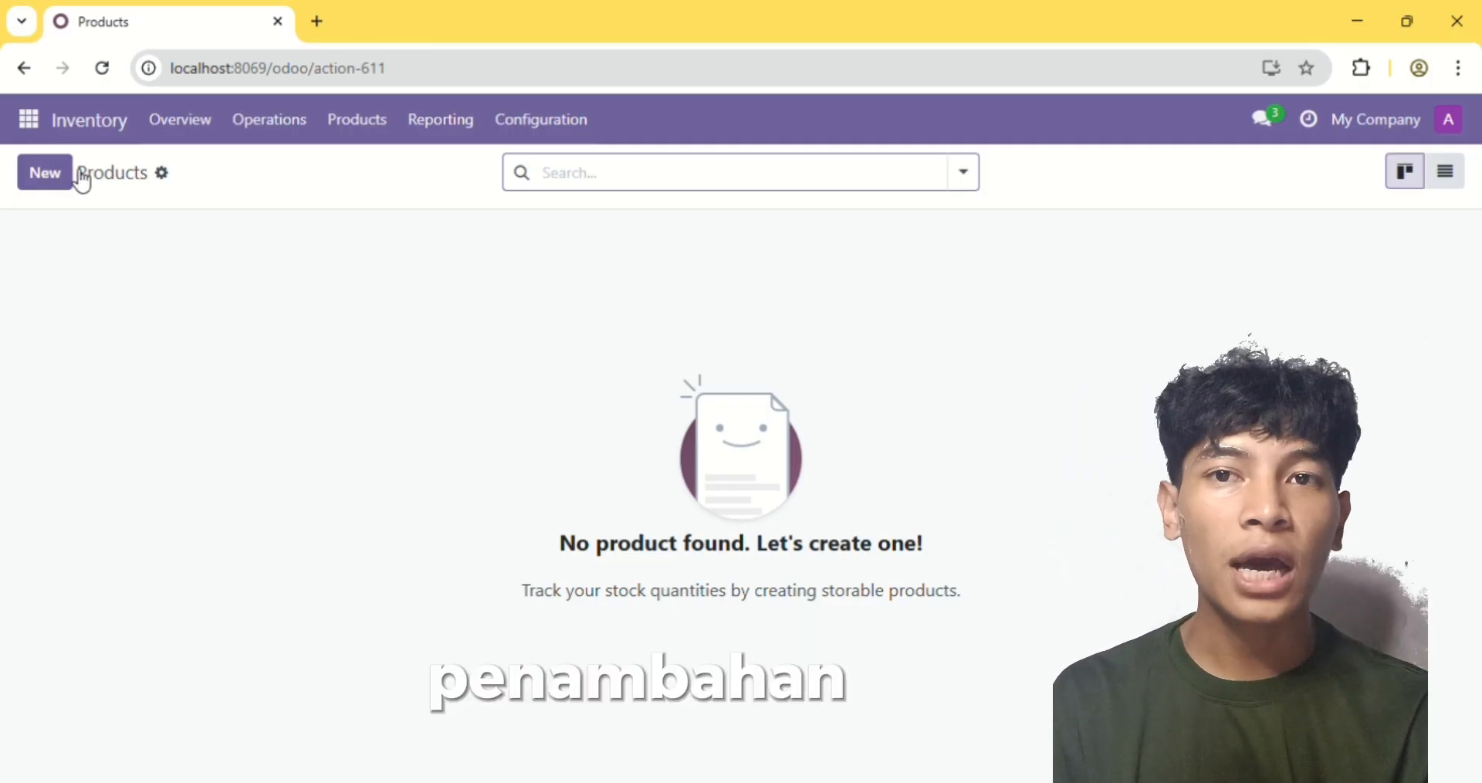
{"action": "left_click", "coordinate": [163, 174]}
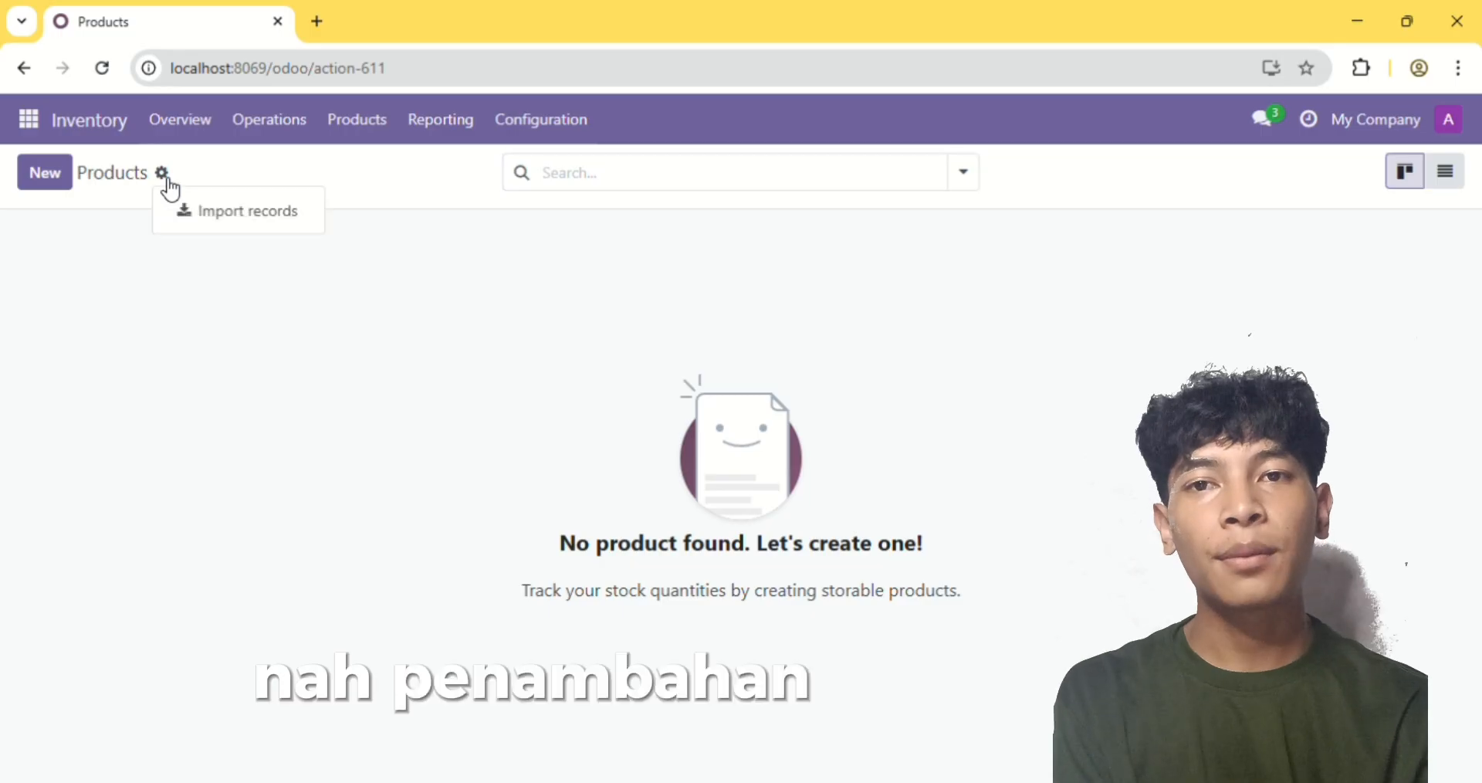
{"action": "left_click", "coordinate": [220, 214]}
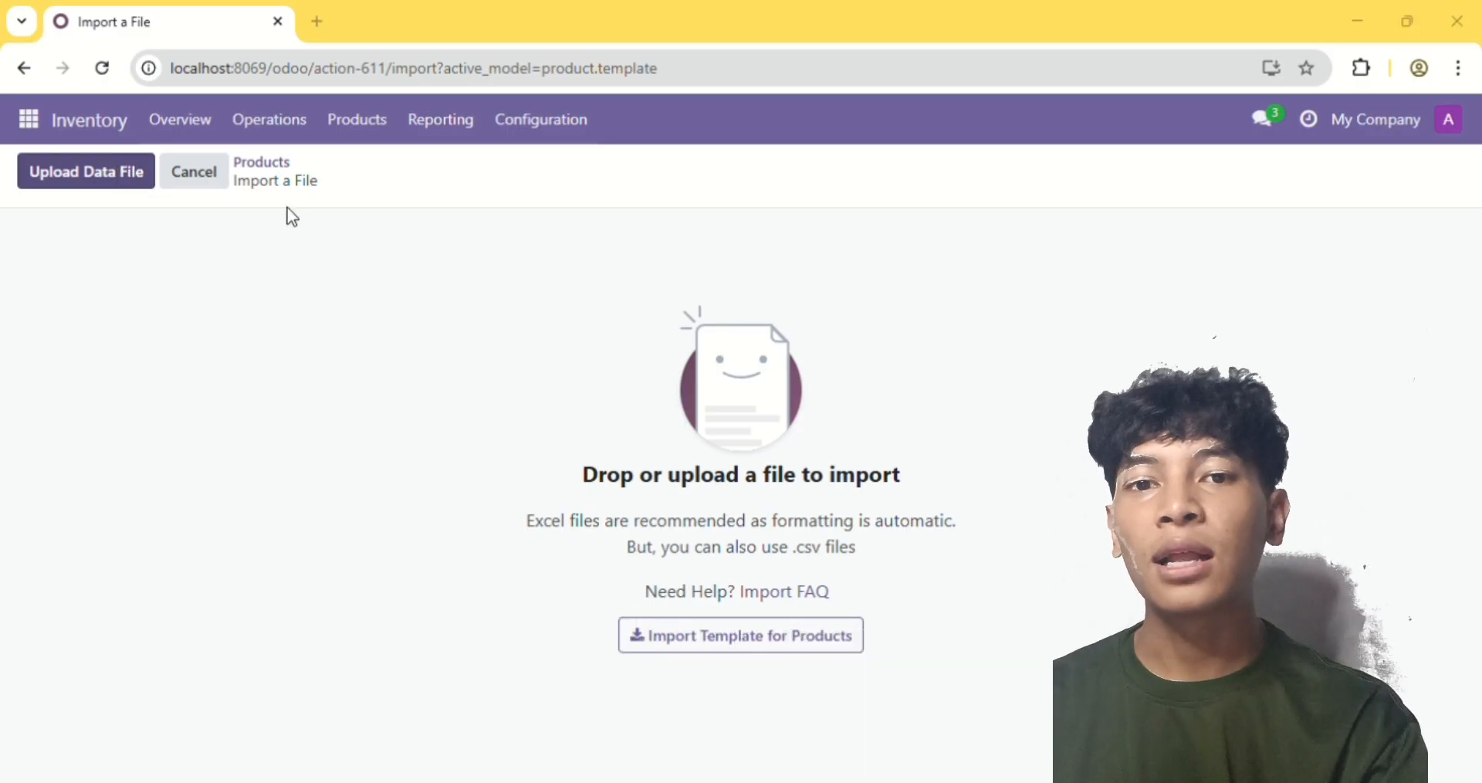
{"action": "left_click", "coordinate": [563, 477]}
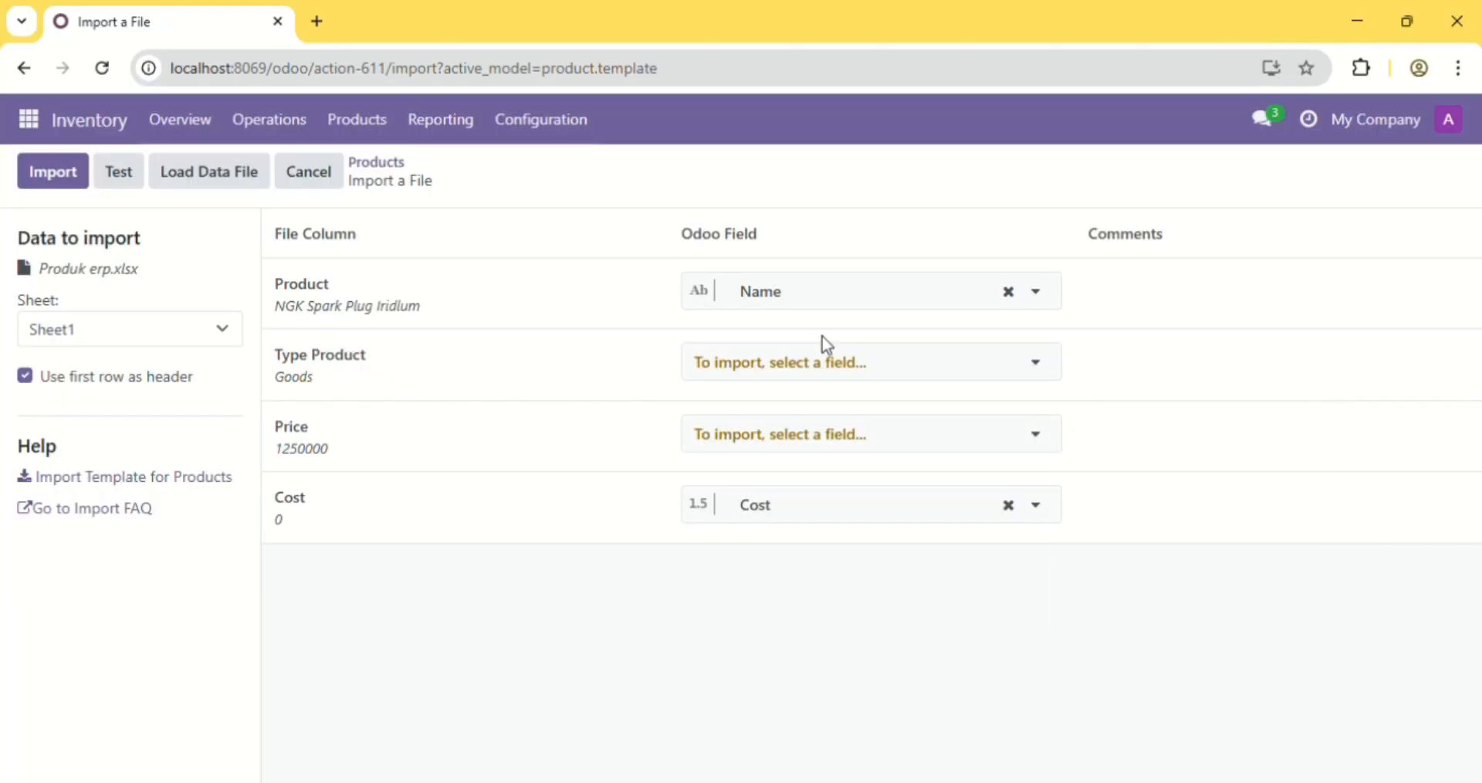
Map the file's Type Product column to the Product Type field
{"action": "left_click", "coordinate": [796, 381]}
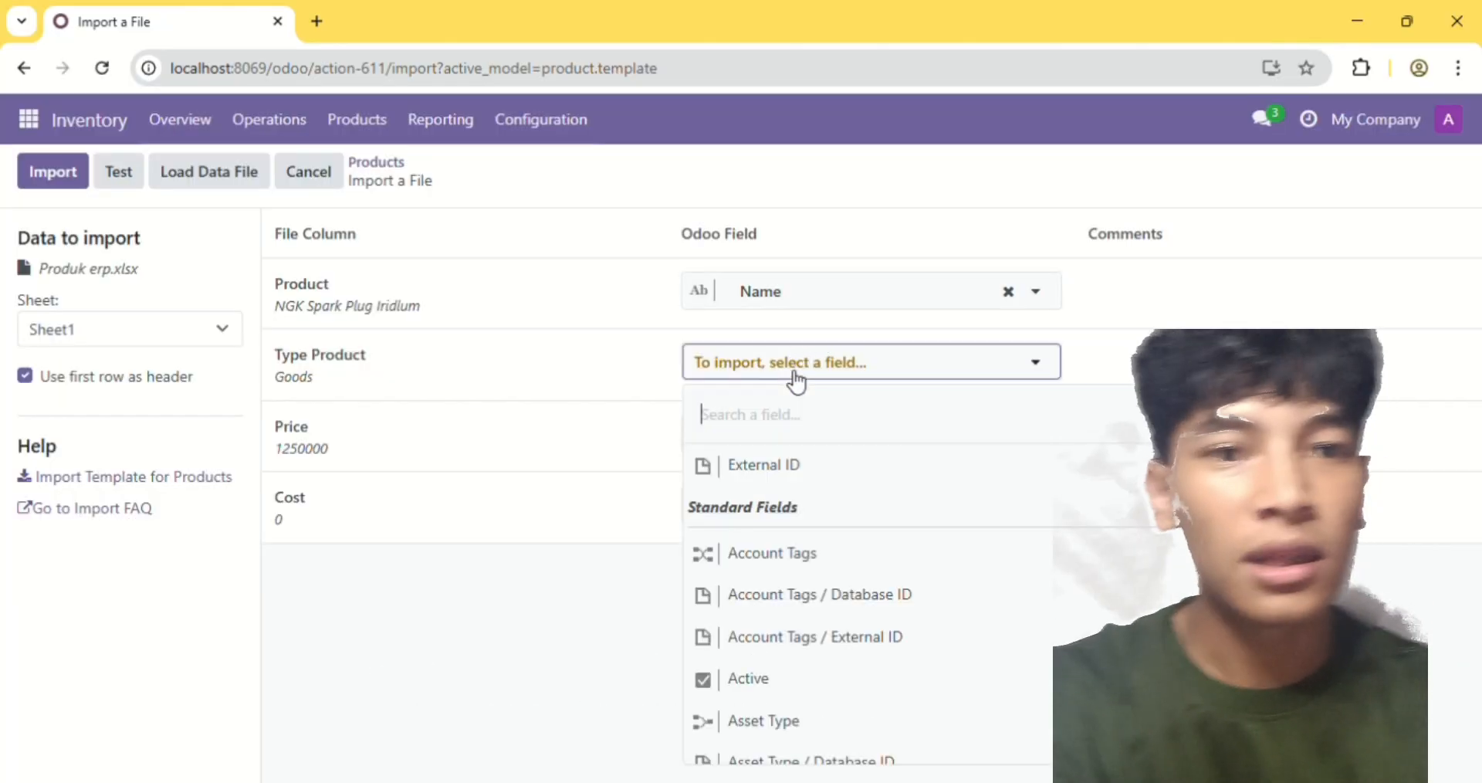
{"action": "type", "text": "type p"}
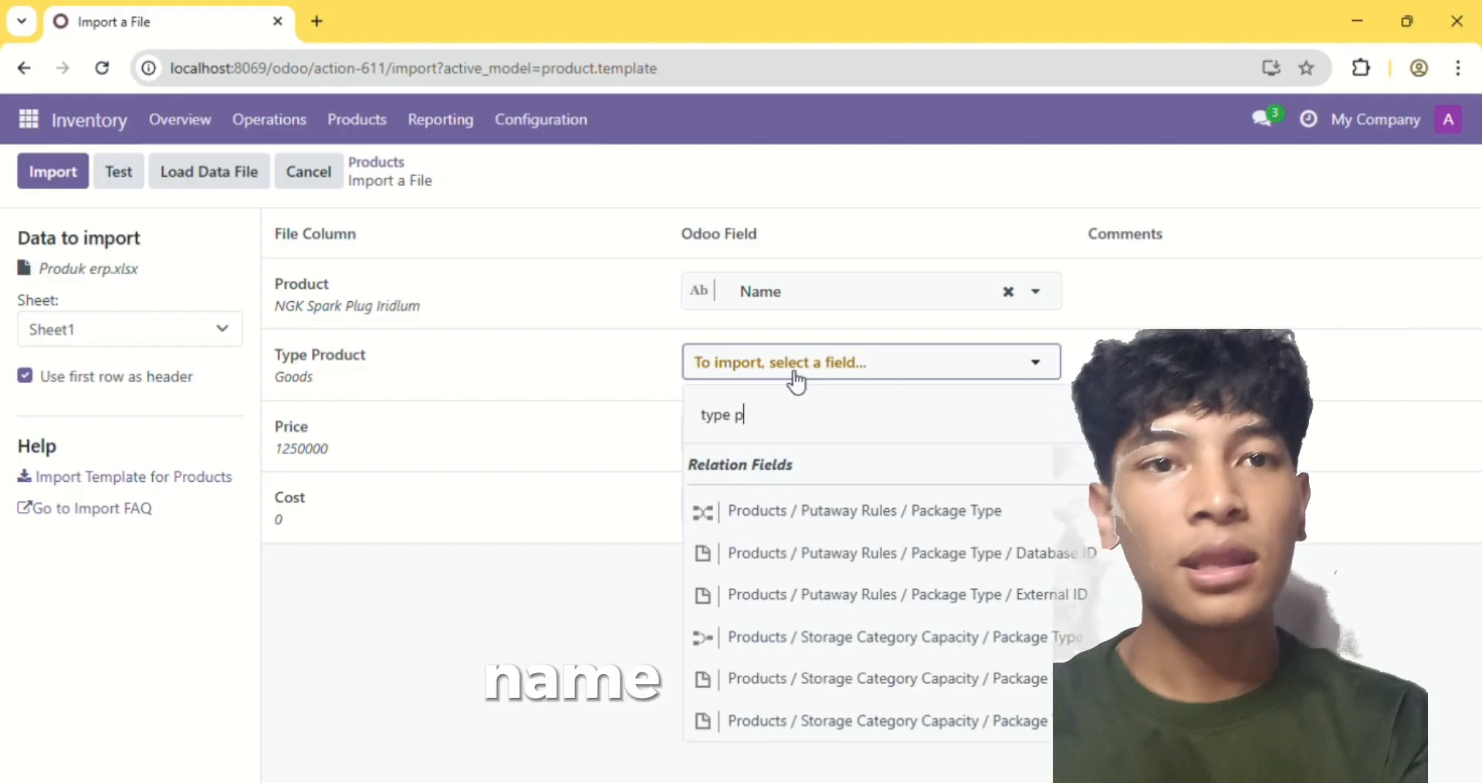
{"action": "type", "text": "r"}
{"action": "key", "text": "BackSpace"}
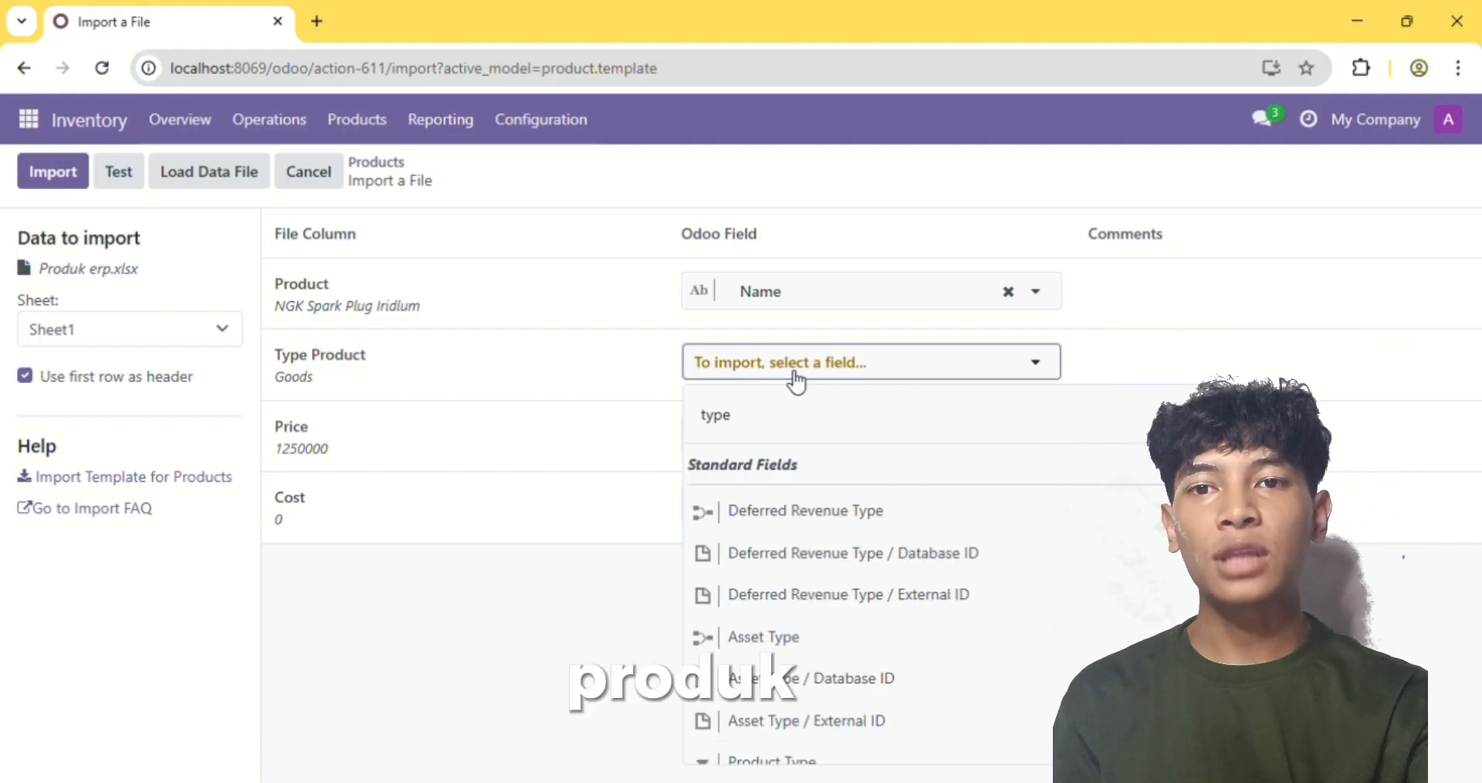
{"action": "key", "text": "BackSpace"}
{"action": "key", "text": "BackSpace"}
{"action": "key", "text": "BackSpace"}
{"action": "key", "text": "BackSpace"}
{"action": "type", "text": "produ"}
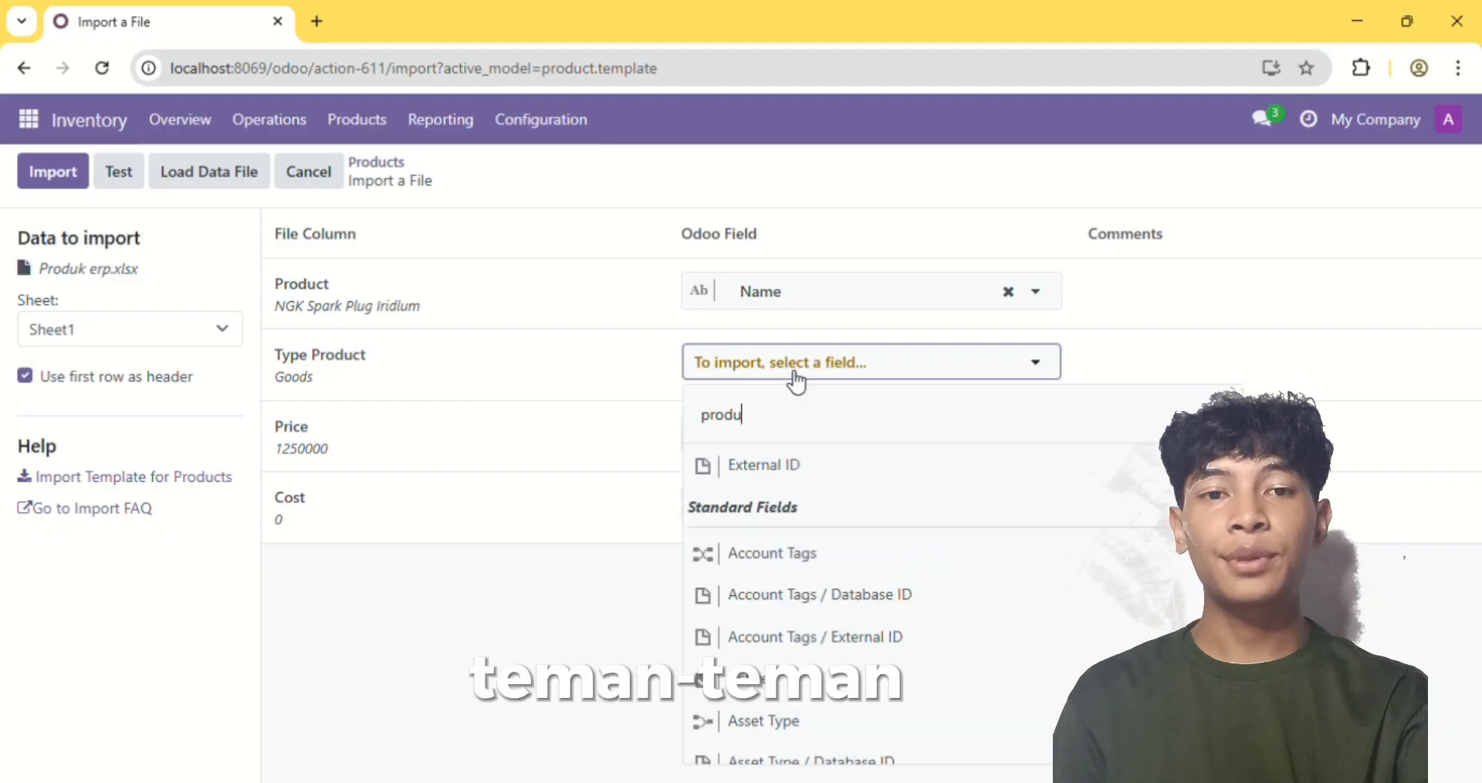
{"action": "left_click", "coordinate": [772, 635]}
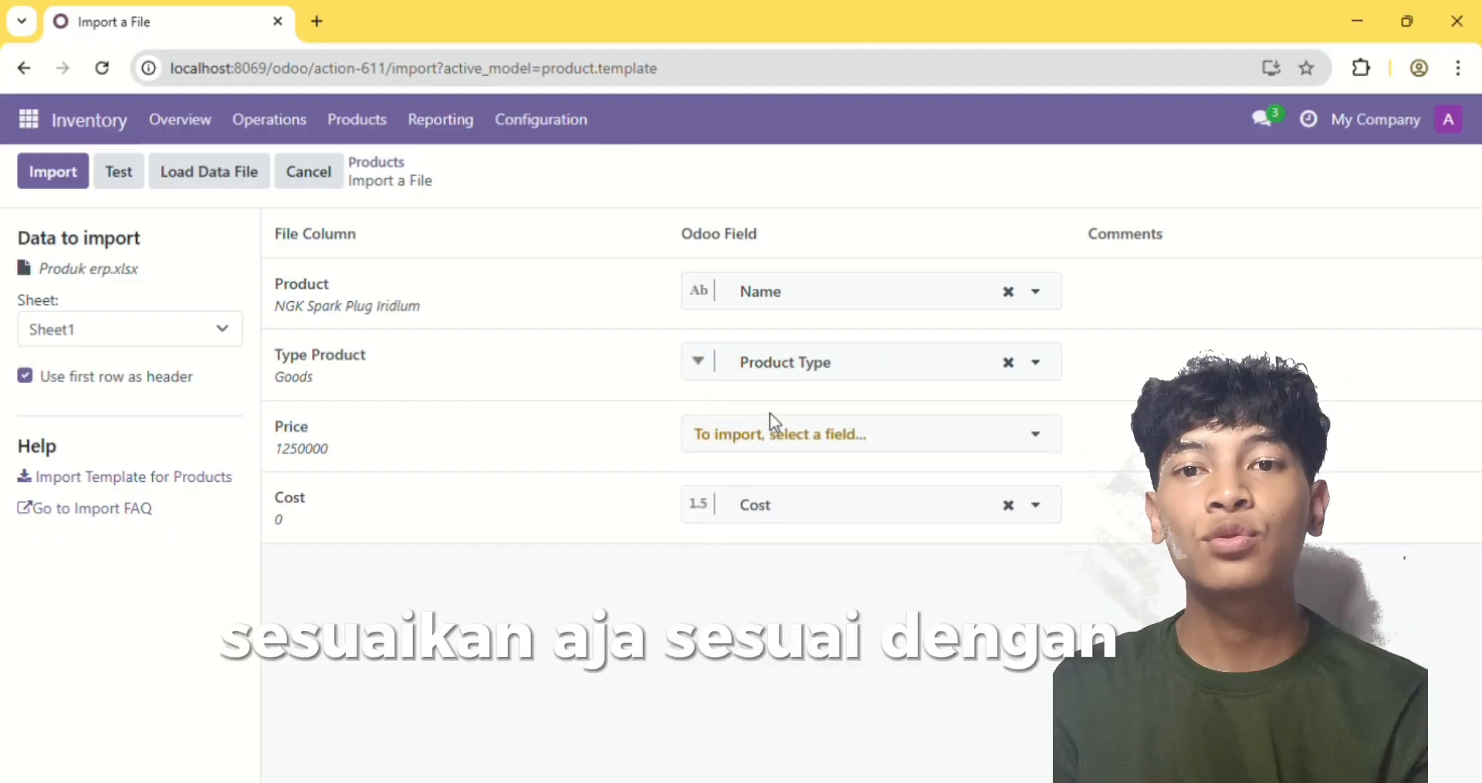
Map the file's Price column to the Sales Price field
{"action": "left_click", "coordinate": [781, 434]}
{"action": "type", "text": "sal"}
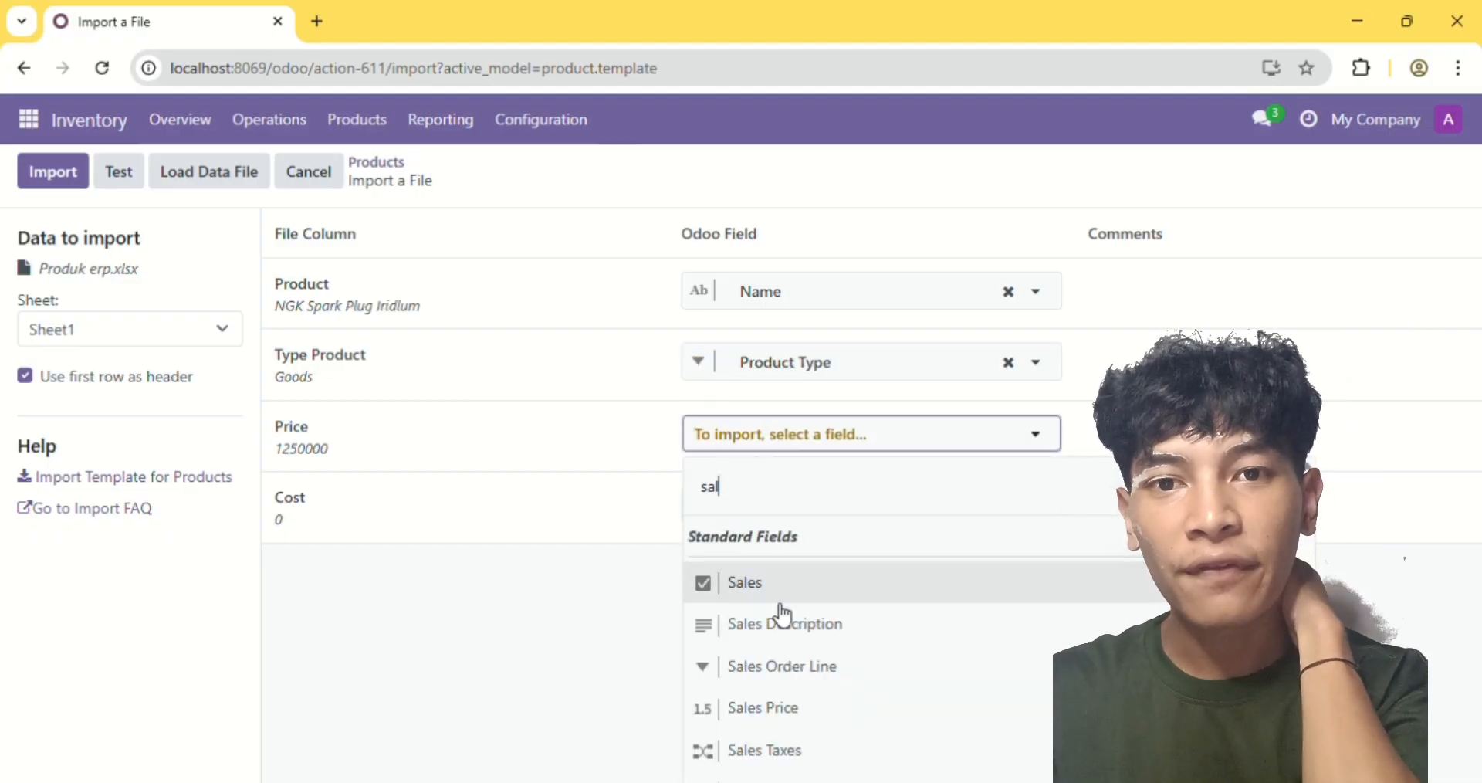
{"action": "left_click", "coordinate": [768, 707]}
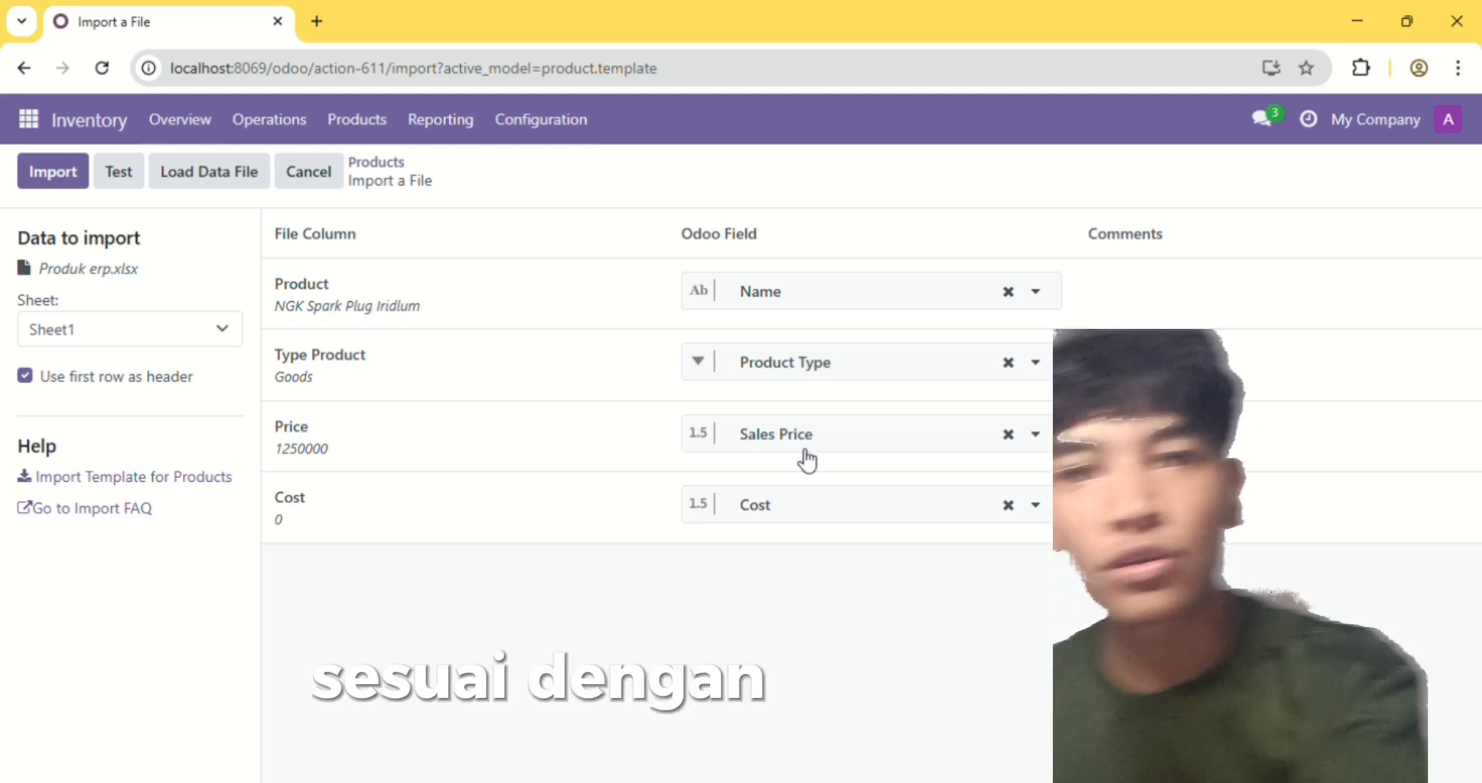
Test the product import, run it, dismiss the notification and show the products in list view
{"action": "left_click", "coordinate": [118, 171]}
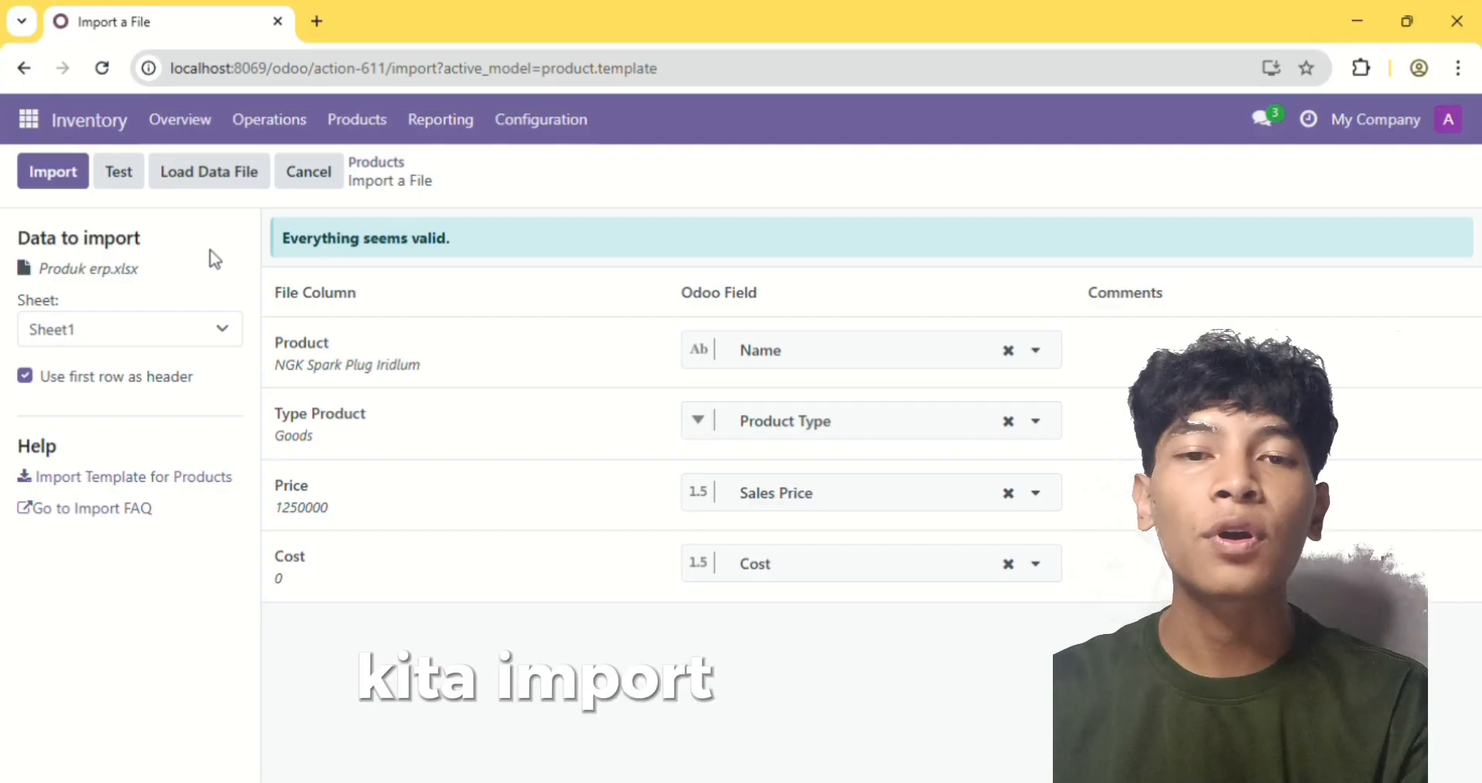
{"action": "left_click", "coordinate": [67, 179]}
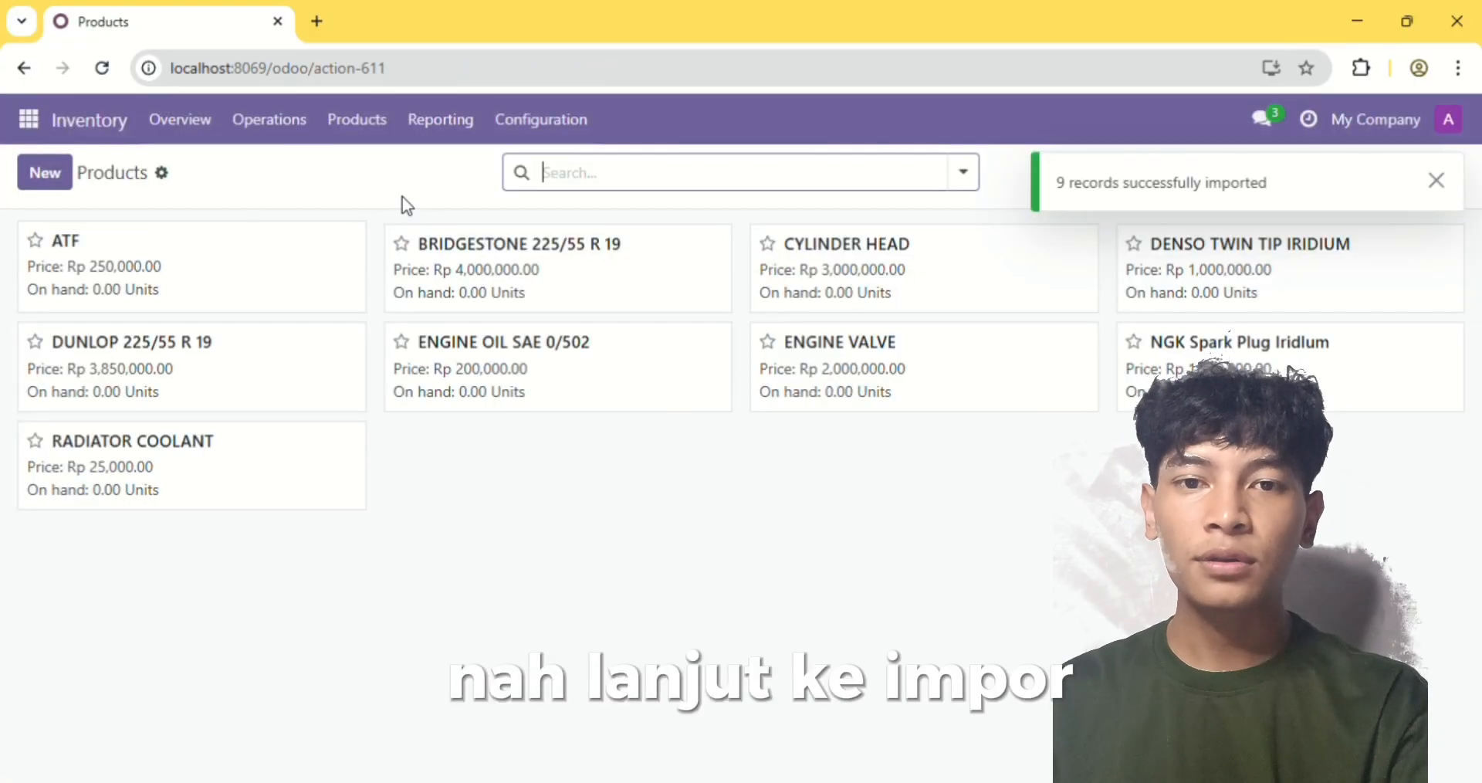
{"action": "left_click", "coordinate": [1438, 183]}
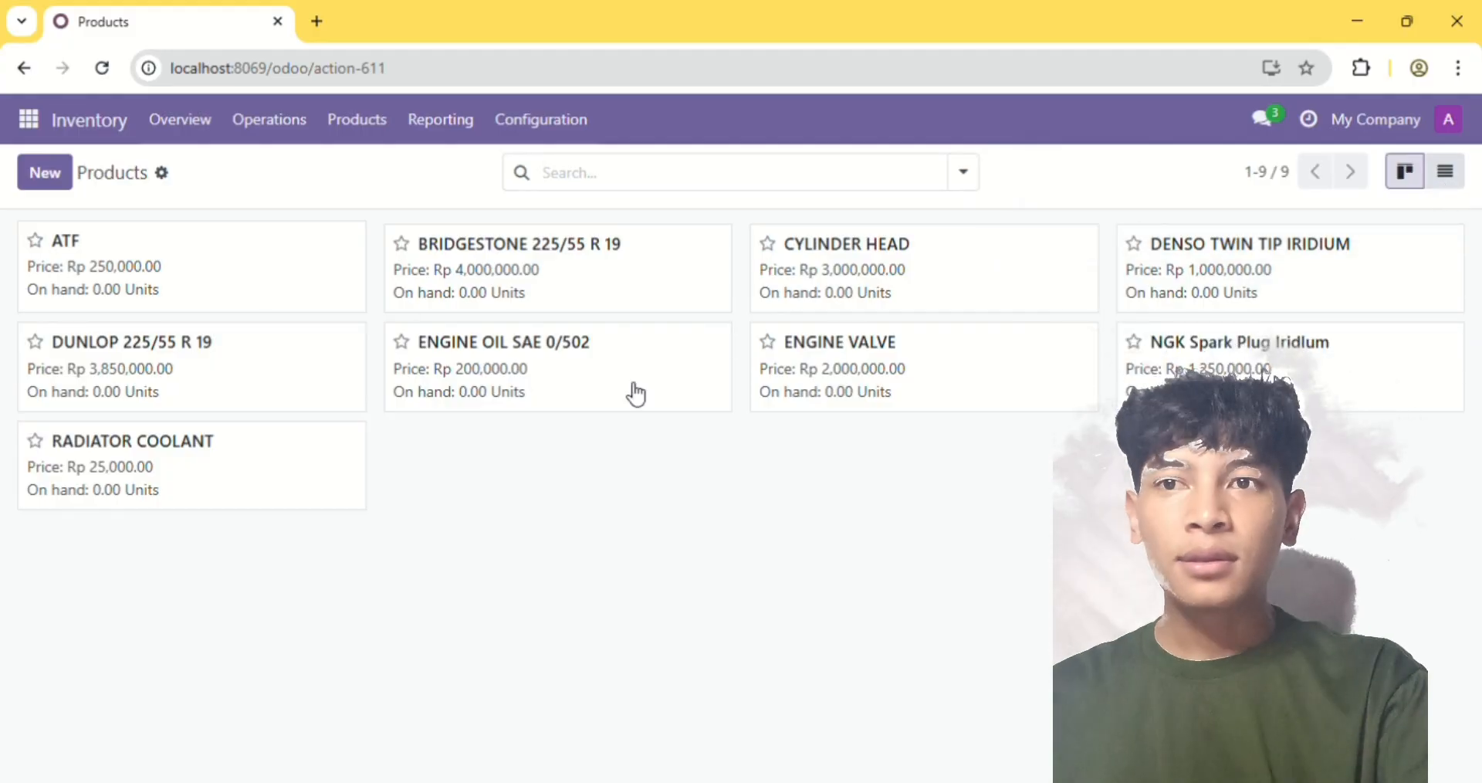
{"action": "left_click", "coordinate": [1453, 181]}
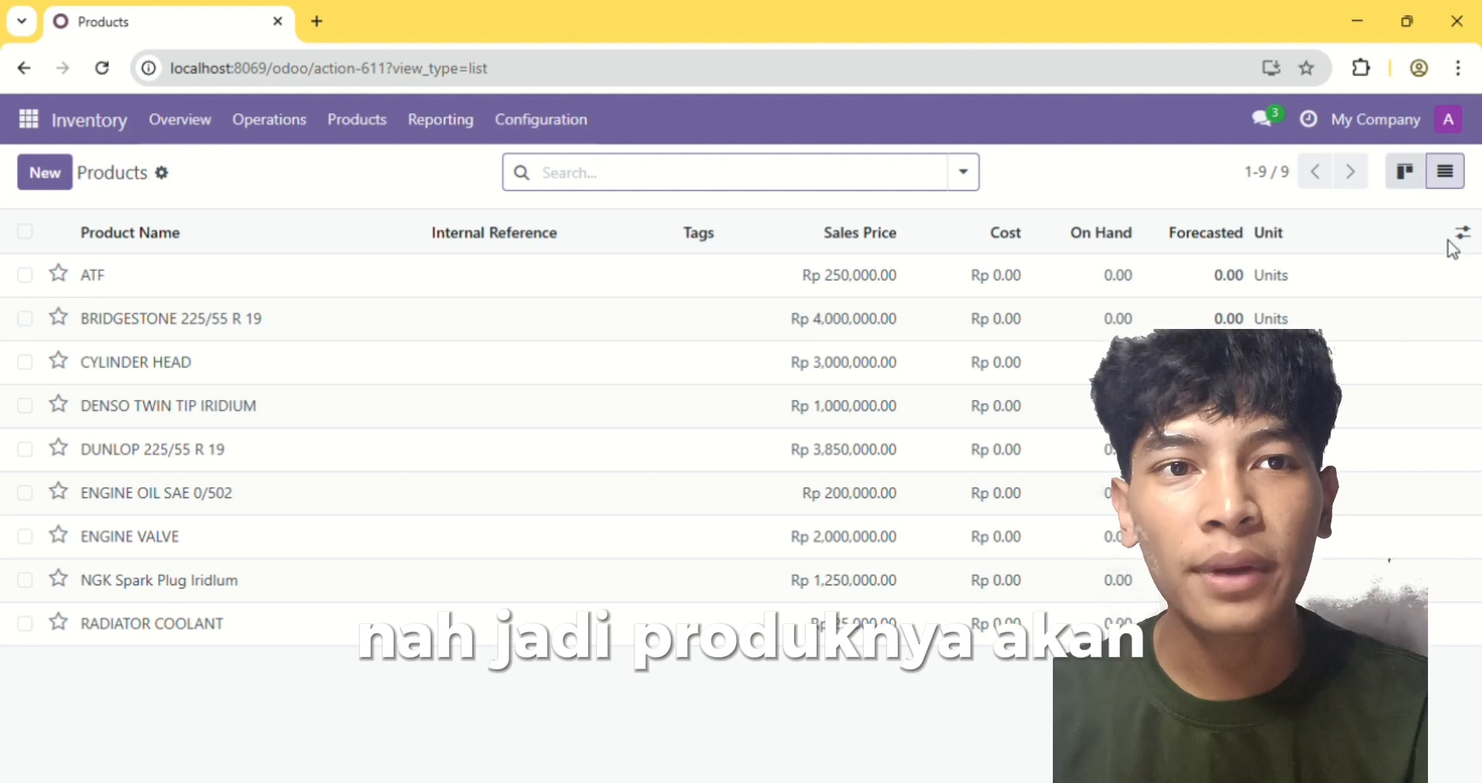
Show the Product Category column in the products list and sort the products by it in descending order
{"action": "left_click", "coordinate": [1463, 233]}
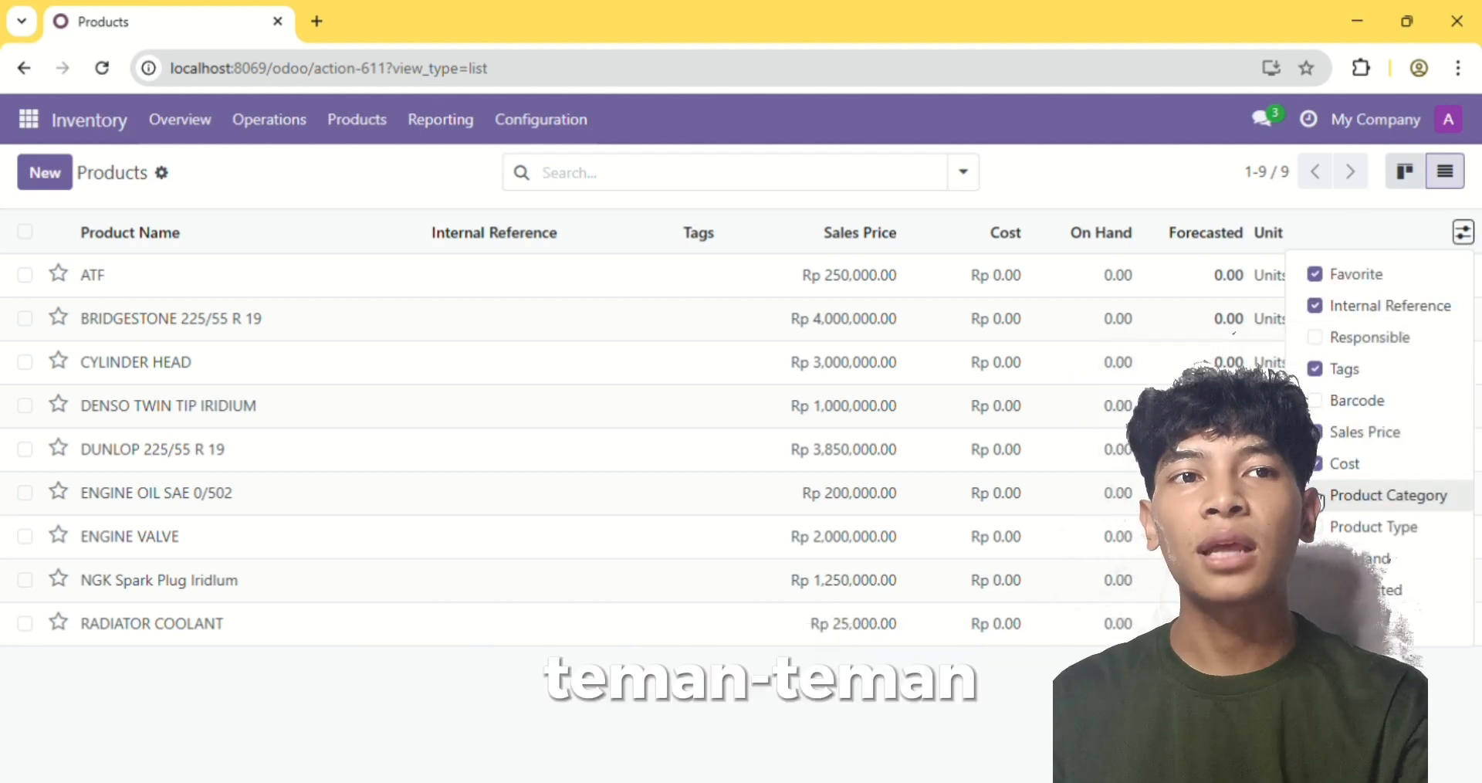
{"action": "left_click", "coordinate": [1320, 500]}
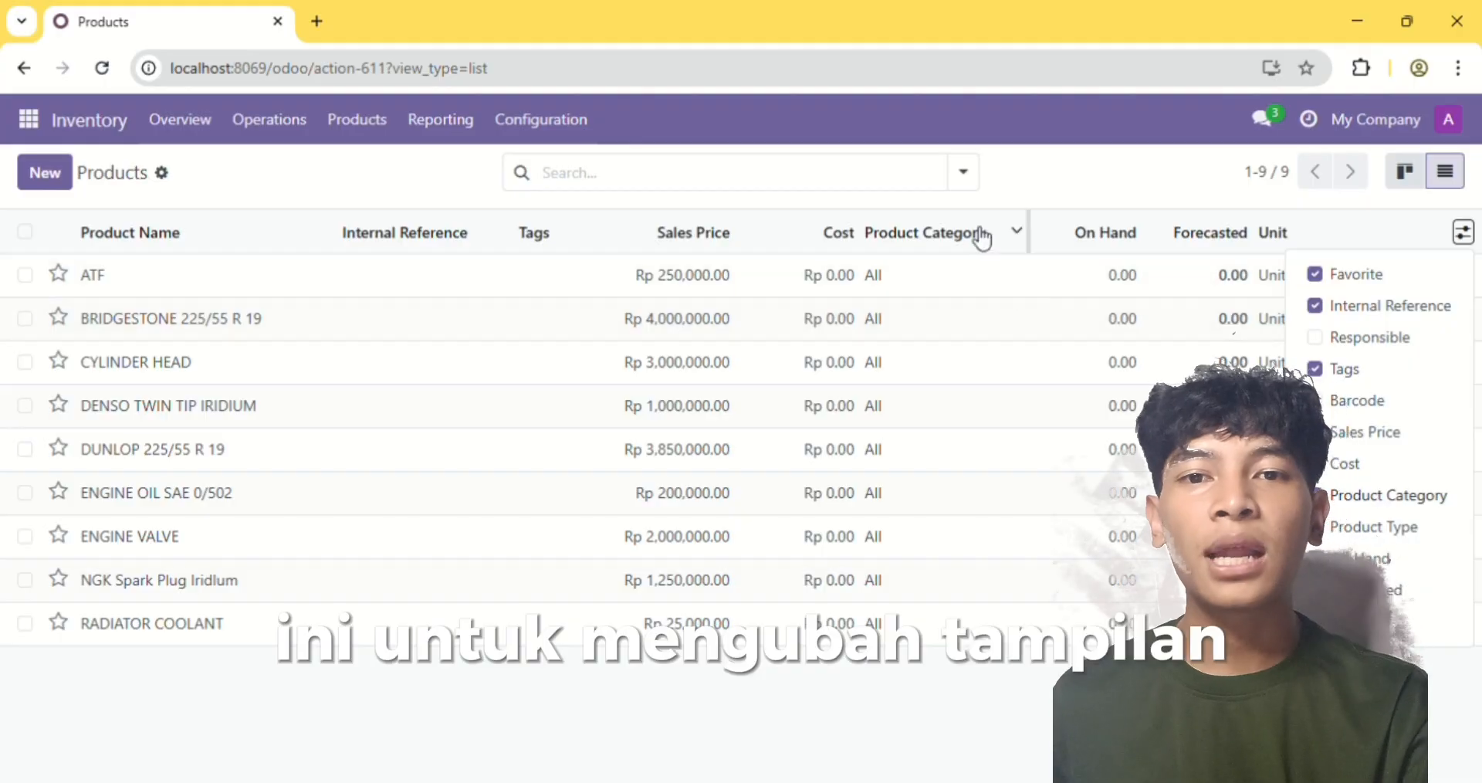
{"action": "left_click", "coordinate": [982, 238]}
{"action": "left_click", "coordinate": [960, 242]}
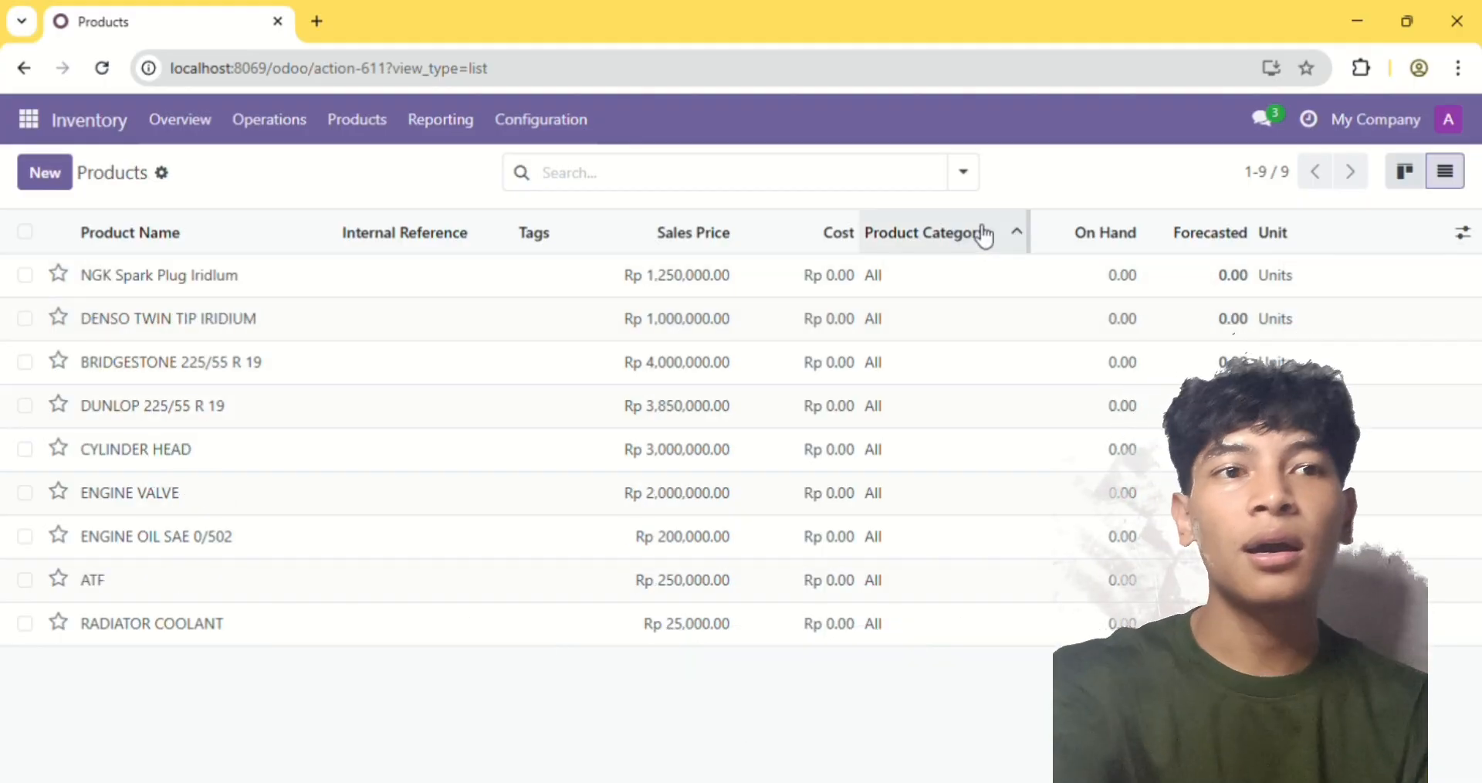
{"action": "left_click", "coordinate": [985, 236]}
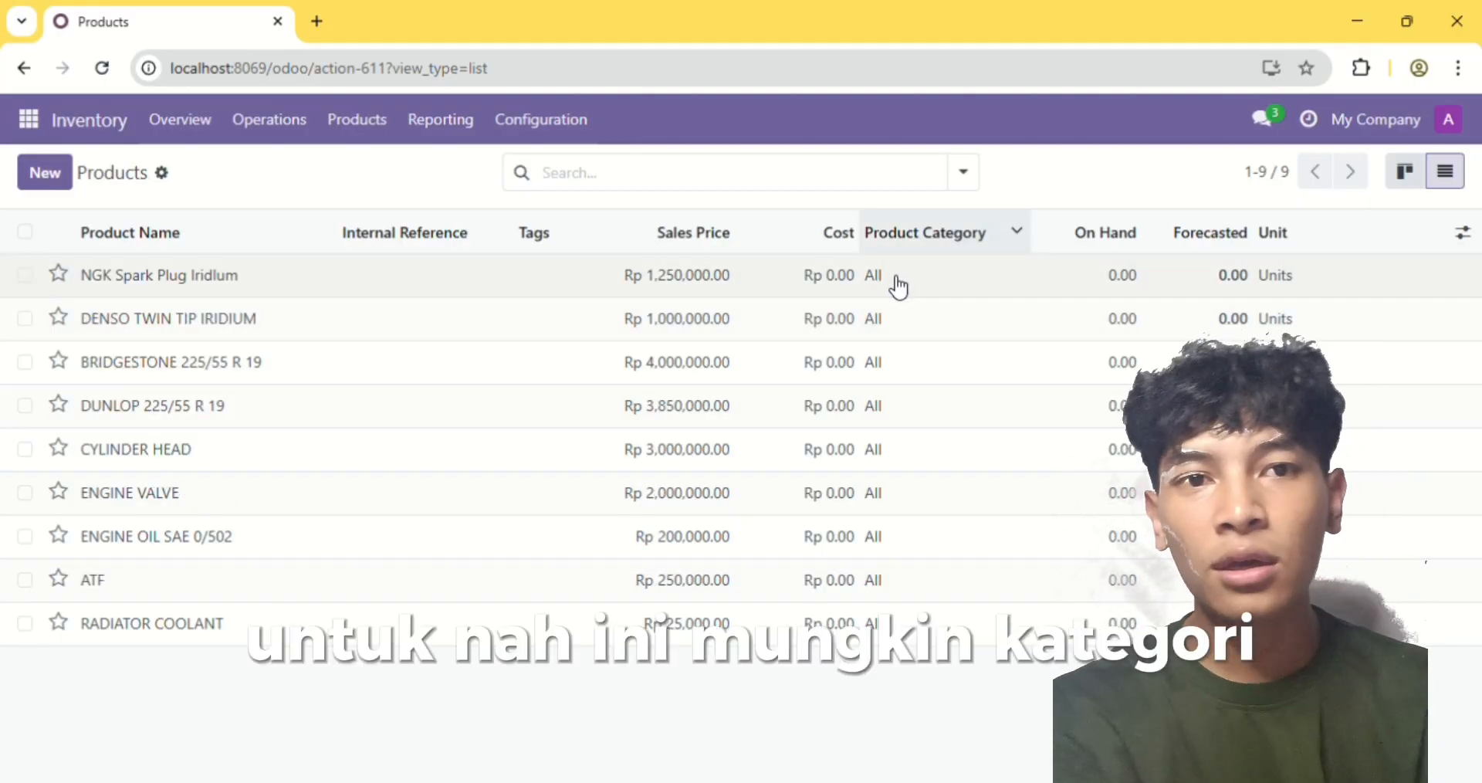
Set the product category of all listed products to All / AVCO in one bulk update and clear the selection
{"action": "left_click", "coordinate": [896, 286]}
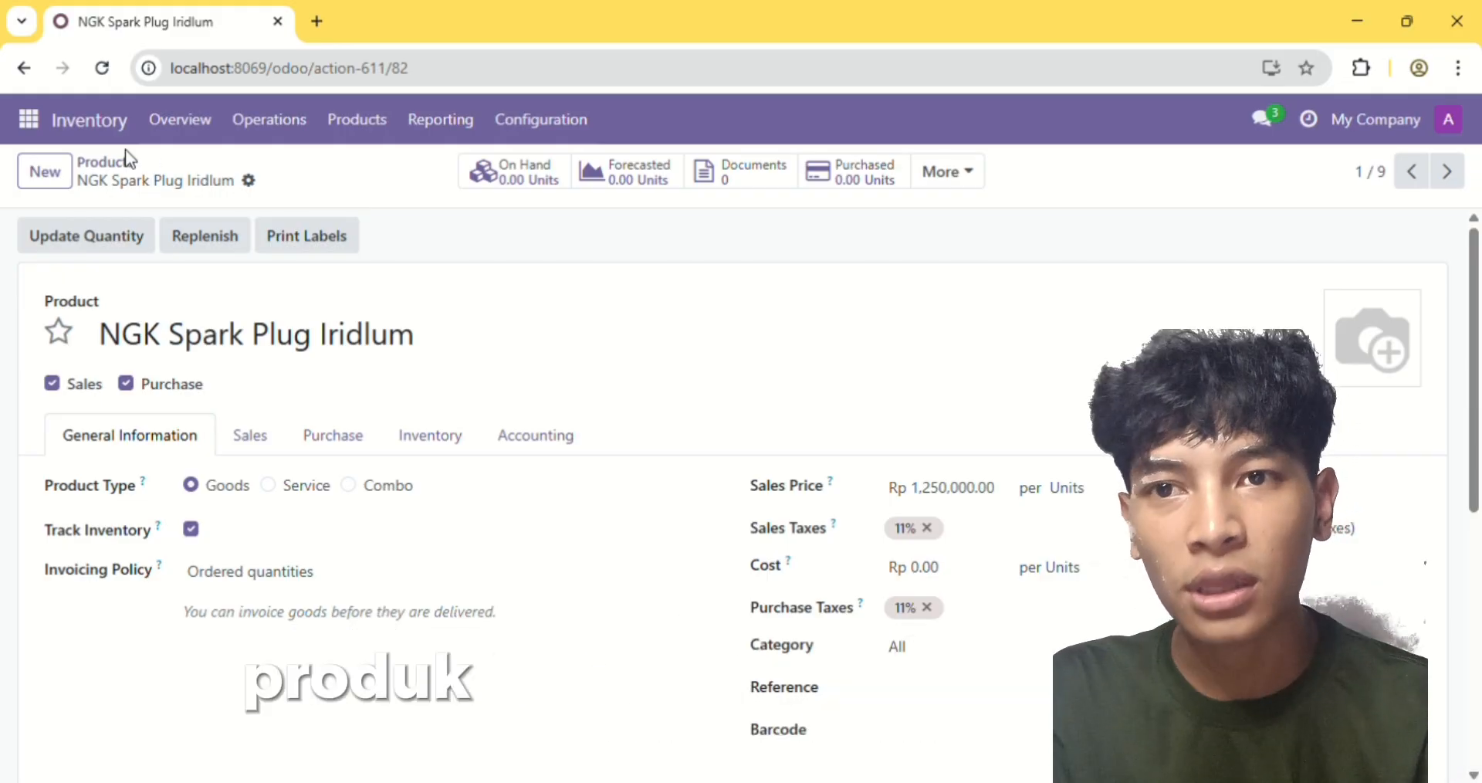
{"action": "left_click", "coordinate": [108, 164]}
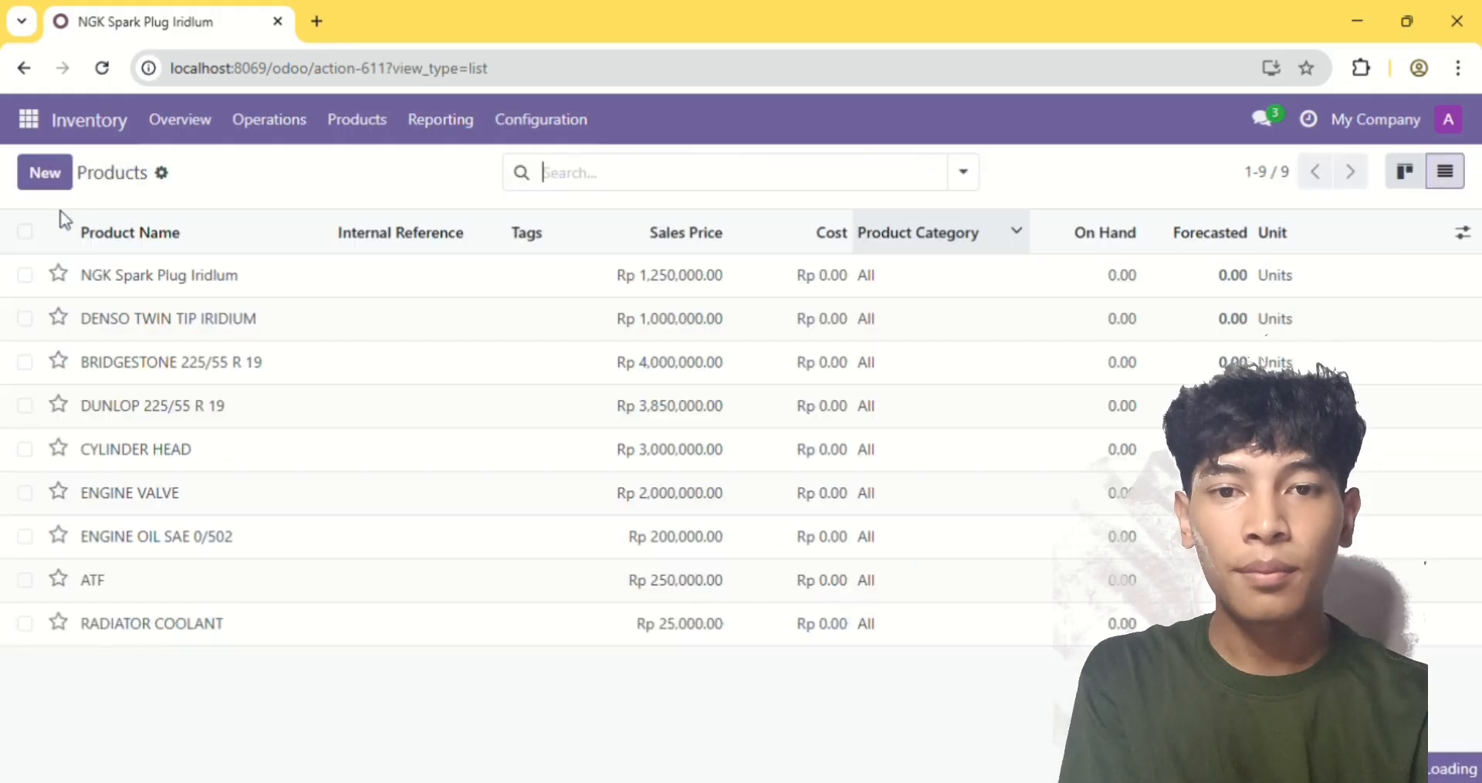
{"action": "left_click", "coordinate": [25, 231]}
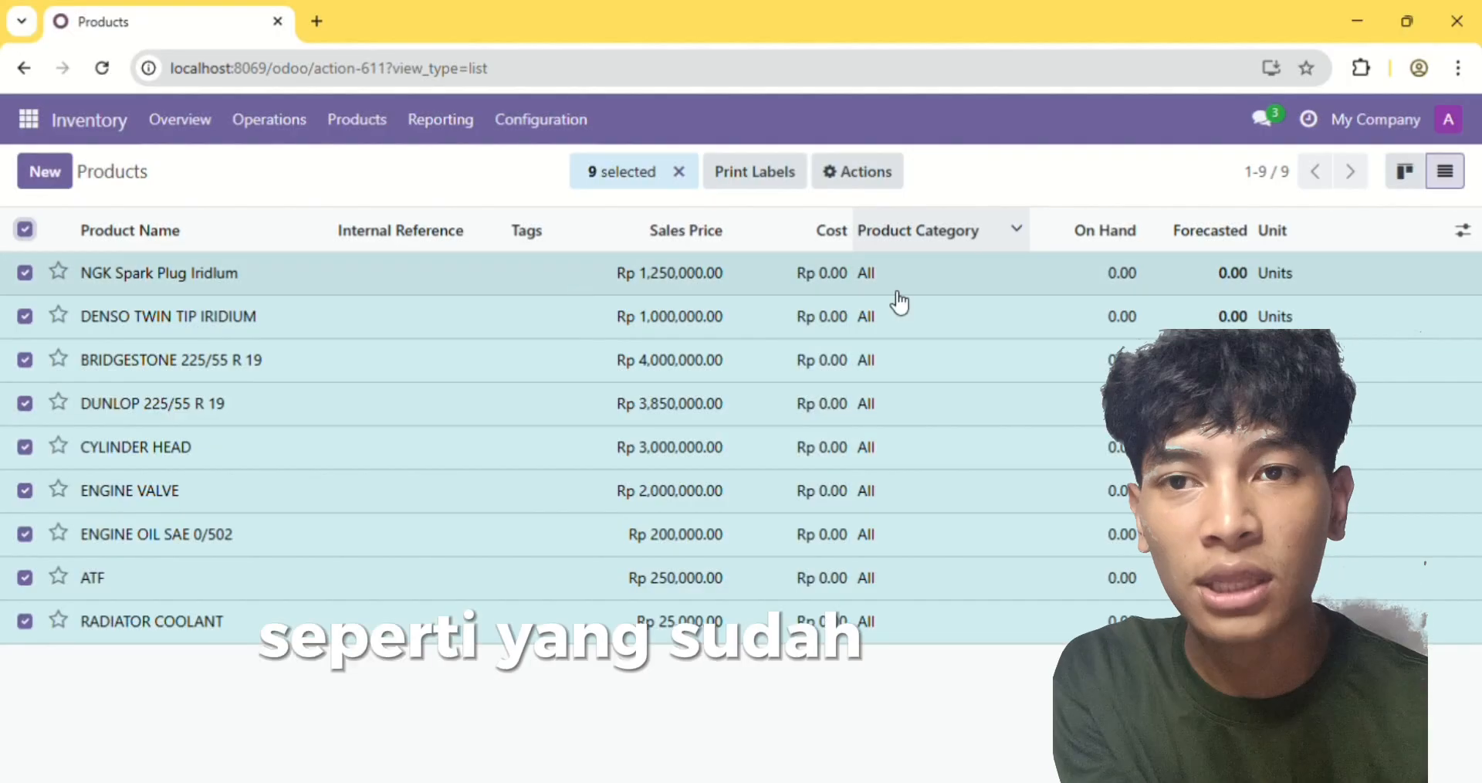
{"action": "left_click", "coordinate": [878, 284]}
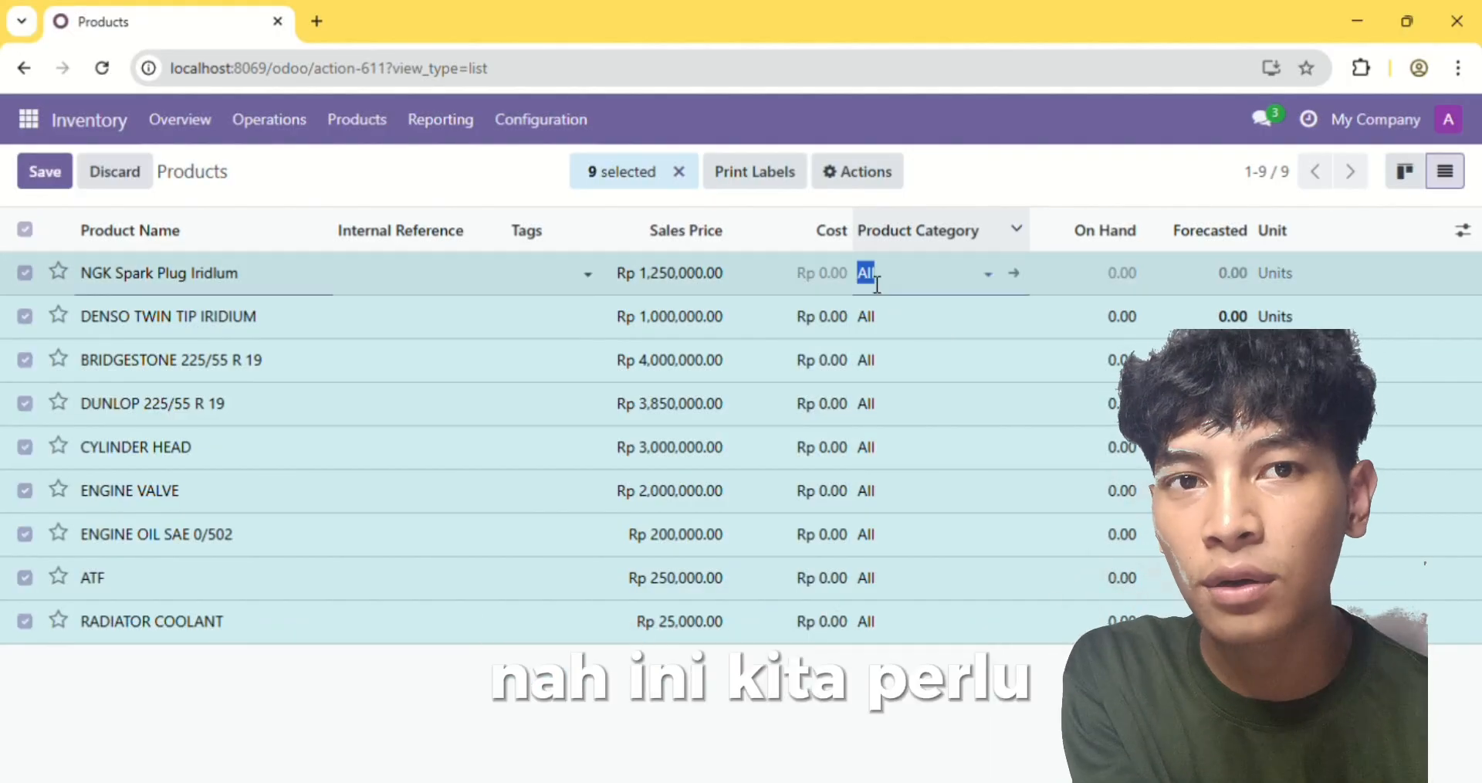
{"action": "type", "text": "a"}
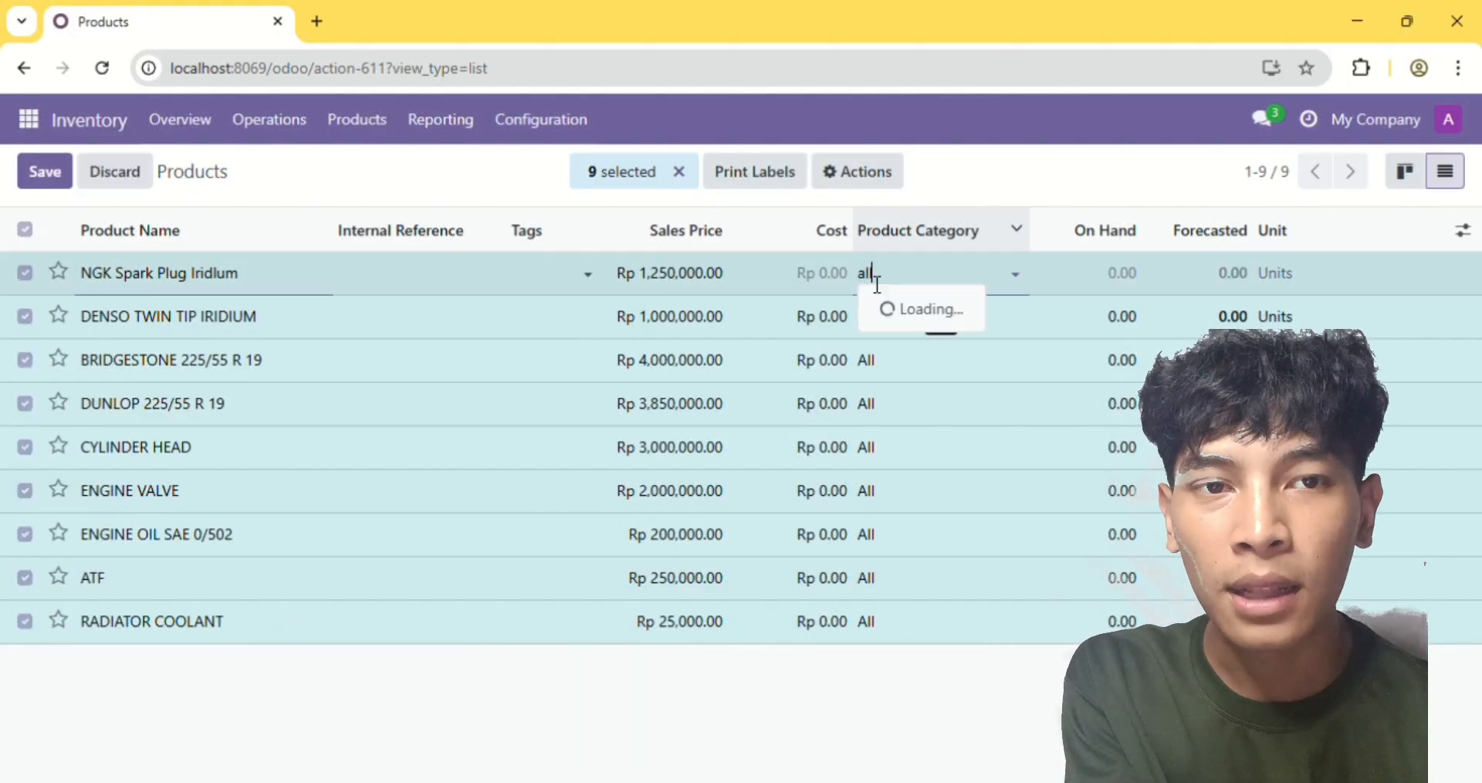
{"action": "left_click", "coordinate": [915, 339]}
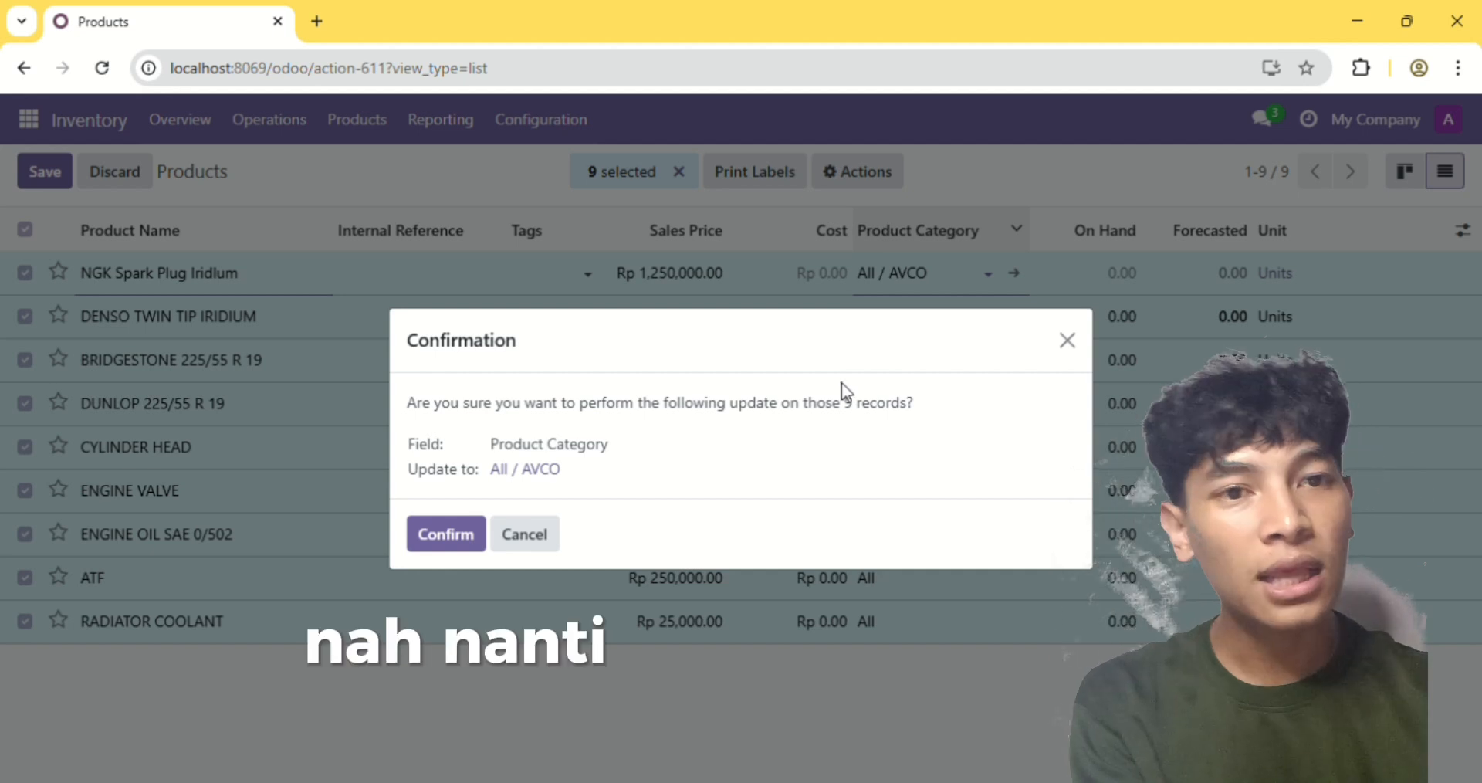
{"action": "left_click", "coordinate": [445, 536]}
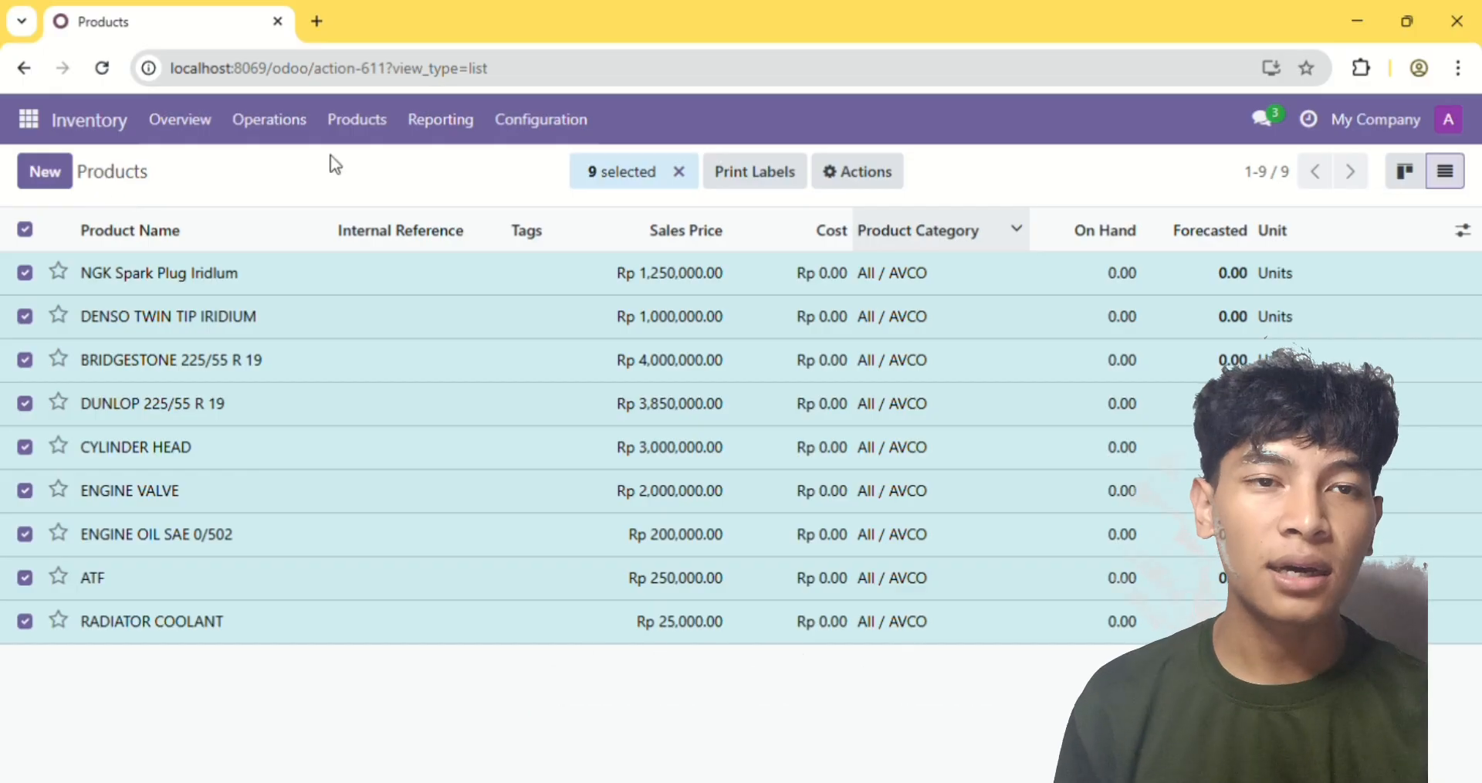
{"action": "left_click", "coordinate": [681, 173]}
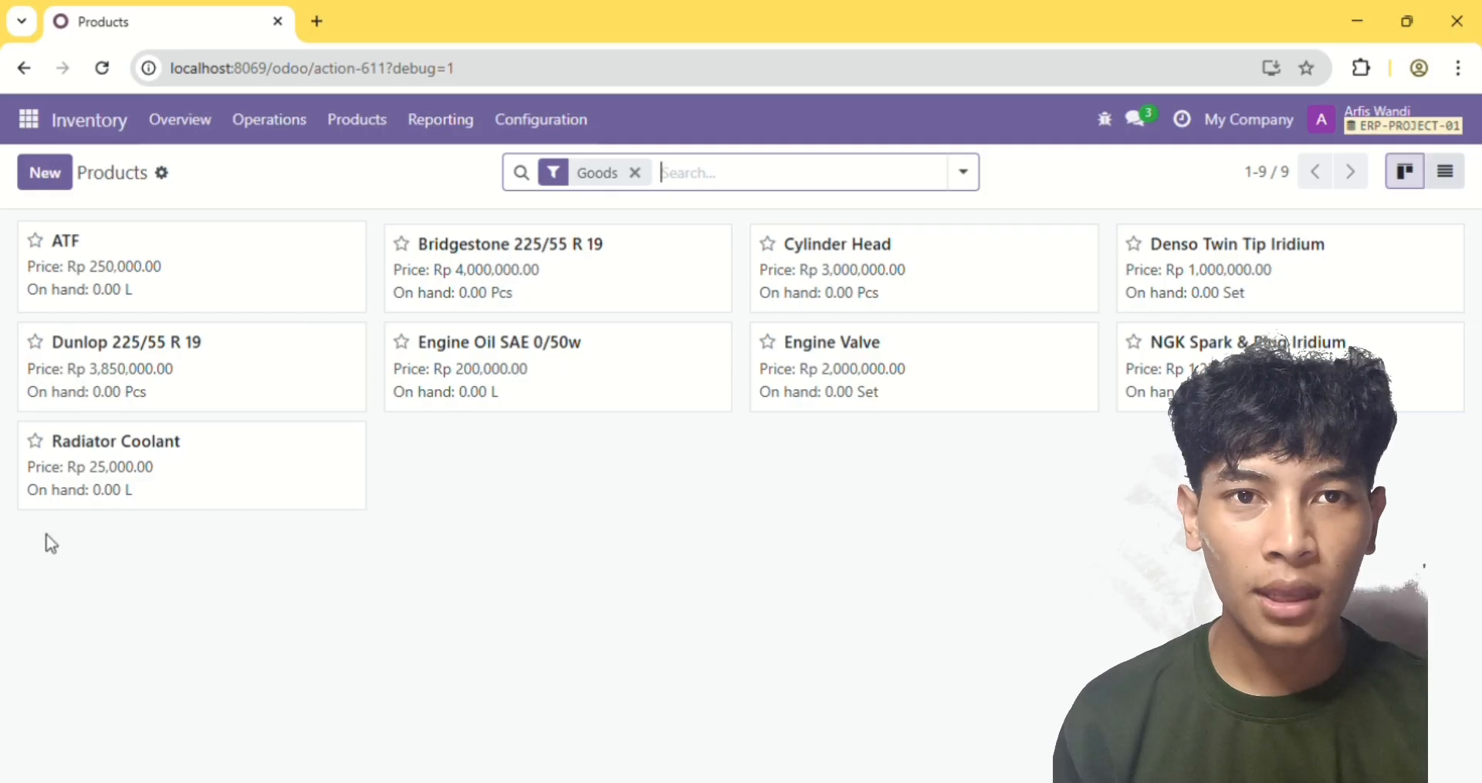
Switch to the Accounting module and open the vendors list
{"action": "left_click", "coordinate": [28, 119]}
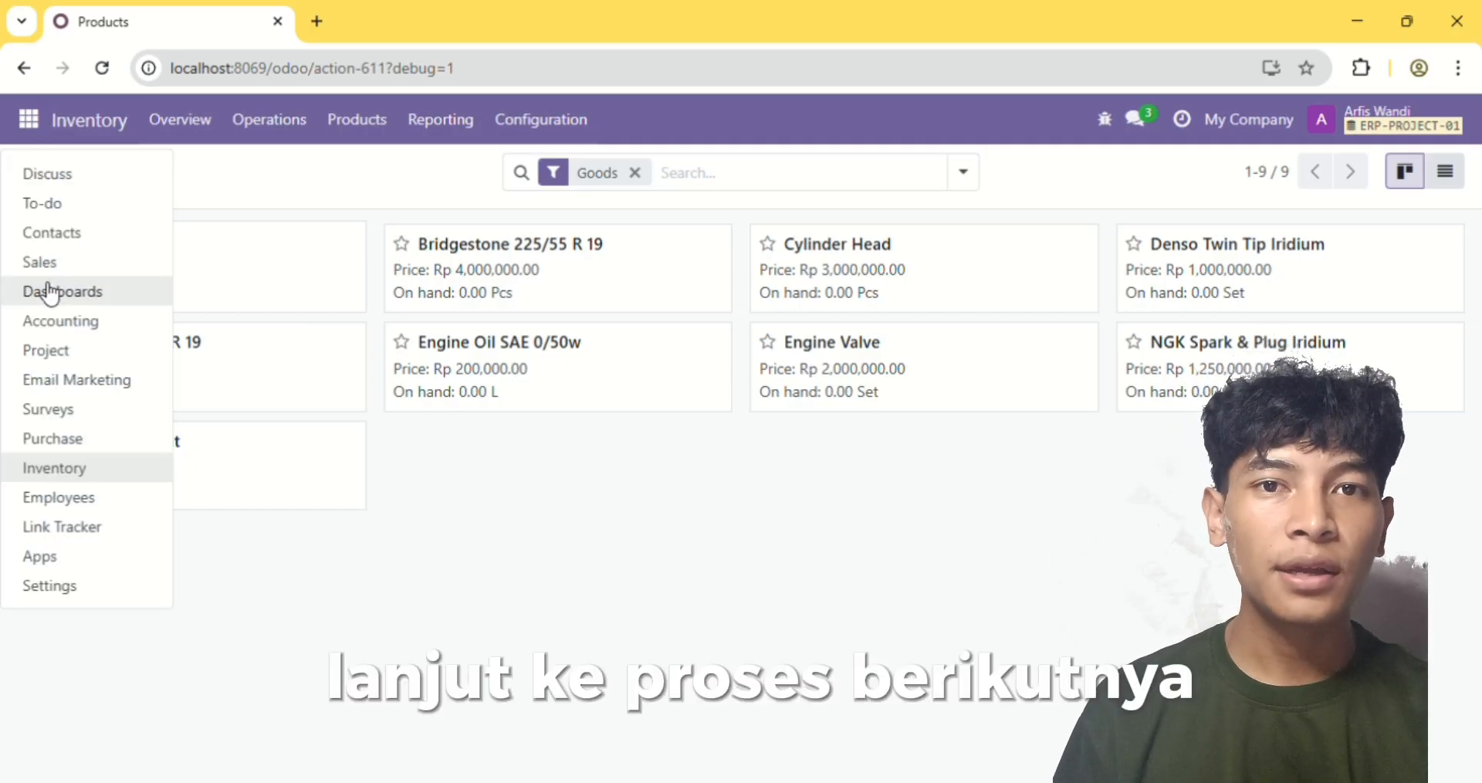
{"action": "left_click", "coordinate": [74, 325]}
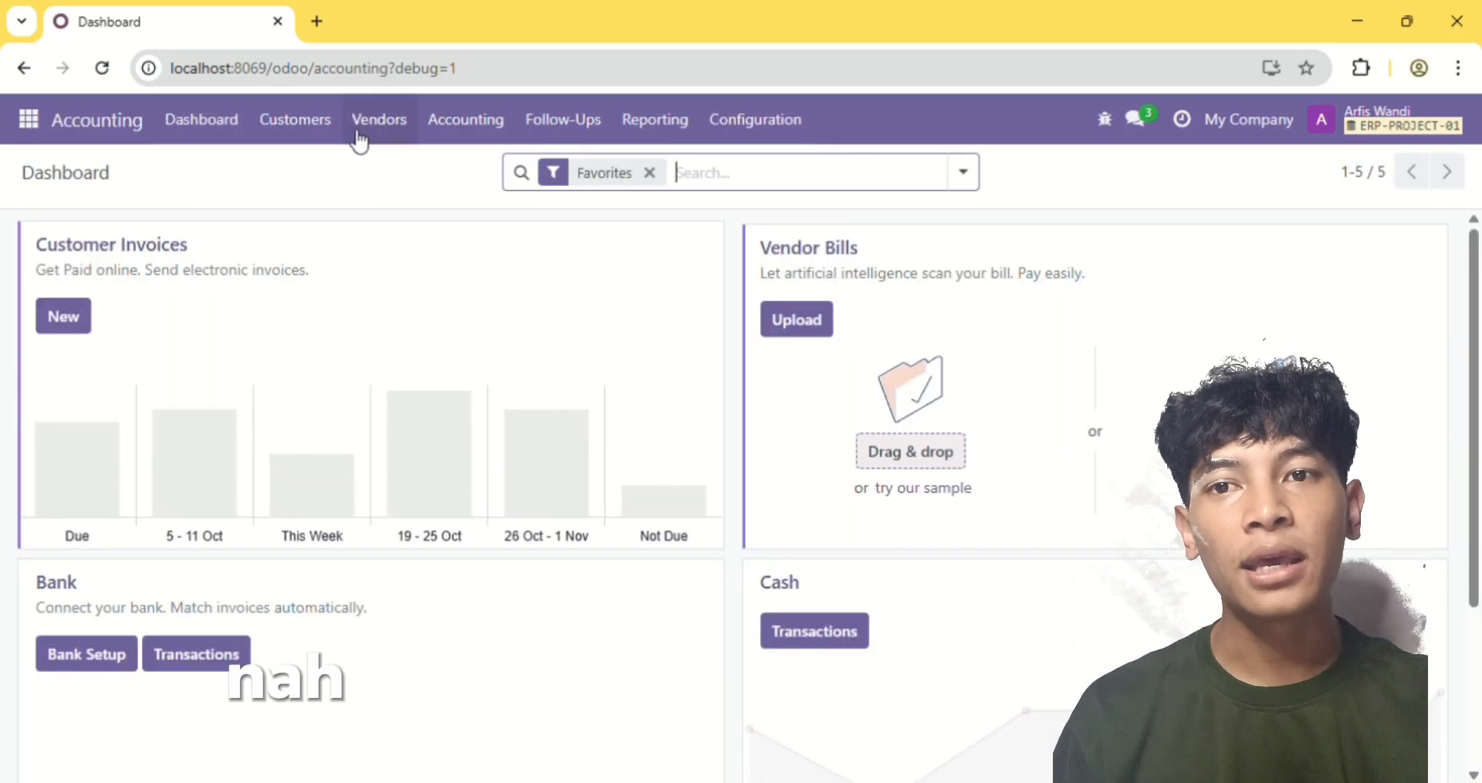
{"action": "left_click", "coordinate": [301, 122]}
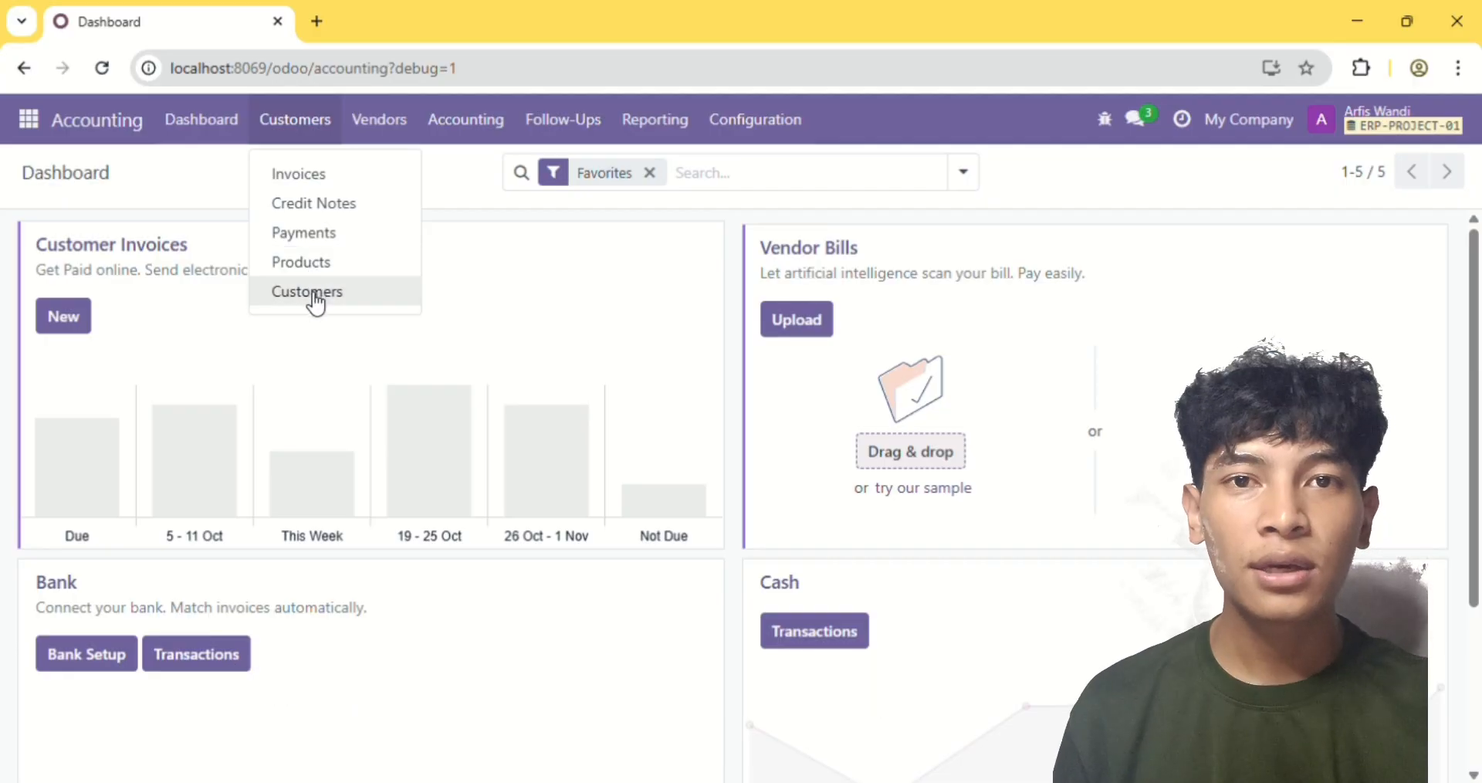
{"action": "mouse_move", "coordinate": [384, 142]}
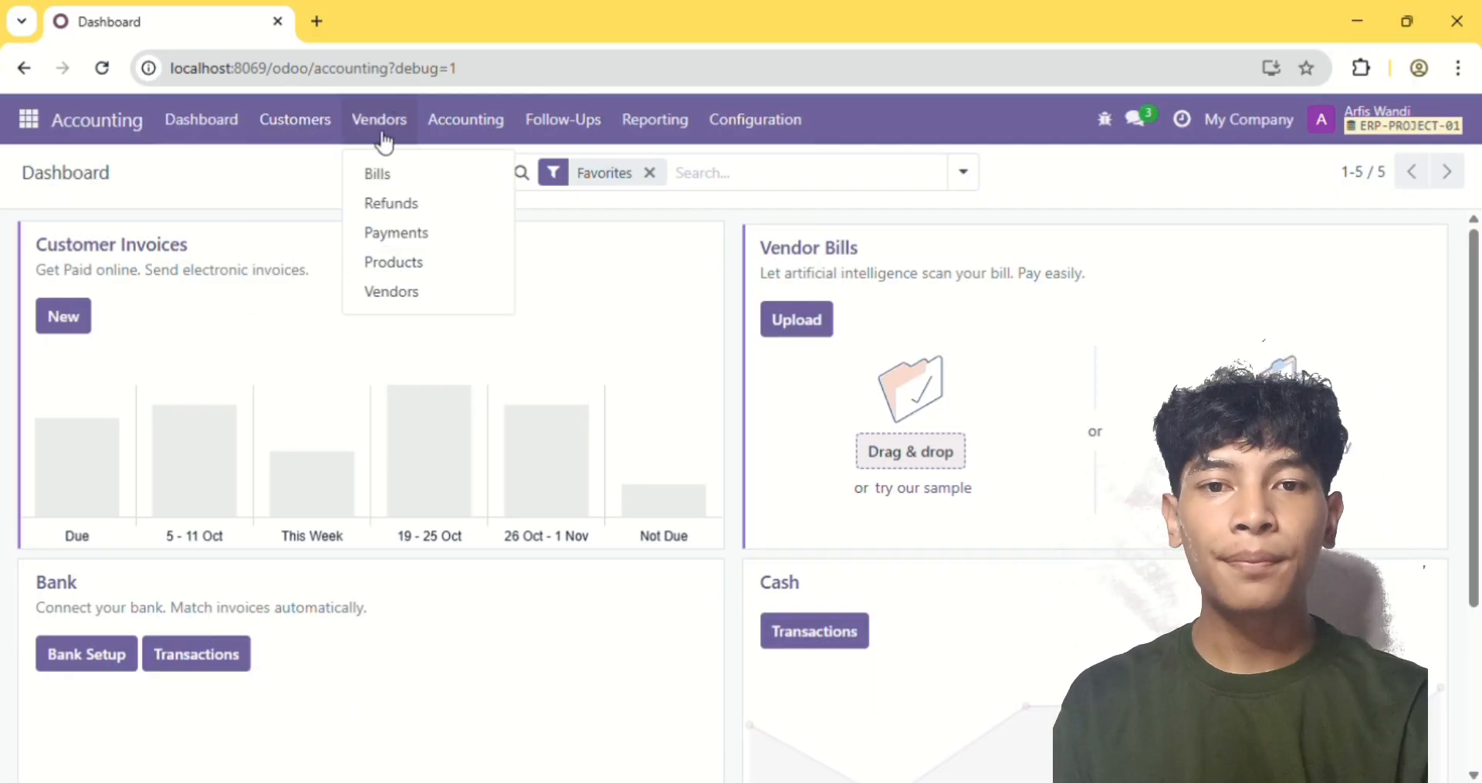
{"action": "left_click", "coordinate": [396, 294]}
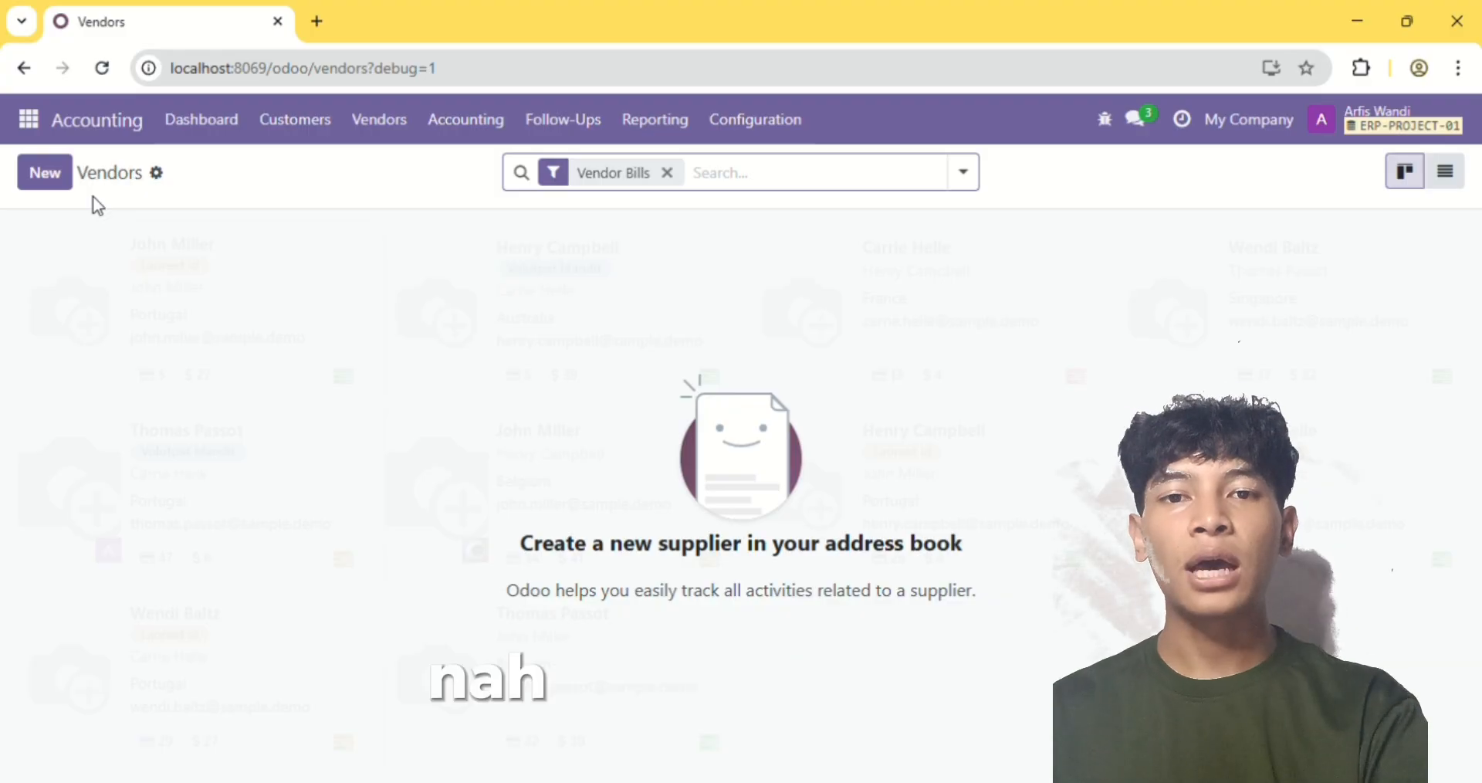
Start a new company vendor named PT. Eagle Rubberindo
{"action": "left_click", "coordinate": [49, 179]}
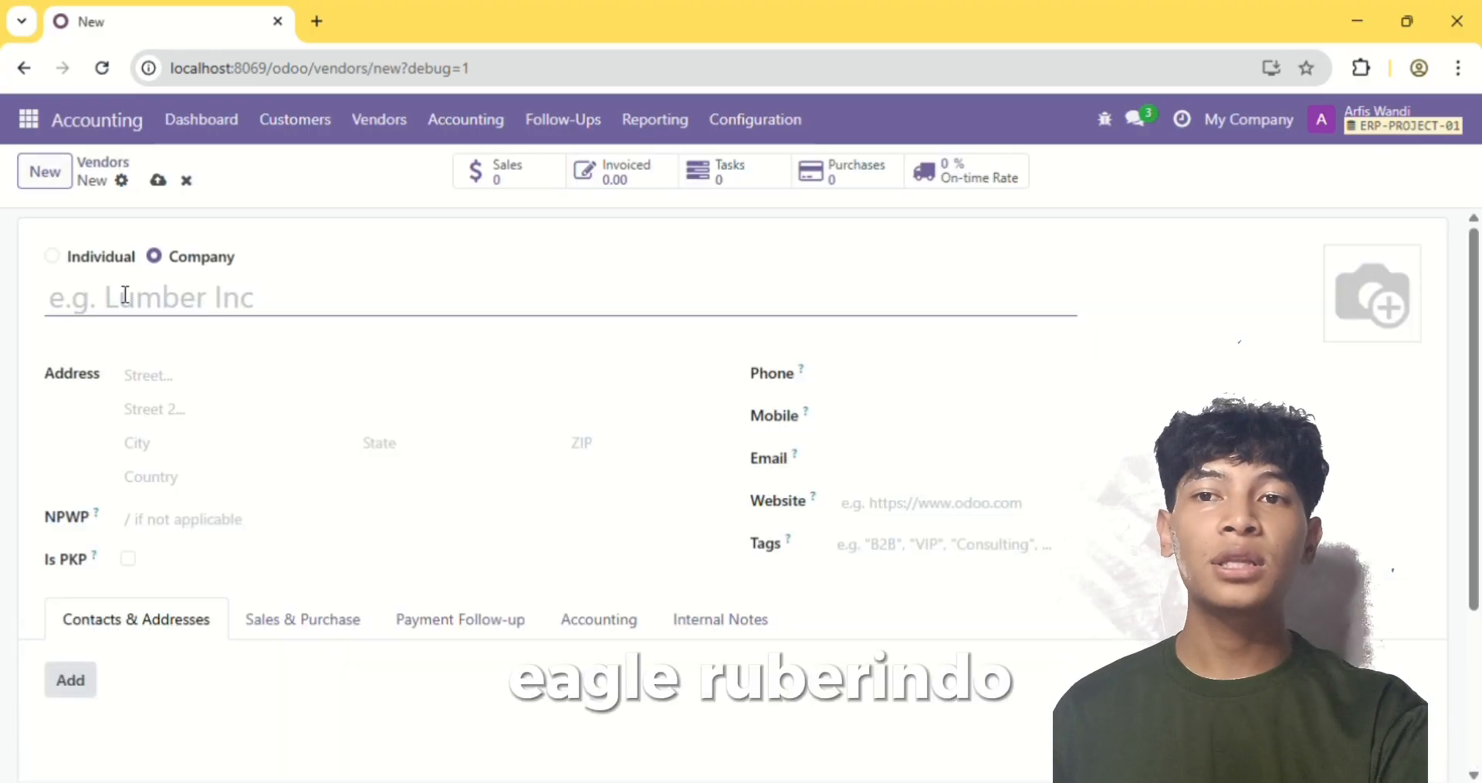
{"action": "type", "text": "PT"}
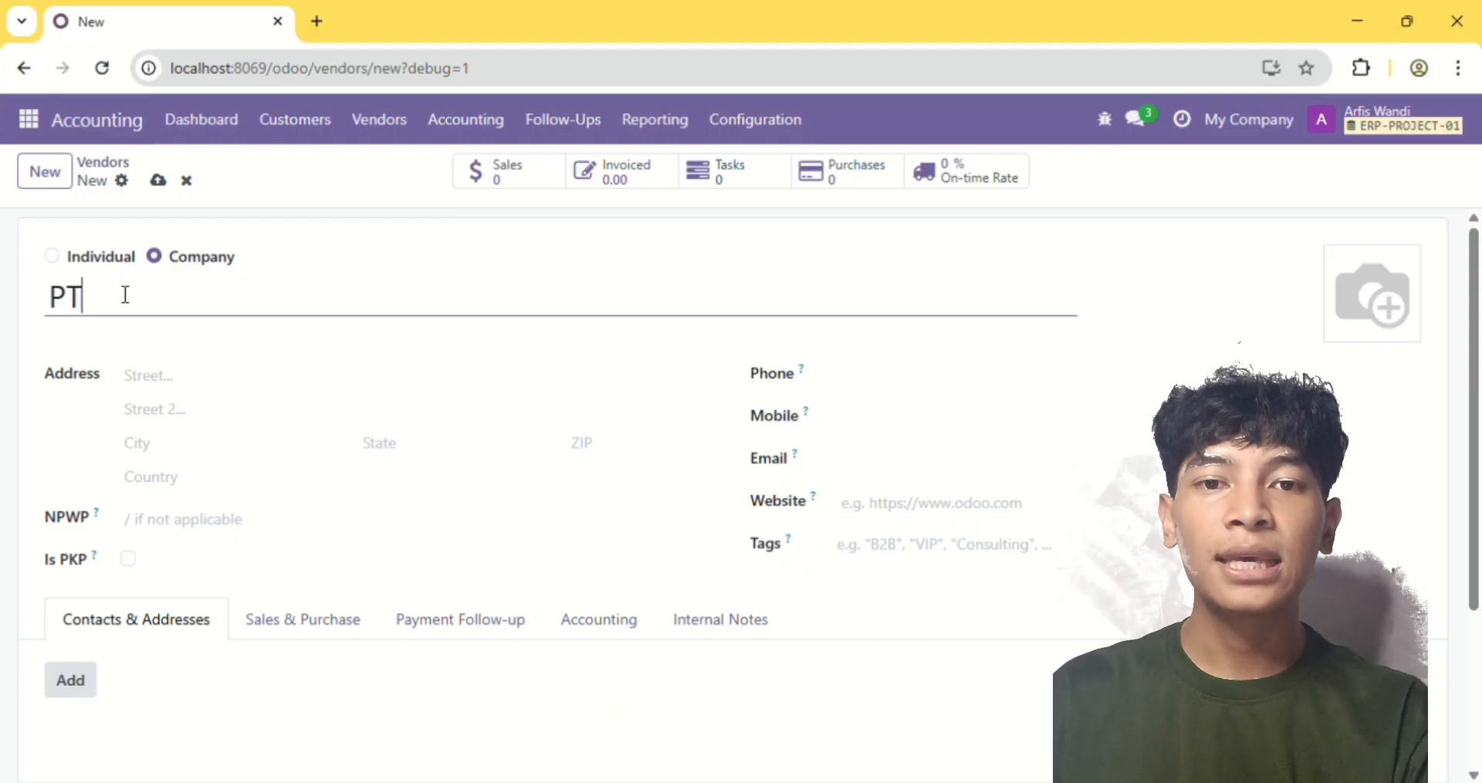
{"action": "type", "text": ". E"}
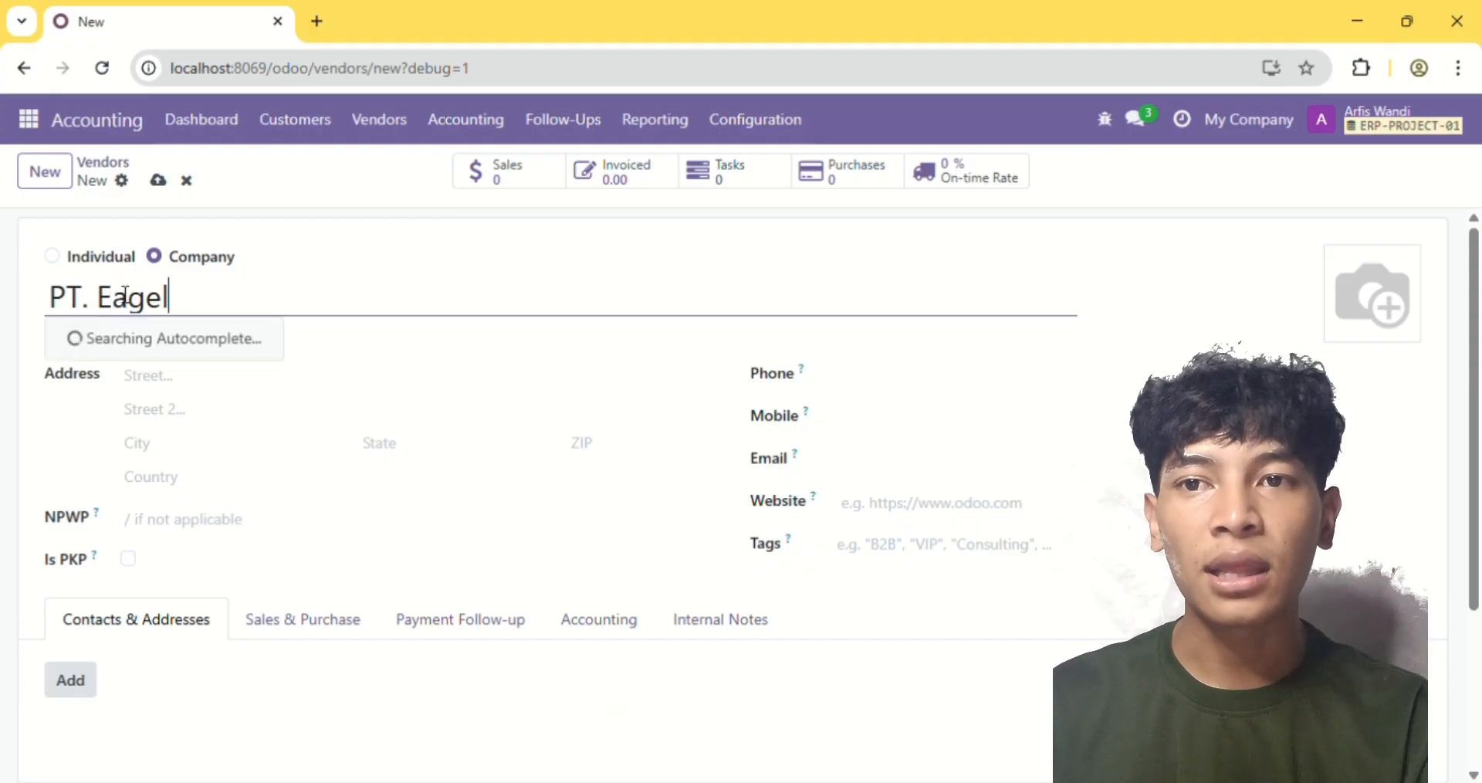
{"action": "type", "text": "agle Rubberindo"}
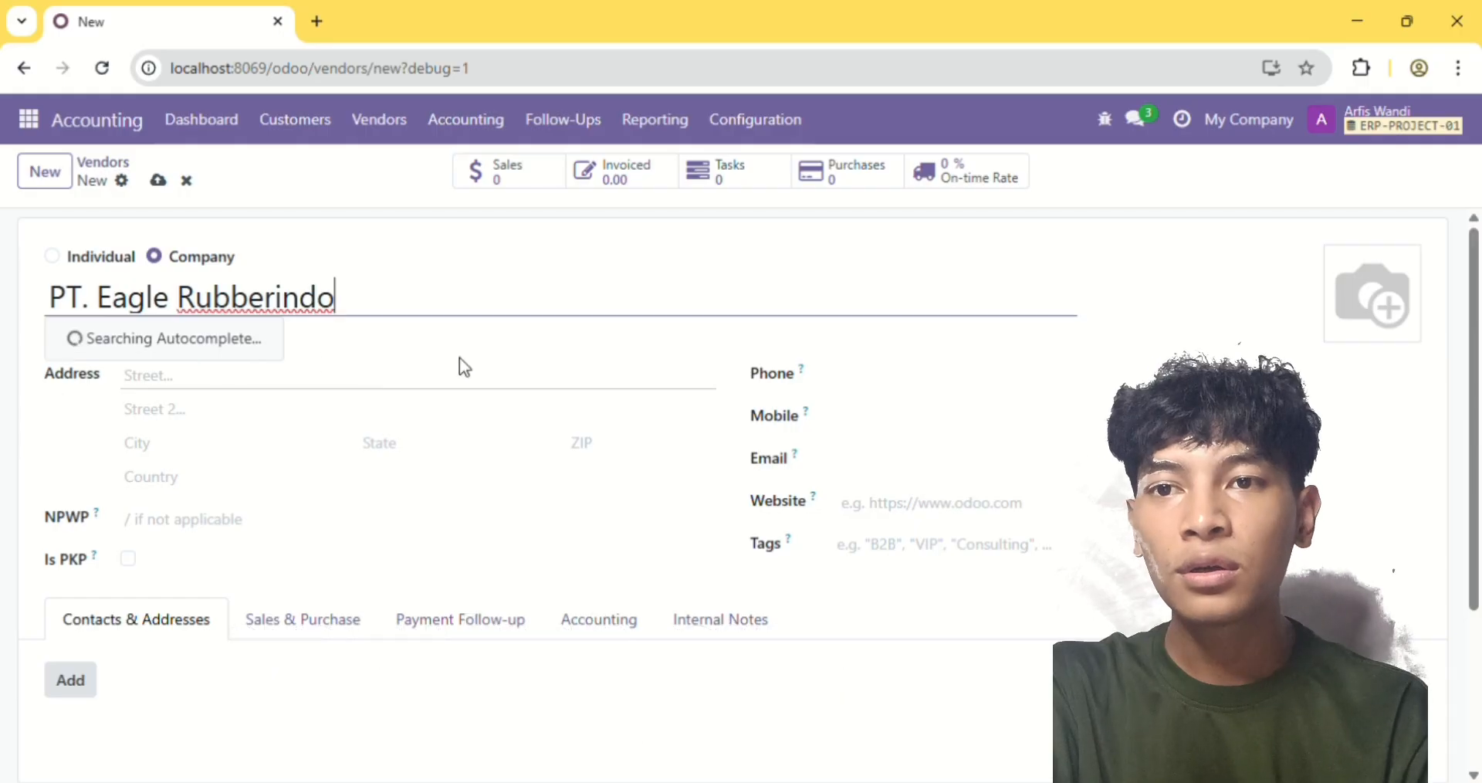
Enter the street address of PT. Eagle Rubberindo and save the vendor
{"action": "left_click", "coordinate": [527, 443]}
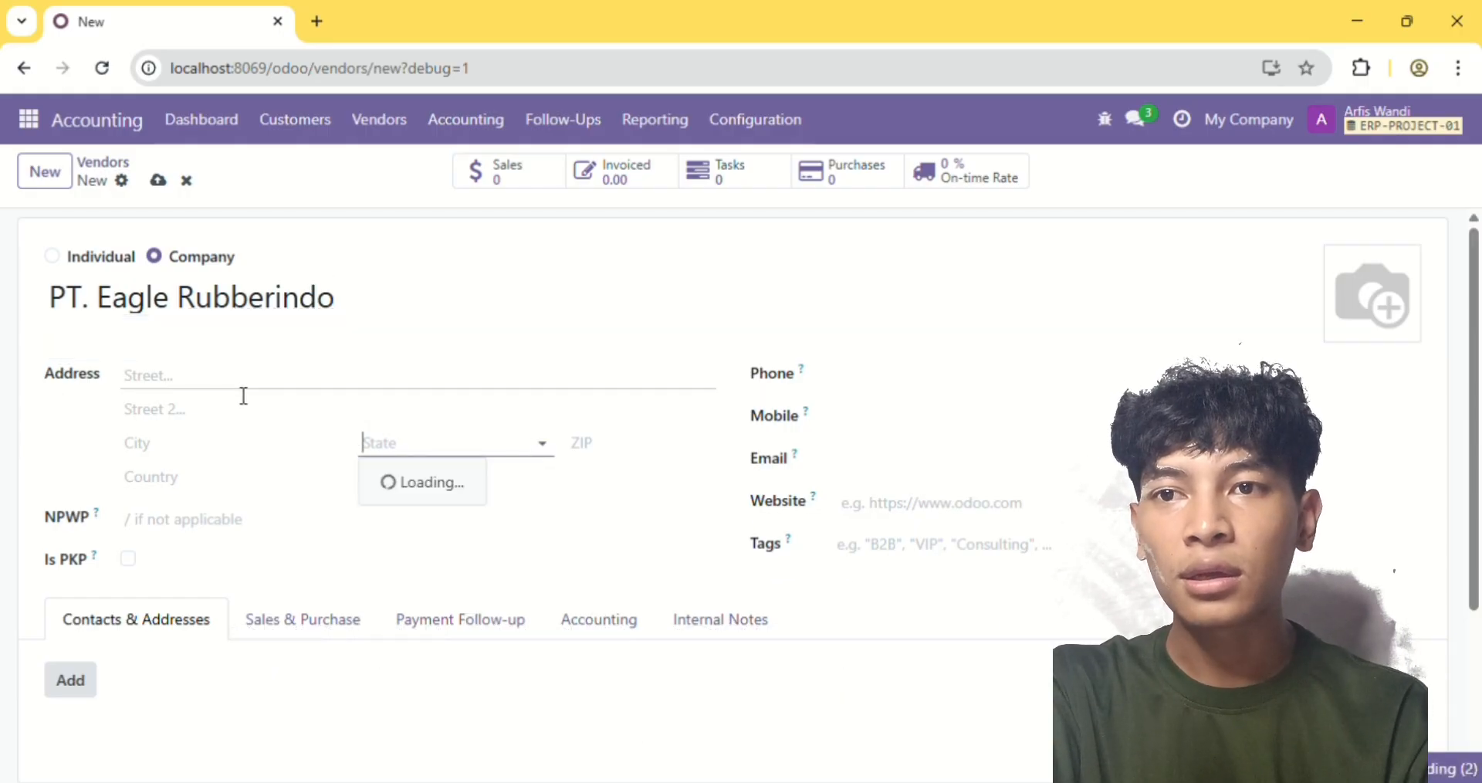
{"action": "left_click", "coordinate": [243, 394]}
{"action": "type", "text": "Ulak"}
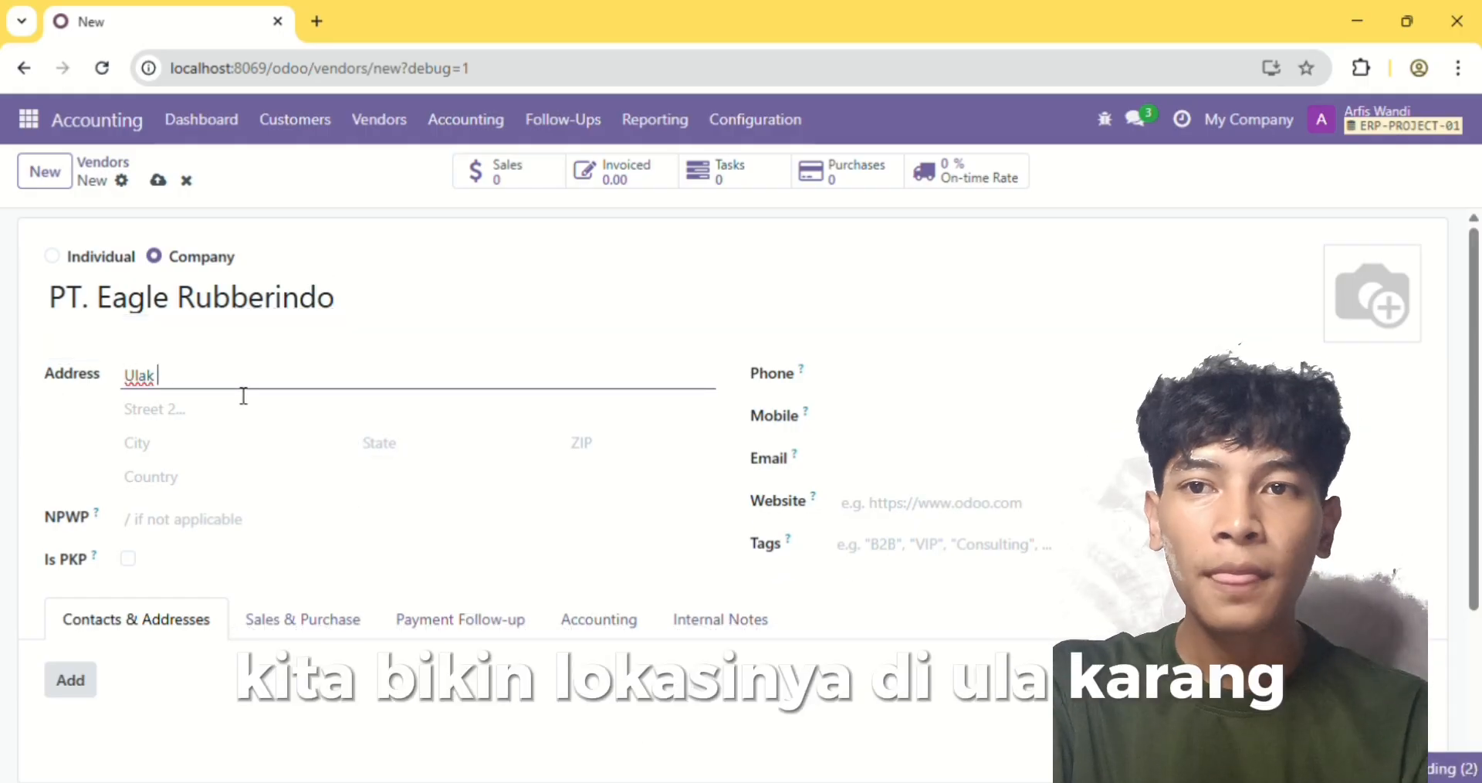
{"action": "type", "text": " Karang"}
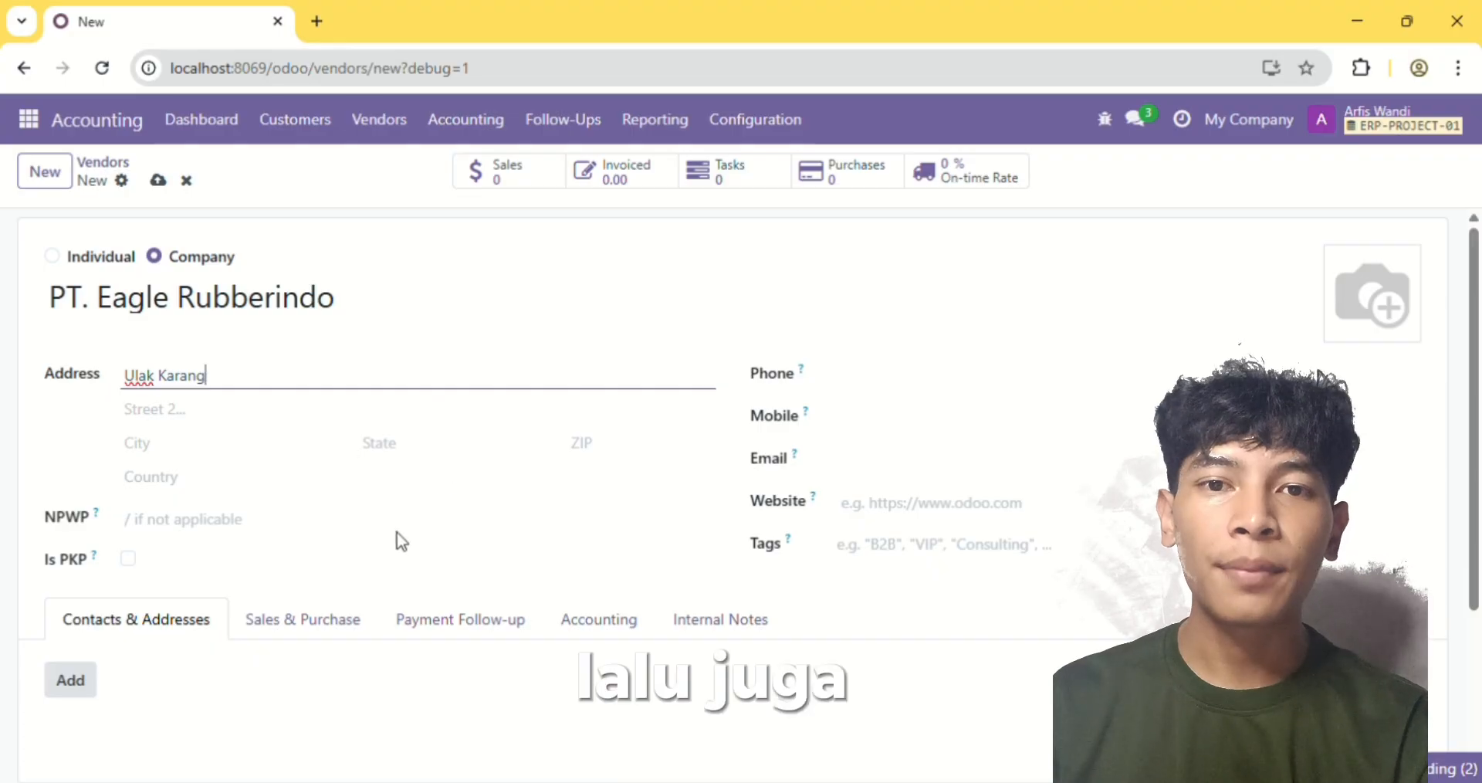
{"action": "scroll", "coordinate": [391, 556], "scroll_direction": "down", "scroll_amount": 1}
{"action": "scroll", "coordinate": [392, 554], "scroll_direction": "up", "scroll_amount": 1}
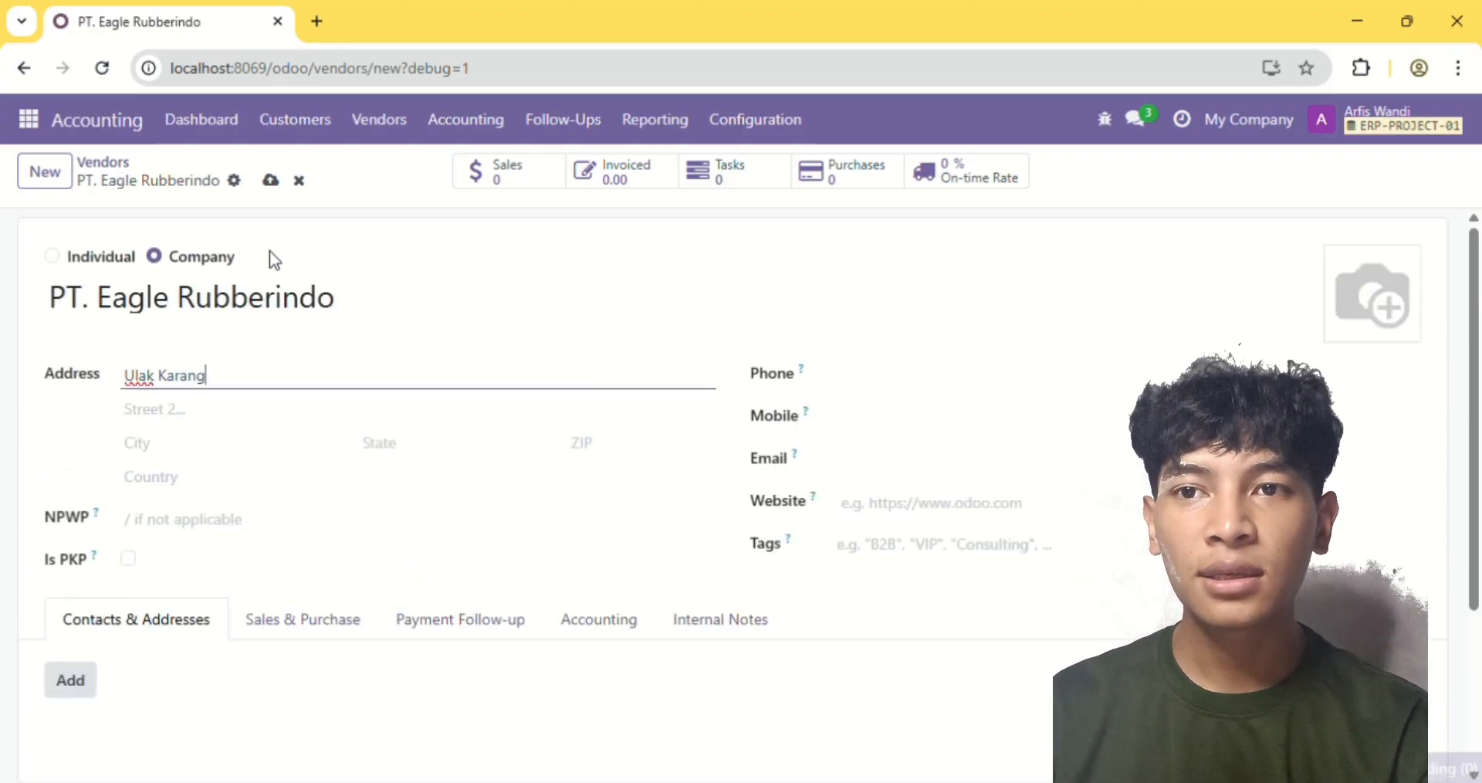
{"action": "left_click", "coordinate": [271, 182]}
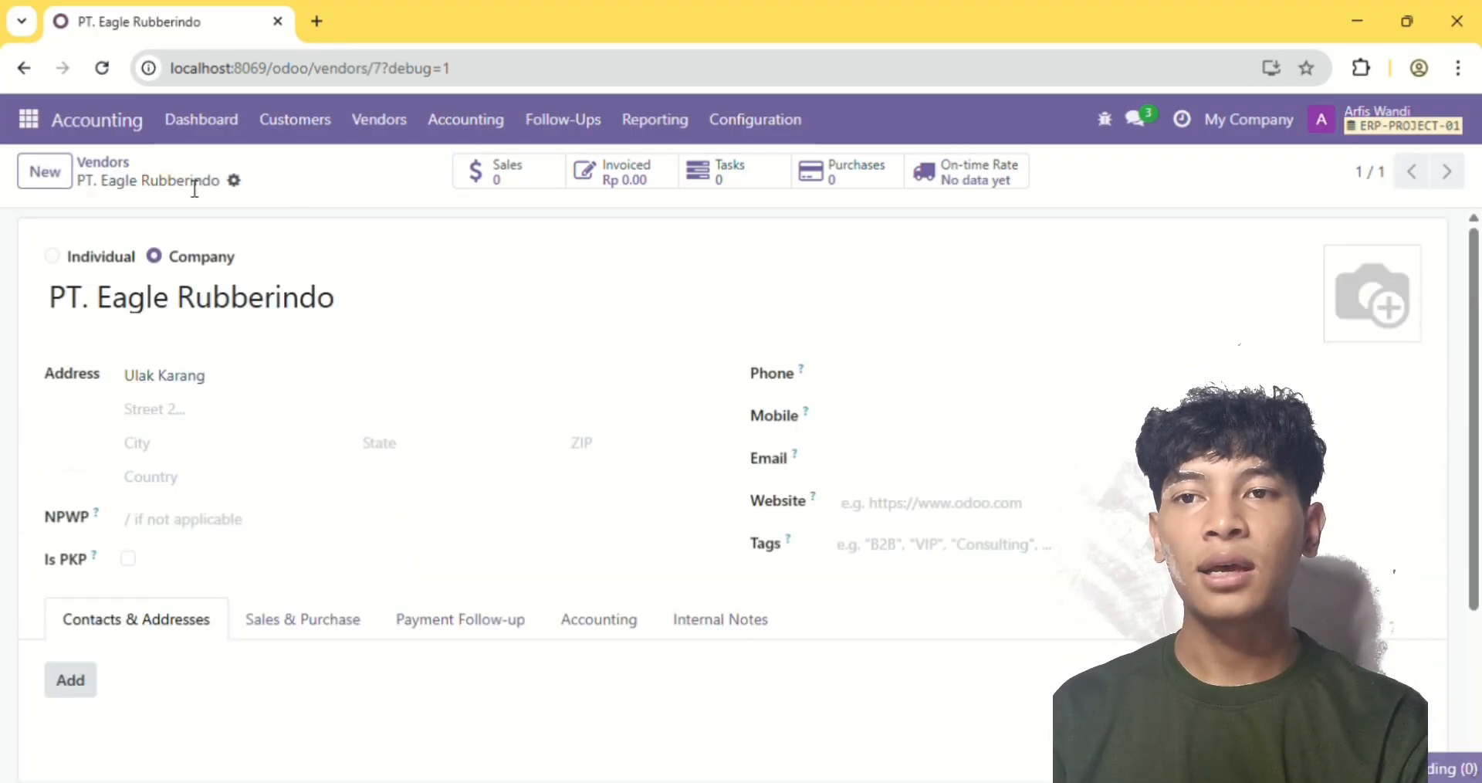
Start another company vendor named PT. Cipta Inovasi
{"action": "left_click", "coordinate": [60, 175]}
{"action": "type", "text": "PT"}
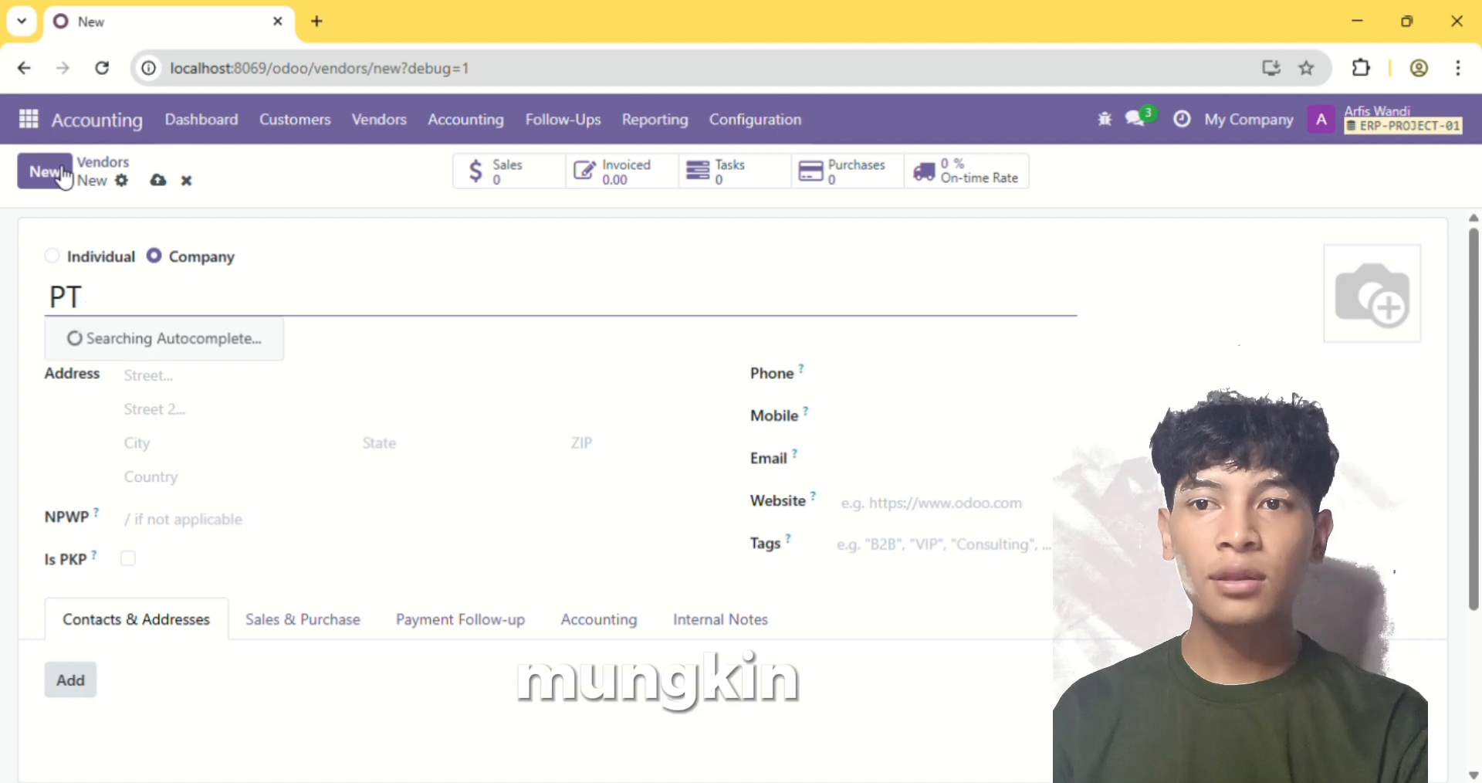
{"action": "type", "text": ". Ciota"}
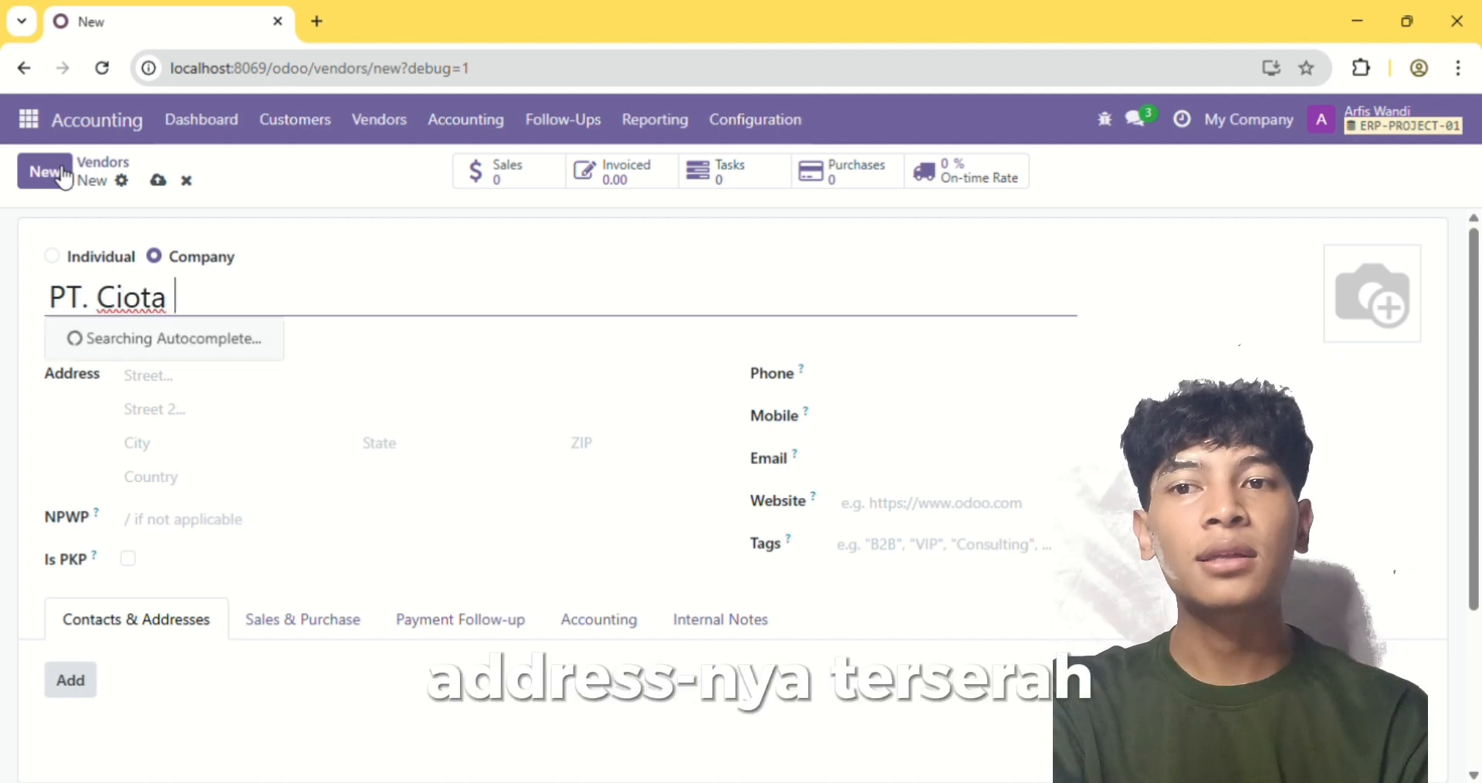
{"action": "key", "text": "BackSpace"}
{"action": "key", "text": "BackSpace"}
{"action": "key", "text": "BackSpace"}
{"action": "type", "text": "pta Inovasi"}
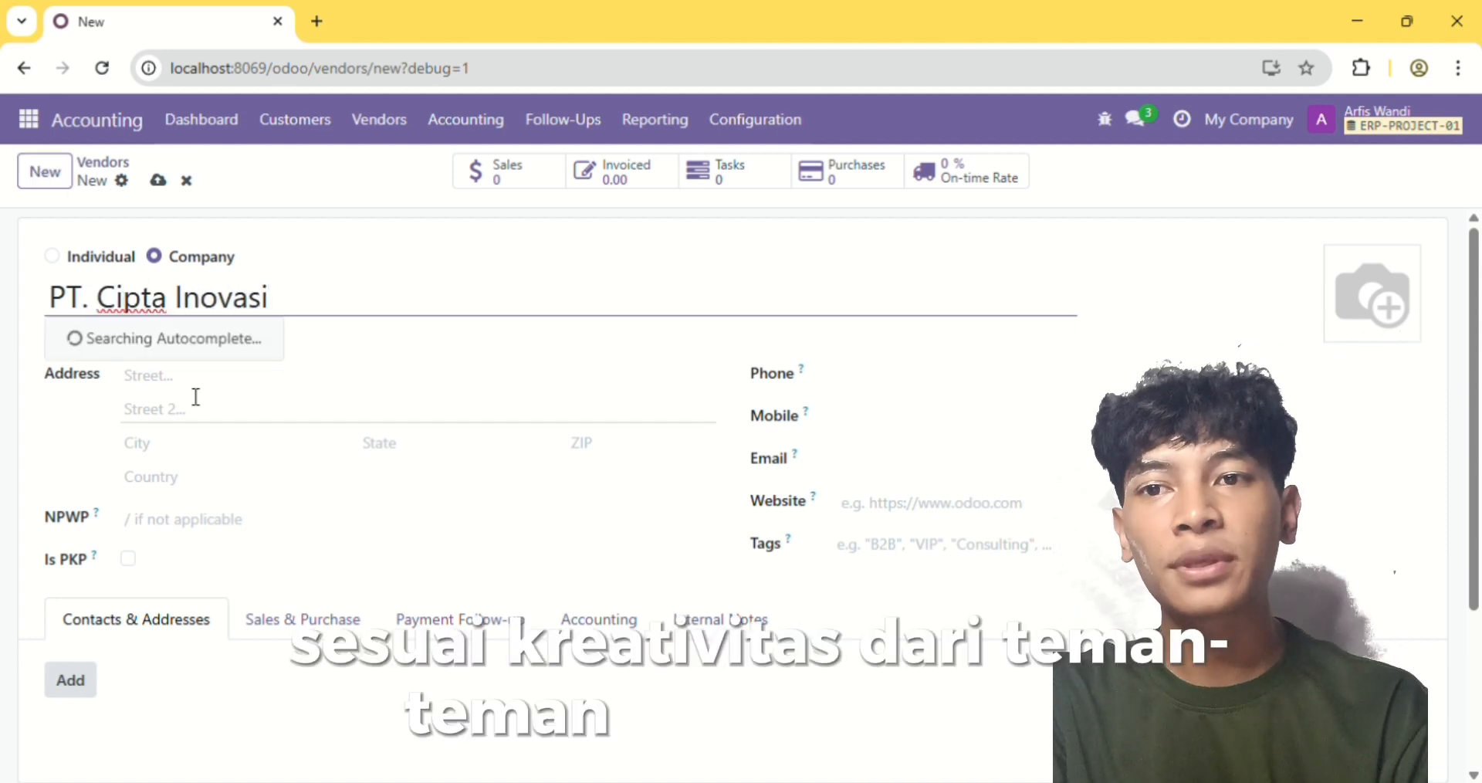
Enter the street address of PT. Cipta Inovasi, save the vendor and return to the vendors list
{"action": "key", "text": "Tab"}
{"action": "type", "text": "Karawang"}
{"action": "scroll", "coordinate": [354, 533], "scroll_direction": "down", "scroll_amount": 3}
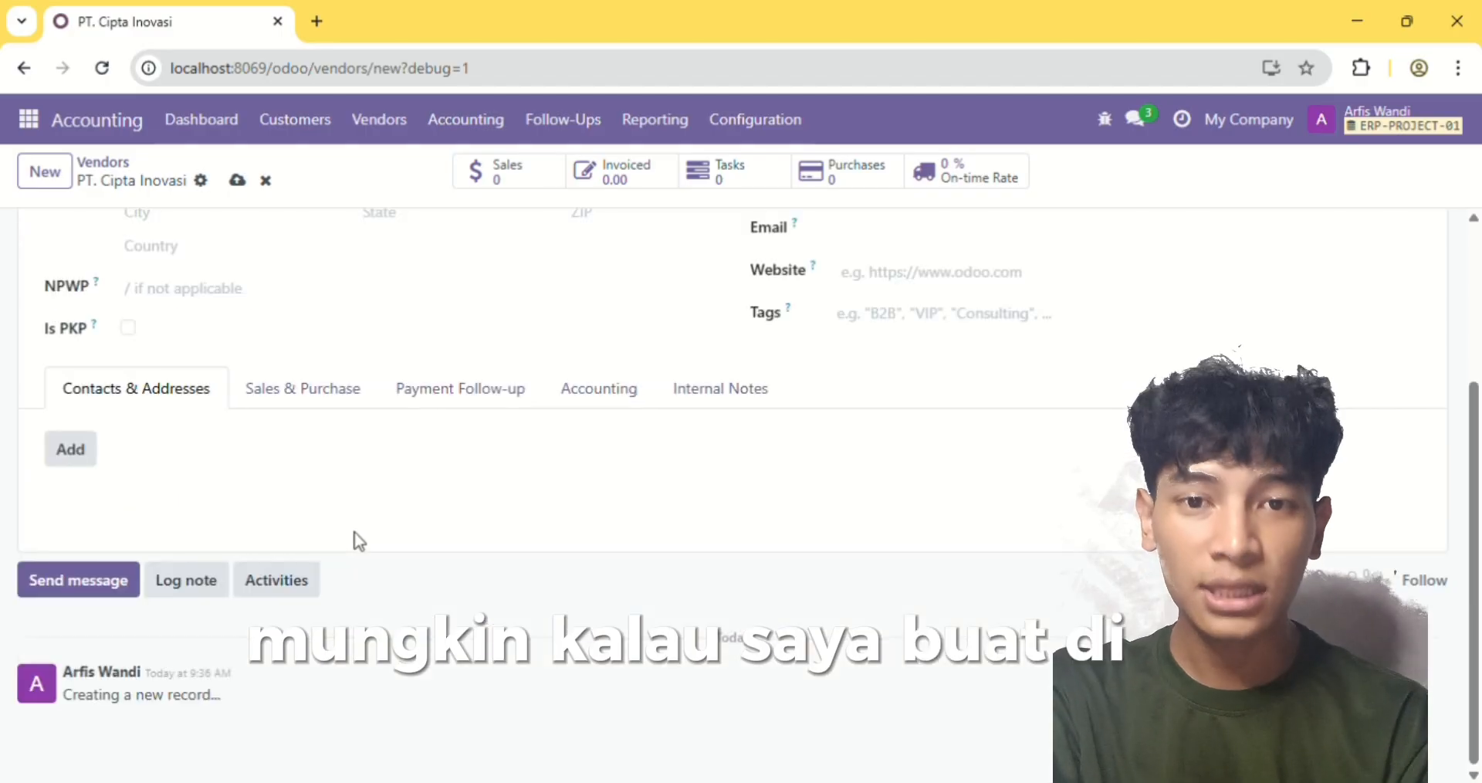
{"action": "scroll", "coordinate": [359, 541], "scroll_direction": "up", "scroll_amount": 3}
{"action": "left_click", "coordinate": [237, 180]}
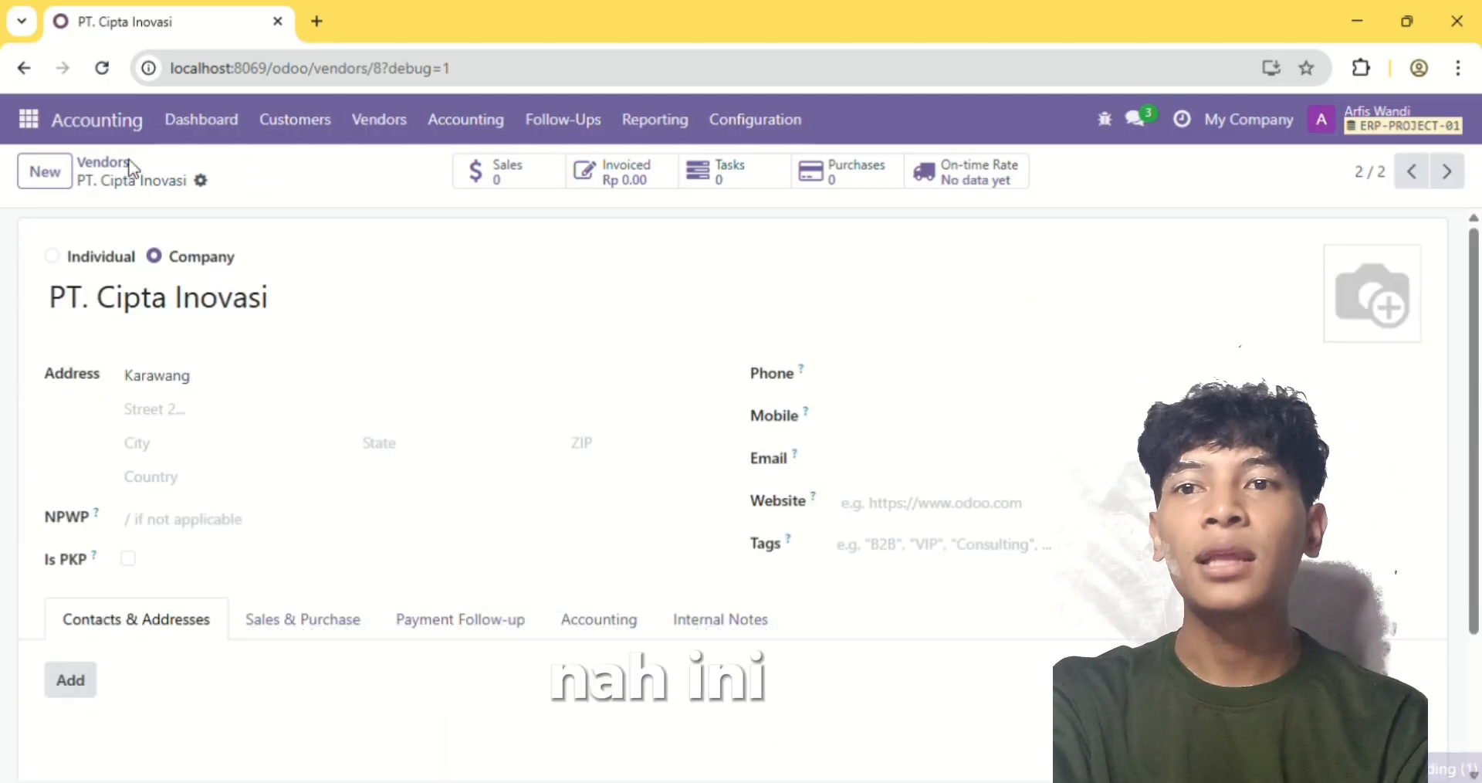
{"action": "left_click", "coordinate": [130, 165]}
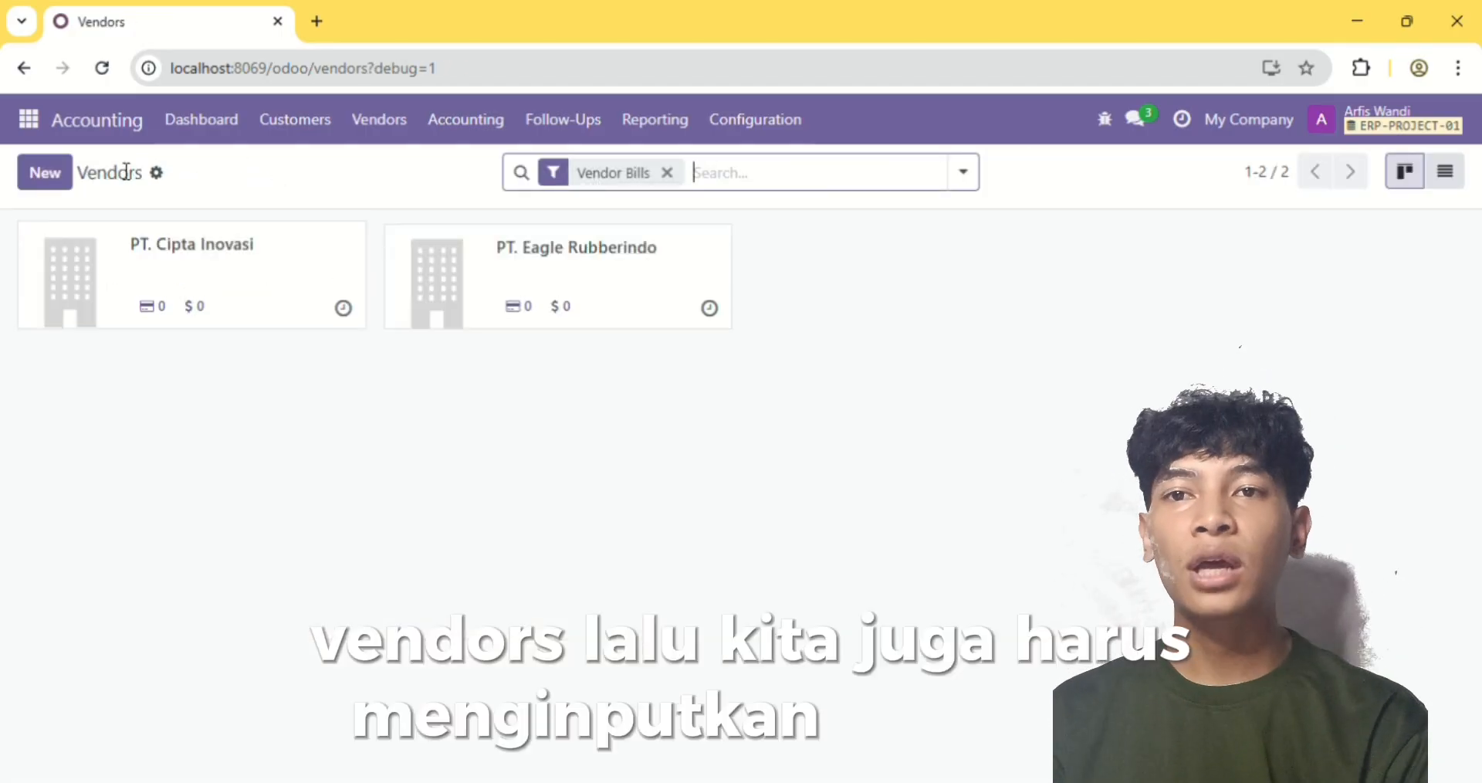
Create a company customer named CV. Lautan Berlian, fill in its street address and save it
{"action": "left_click", "coordinate": [316, 121]}
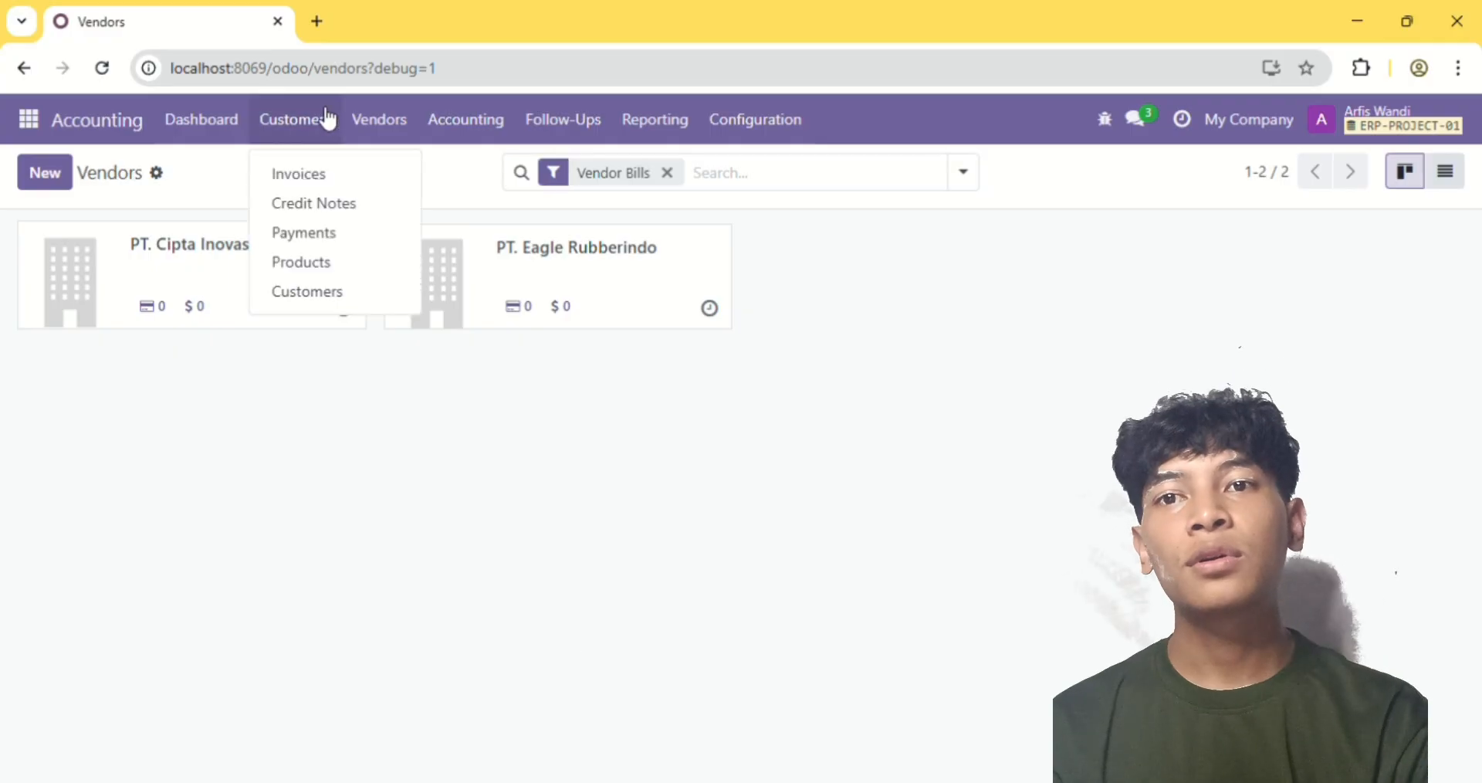
{"action": "left_click", "coordinate": [318, 297]}
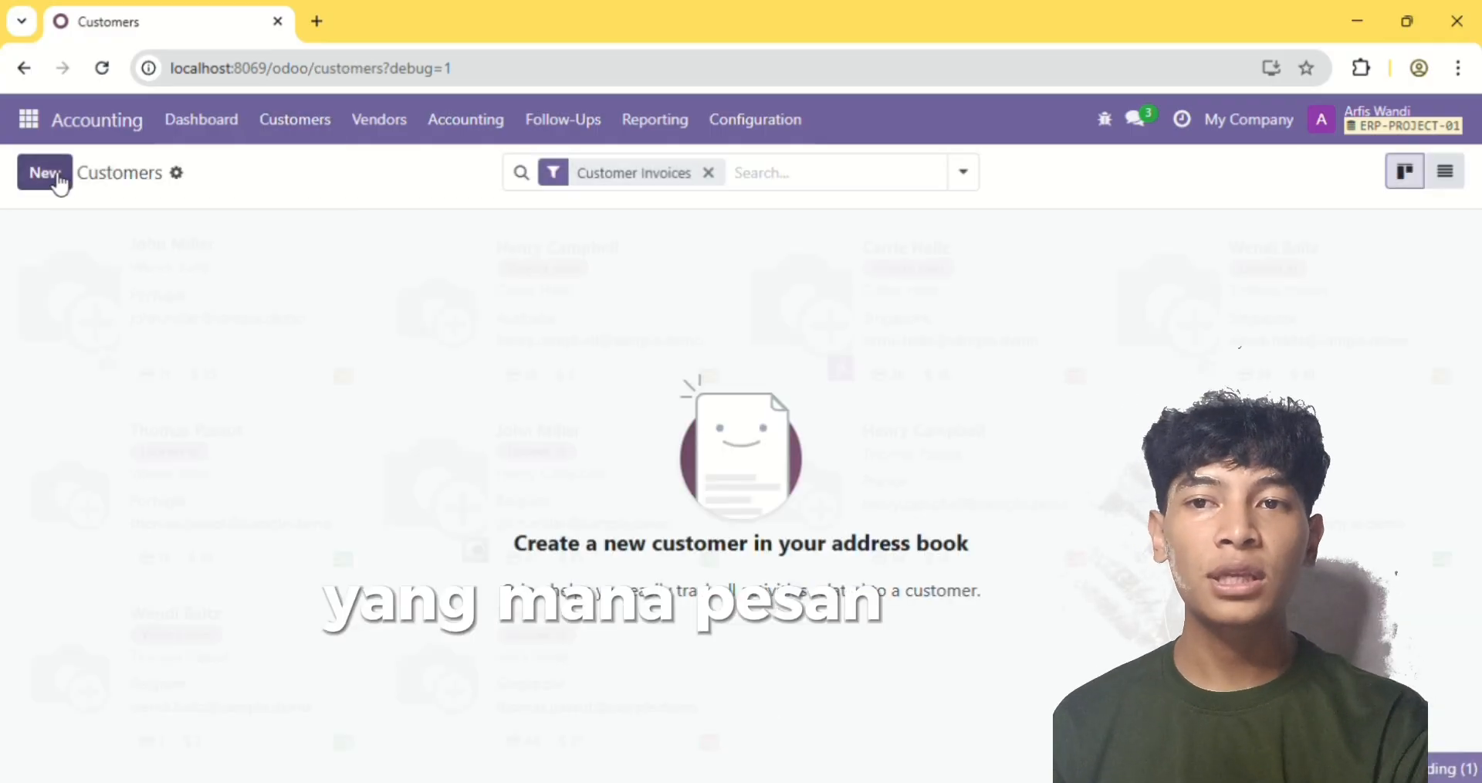
{"action": "left_click", "coordinate": [56, 182]}
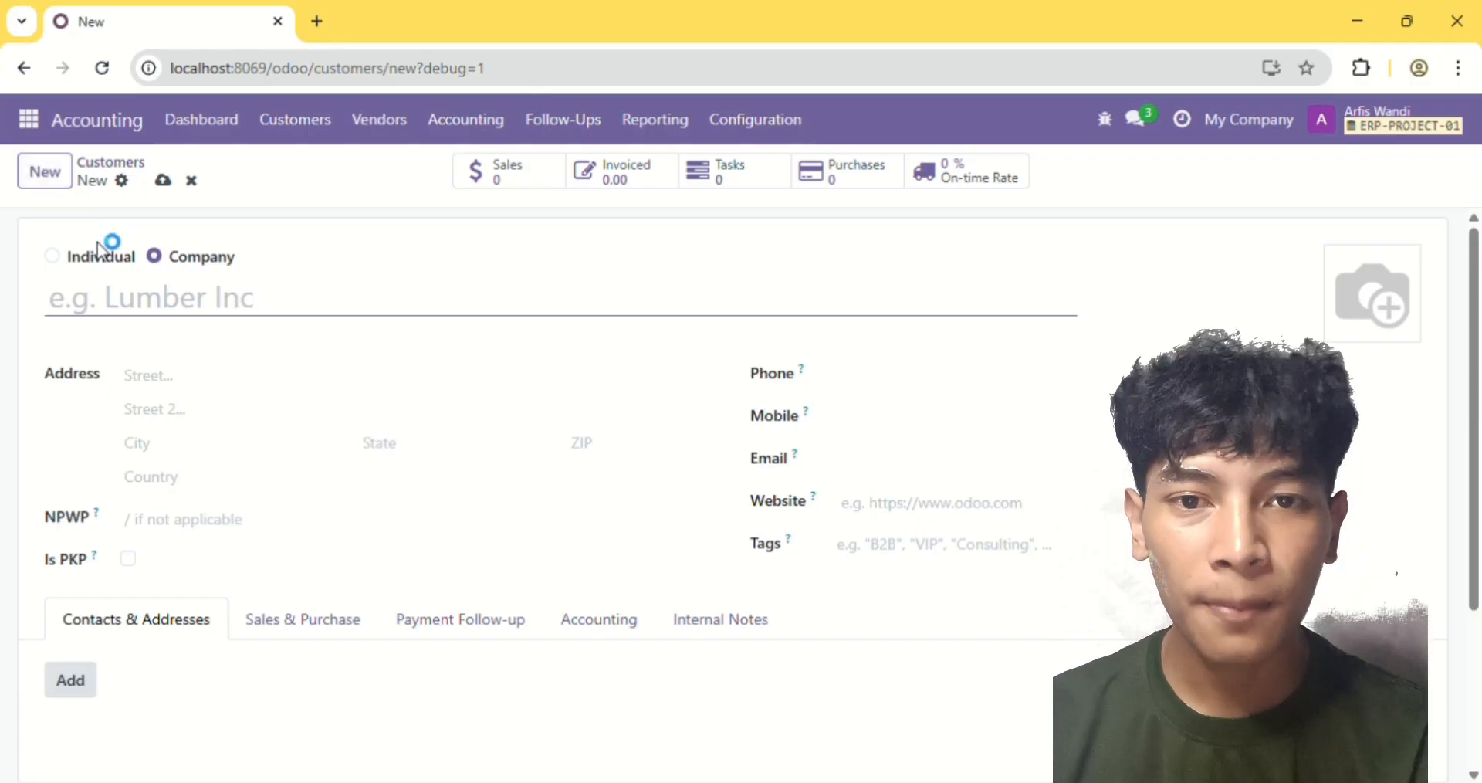
{"action": "type", "text": "CV. Lautan Berlian"}
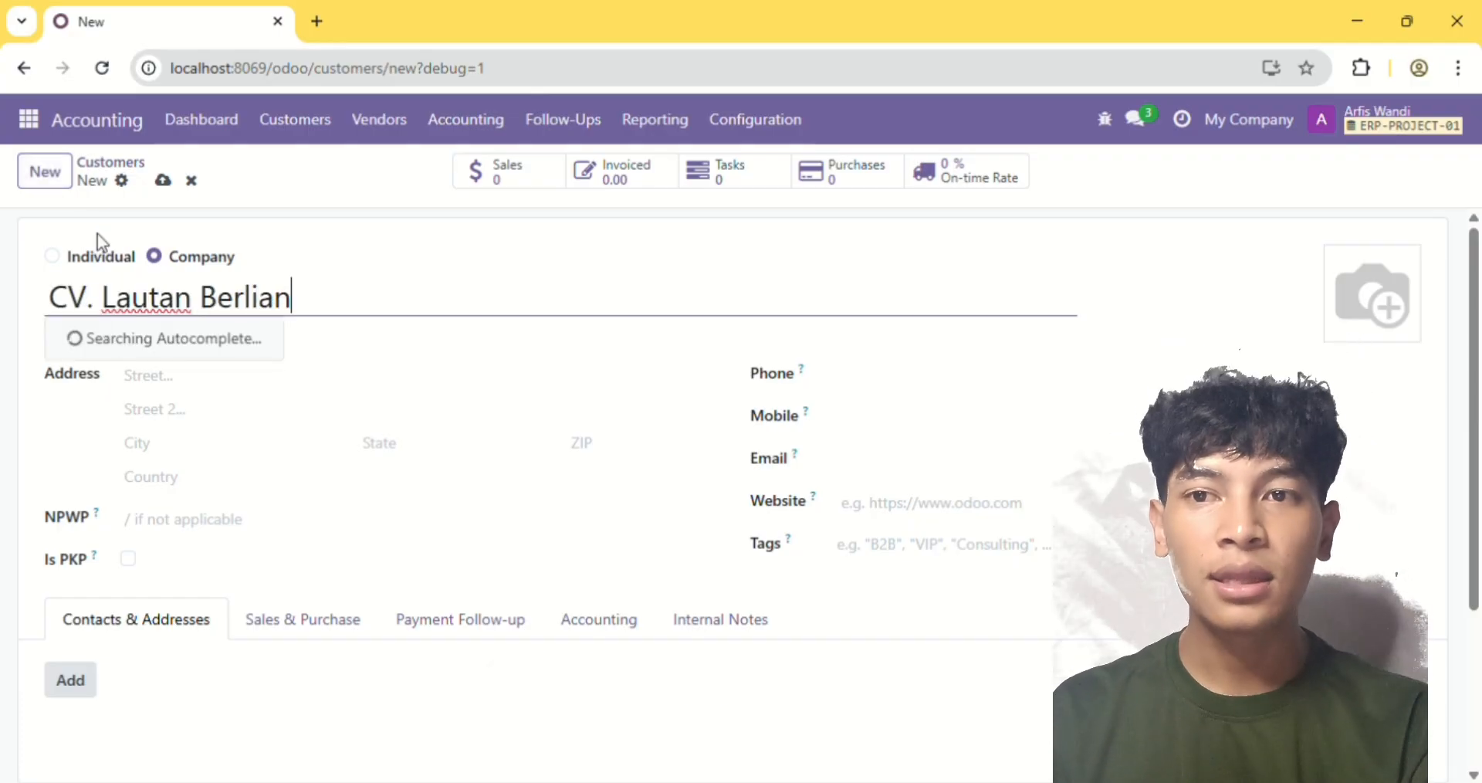
{"action": "left_click", "coordinate": [202, 382]}
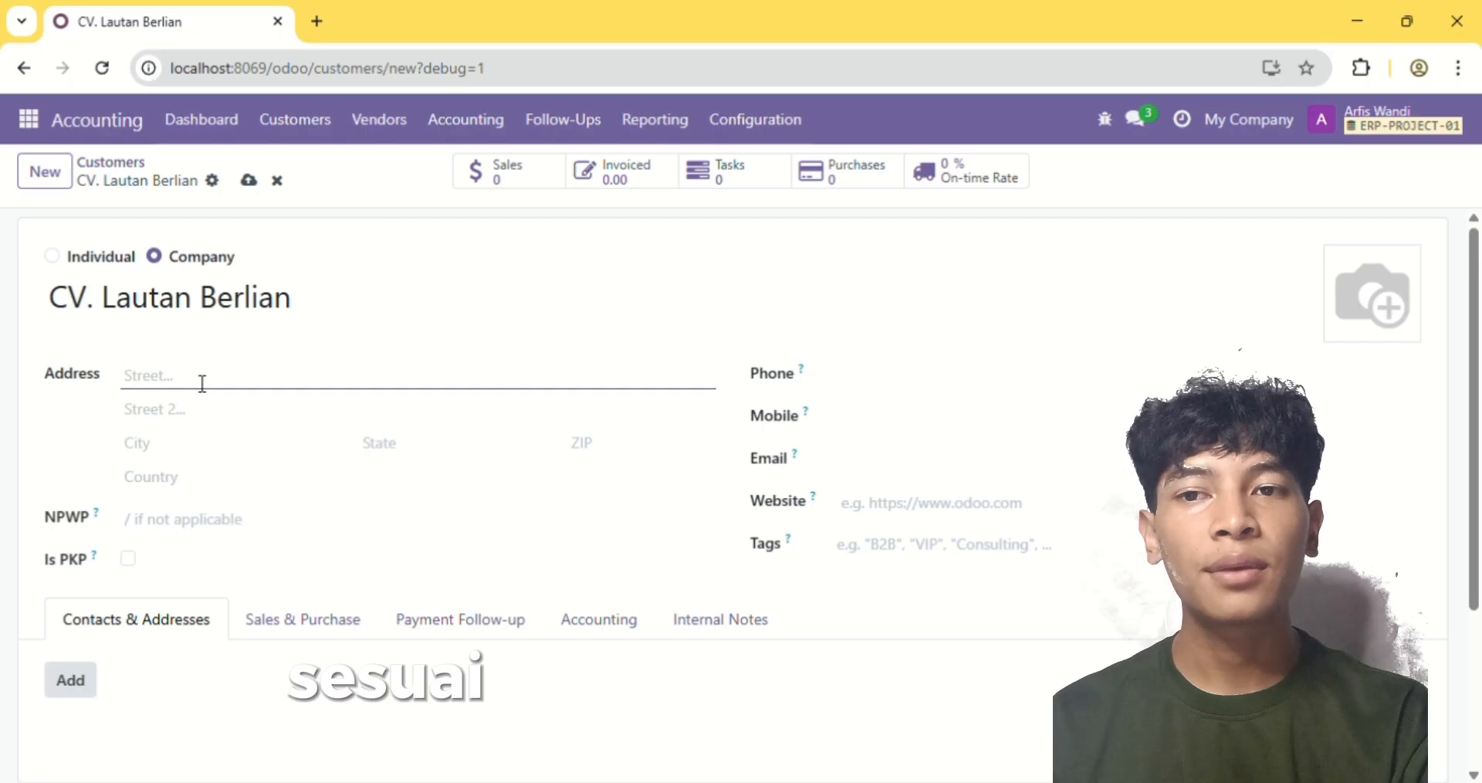
{"action": "type", "text": "Jakarta"}
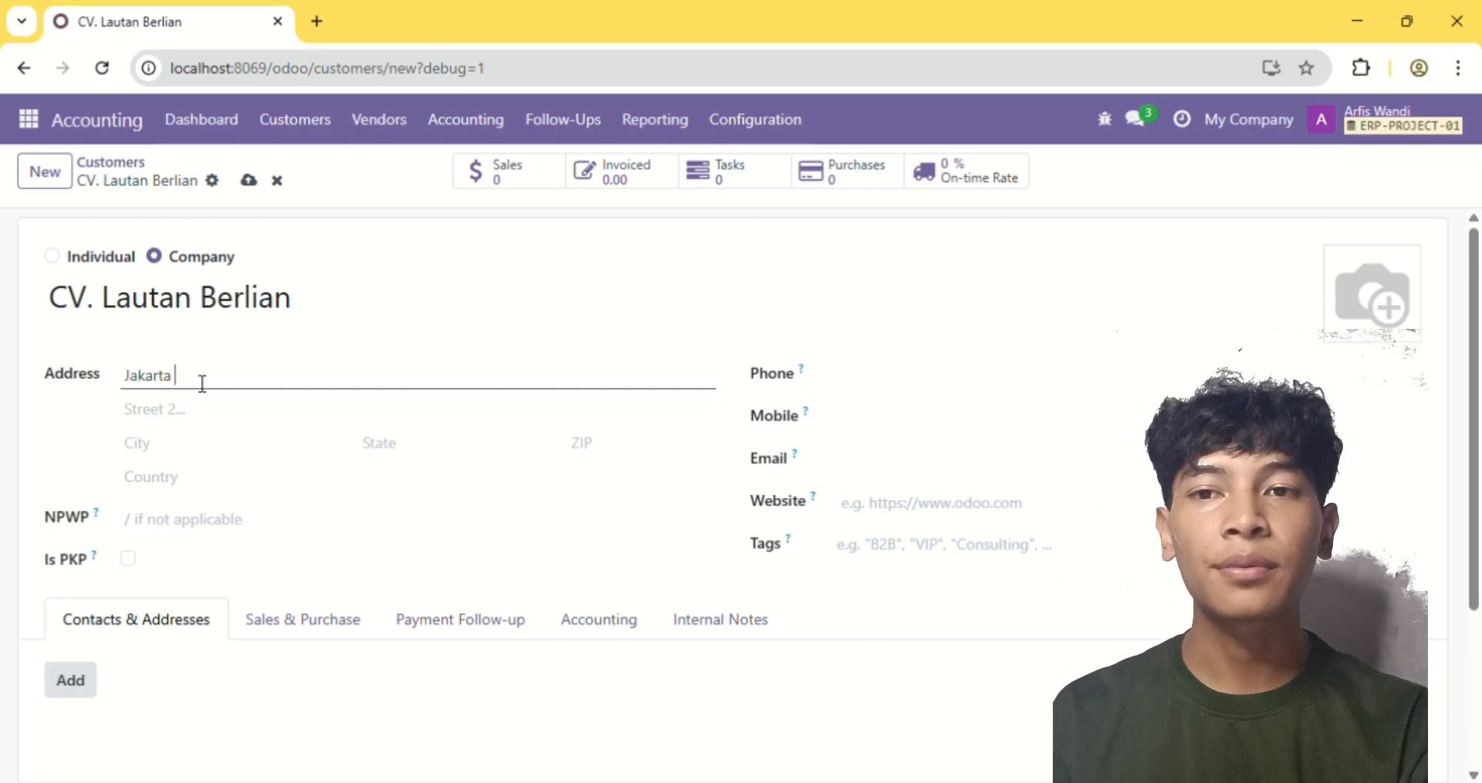
{"action": "type", "text": " Selatan"}
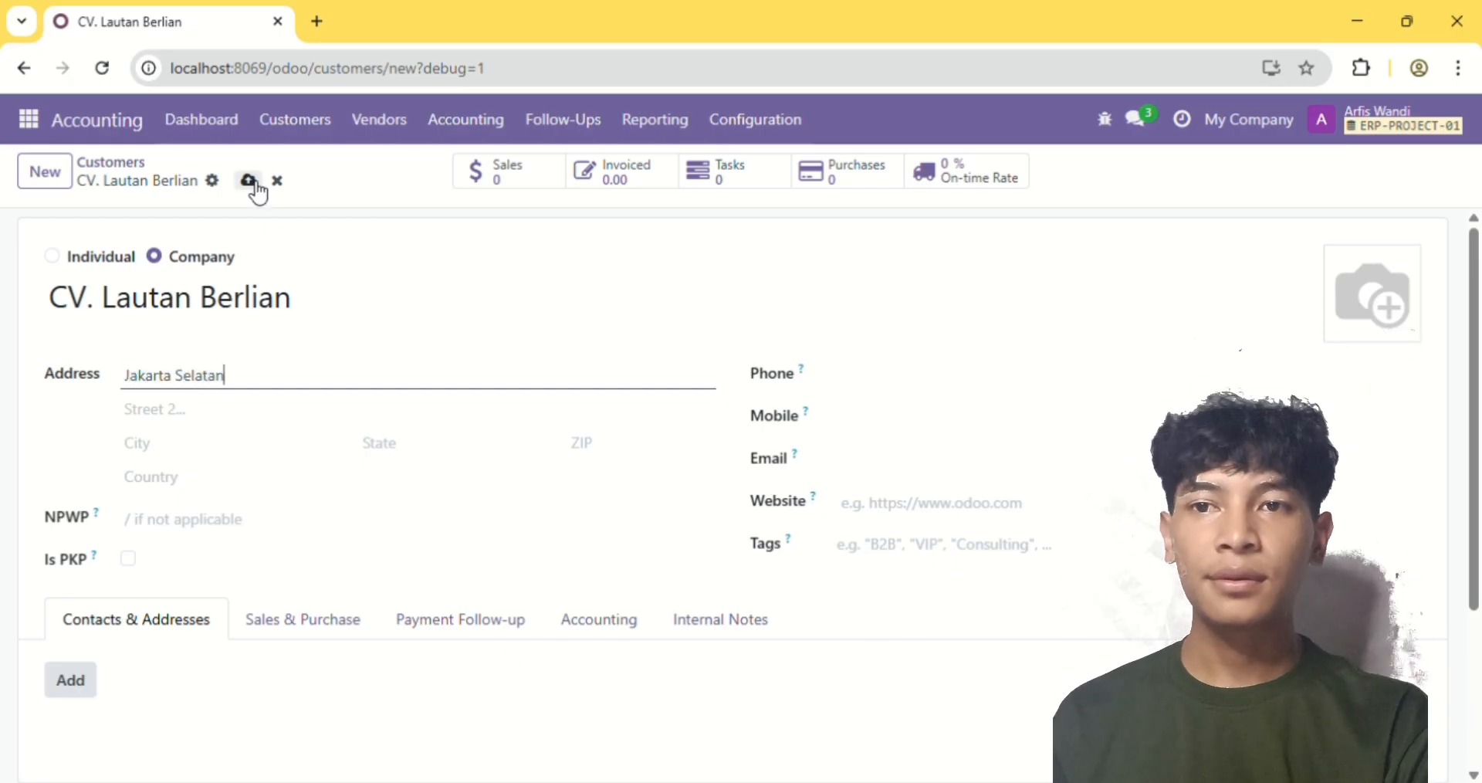
{"action": "left_click", "coordinate": [249, 182]}
Create a company customer named CV. Bintang Motor with its street address, save it and return to the customers list
{"action": "left_click", "coordinate": [51, 170]}
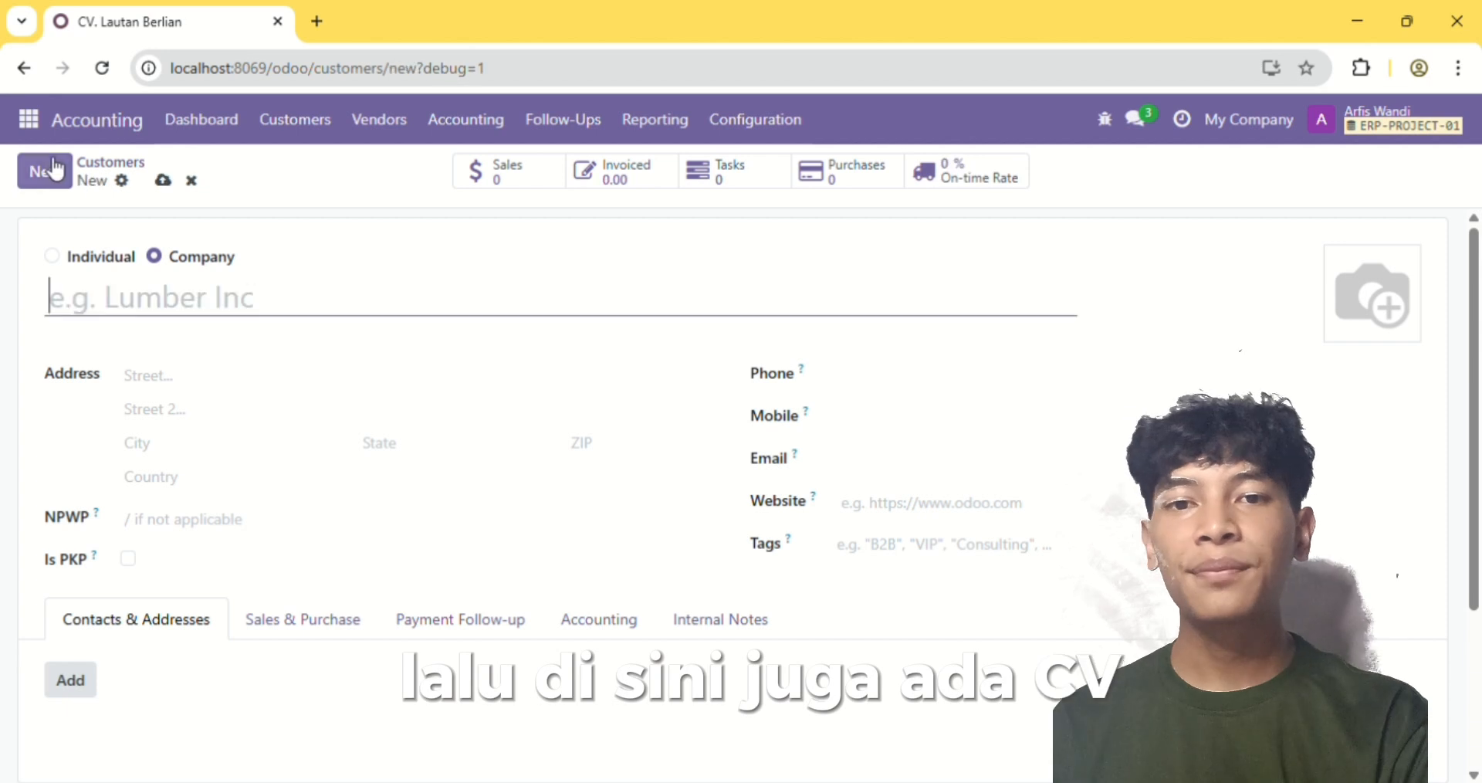
{"action": "type", "text": "CV. B"}
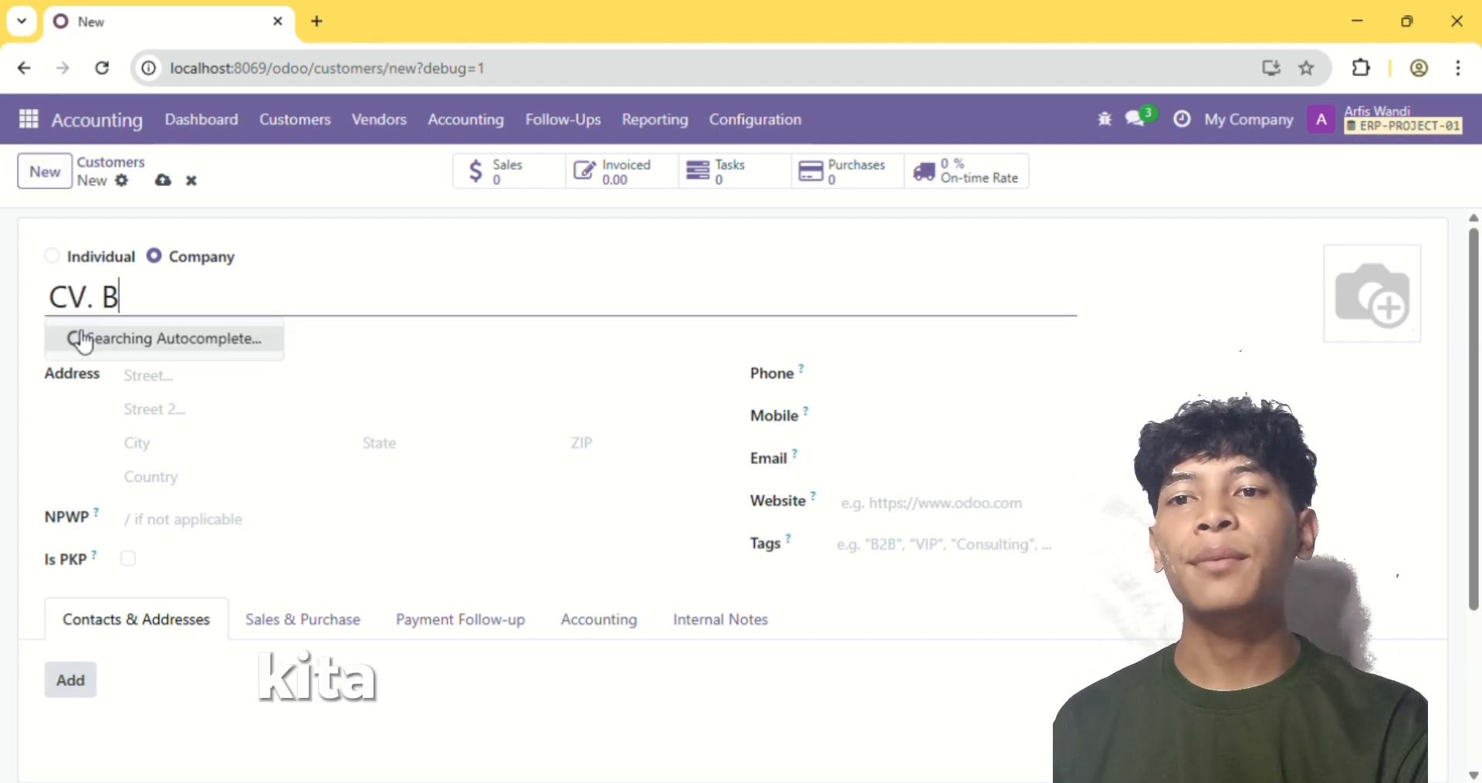
{"action": "type", "text": "intang Motor"}
{"action": "left_click", "coordinate": [166, 380]}
{"action": "type", "text": "Bekasi"}
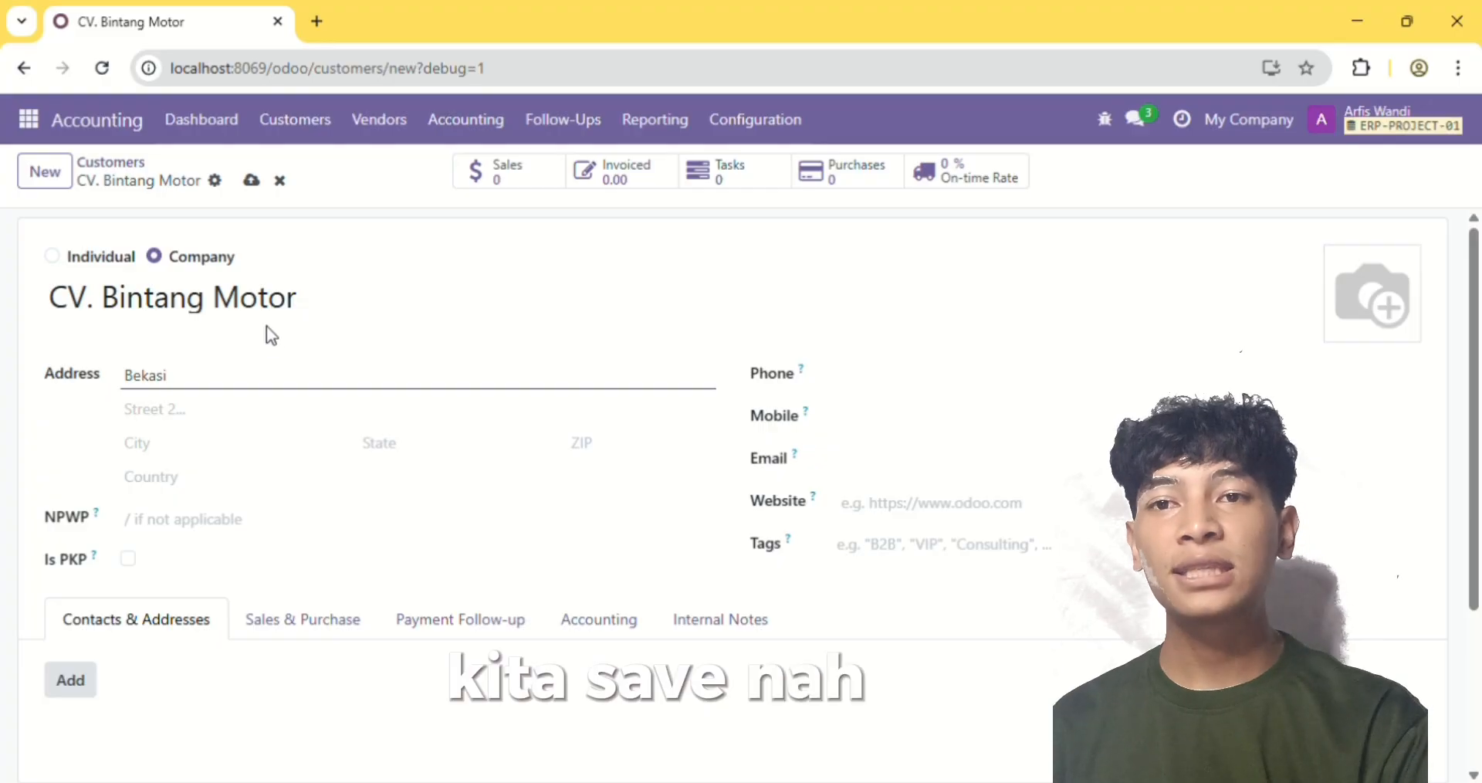
{"action": "left_click", "coordinate": [251, 180]}
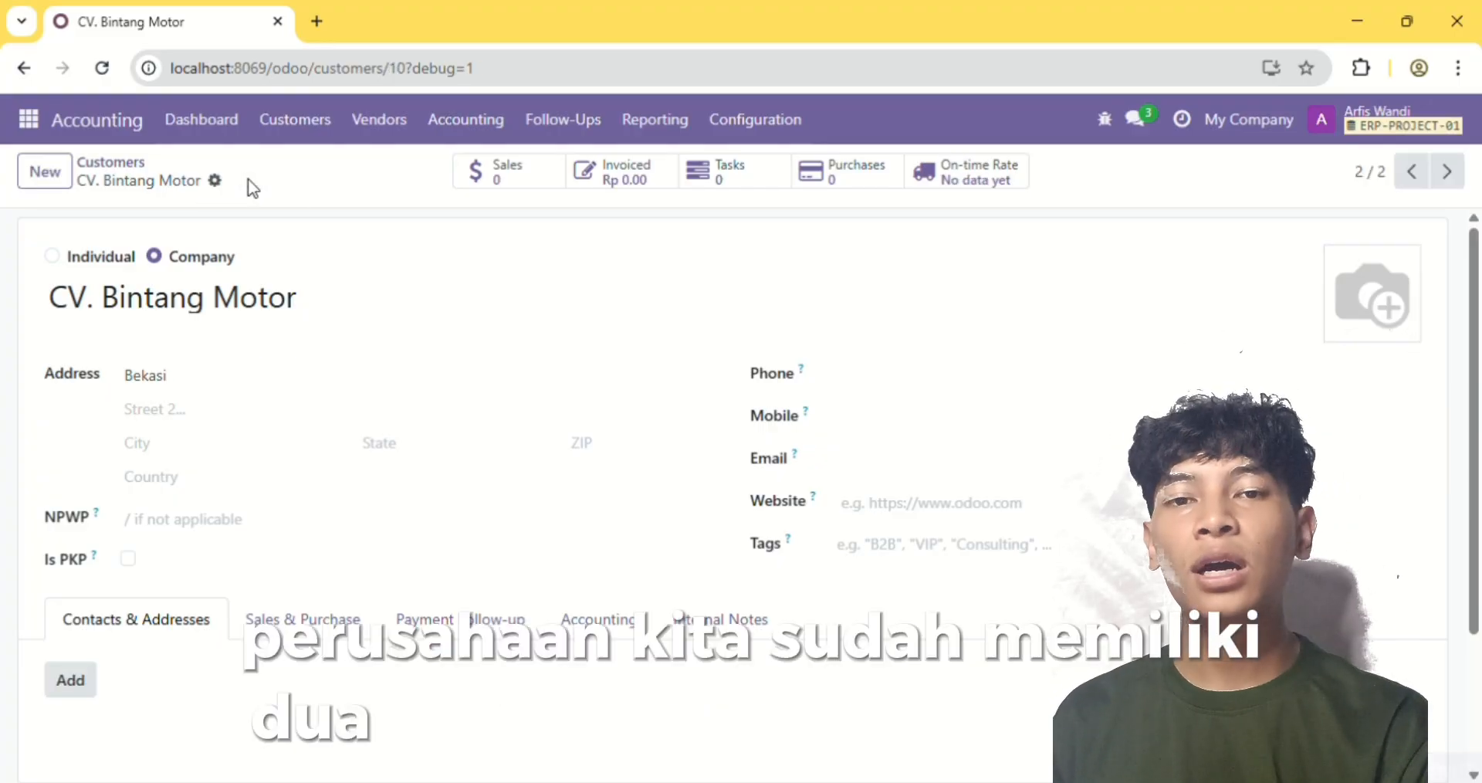
{"action": "left_click", "coordinate": [112, 164]}
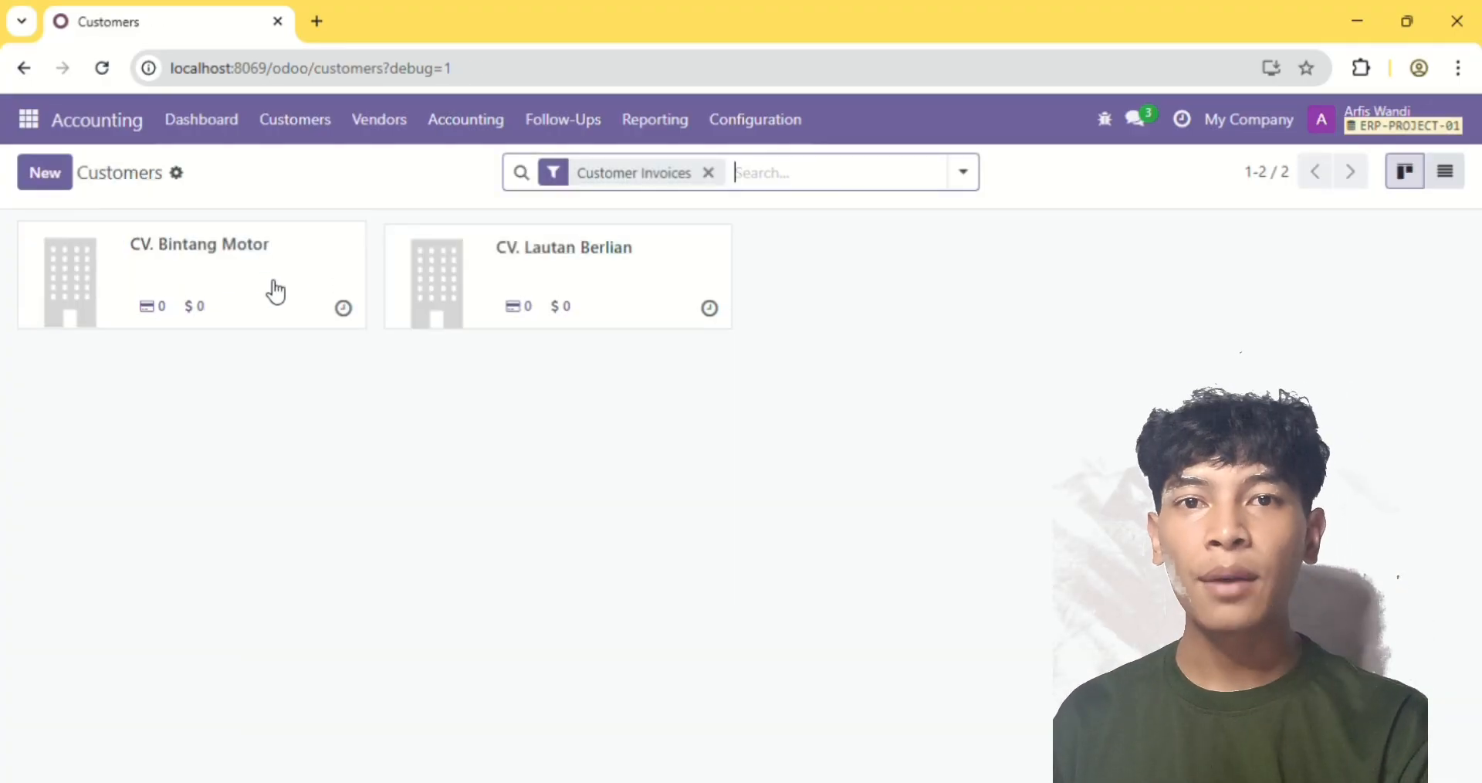
Review the saved record of customer CV. Bintang Motor and return to the customers list
{"action": "left_click", "coordinate": [277, 292]}
{"action": "scroll", "coordinate": [507, 615], "scroll_direction": "down", "scroll_amount": 3}
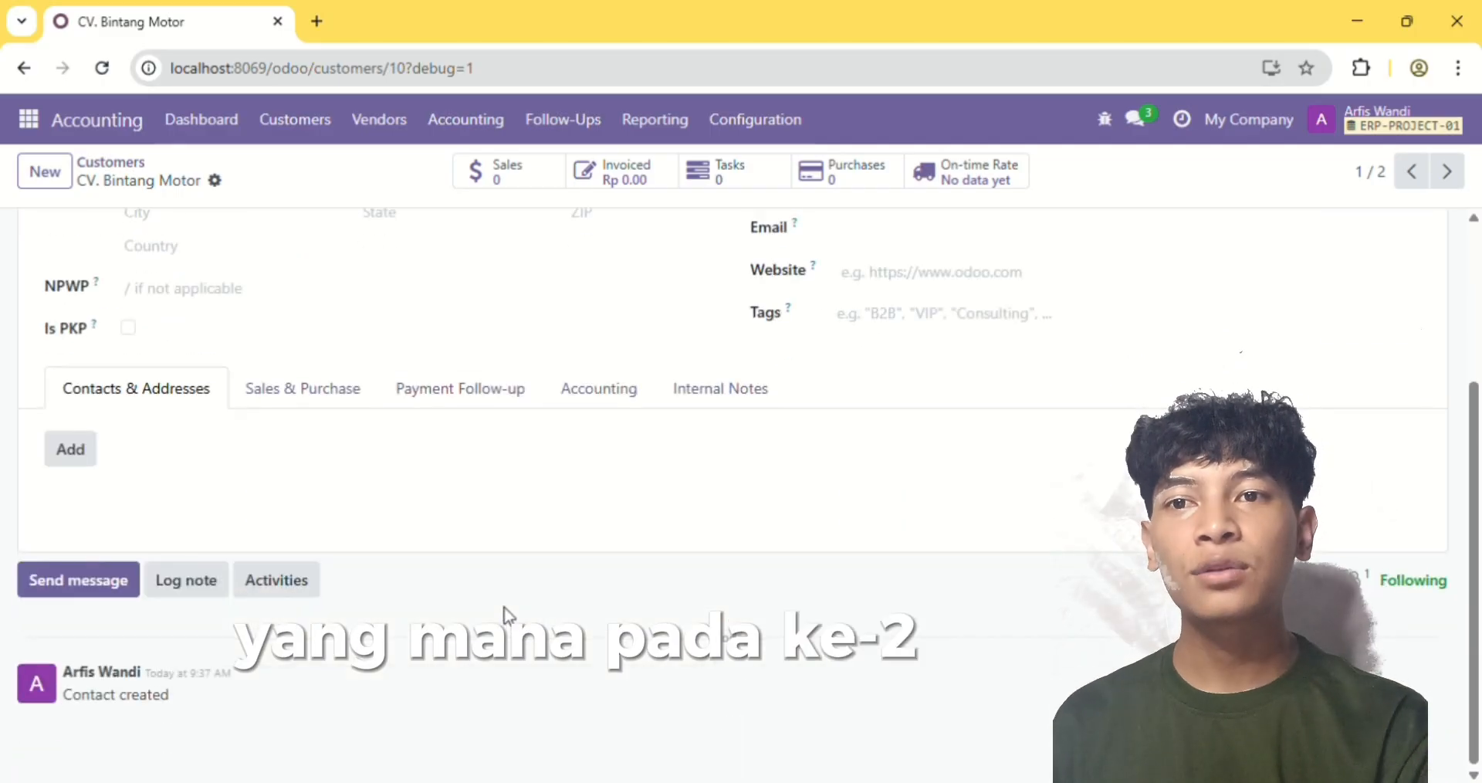
{"action": "scroll", "coordinate": [635, 466], "scroll_direction": "up", "scroll_amount": 3}
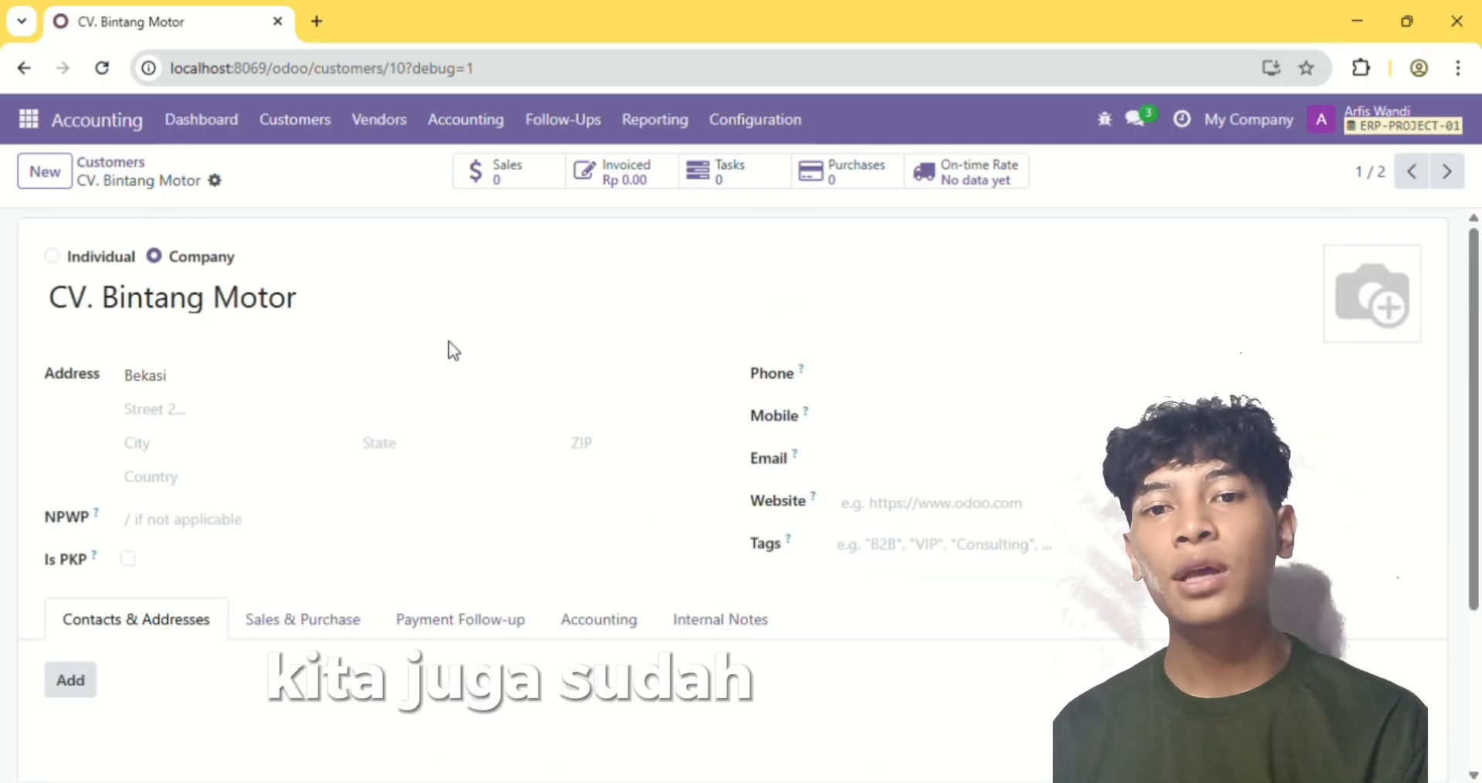
{"action": "left_click", "coordinate": [129, 171]}
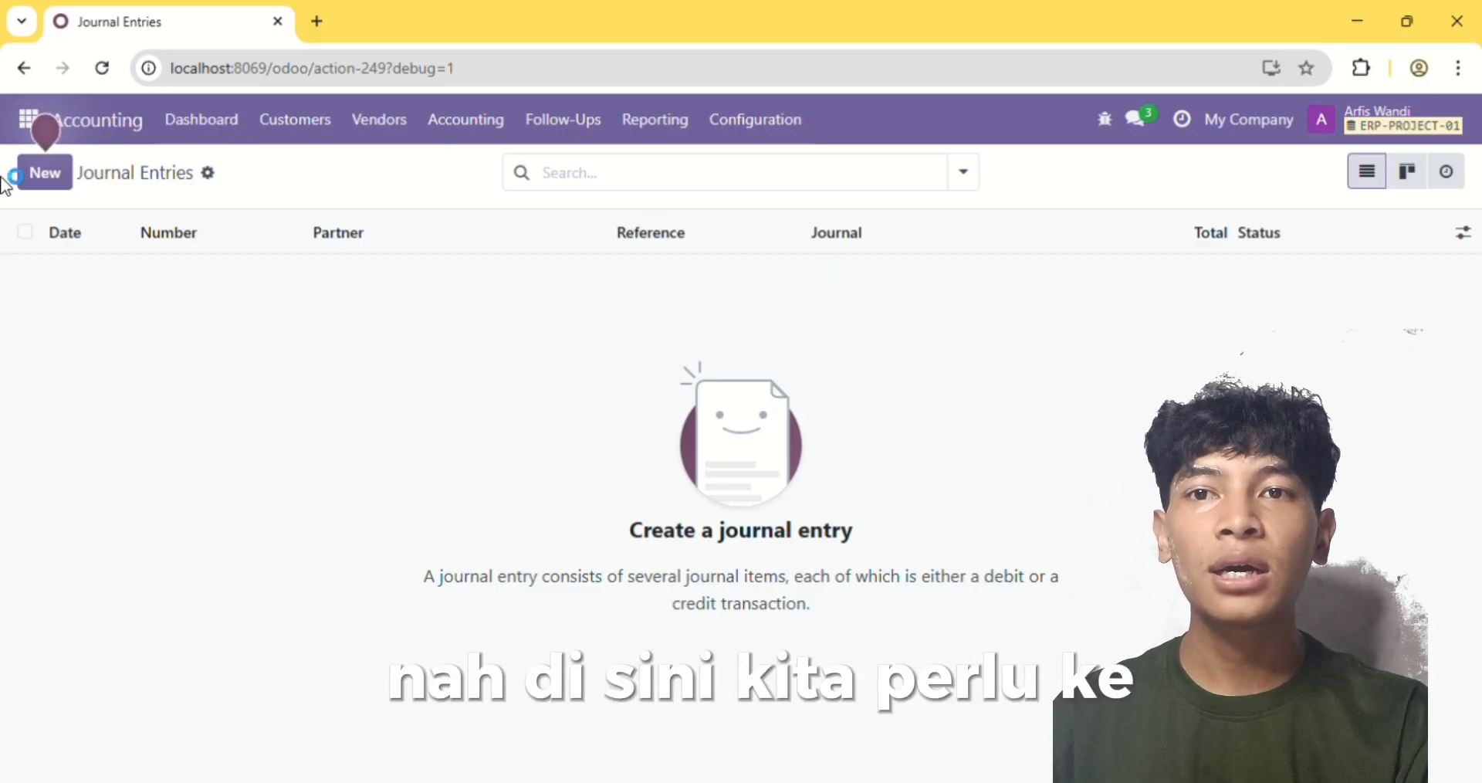
Open the customer invoices list and load the file Opening Balance.xlsx for a record import
{"action": "left_click", "coordinate": [307, 132]}
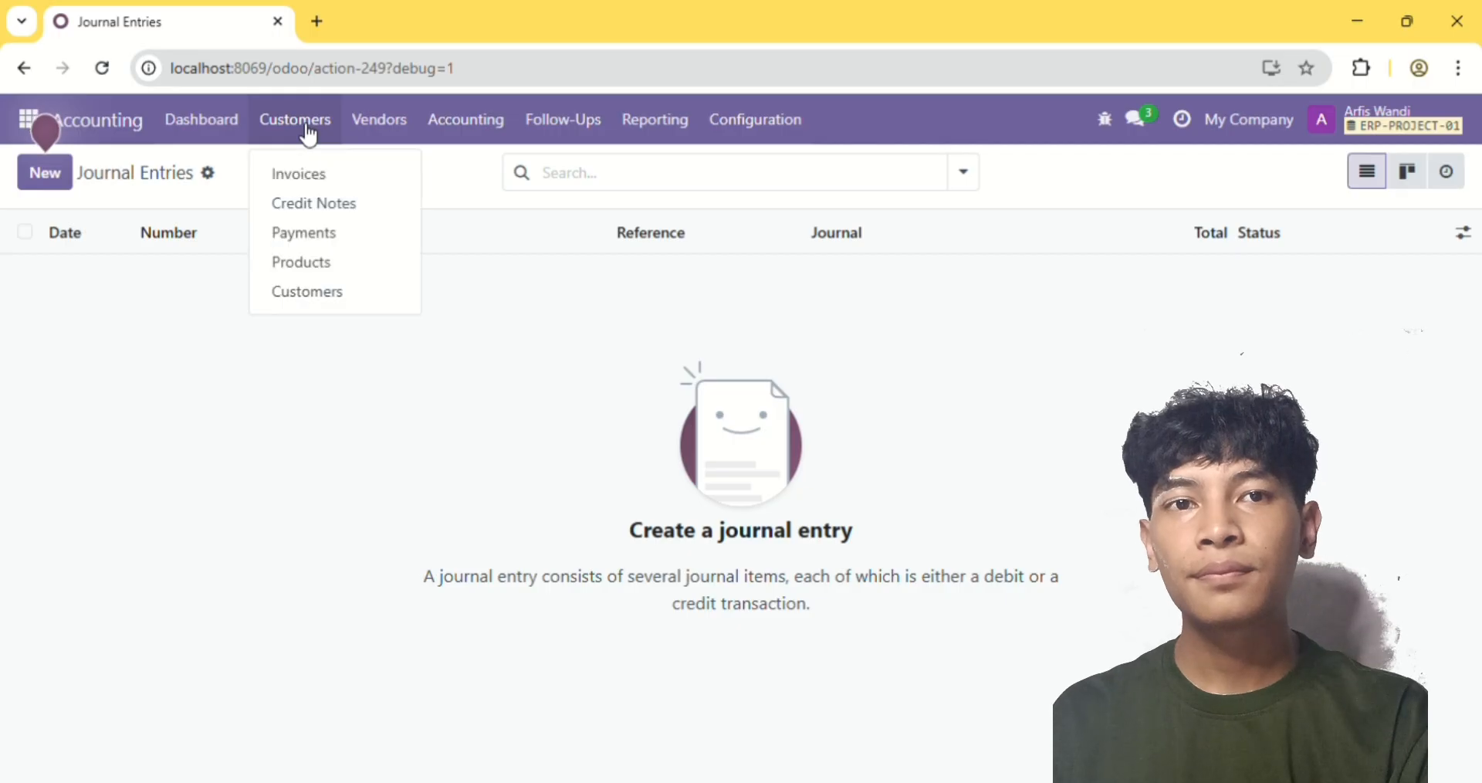
{"action": "left_click", "coordinate": [321, 297]}
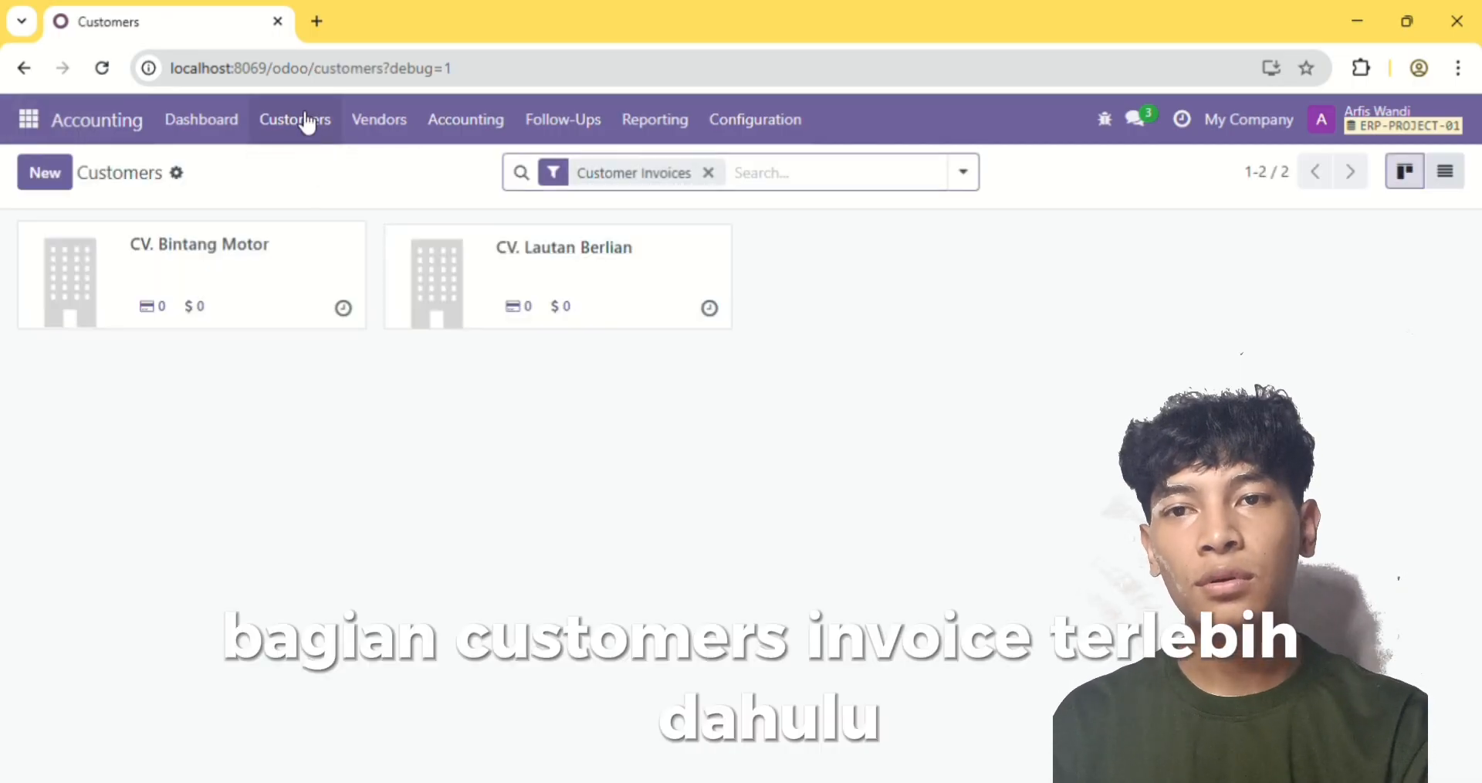
{"action": "left_click", "coordinate": [302, 121]}
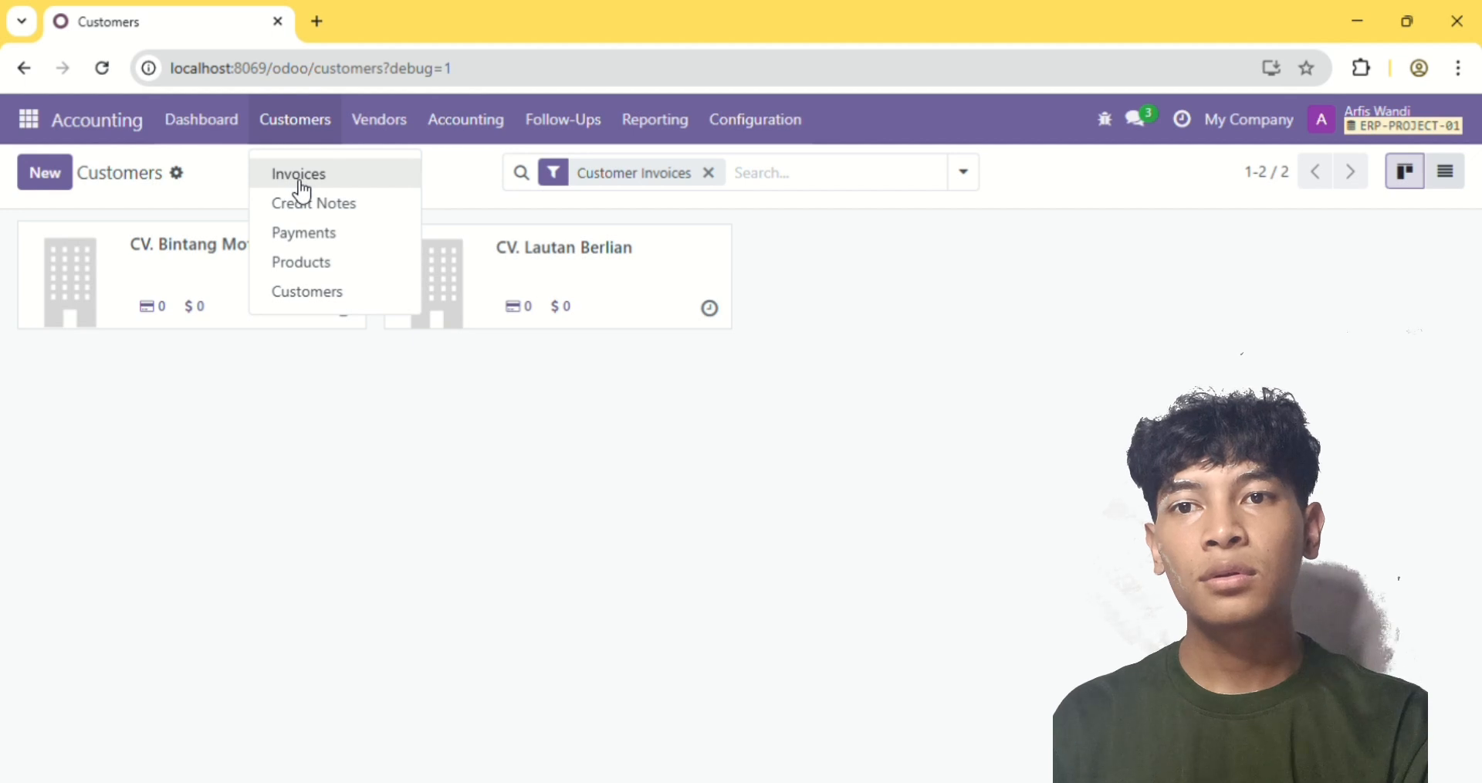
{"action": "left_click", "coordinate": [303, 178]}
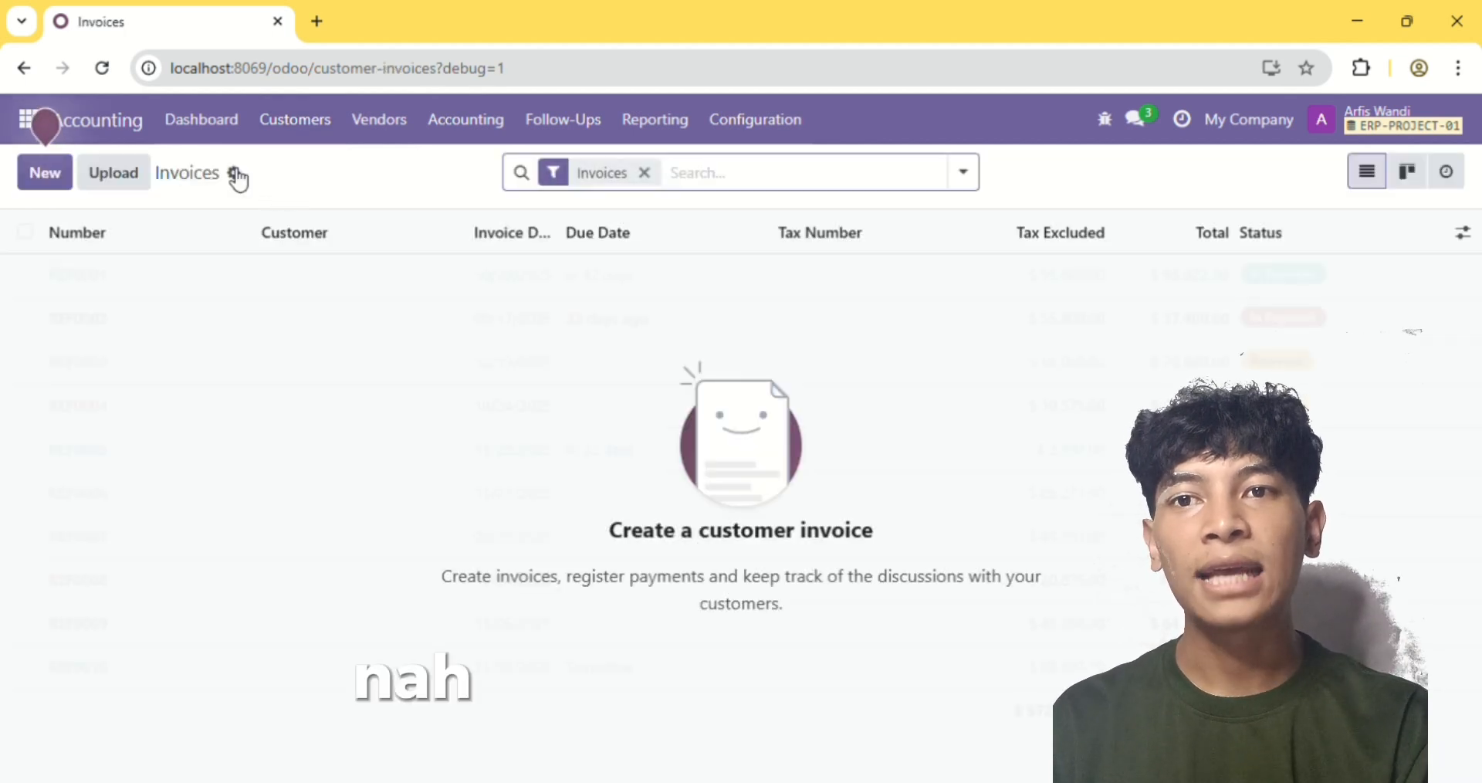
{"action": "left_click", "coordinate": [236, 174]}
{"action": "left_click", "coordinate": [271, 213]}
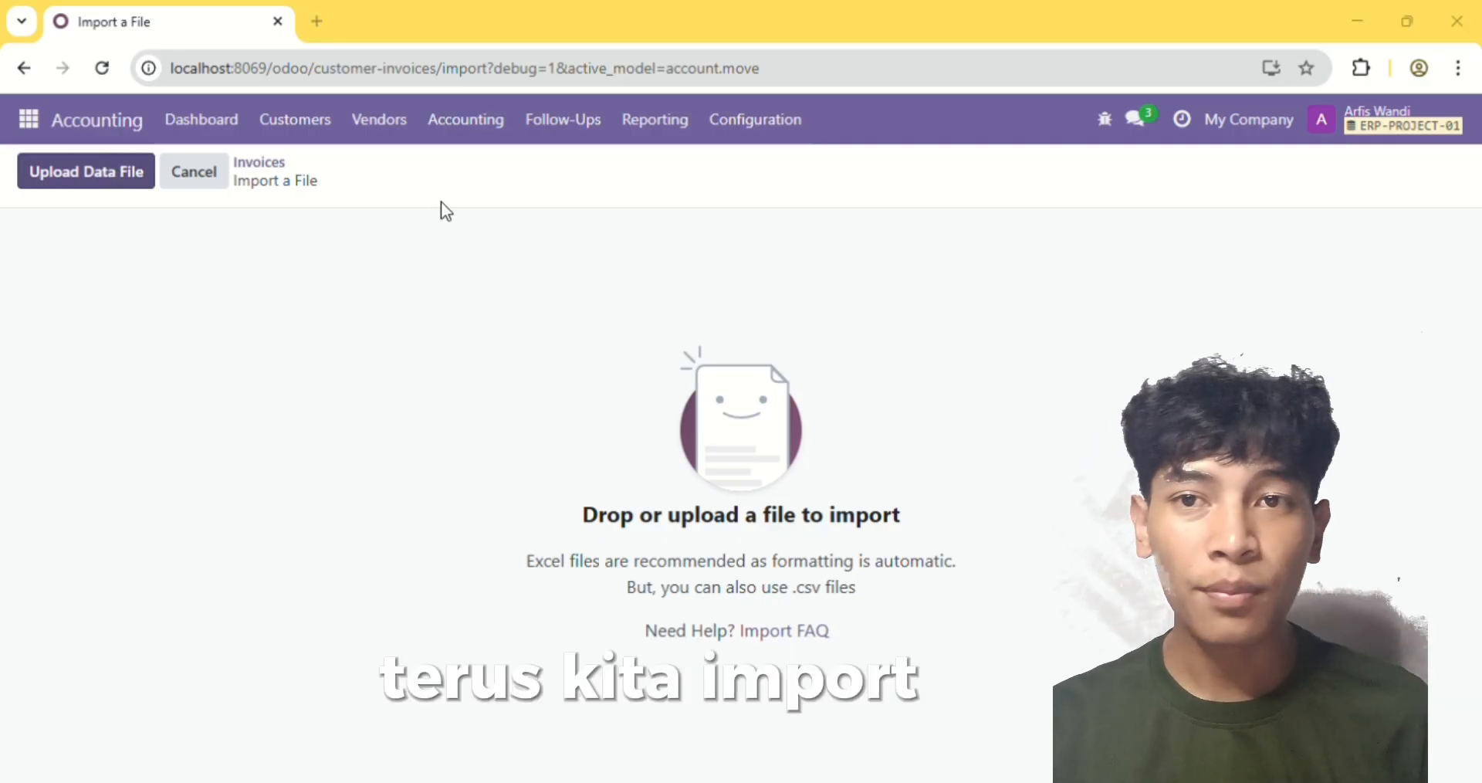
{"action": "left_click", "coordinate": [535, 487]}
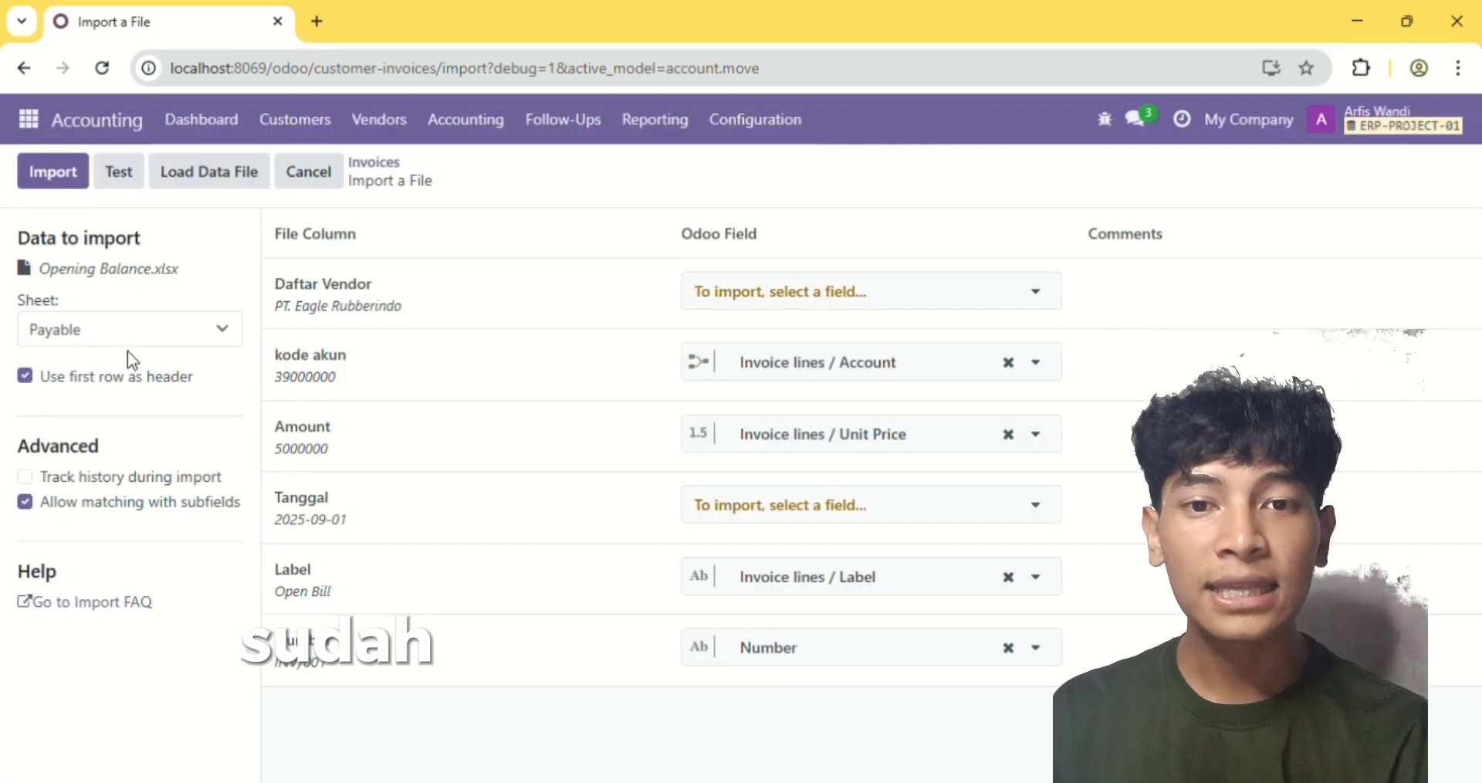
Choose the Receivable sheet of Opening Balance.xlsx, test the data and import the customer invoices
{"action": "left_click", "coordinate": [94, 397]}
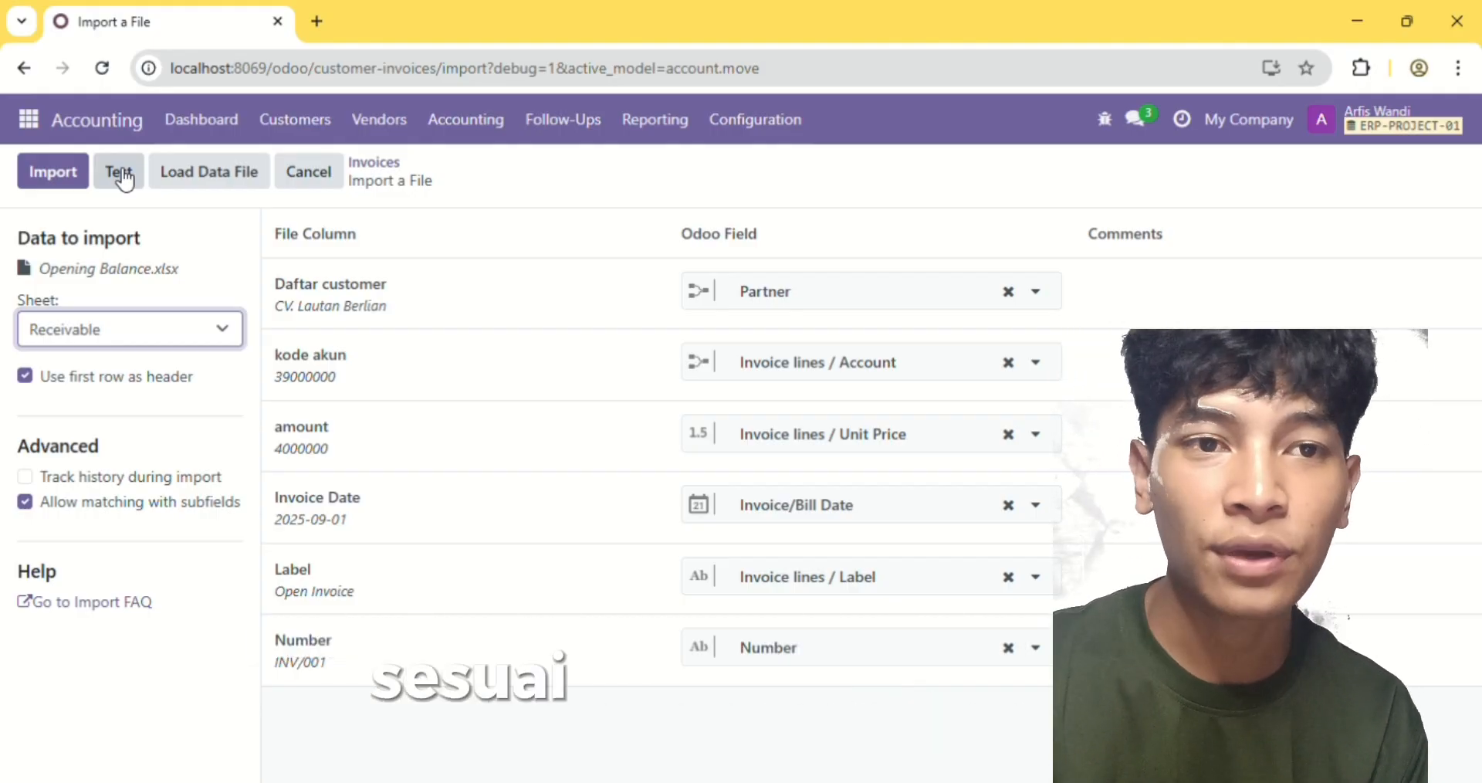
{"action": "left_click", "coordinate": [122, 174]}
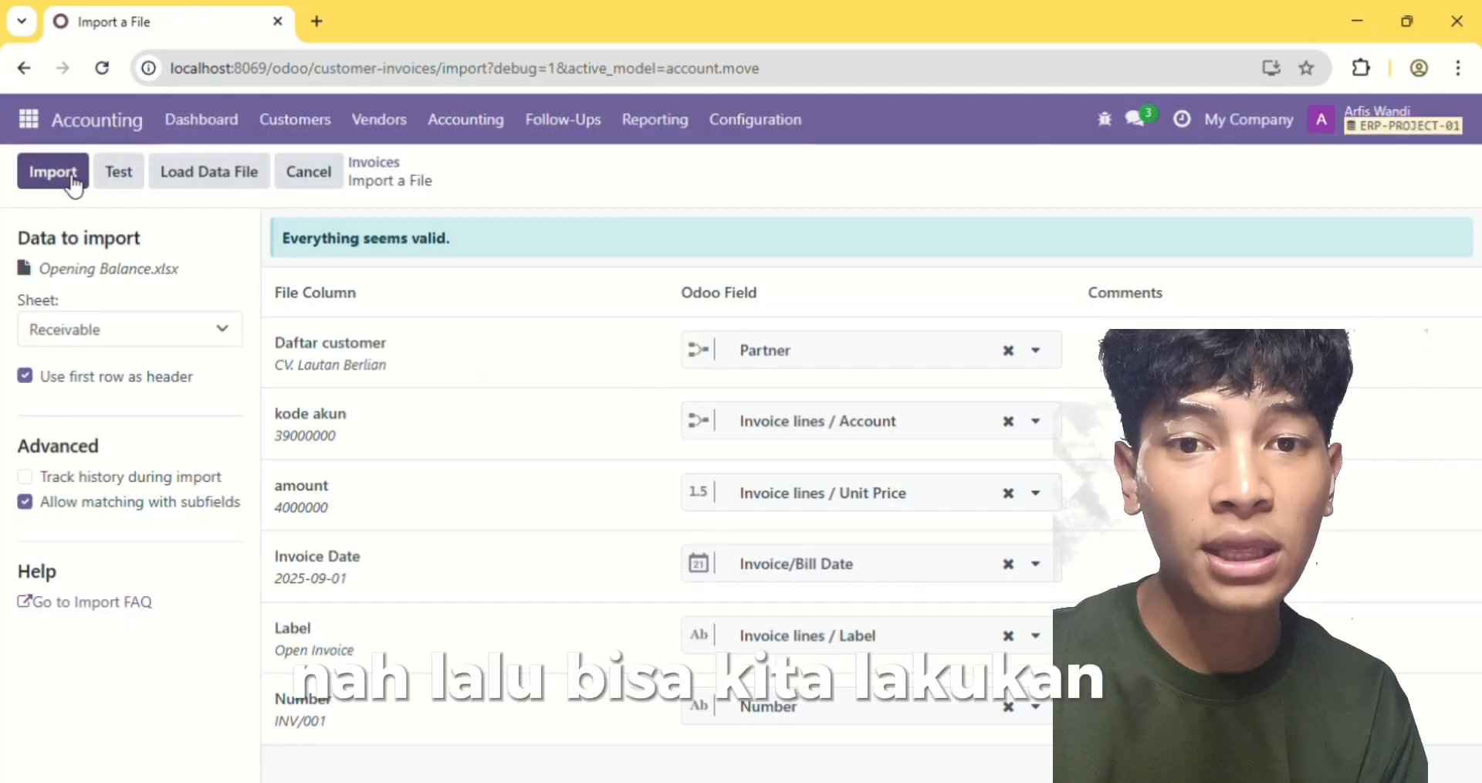
{"action": "left_click", "coordinate": [73, 184]}
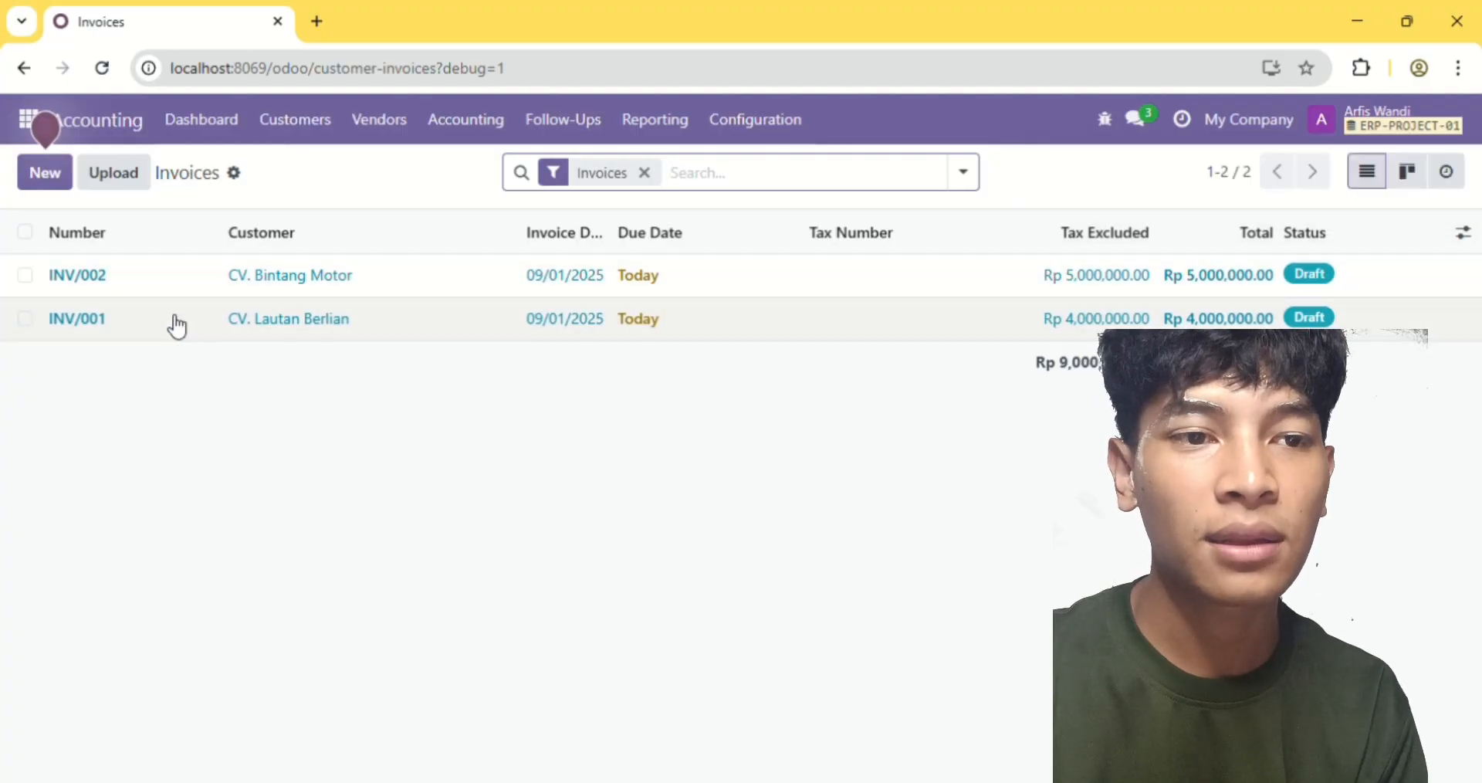
Select the draft customer invoices INV/001 and INV/002 and confirm their entries
{"action": "left_click", "coordinate": [25, 274]}
{"action": "left_click", "coordinate": [25, 317]}
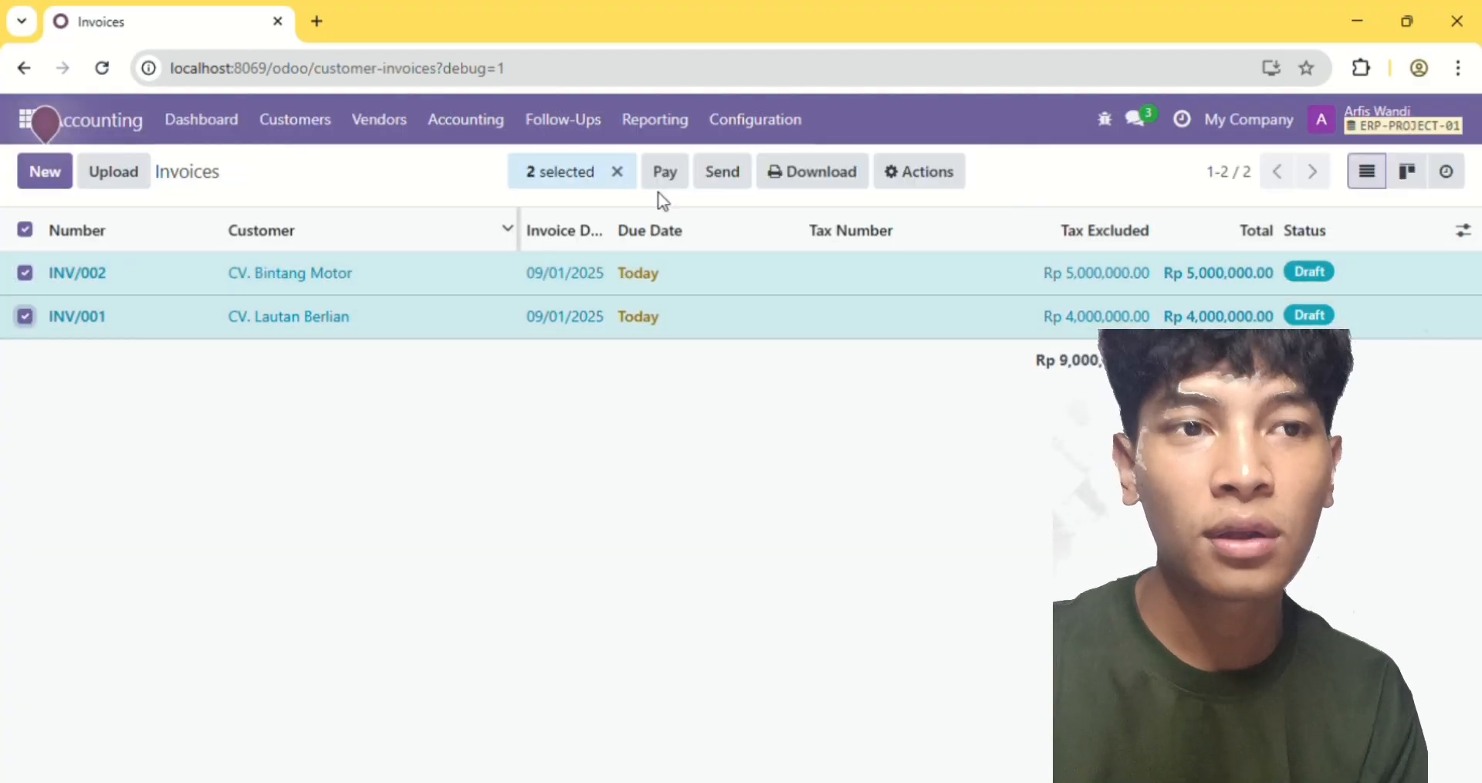
{"action": "left_click", "coordinate": [914, 171]}
{"action": "left_click", "coordinate": [963, 386]}
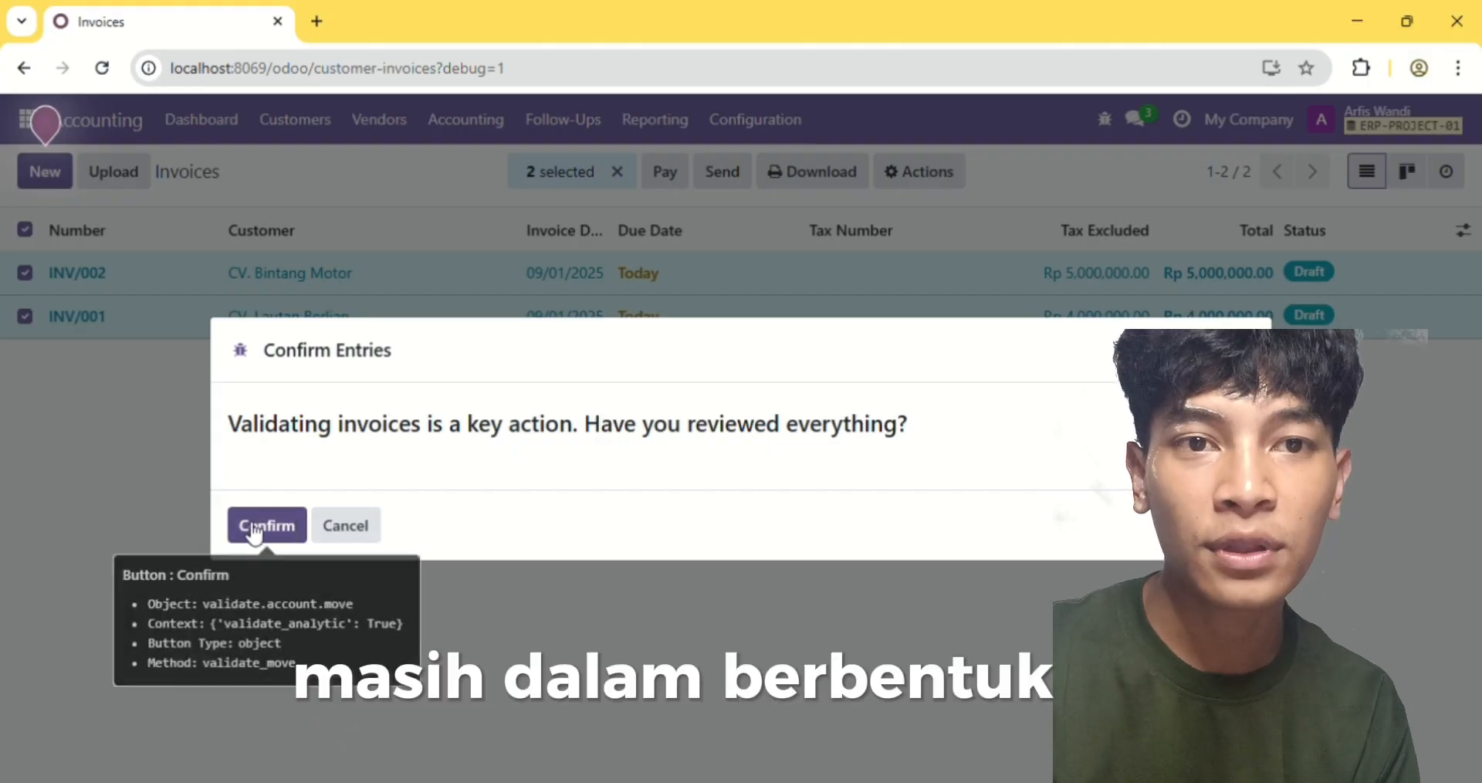
{"action": "left_click", "coordinate": [249, 527]}
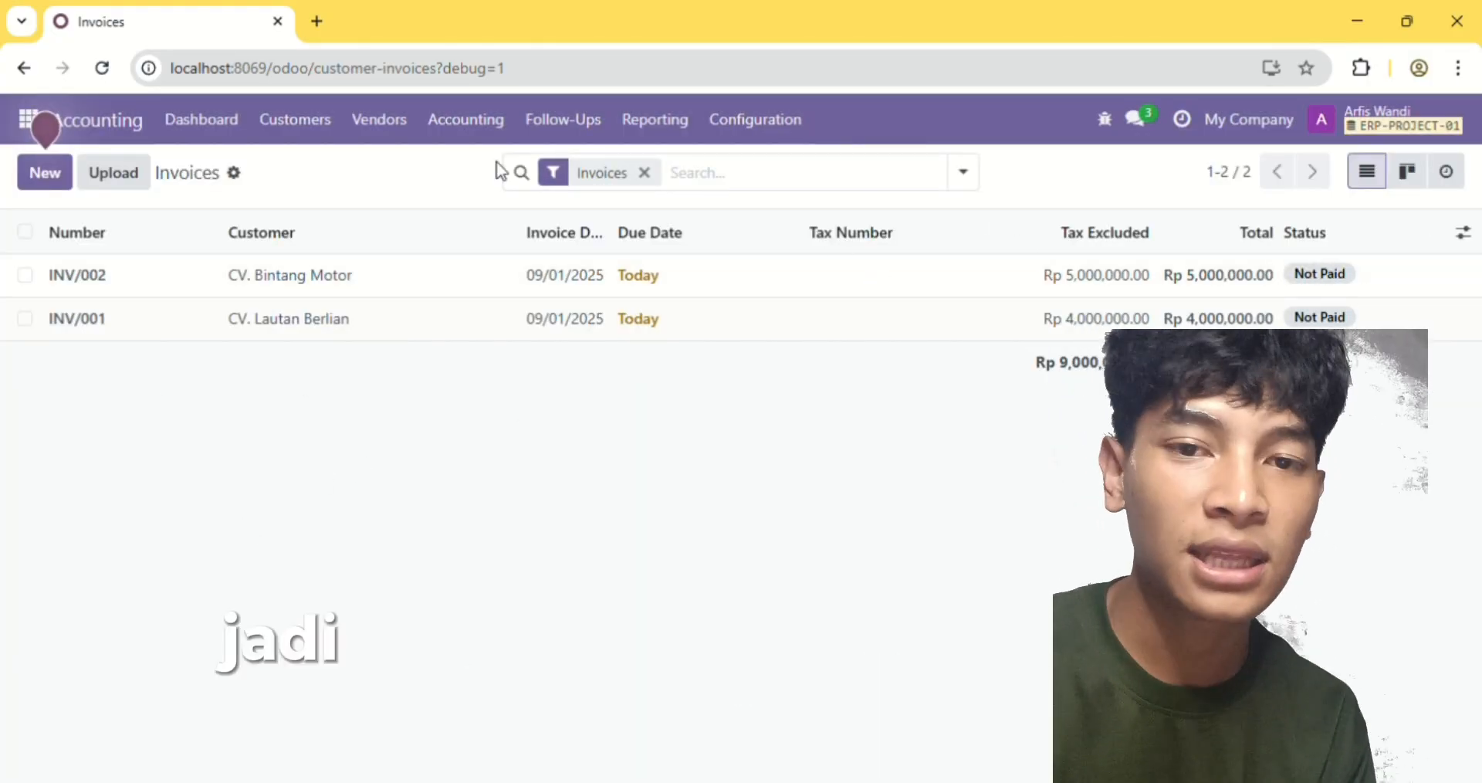
Load the Payable sheet of Opening Balance.xlsx in the vendor bills import, test the data and import the bills
{"action": "left_click", "coordinate": [455, 123]}
{"action": "left_click", "coordinate": [498, 179]}
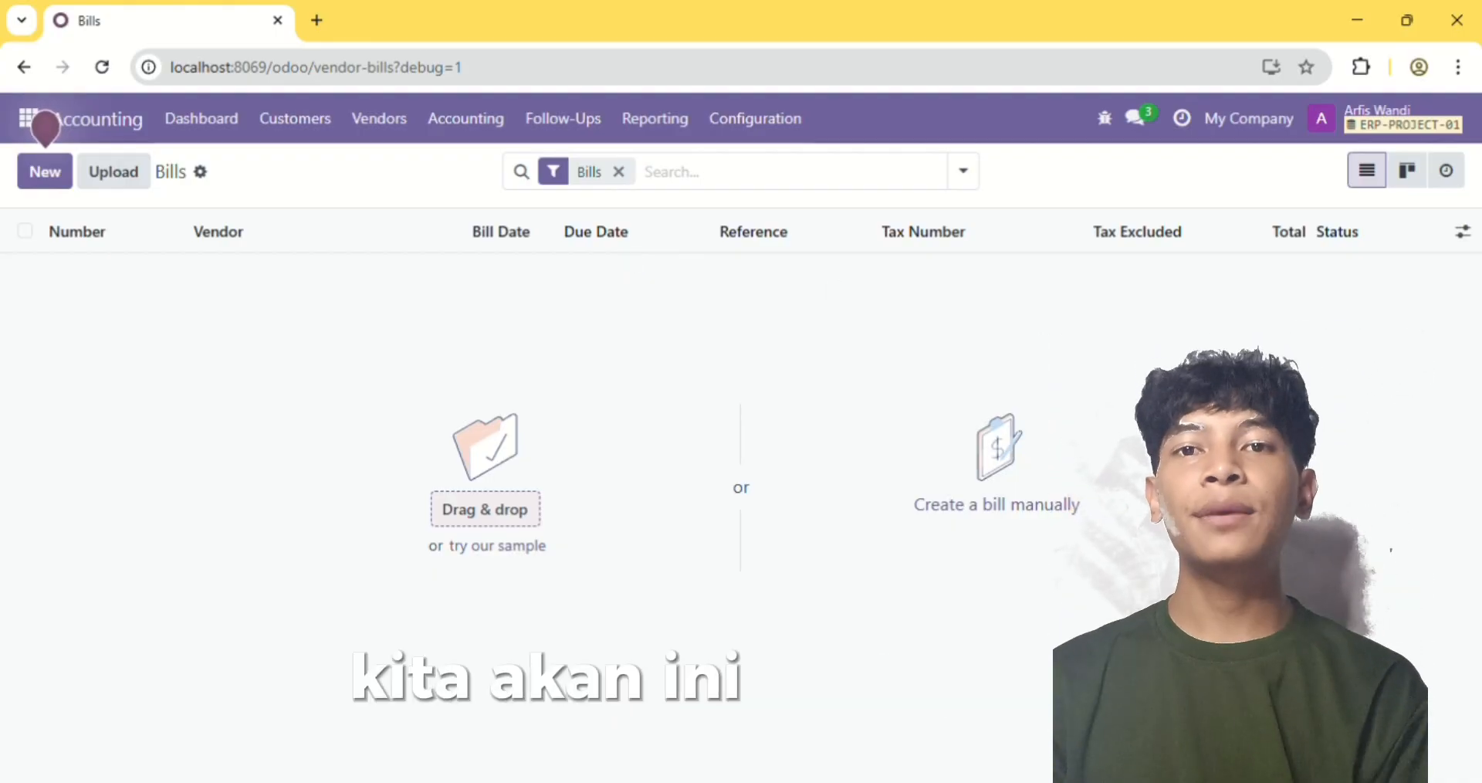
{"action": "left_click", "coordinate": [200, 173]}
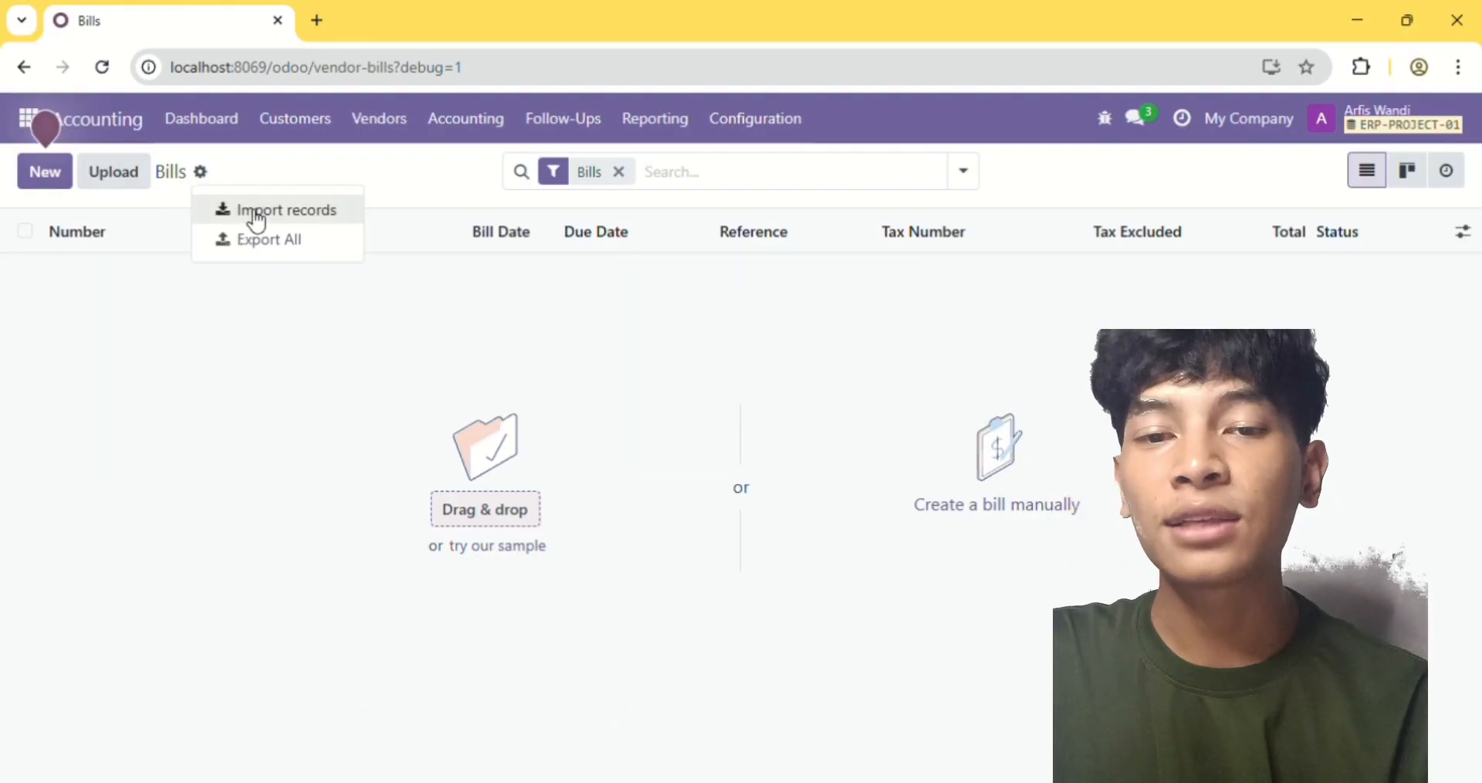
{"action": "left_click", "coordinate": [259, 210]}
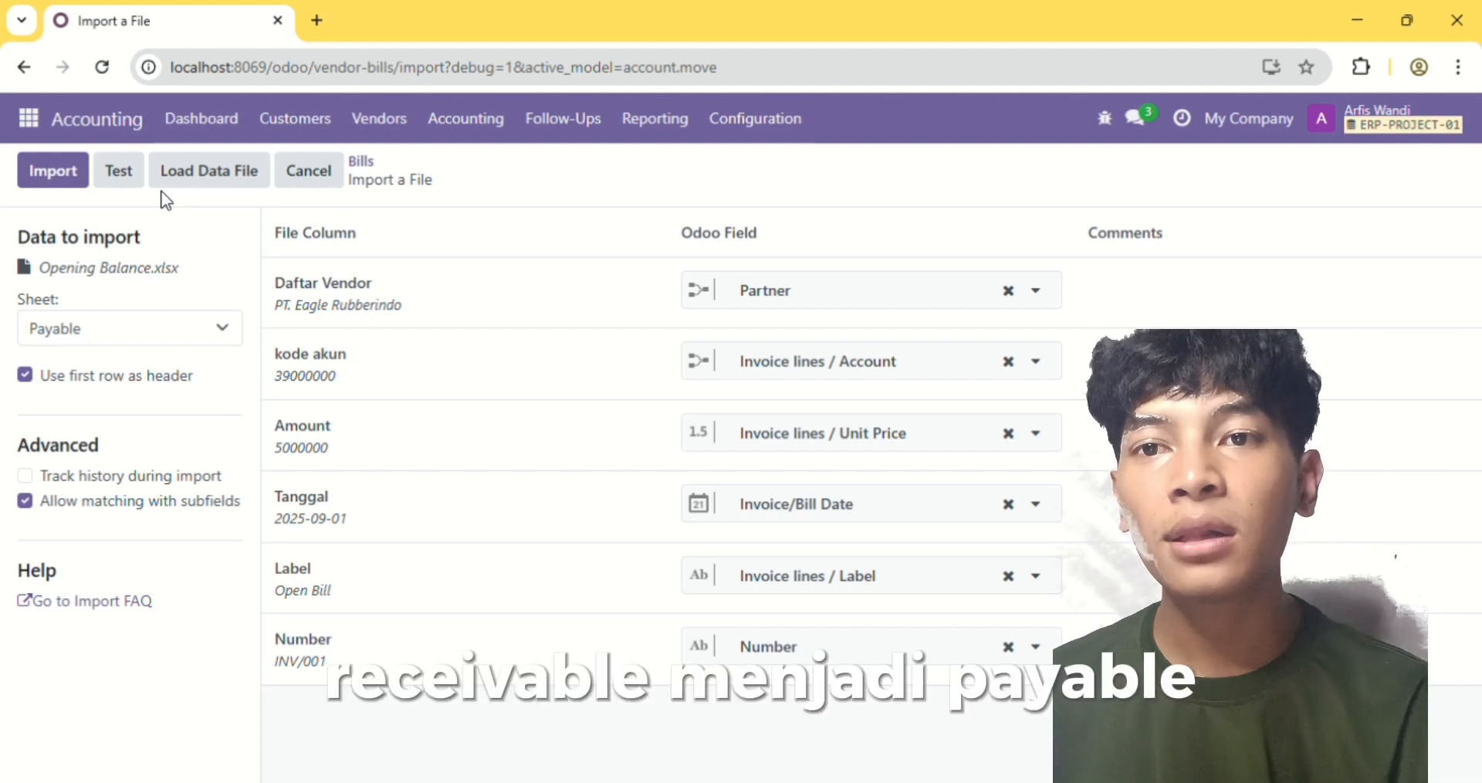
{"action": "left_click", "coordinate": [120, 170]}
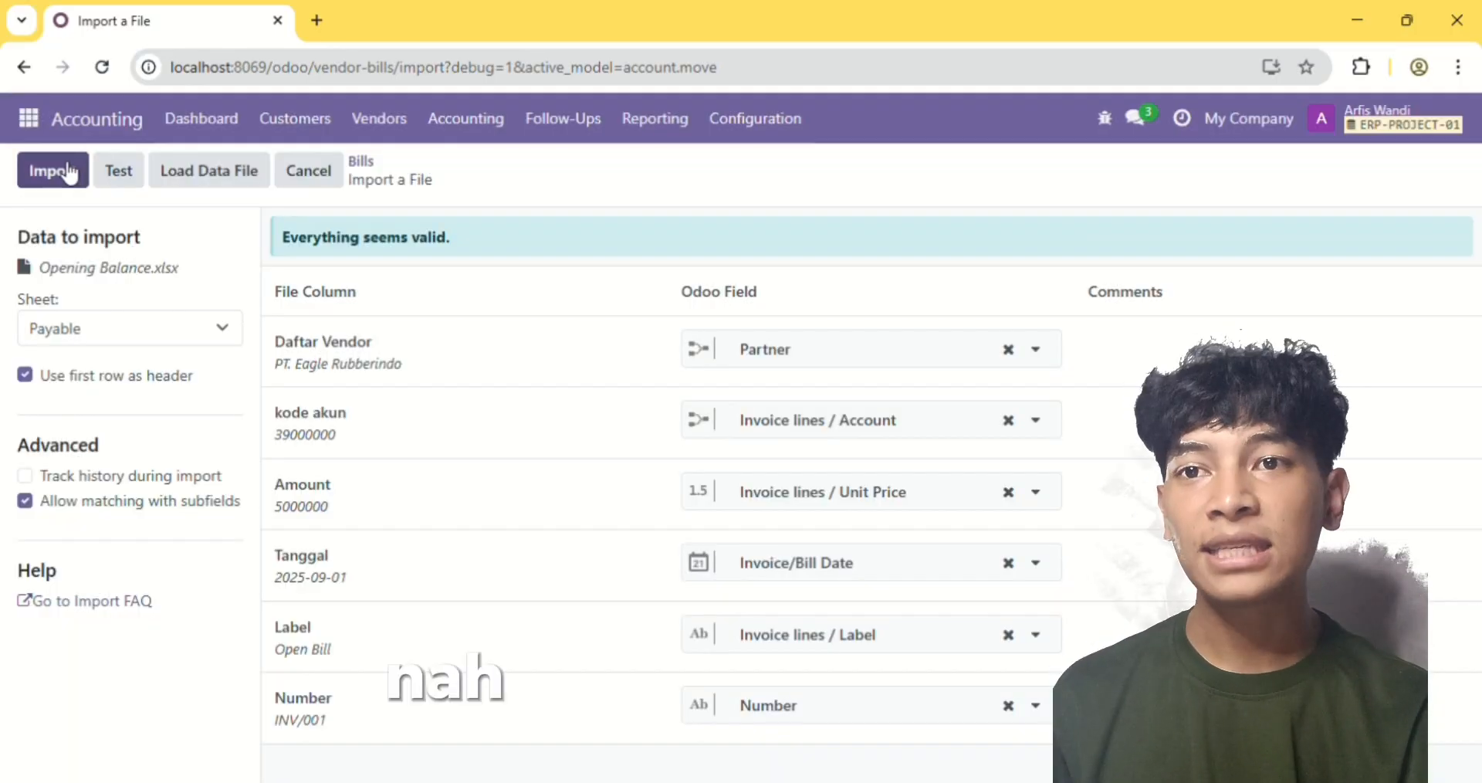
{"action": "left_click", "coordinate": [70, 174]}
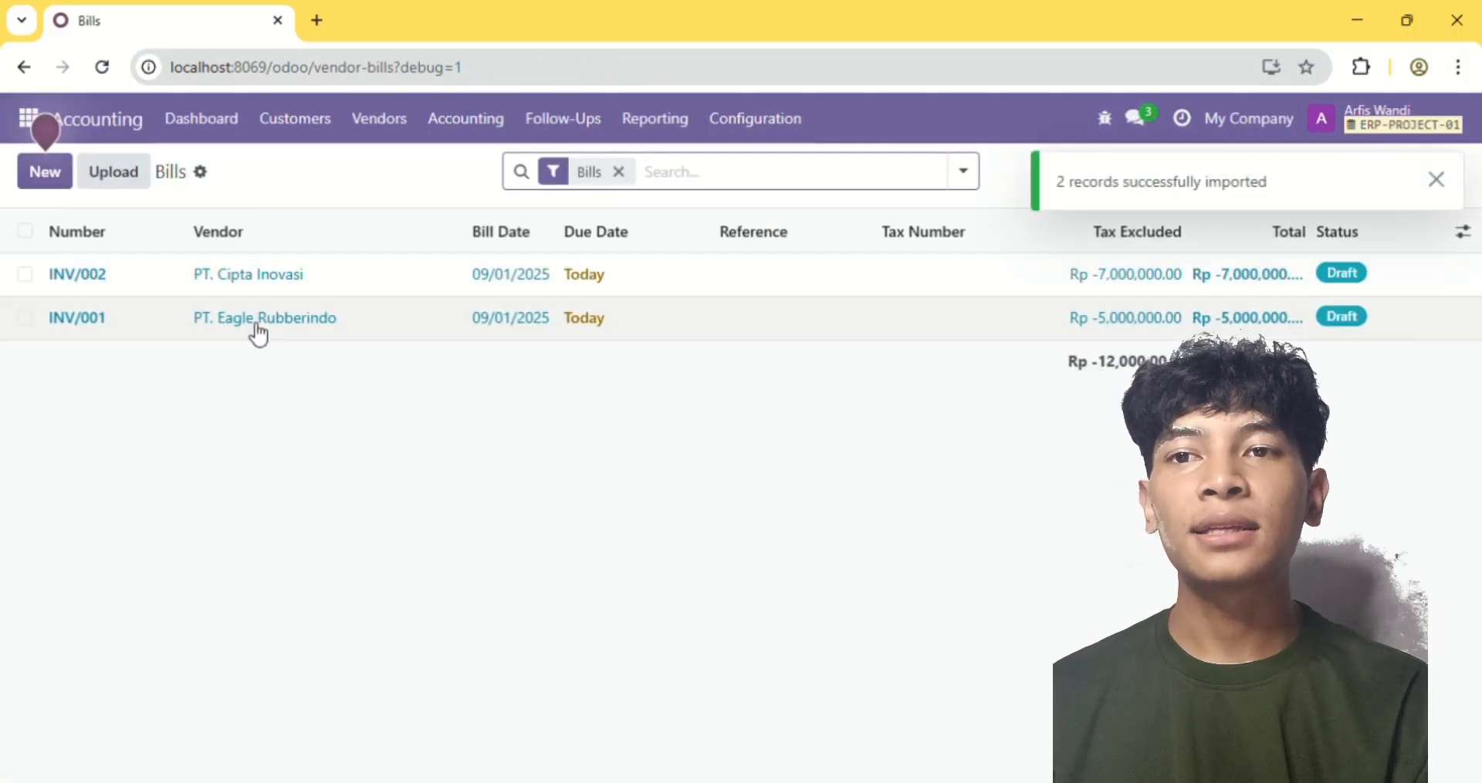
Select the draft vendor bills INV/001 and INV/002 and confirm their entries
{"action": "left_click", "coordinate": [26, 276]}
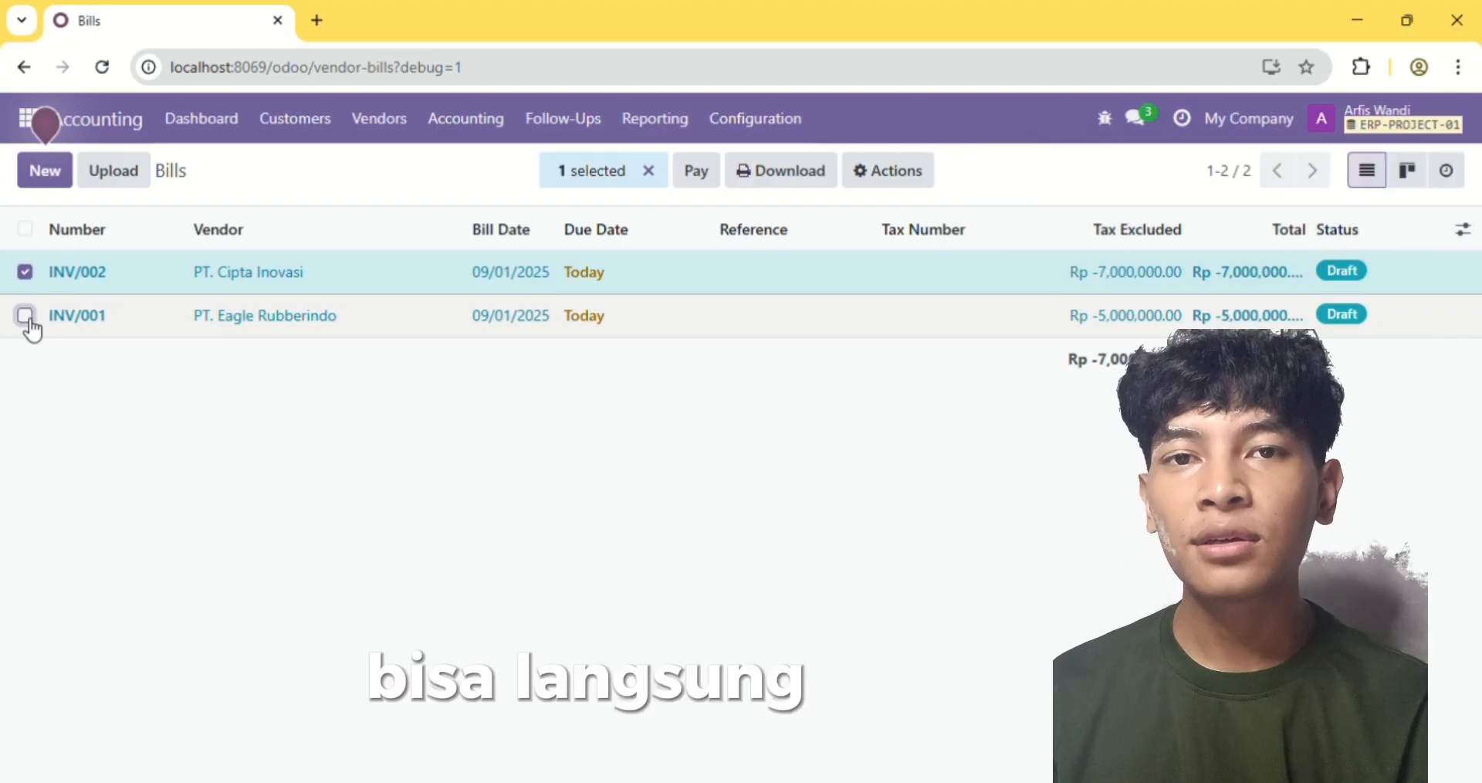
{"action": "left_click", "coordinate": [25, 318]}
{"action": "left_click", "coordinate": [917, 179]}
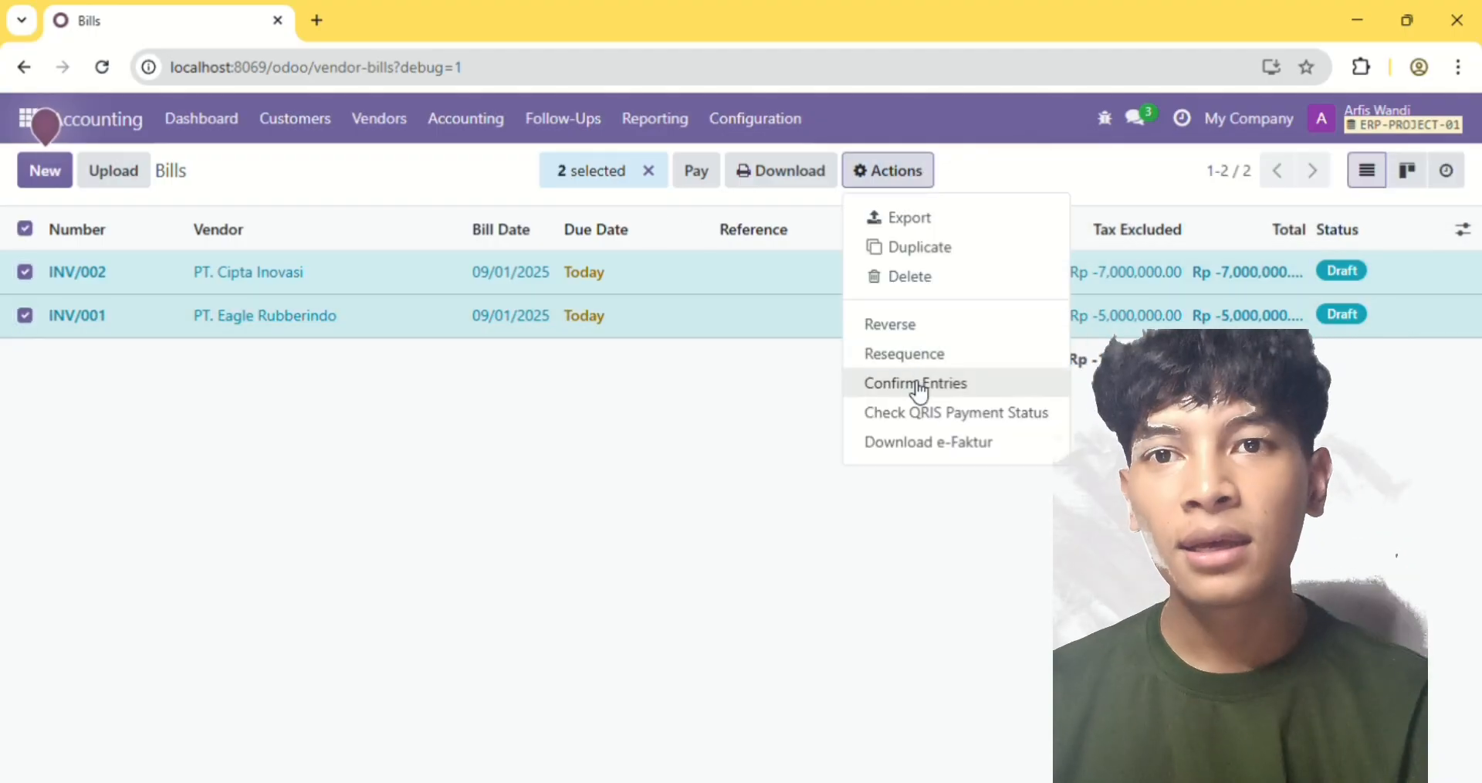
{"action": "left_click", "coordinate": [911, 381]}
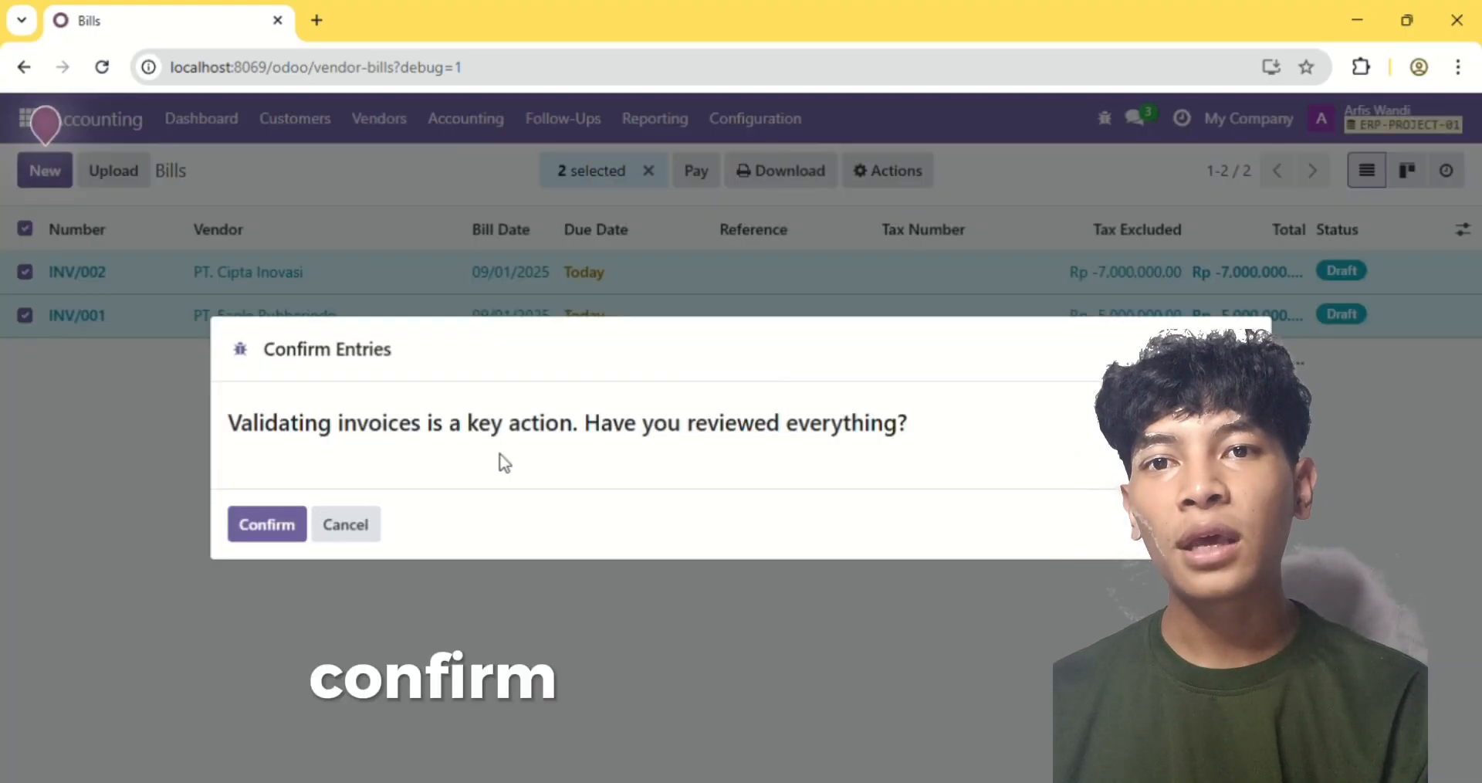
{"action": "left_click", "coordinate": [259, 532]}
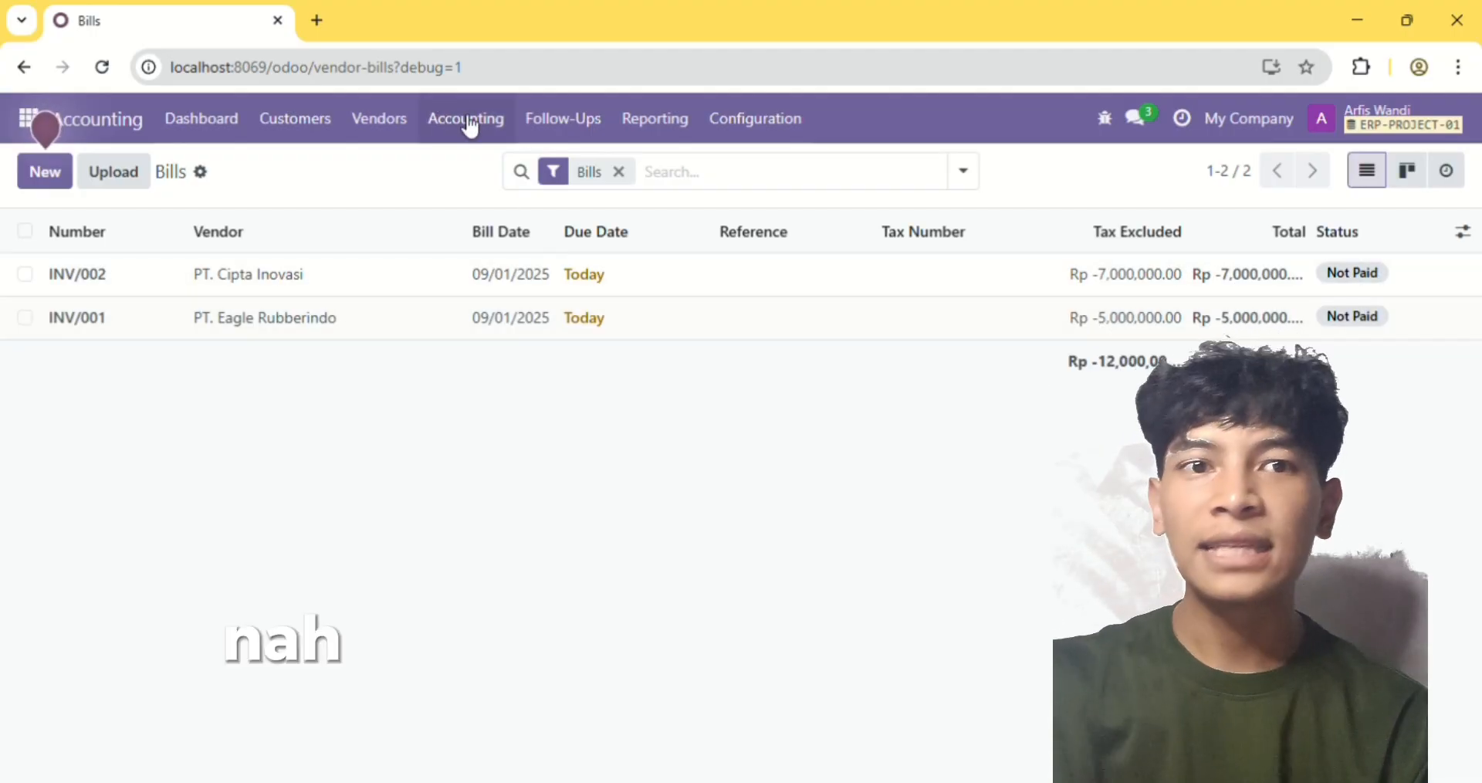
Create a journal entry in the Opening Balance journal with reference JU and accounting date 09/01/2025
{"action": "left_click", "coordinate": [469, 127]}
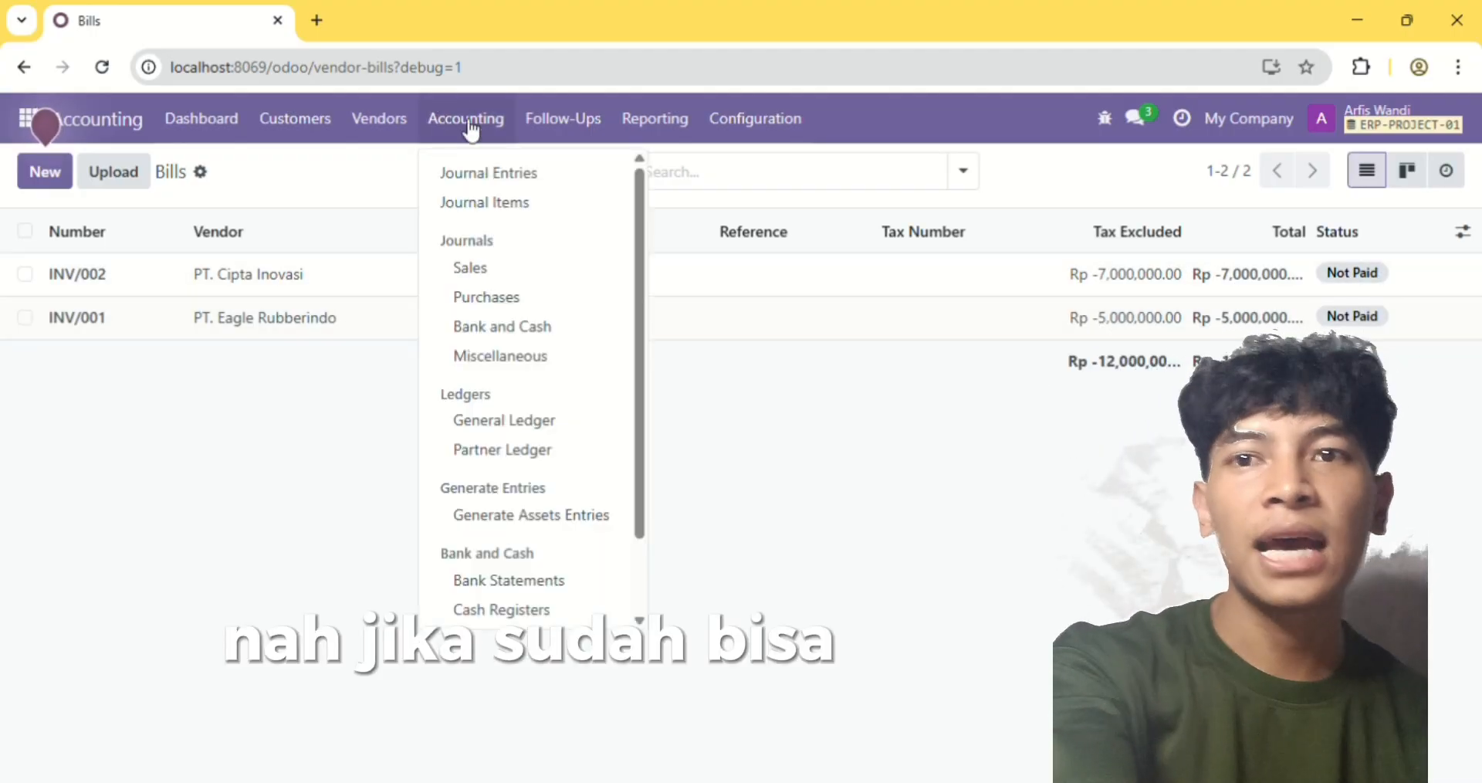
{"action": "left_click", "coordinate": [486, 172]}
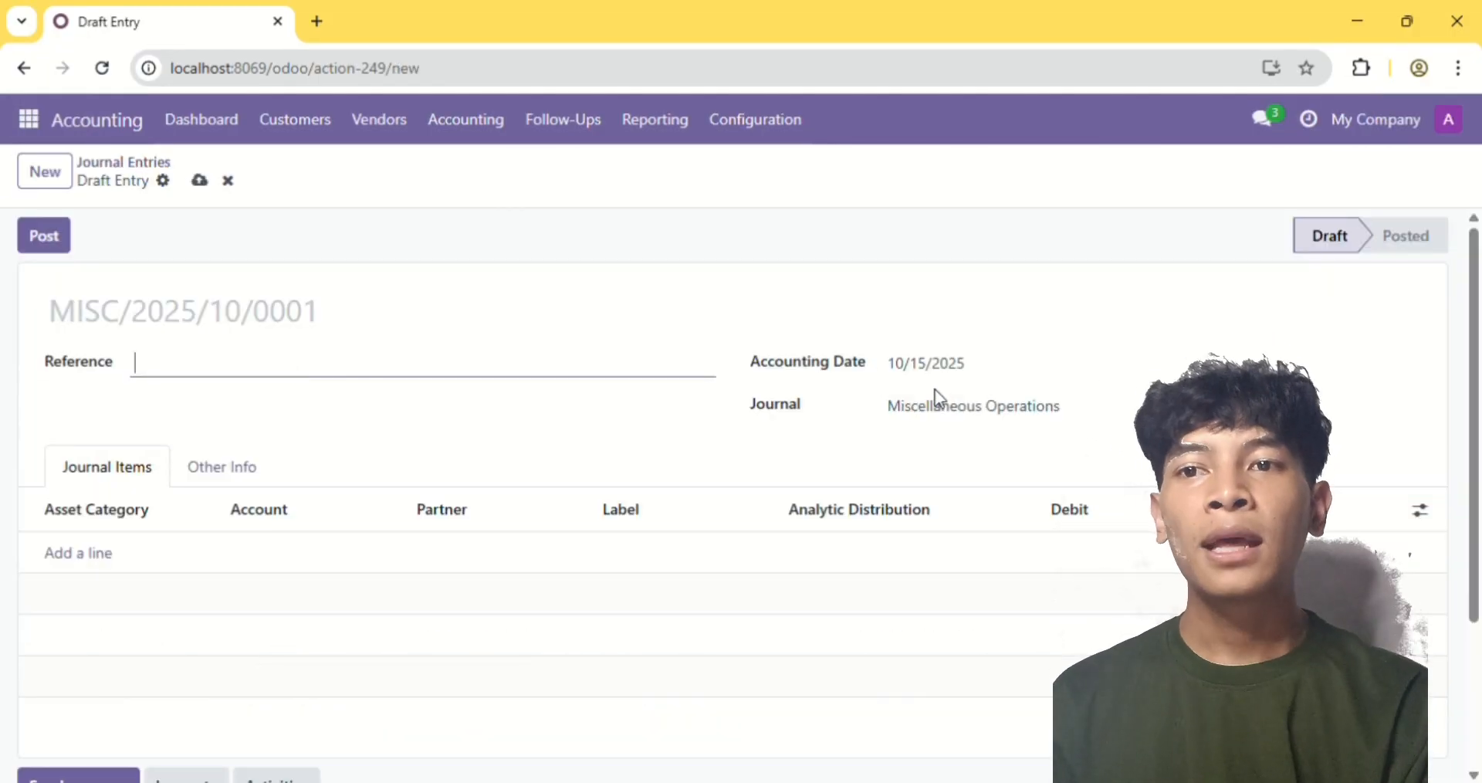
{"action": "left_click", "coordinate": [948, 413]}
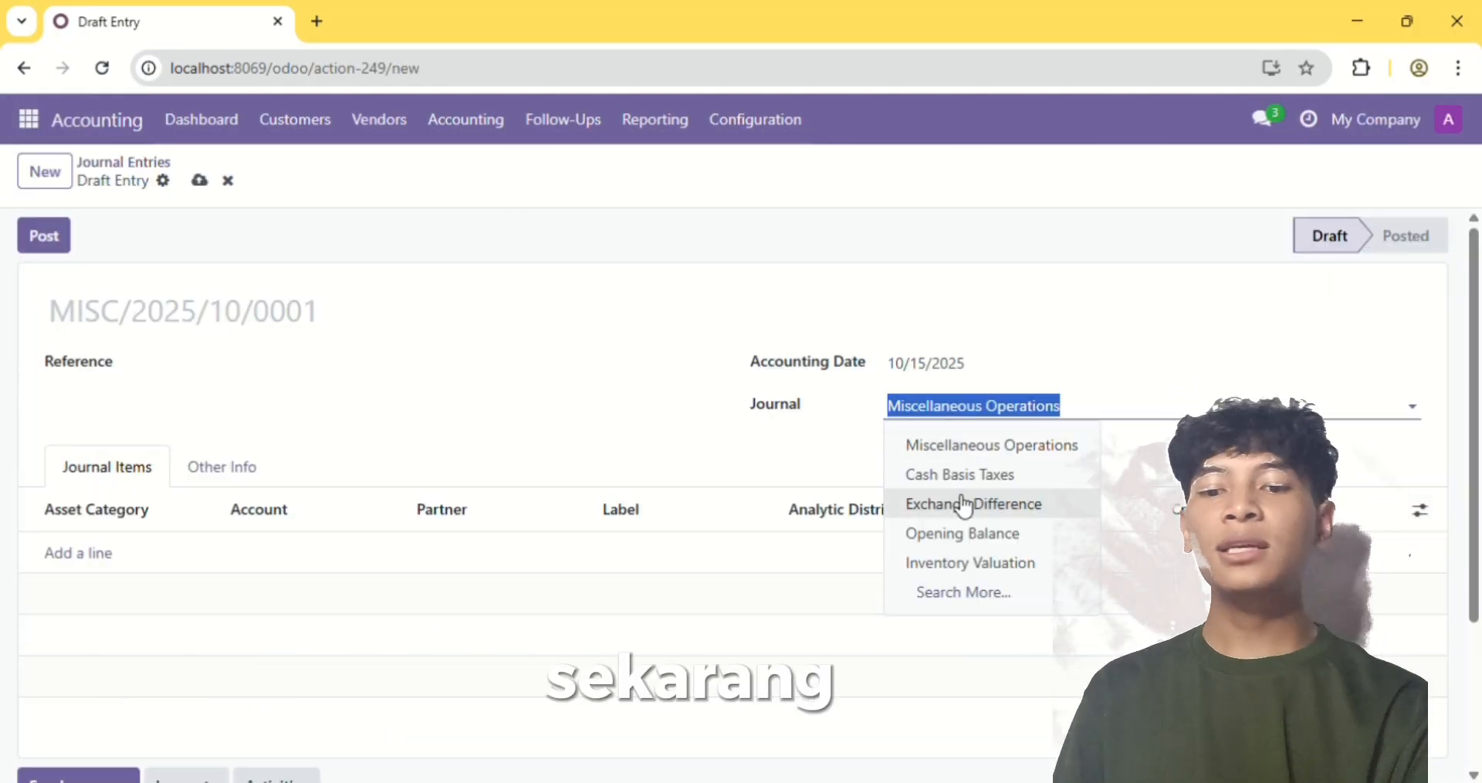
{"action": "left_click", "coordinate": [978, 534]}
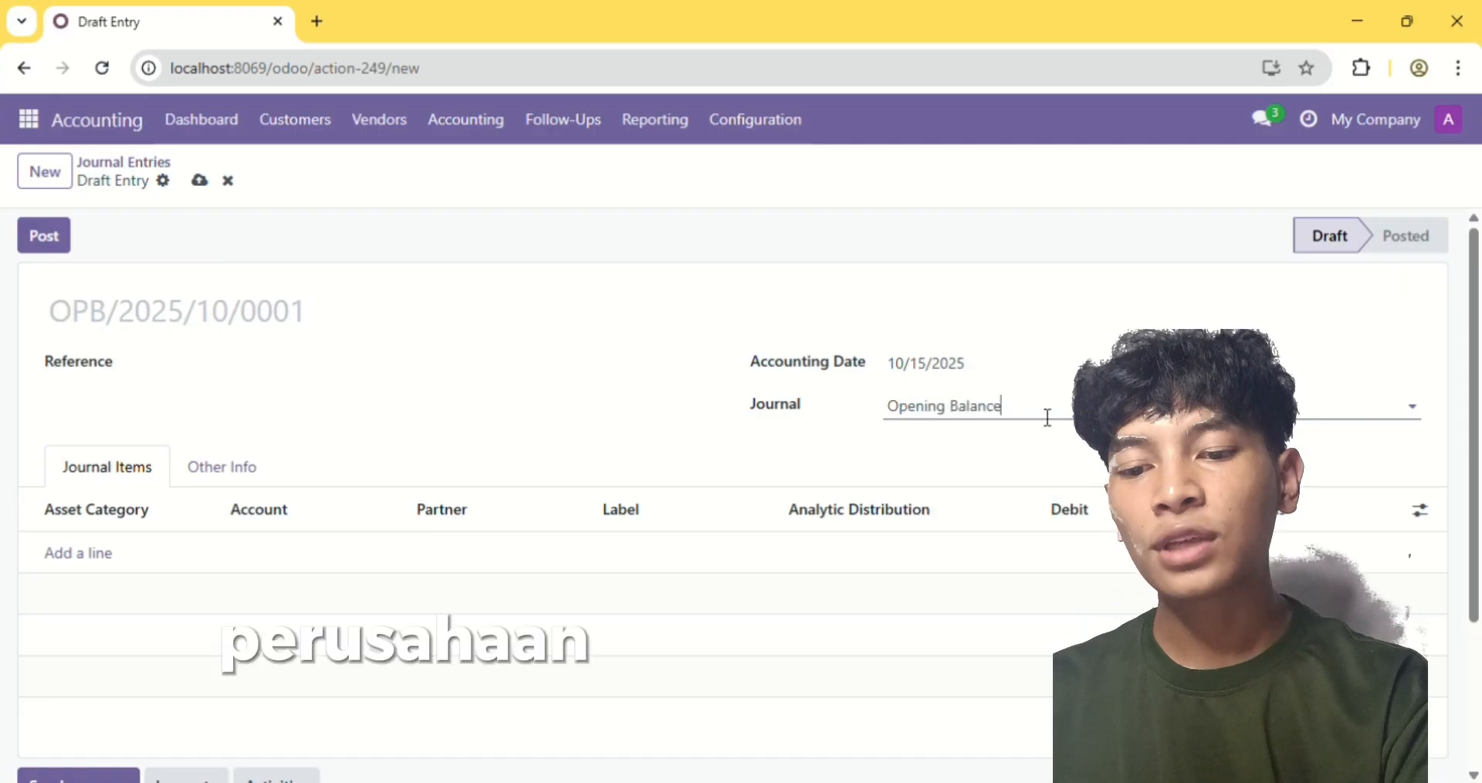
{"action": "key", "text": "shift+Tab"}
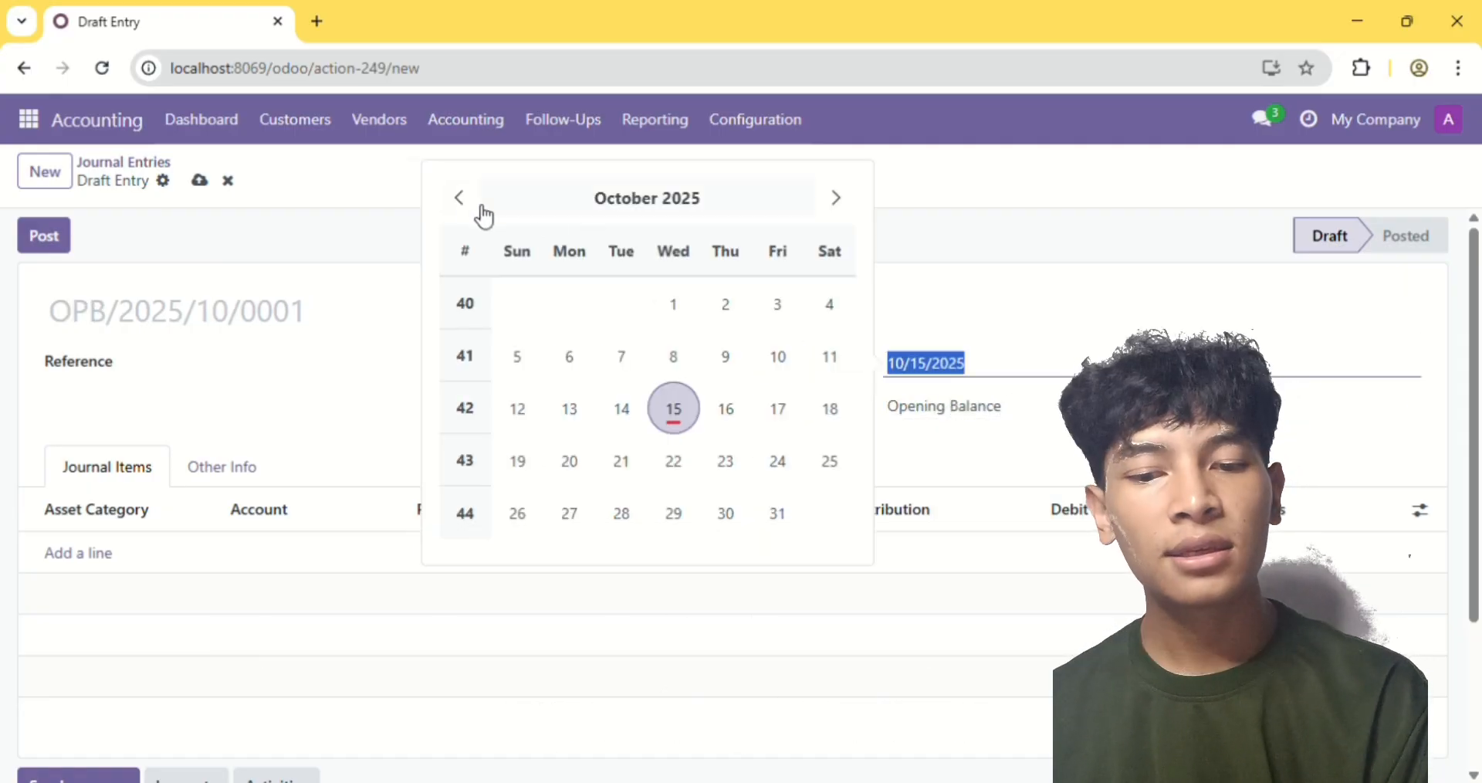
{"action": "left_click", "coordinate": [458, 199]}
{"action": "left_click", "coordinate": [569, 309]}
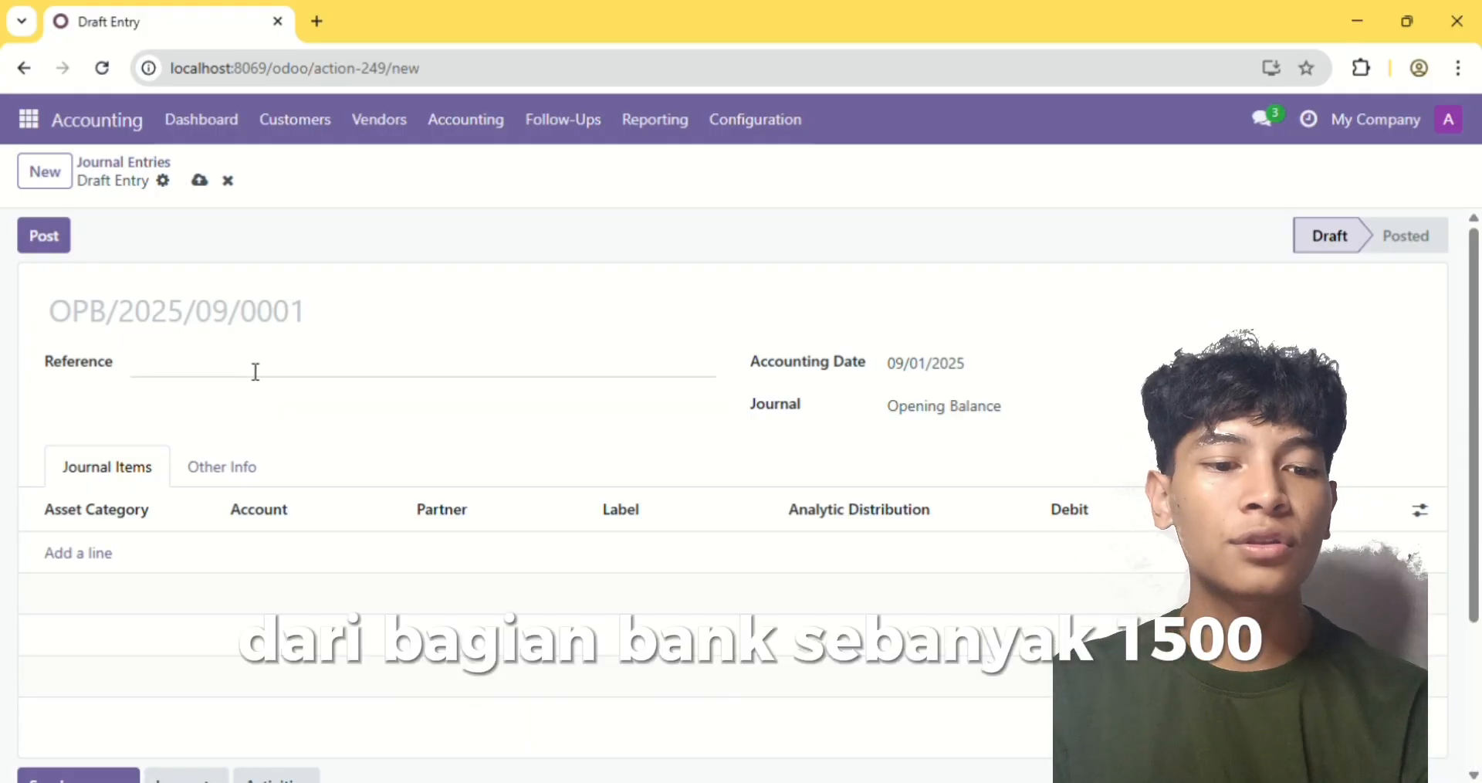
Add a journal item for account 11110002 Cash with a debit of 500,000,000
{"action": "left_click", "coordinate": [74, 568]}
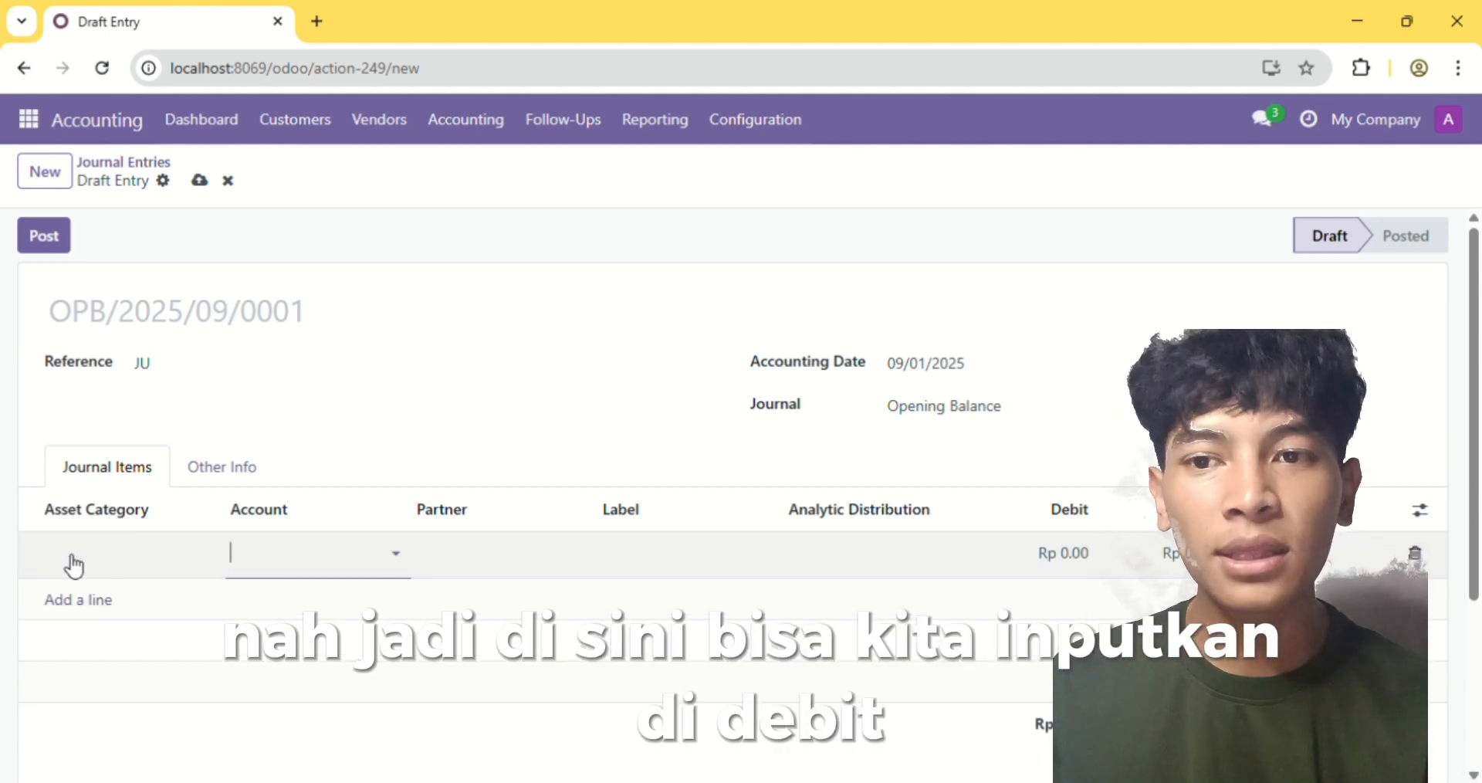
{"action": "type", "text": "Cash"}
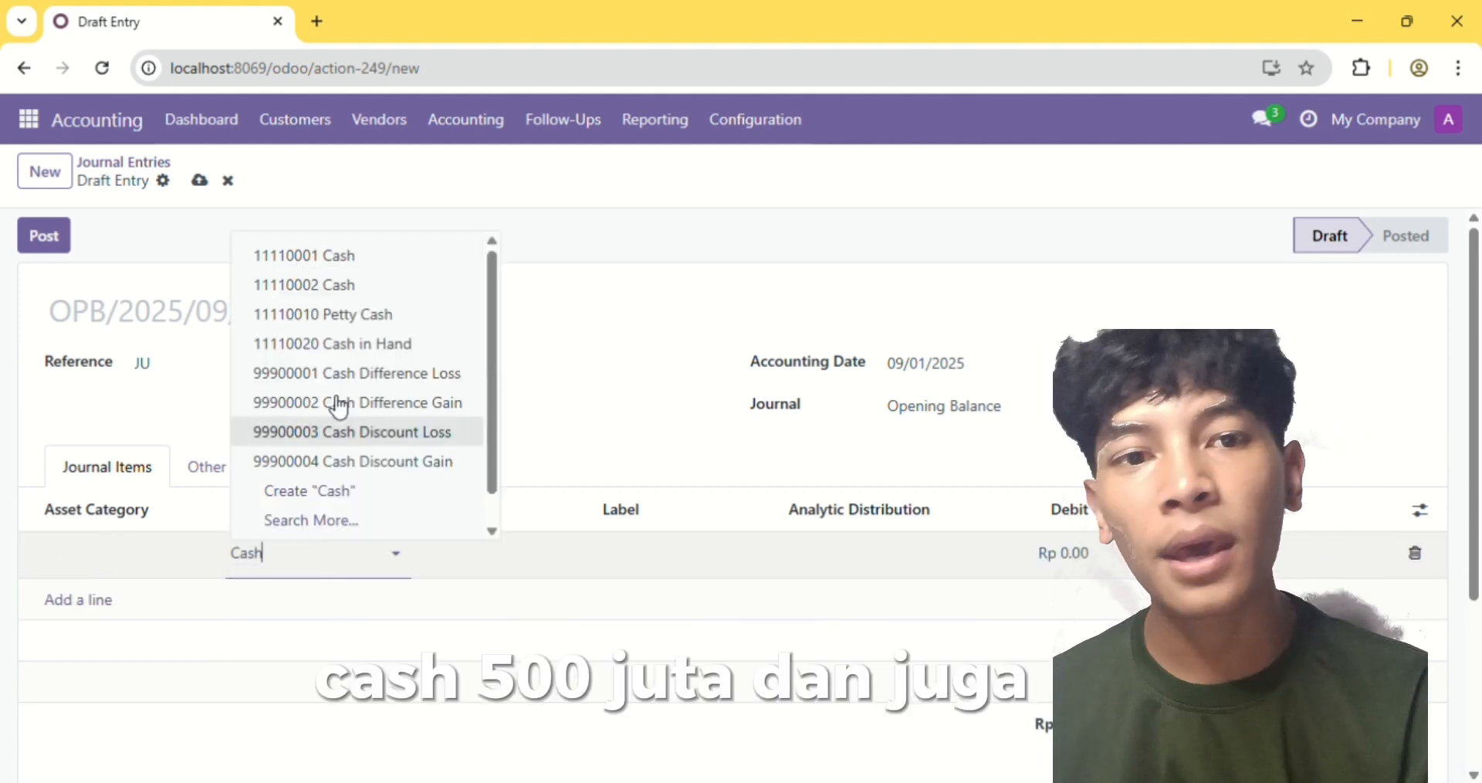
{"action": "left_click", "coordinate": [395, 293]}
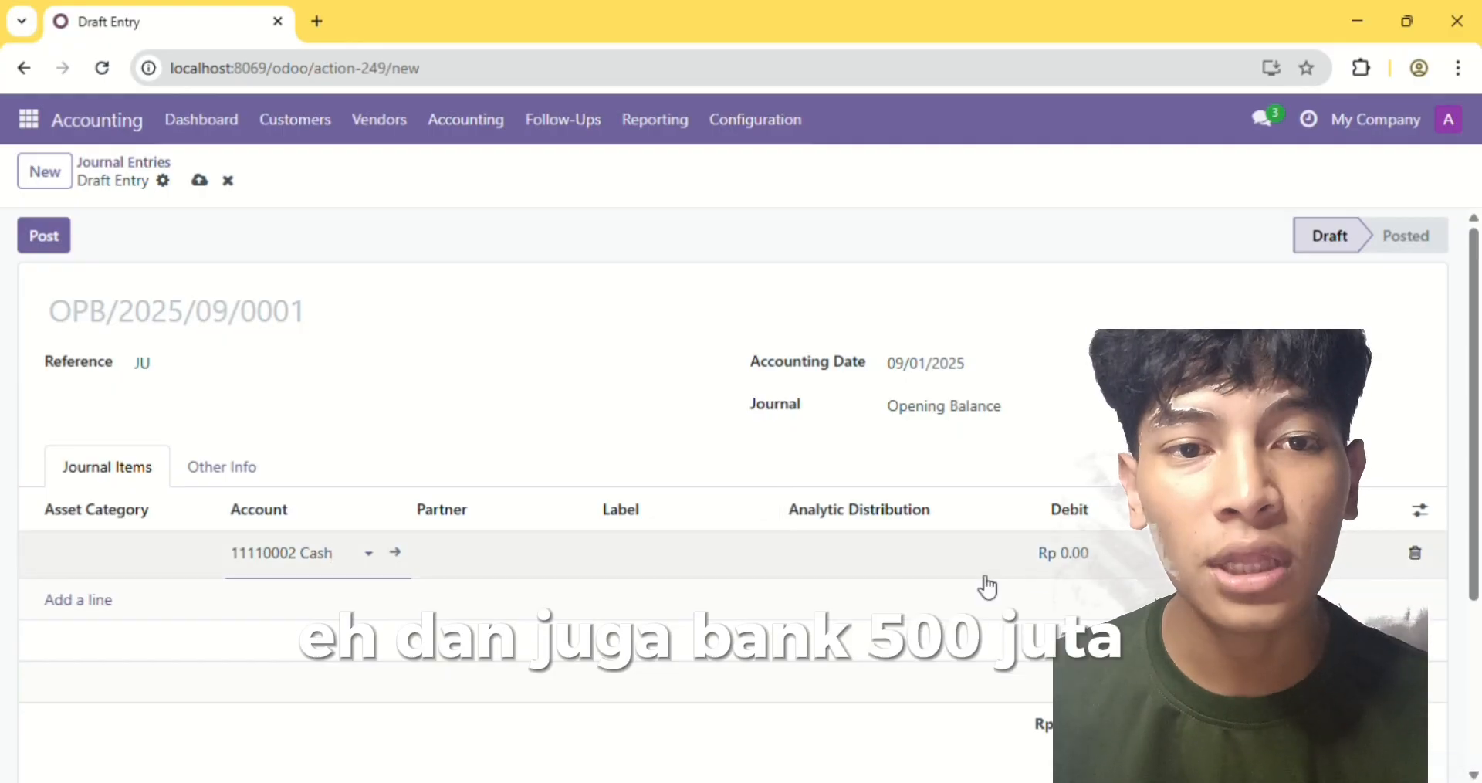
{"action": "left_click", "coordinate": [1079, 563]}
{"action": "type", "text": "500"}
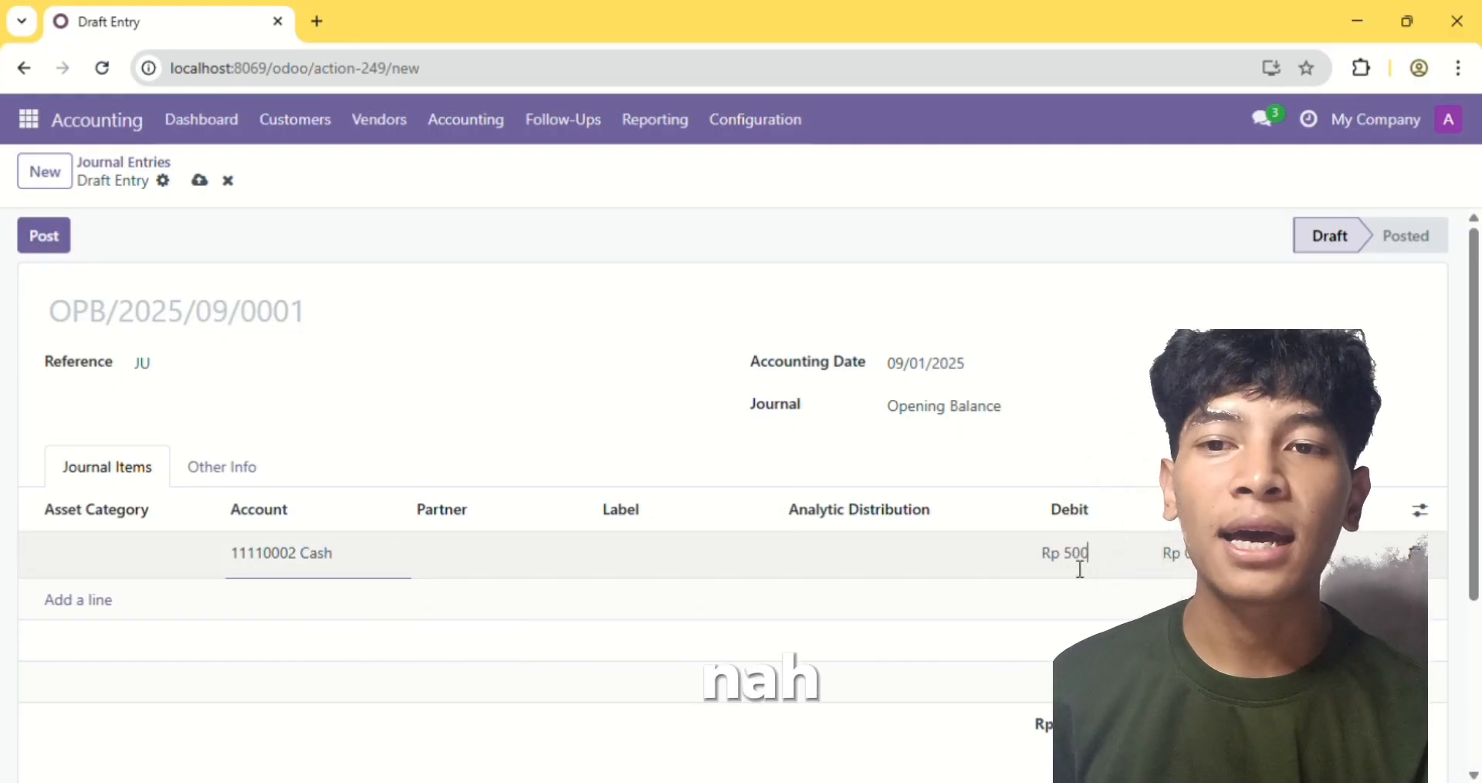
{"action": "type", "text": ",000,000"}
{"action": "key", "text": "Return"}
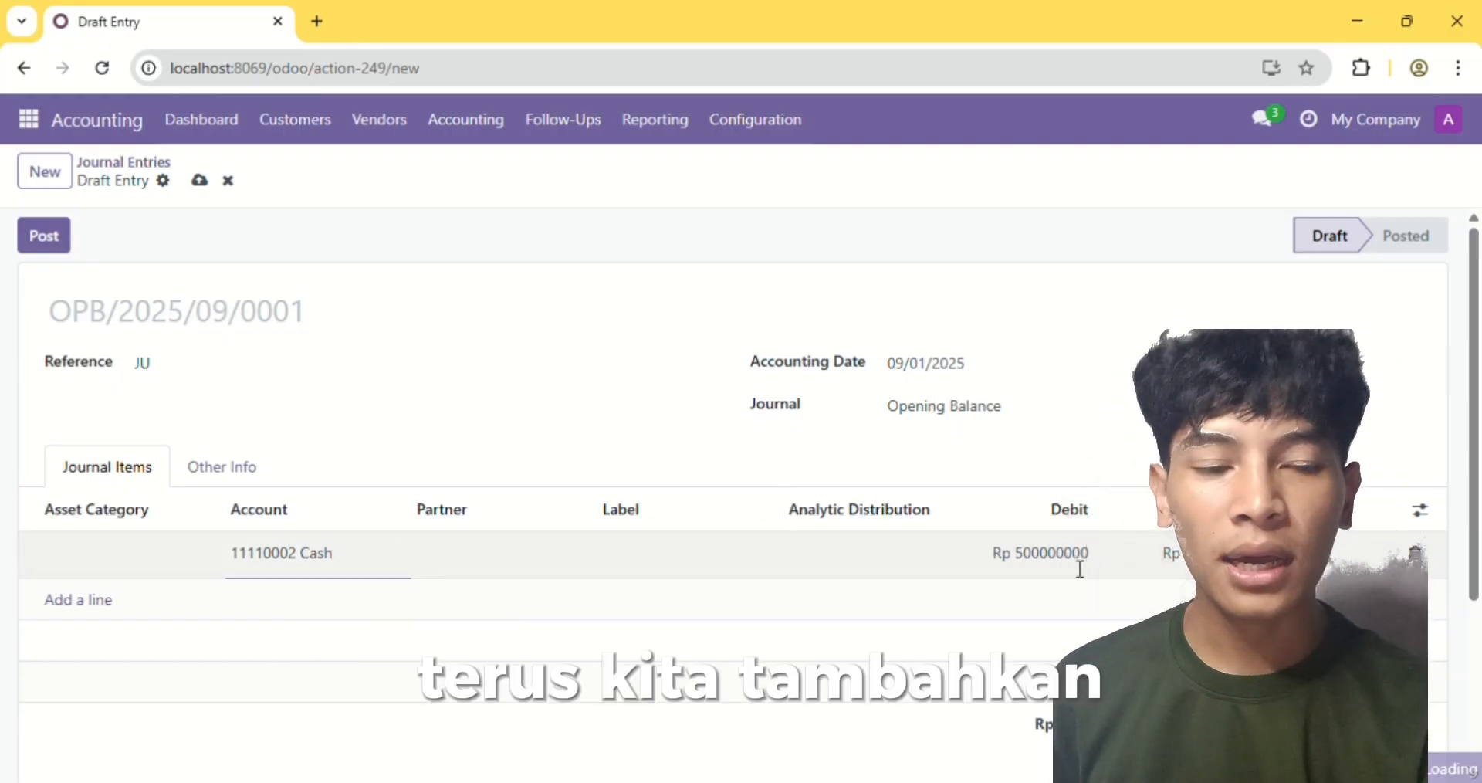
Add a journal item for account 11120005 Bank with a debit of 1,500,000,000
{"action": "left_click", "coordinate": [718, 591]}
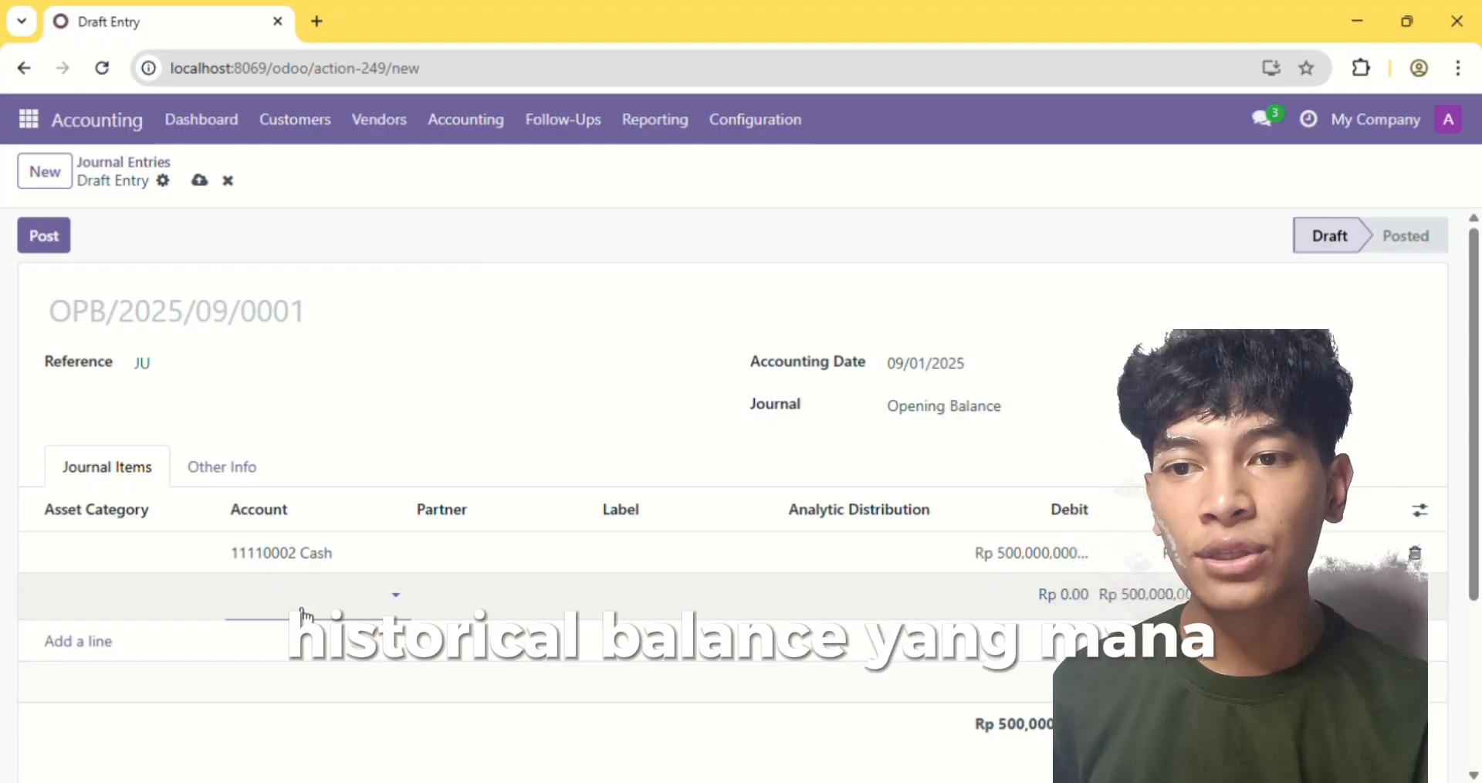
{"action": "type", "text": "Bank"}
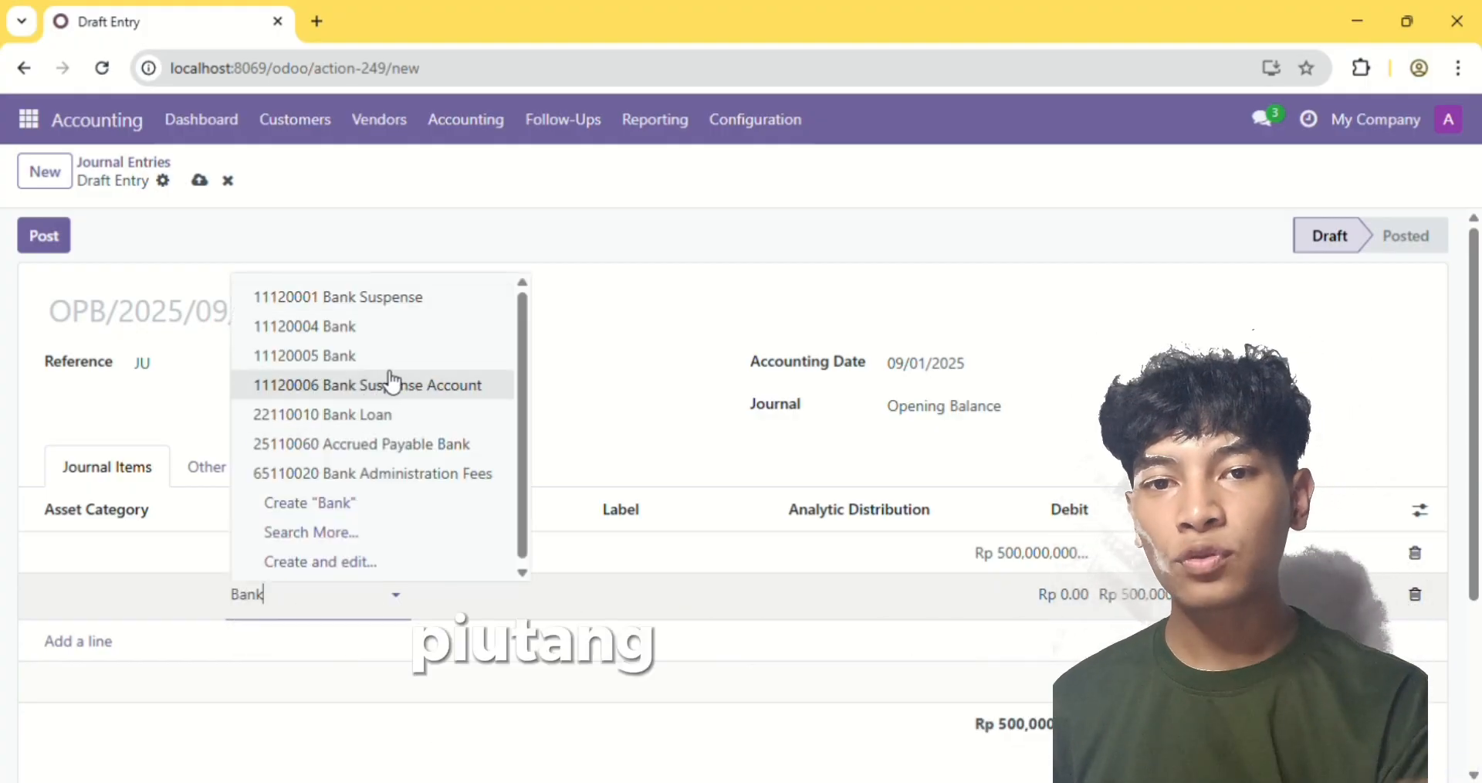
{"action": "left_click", "coordinate": [413, 369]}
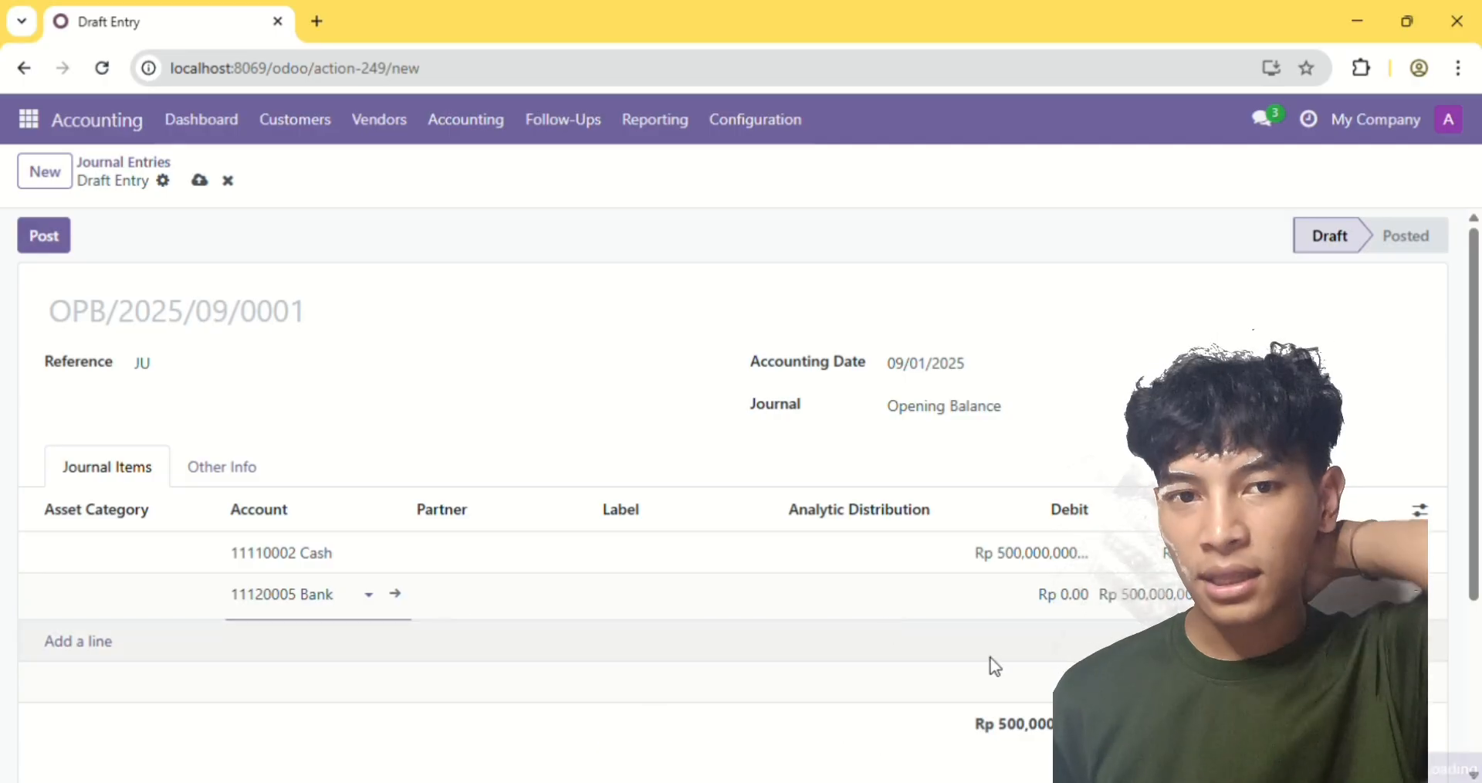
{"action": "left_click", "coordinate": [1087, 599]}
{"action": "type", "text": "150000"}
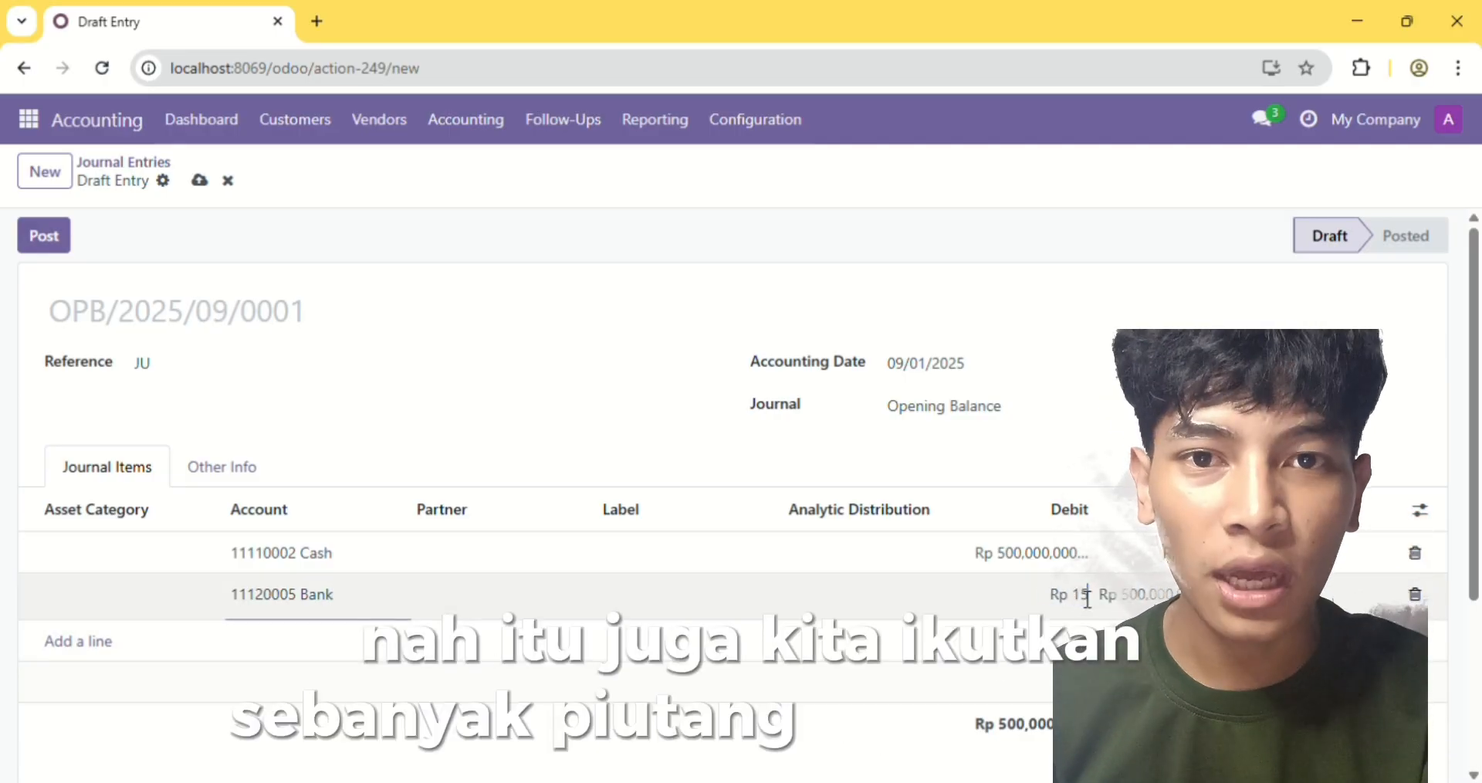
{"action": "type", "text": "0000"}
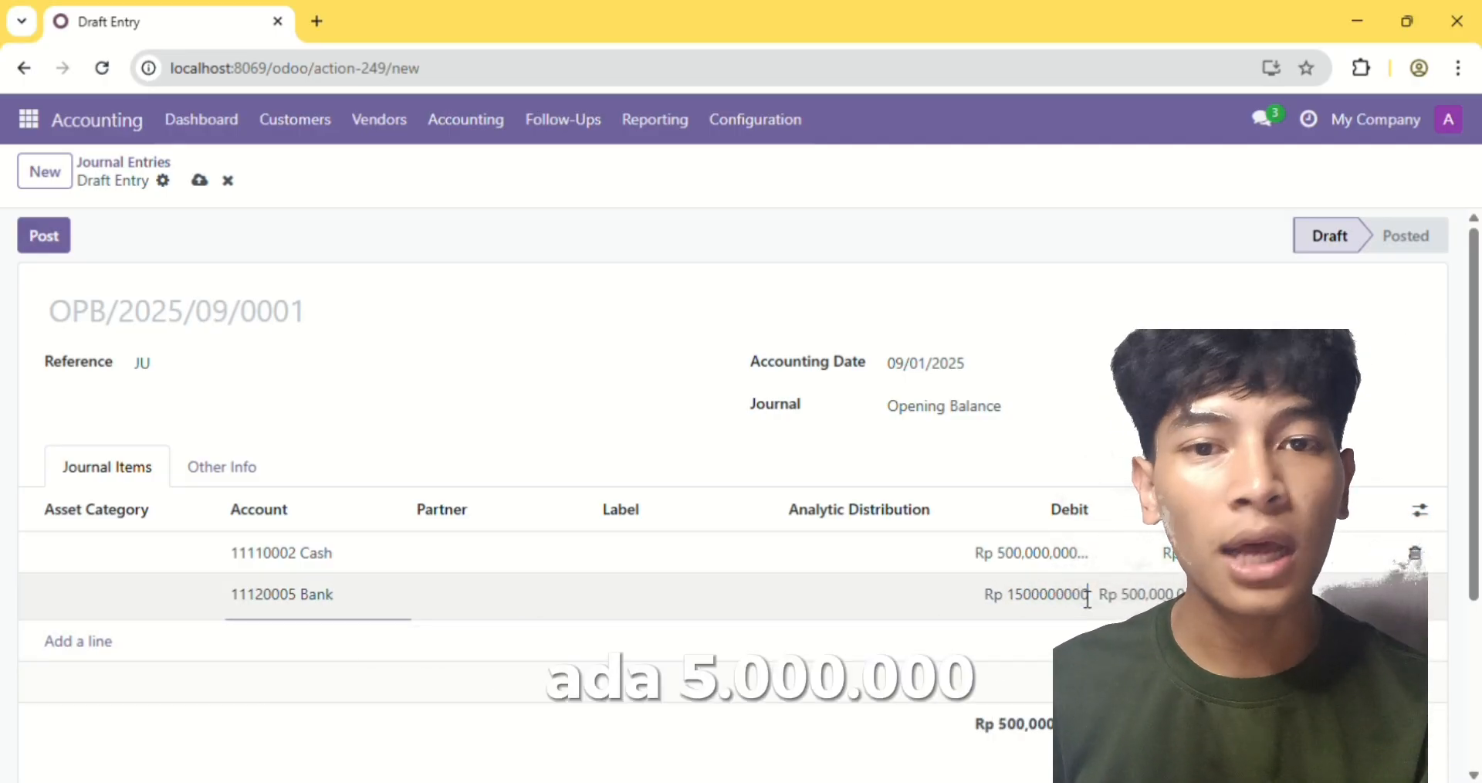
{"action": "key", "text": "Return"}
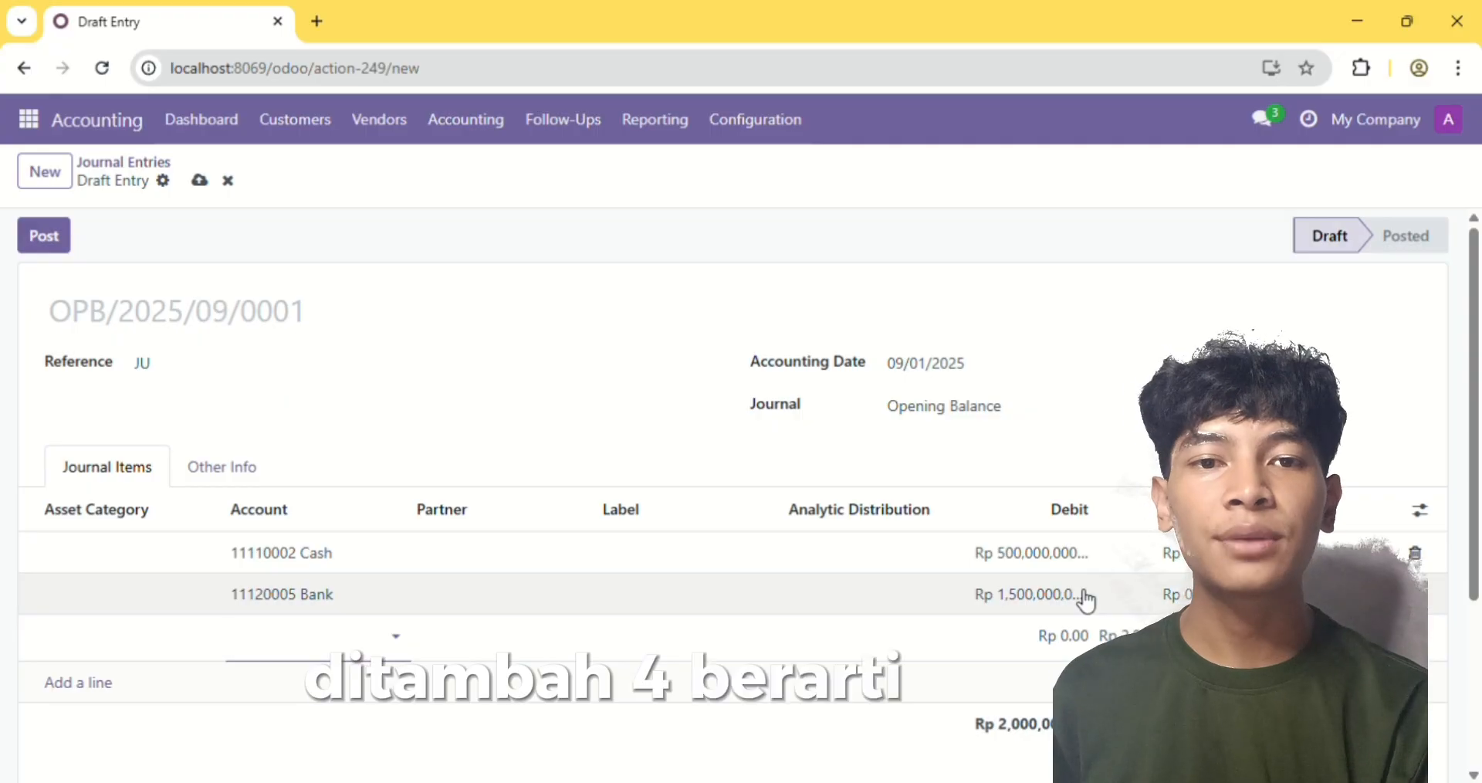
Add two journal items for account 39000000 Historical Balance, one with a debit of 9,000,000 and one with a credit of 12,000,000
{"action": "type", "text": "H"}
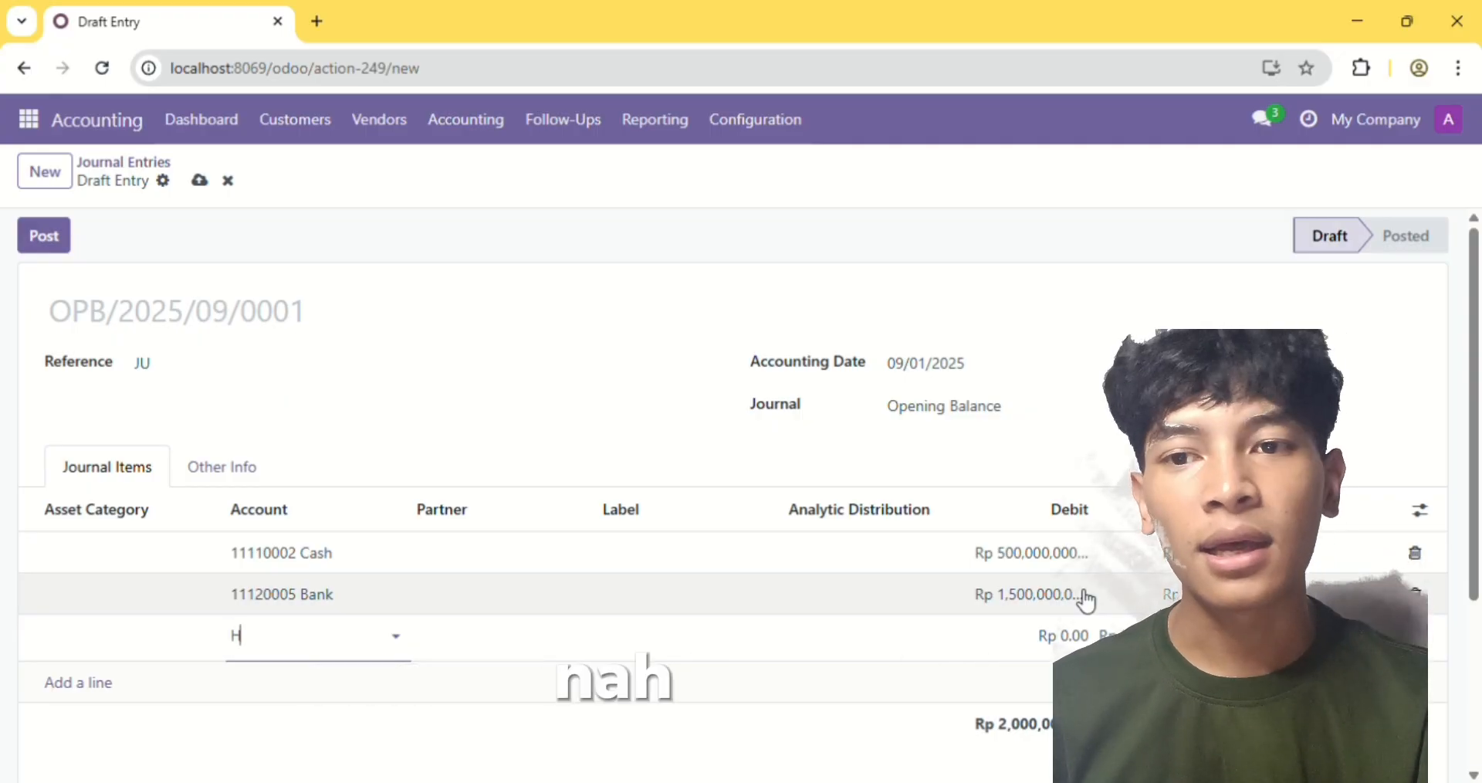
{"action": "type", "text": "istoric"}
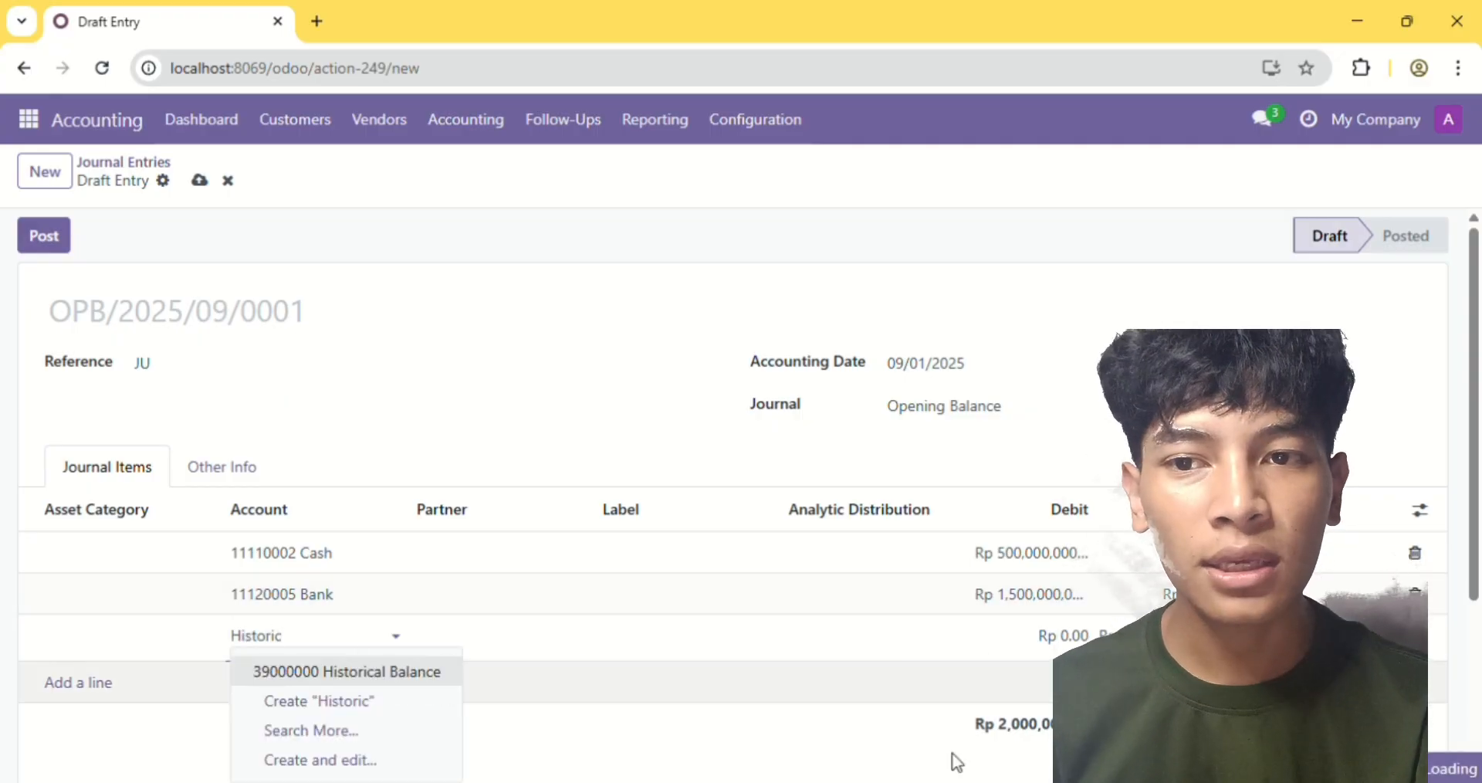
{"action": "left_click", "coordinate": [417, 674]}
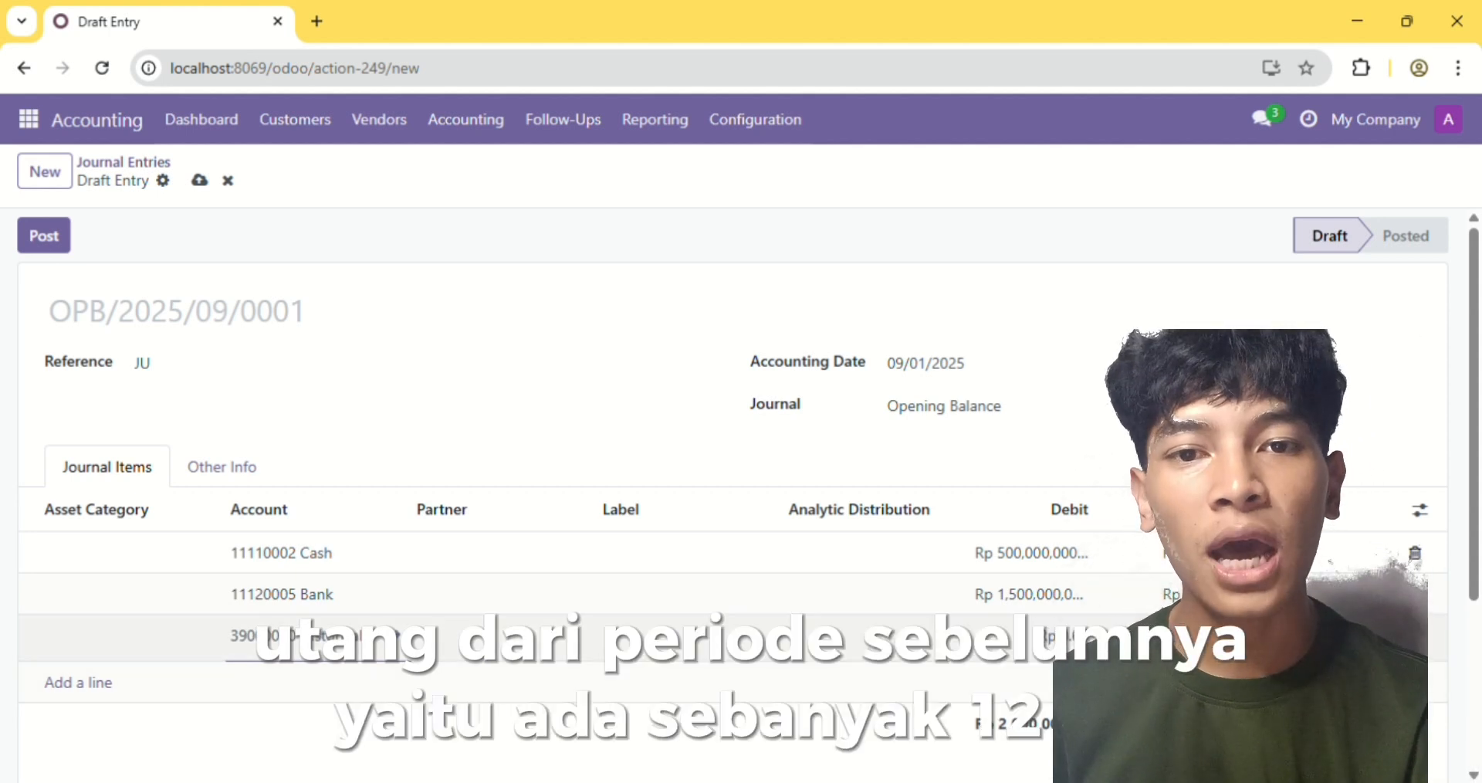
{"action": "left_click", "coordinate": [1083, 636]}
{"action": "type", "text": "9000000"}
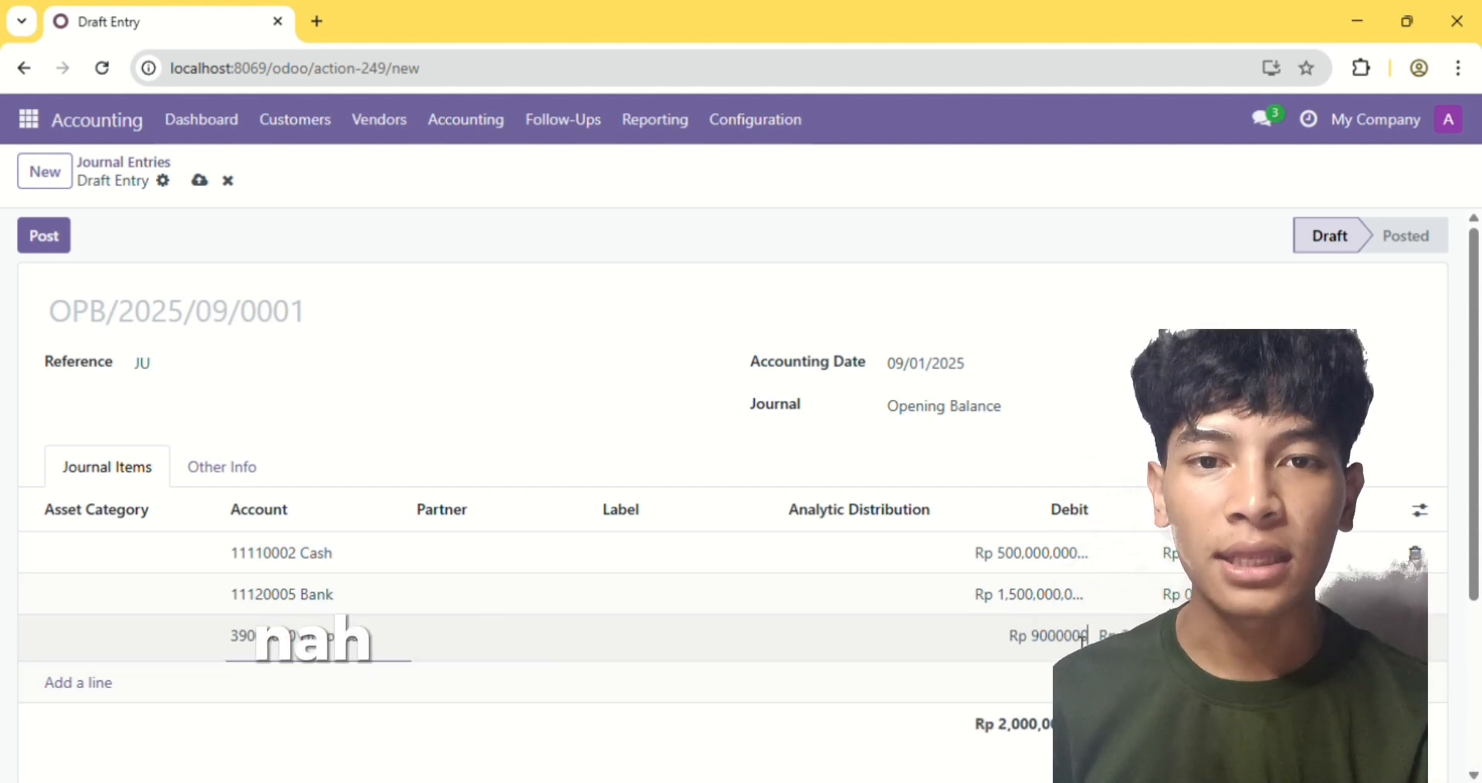
{"action": "key", "text": "Return"}
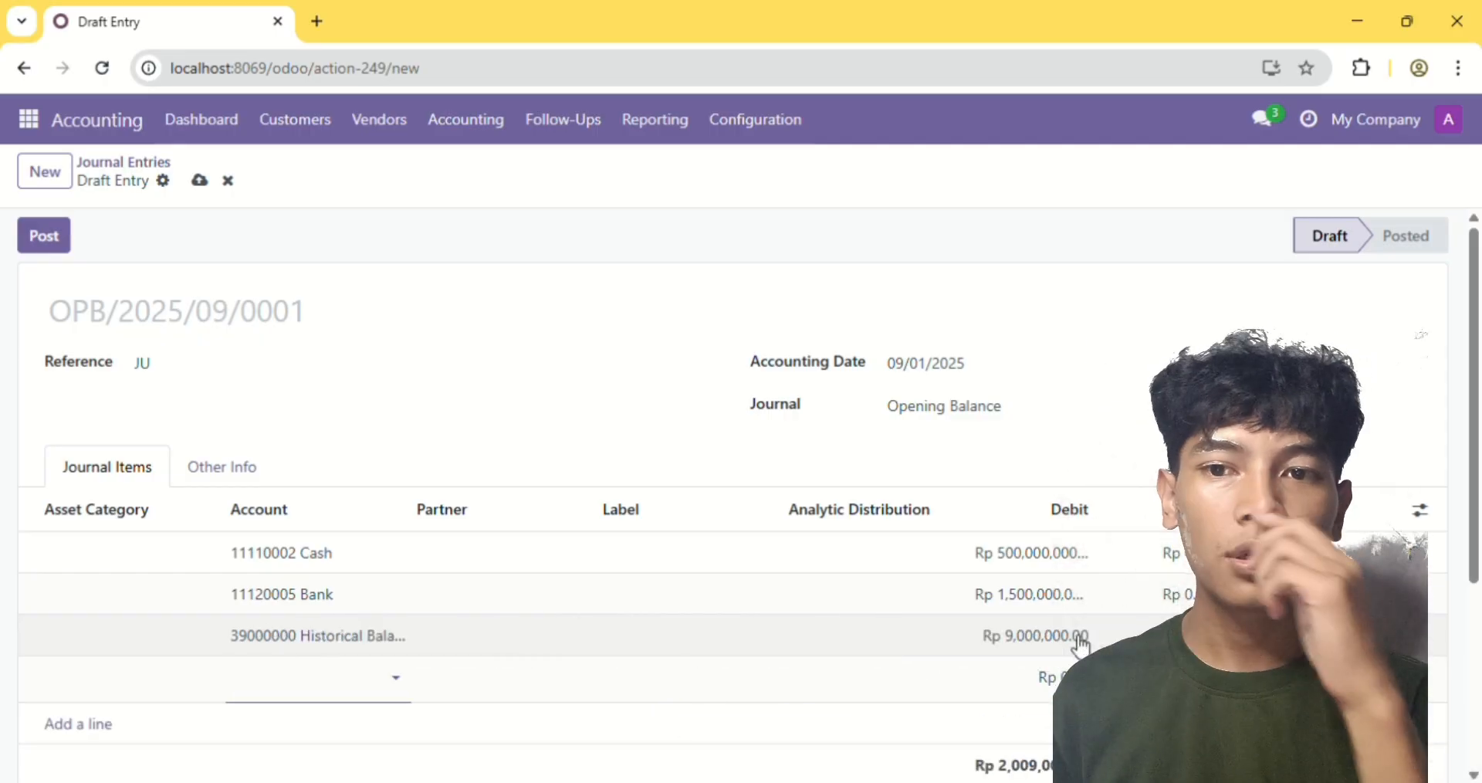
{"action": "type", "text": "Hist"}
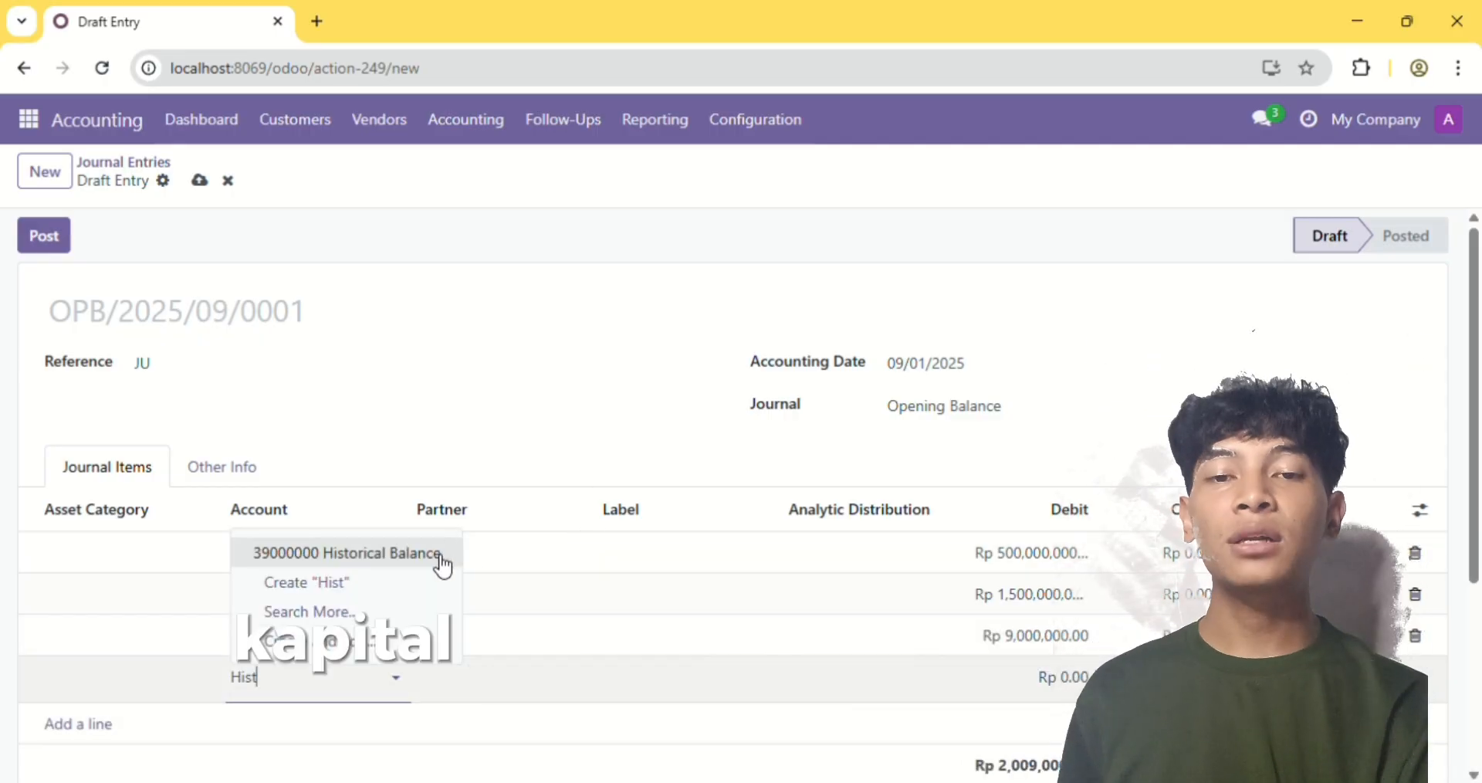
{"action": "left_click", "coordinate": [440, 562]}
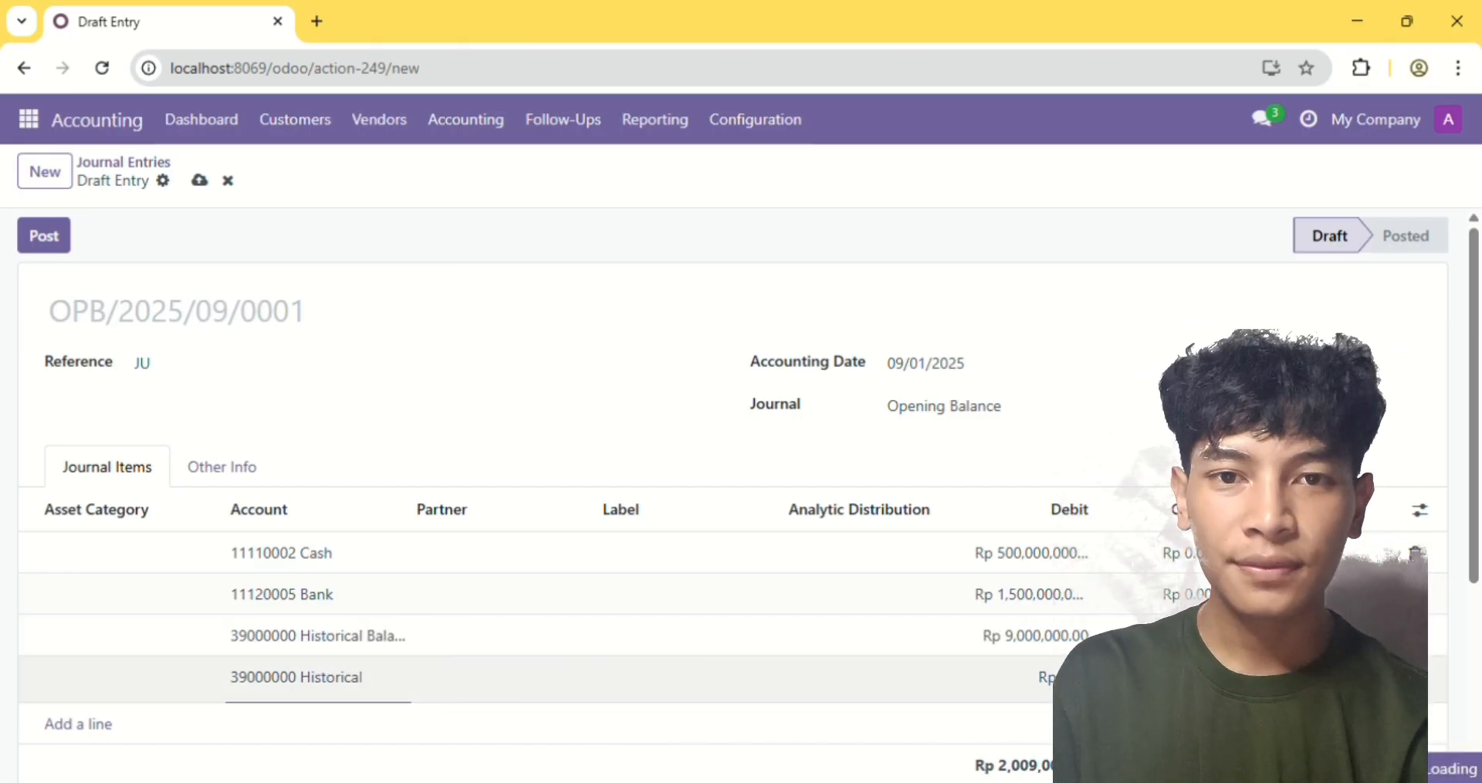
Add a journal item for account 31100020 Paid Capital with the balancing credit, and post the opening entry
{"action": "type", "text": "Pa"}
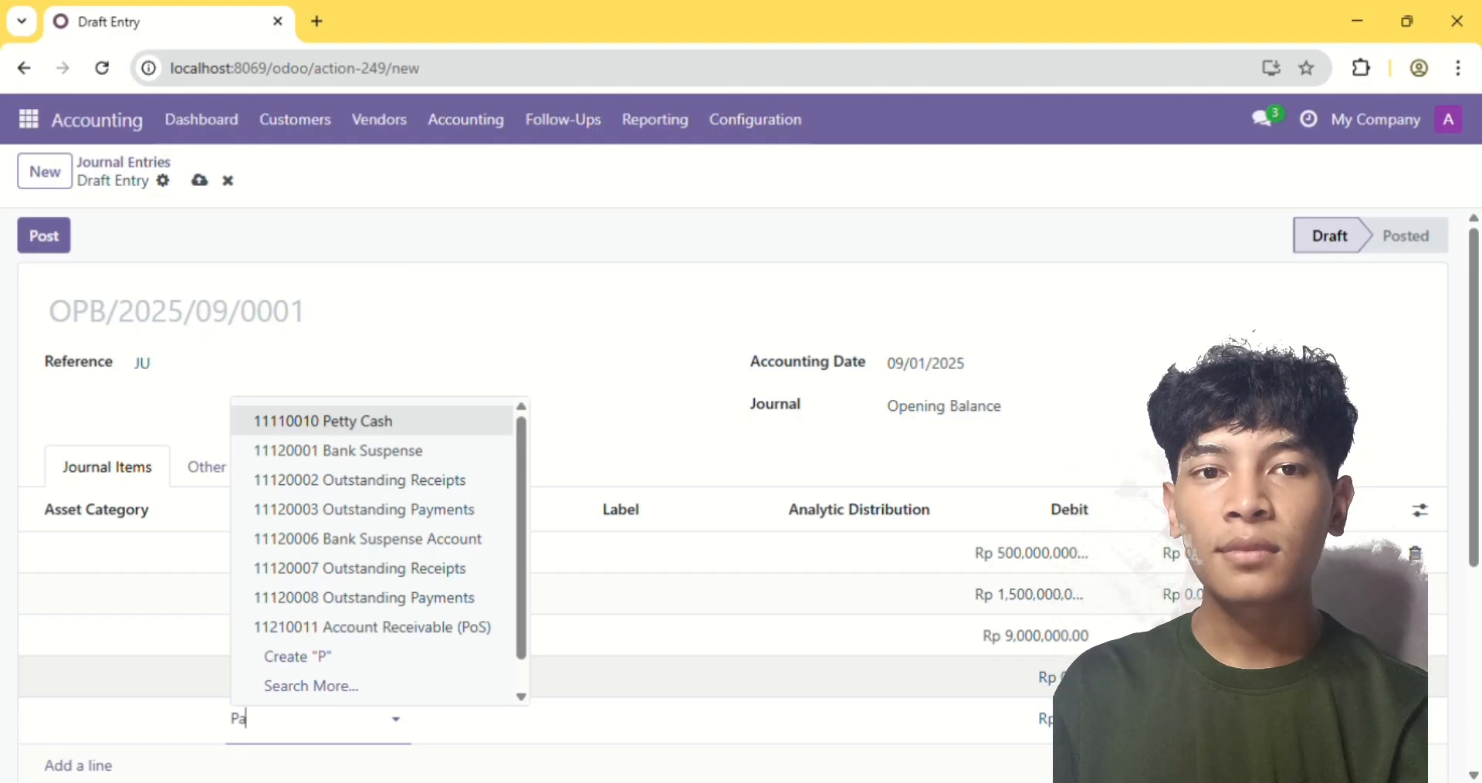
{"action": "type", "text": "i"}
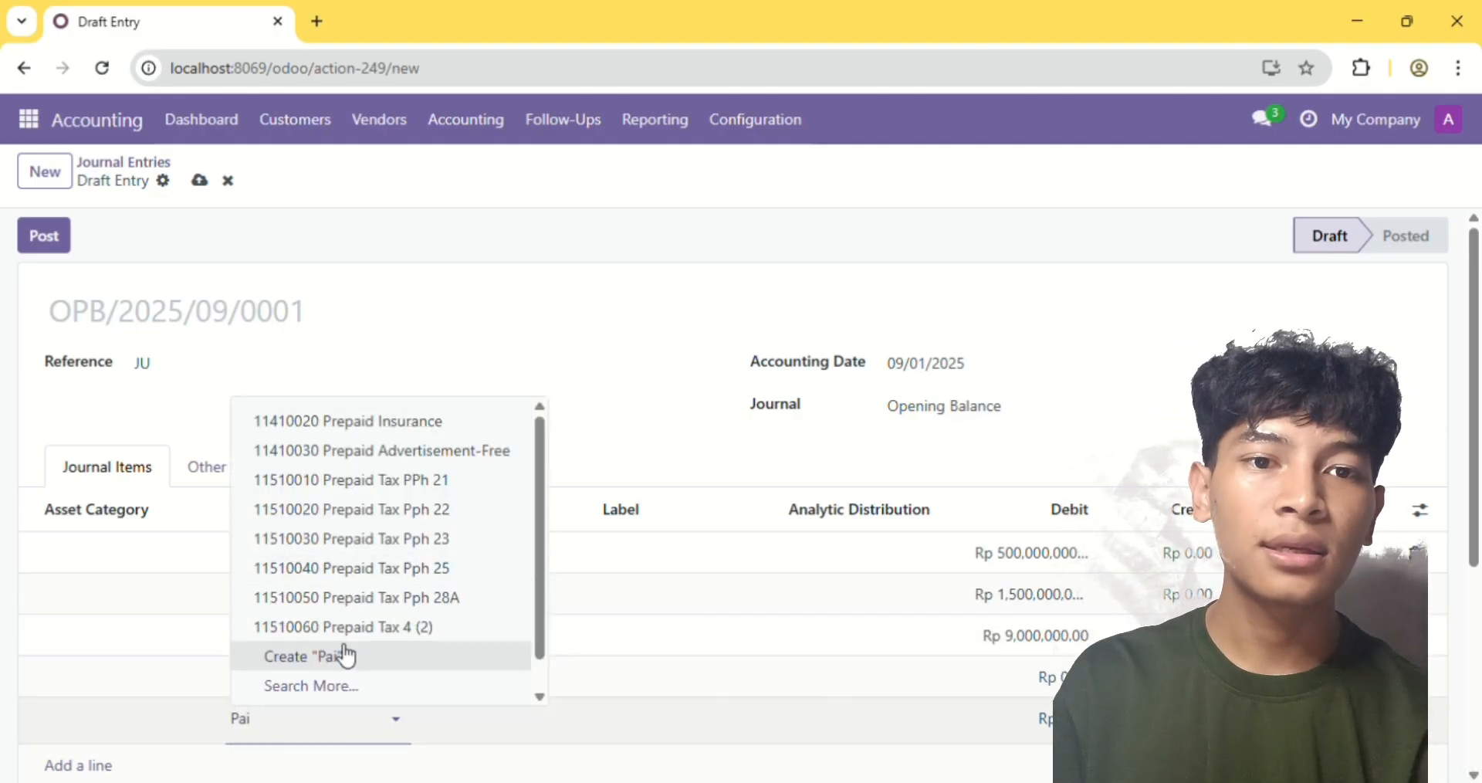
{"action": "type", "text": "d c"}
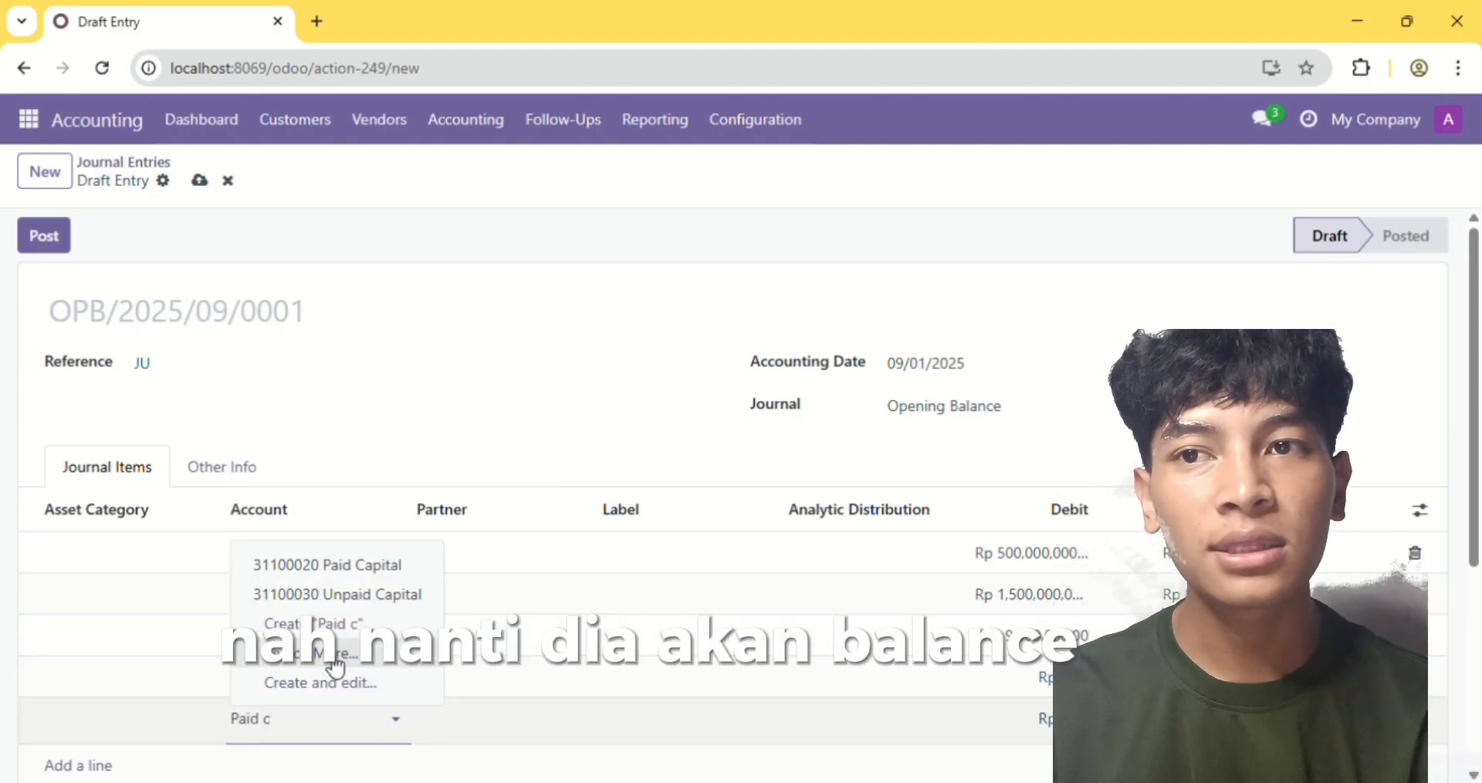
{"action": "left_click", "coordinate": [394, 576]}
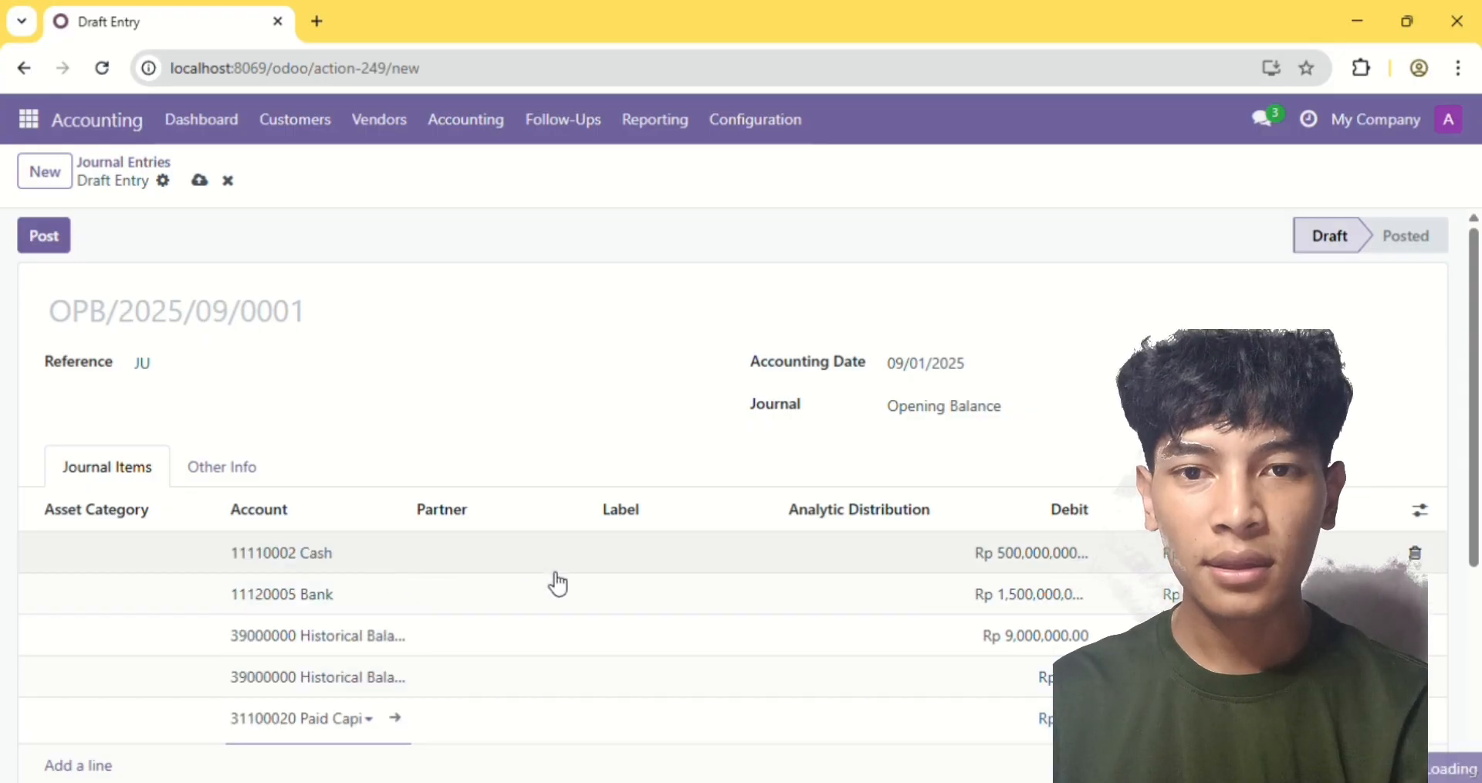
{"action": "scroll", "coordinate": [556, 585], "scroll_direction": "down", "scroll_amount": 2}
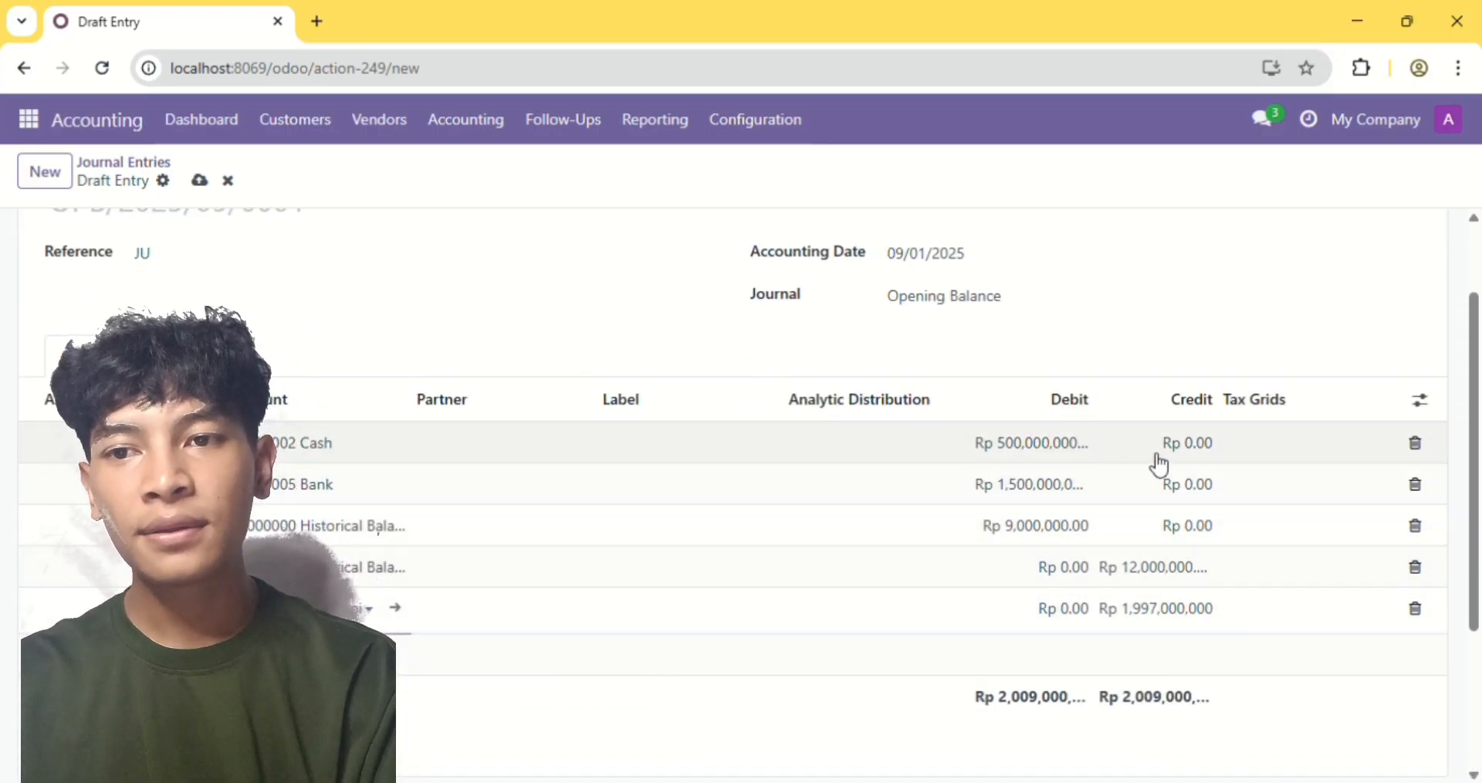
{"action": "scroll", "coordinate": [778, 525], "scroll_direction": "up", "scroll_amount": 2}
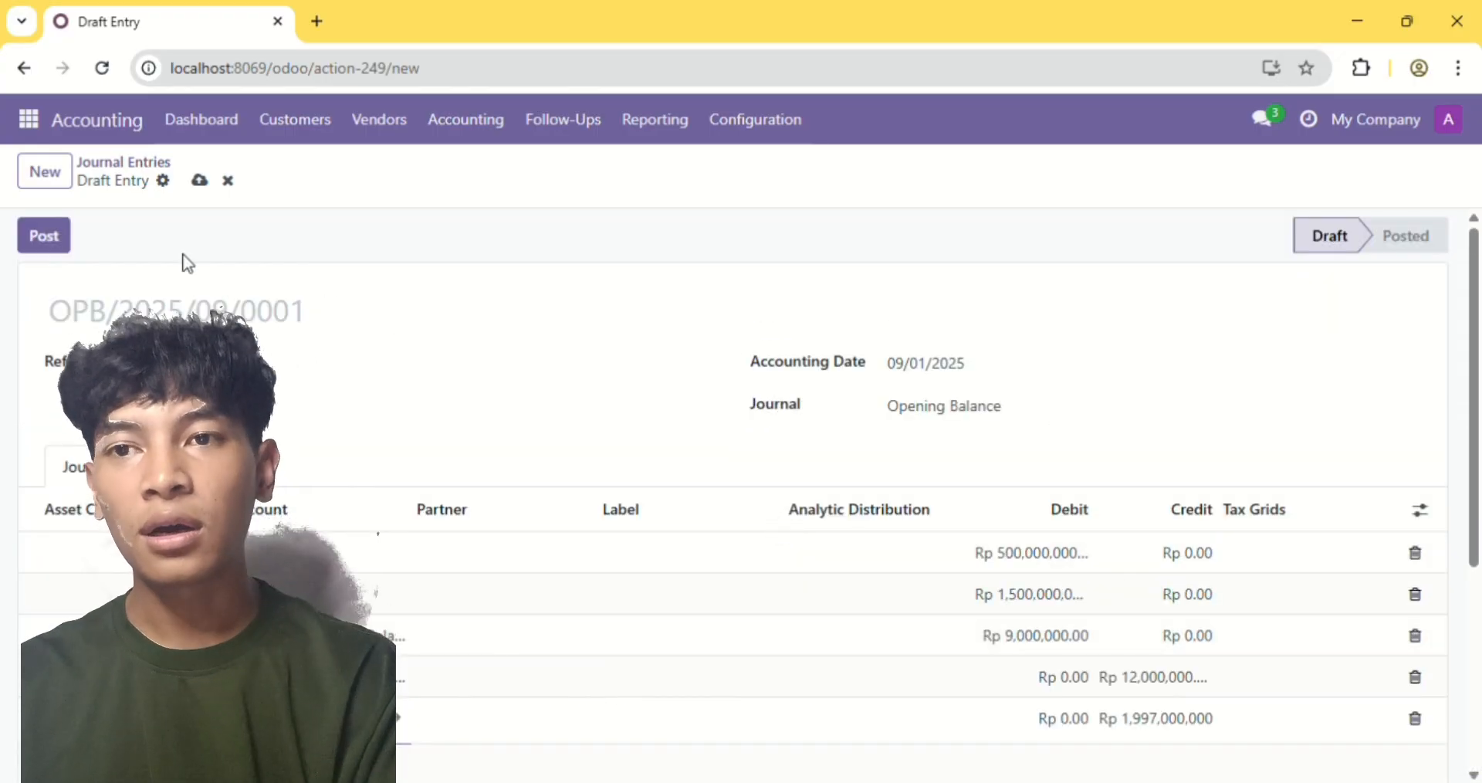
{"action": "left_click", "coordinate": [31, 241]}
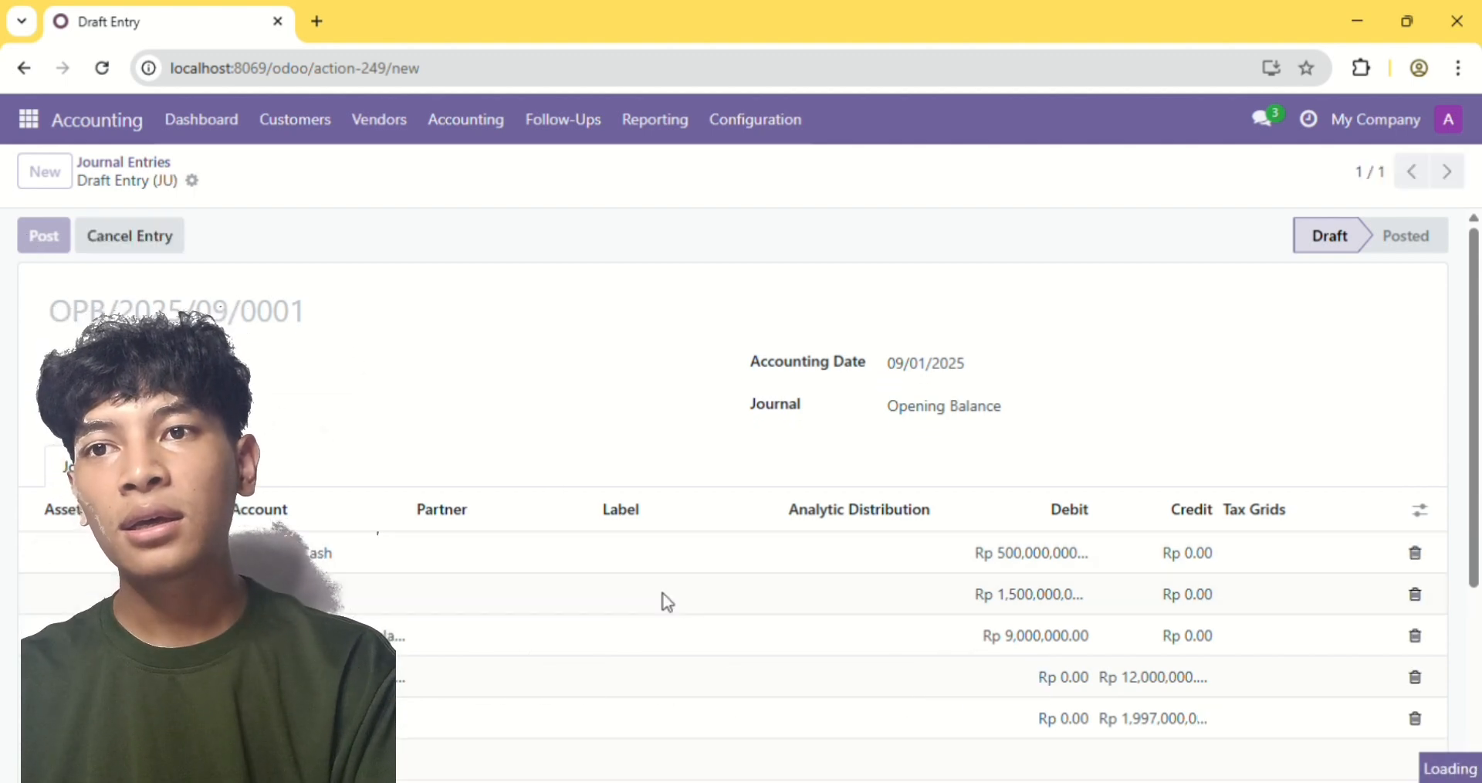
Examine the opening balance entry's journal items and debit and credit totals, and return to the list of journal entries
{"action": "scroll", "coordinate": [668, 602], "scroll_direction": "down", "scroll_amount": 5}
{"action": "scroll", "coordinate": [669, 602], "scroll_direction": "up", "scroll_amount": 4}
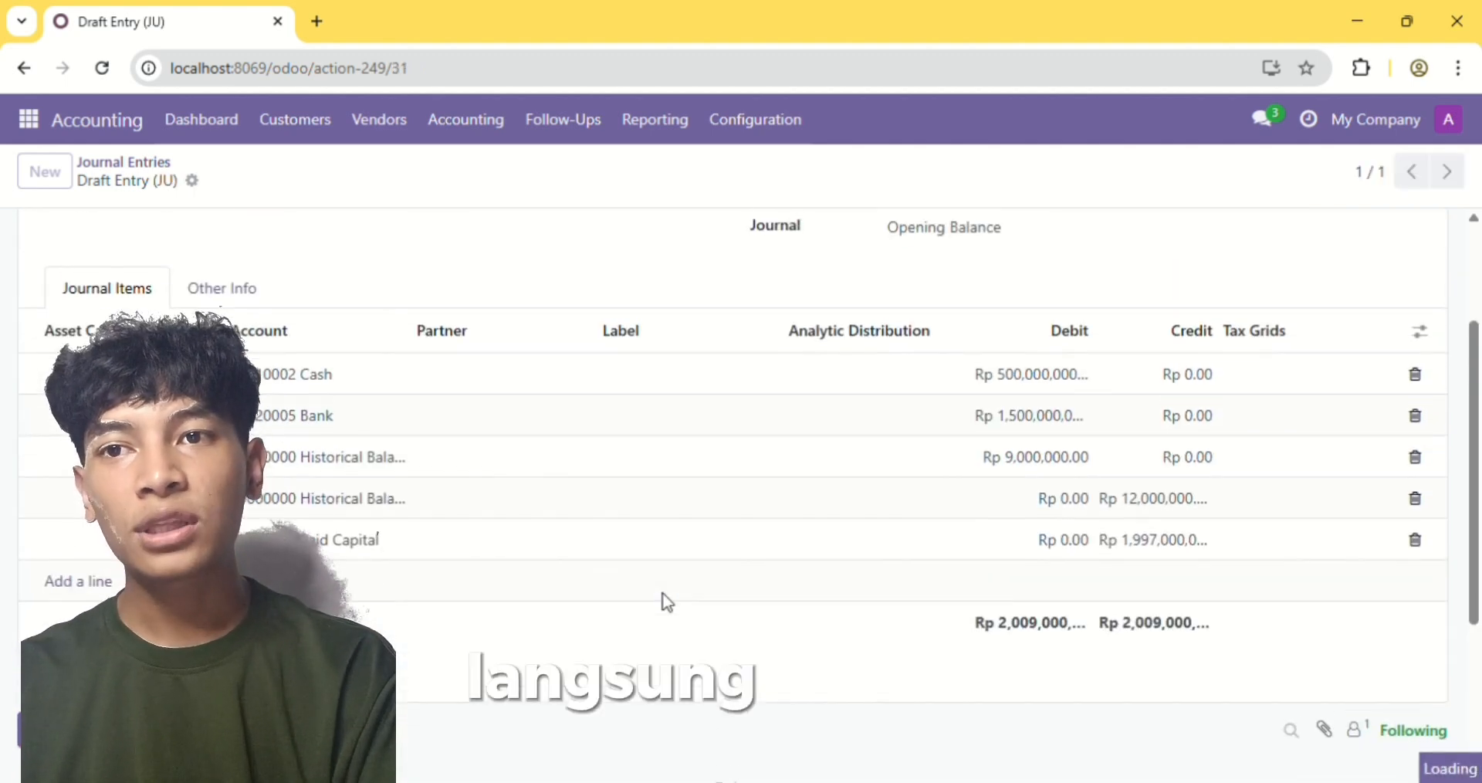
{"action": "scroll", "coordinate": [671, 605], "scroll_direction": "down", "scroll_amount": 2}
{"action": "scroll", "coordinate": [672, 605], "scroll_direction": "up", "scroll_amount": 2}
{"action": "scroll", "coordinate": [672, 604], "scroll_direction": "down", "scroll_amount": 1}
{"action": "scroll", "coordinate": [671, 605], "scroll_direction": "down", "scroll_amount": 1}
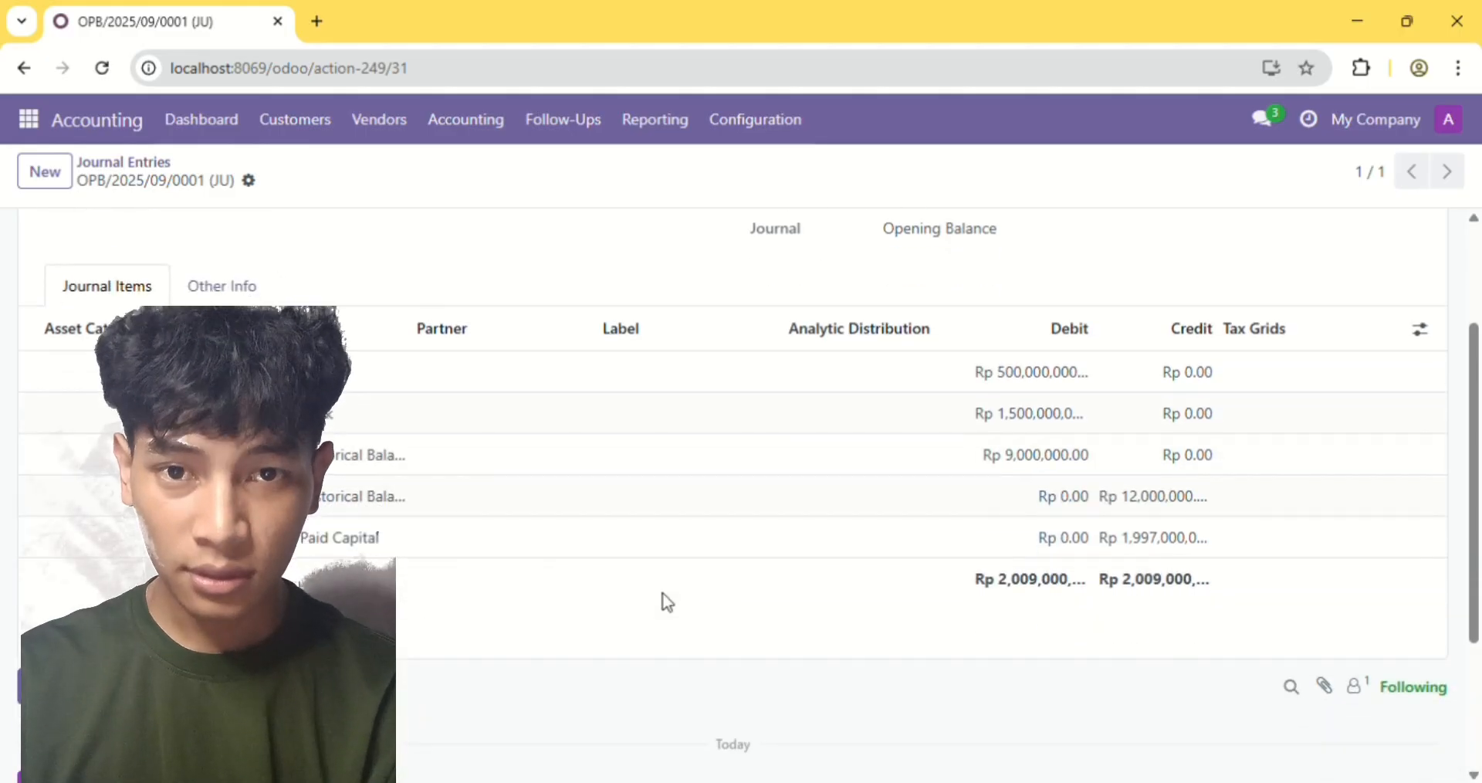
{"action": "scroll", "coordinate": [414, 403], "scroll_direction": "up", "scroll_amount": 3}
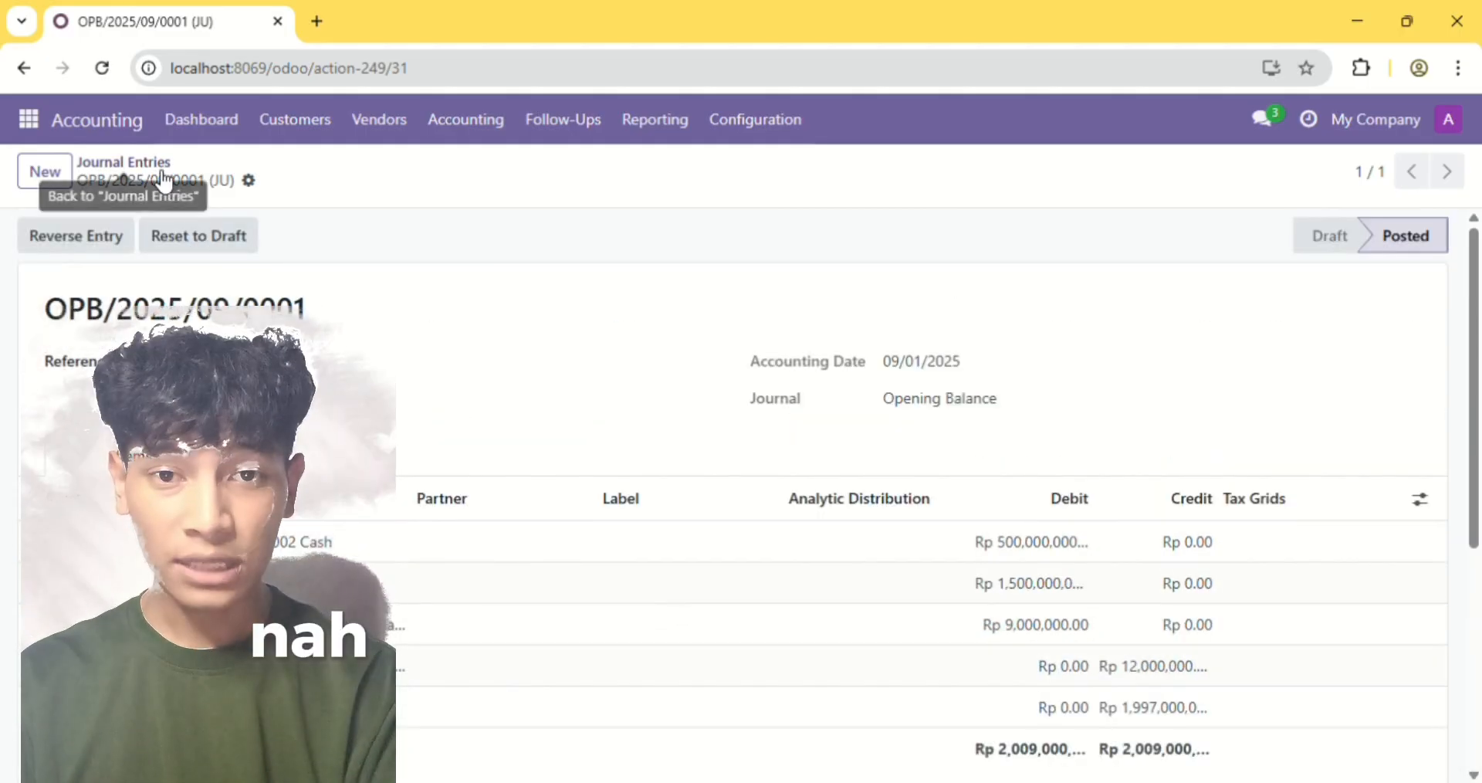
{"action": "left_click", "coordinate": [161, 173]}
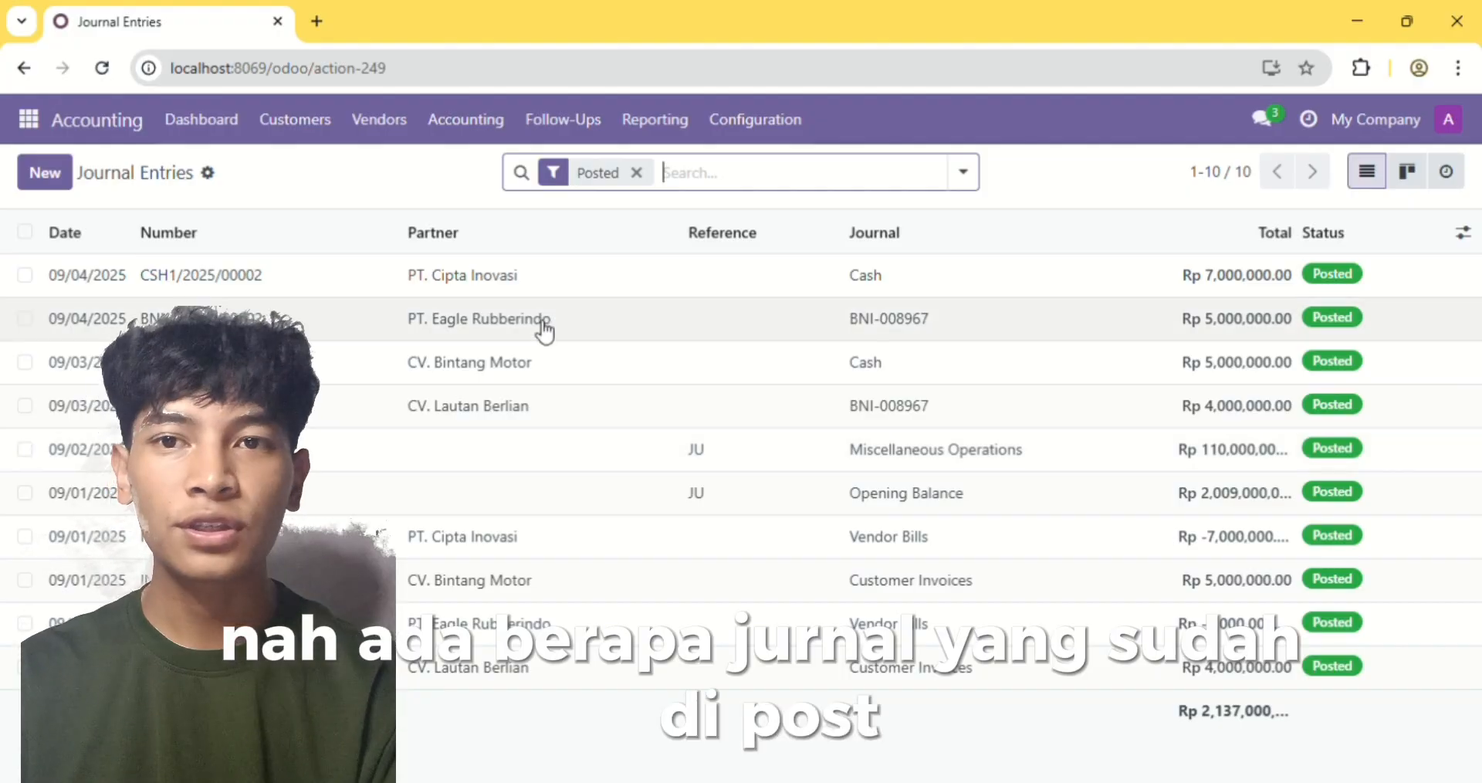
Print the Trial Balance report for all posted entries and accounts with movements, and open the downloaded PDF
{"action": "left_click", "coordinate": [654, 119]}
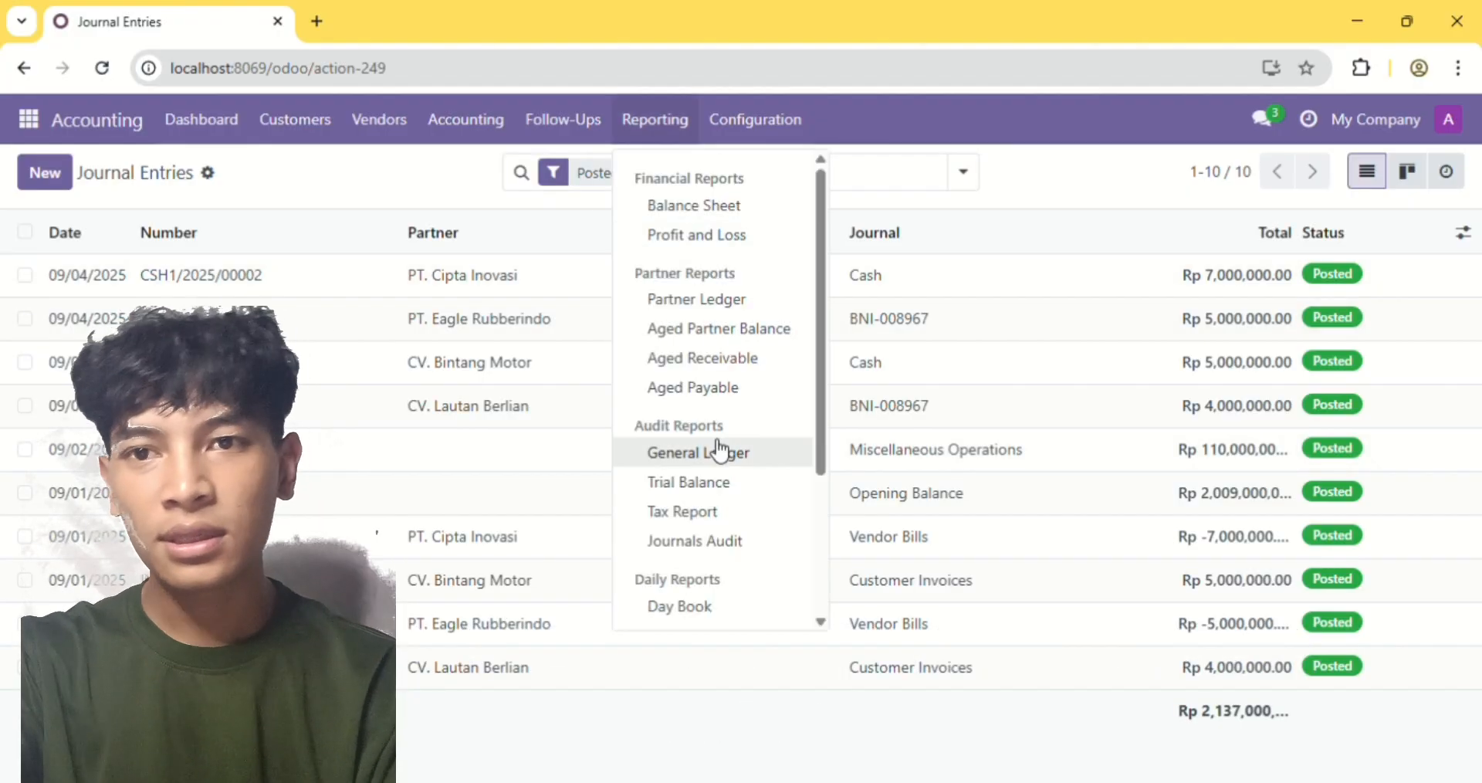
{"action": "left_click", "coordinate": [705, 486]}
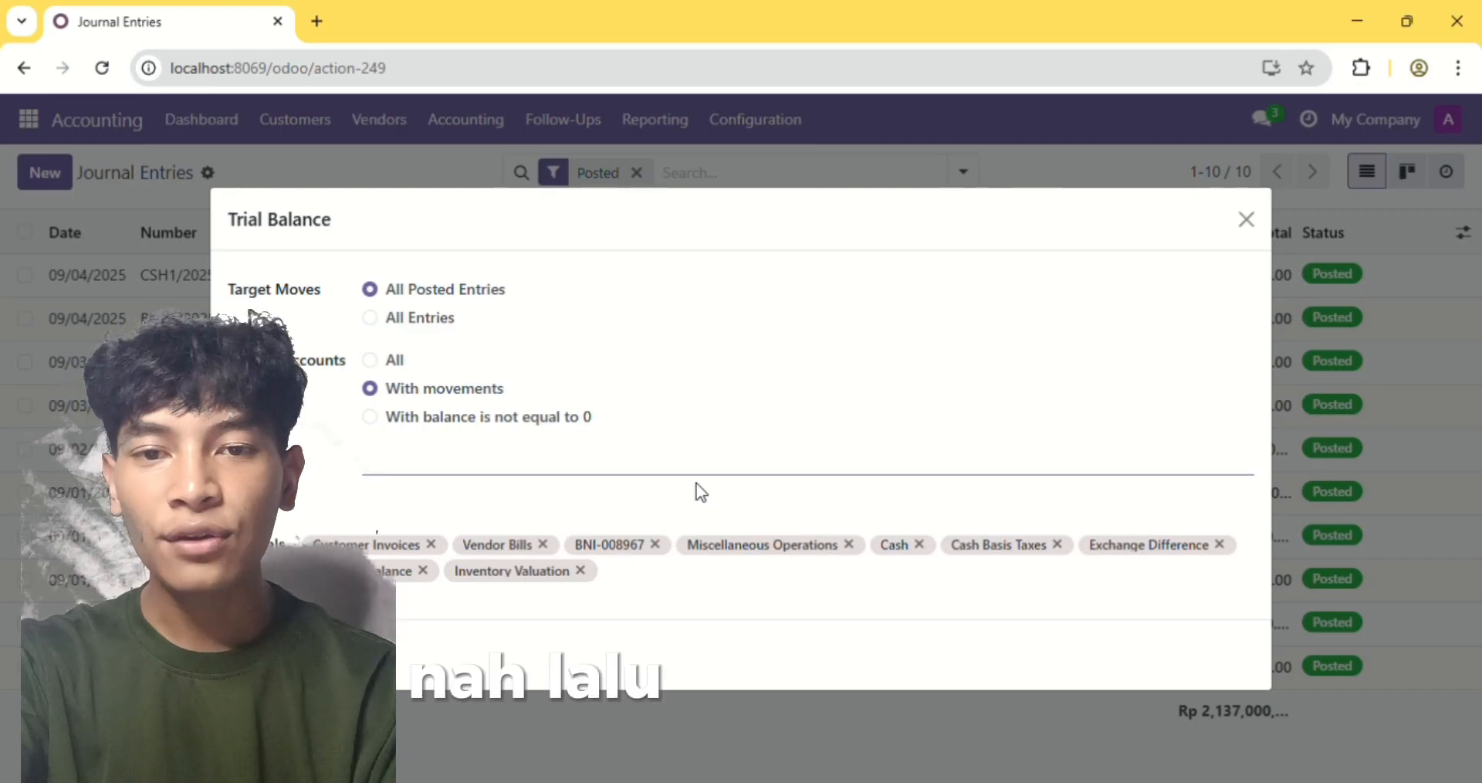
{"action": "left_click", "coordinate": [255, 655]}
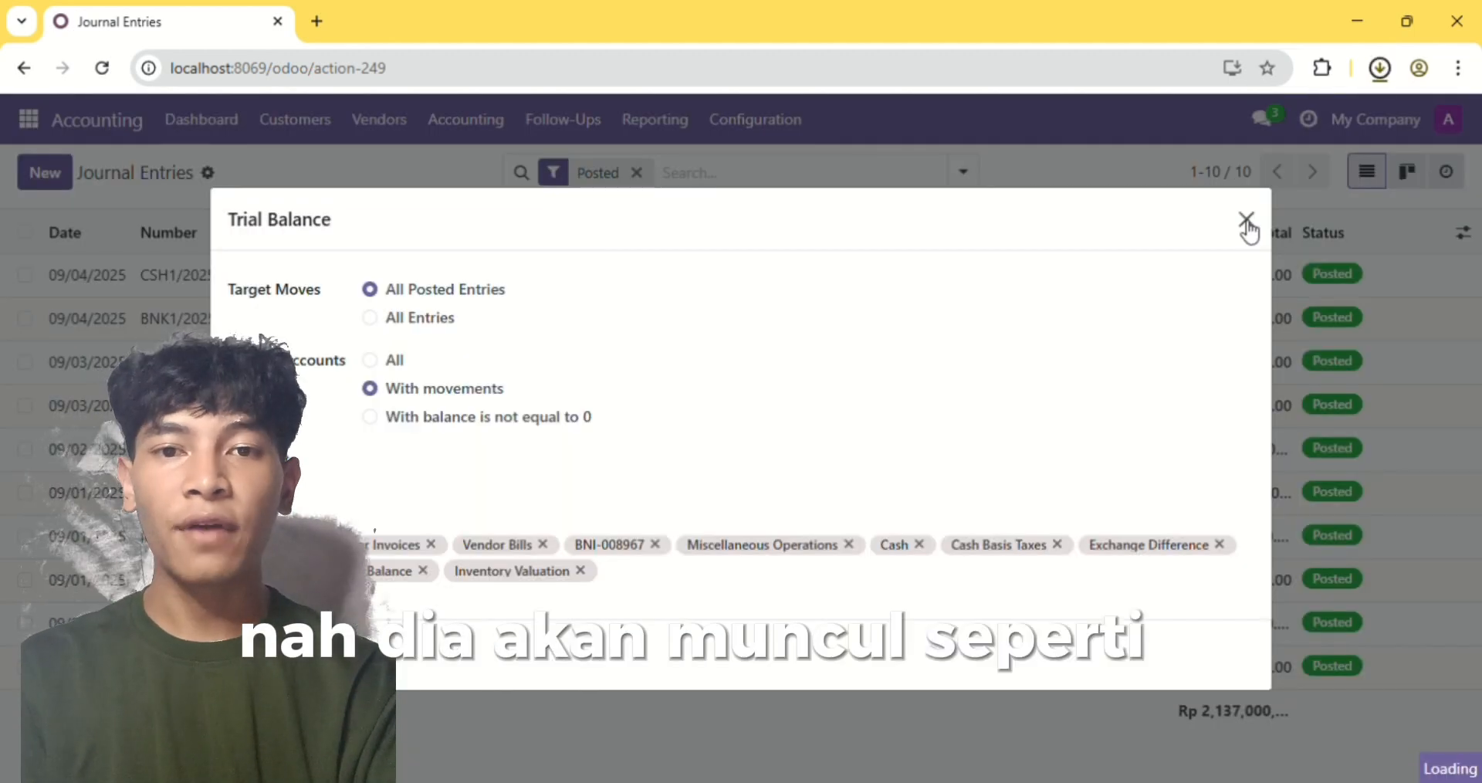
{"action": "key", "text": "ctrl+j"}
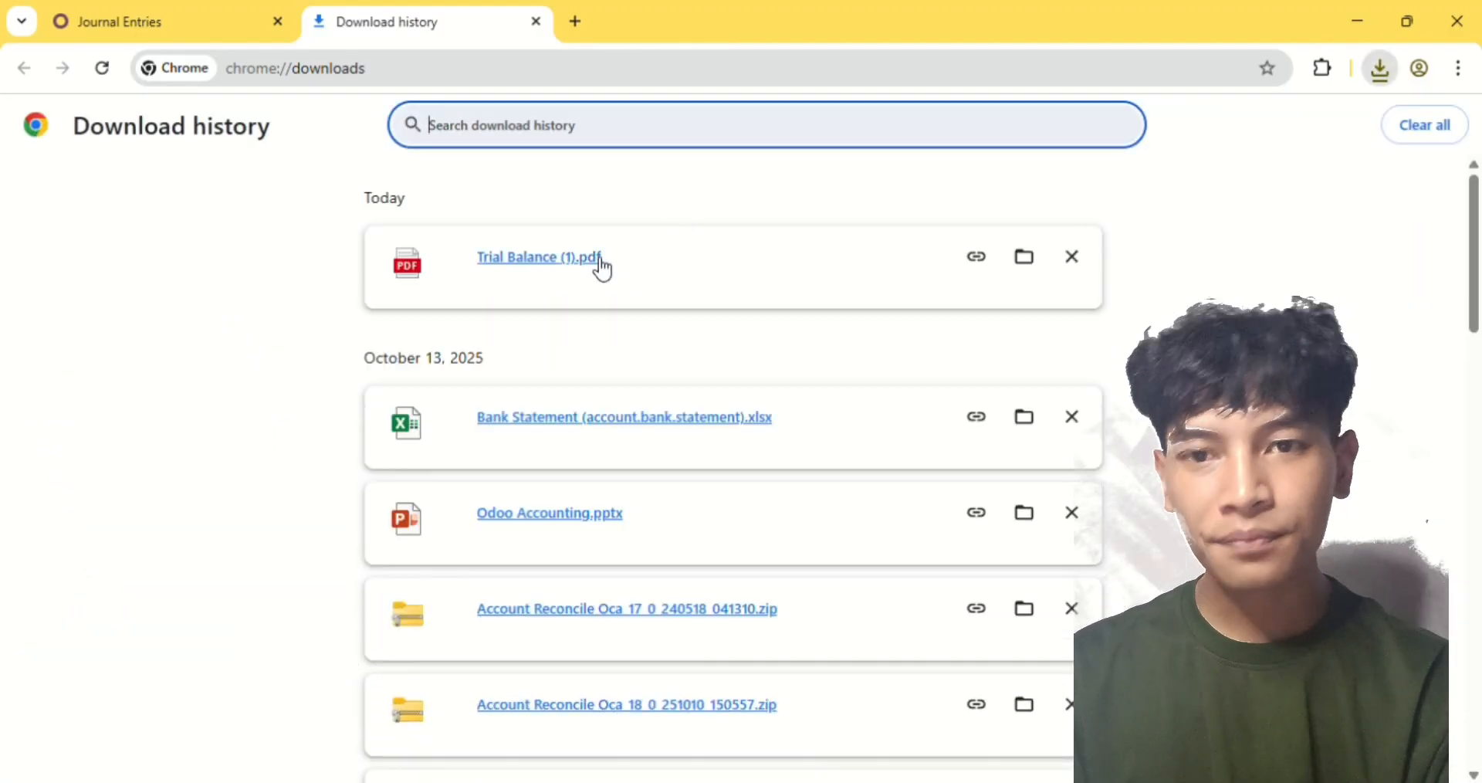
{"action": "left_click", "coordinate": [602, 259]}
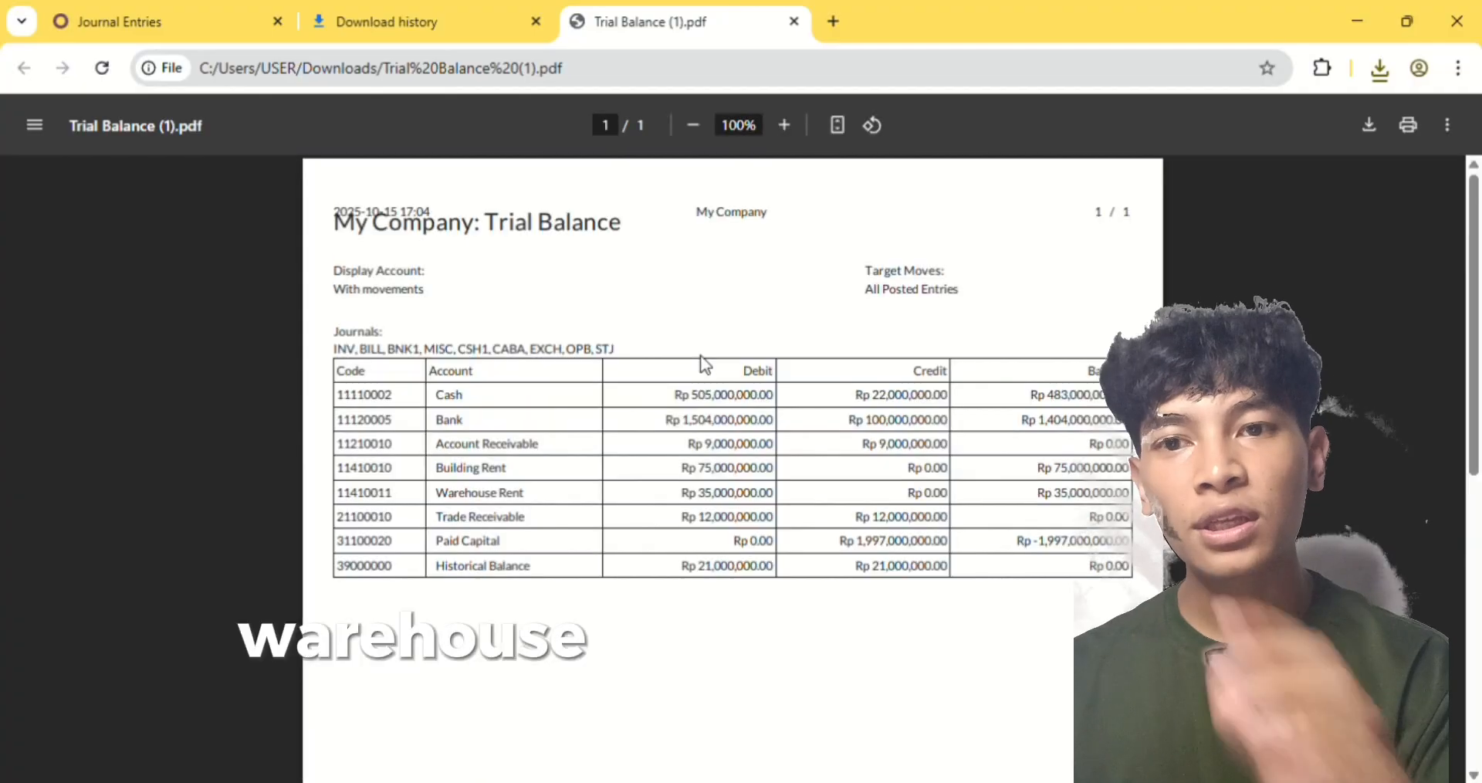